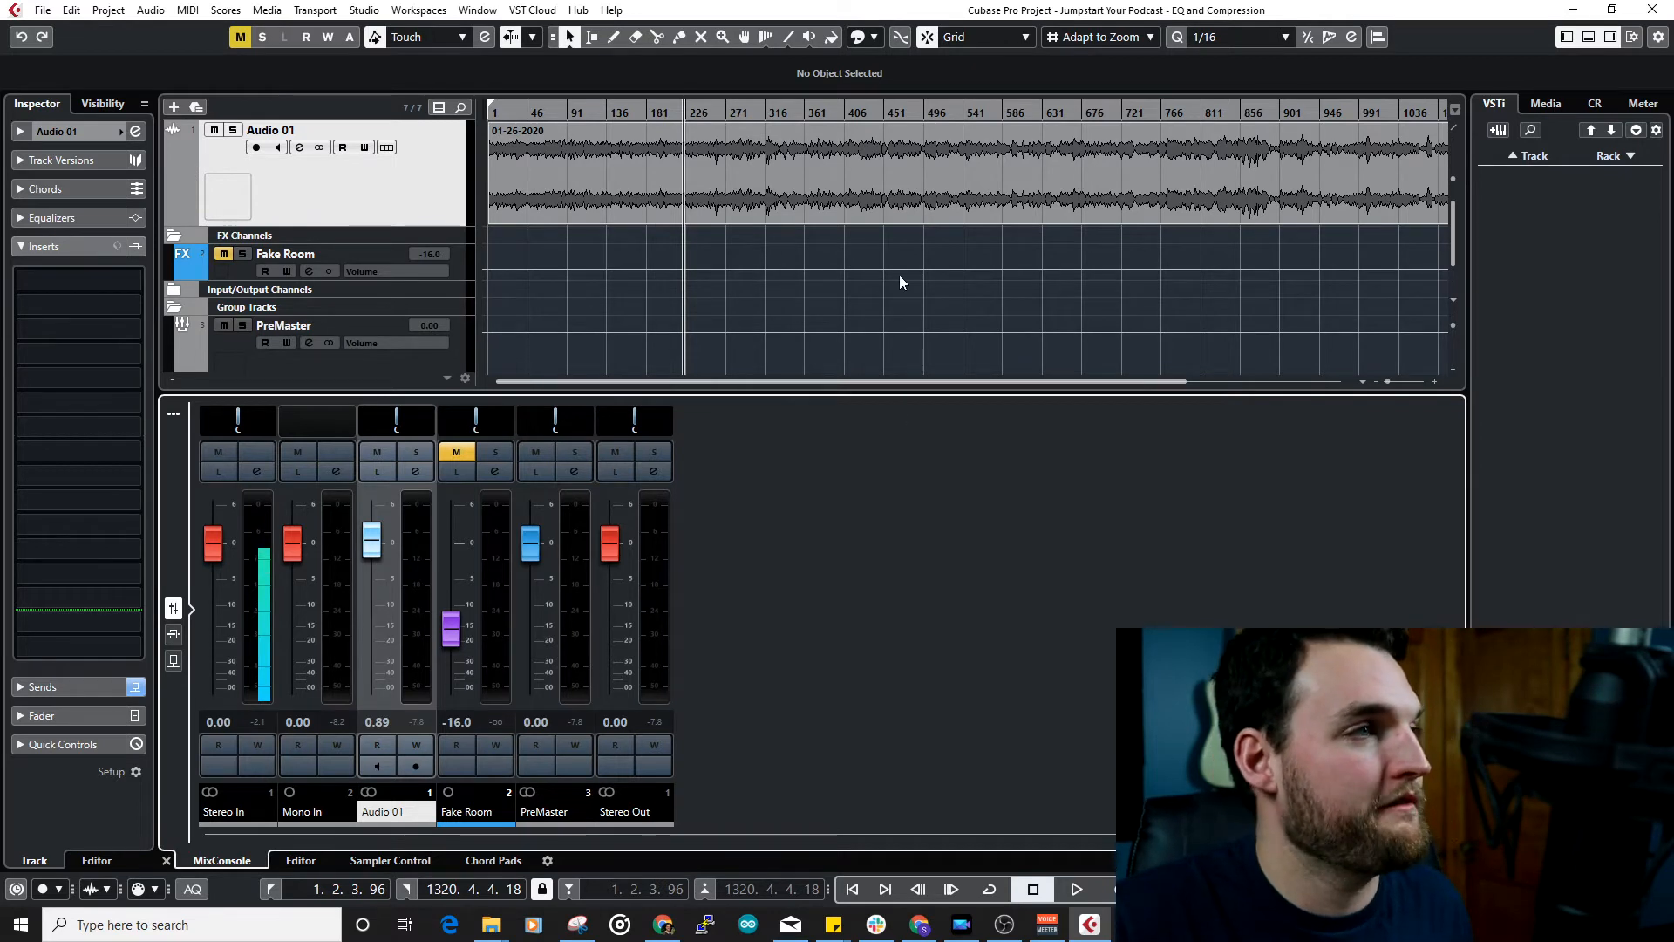
Step: Listen to the Audio 01 recording from around bar 193, then stop playback near bar 198
scroll(692, 197, up, 6)
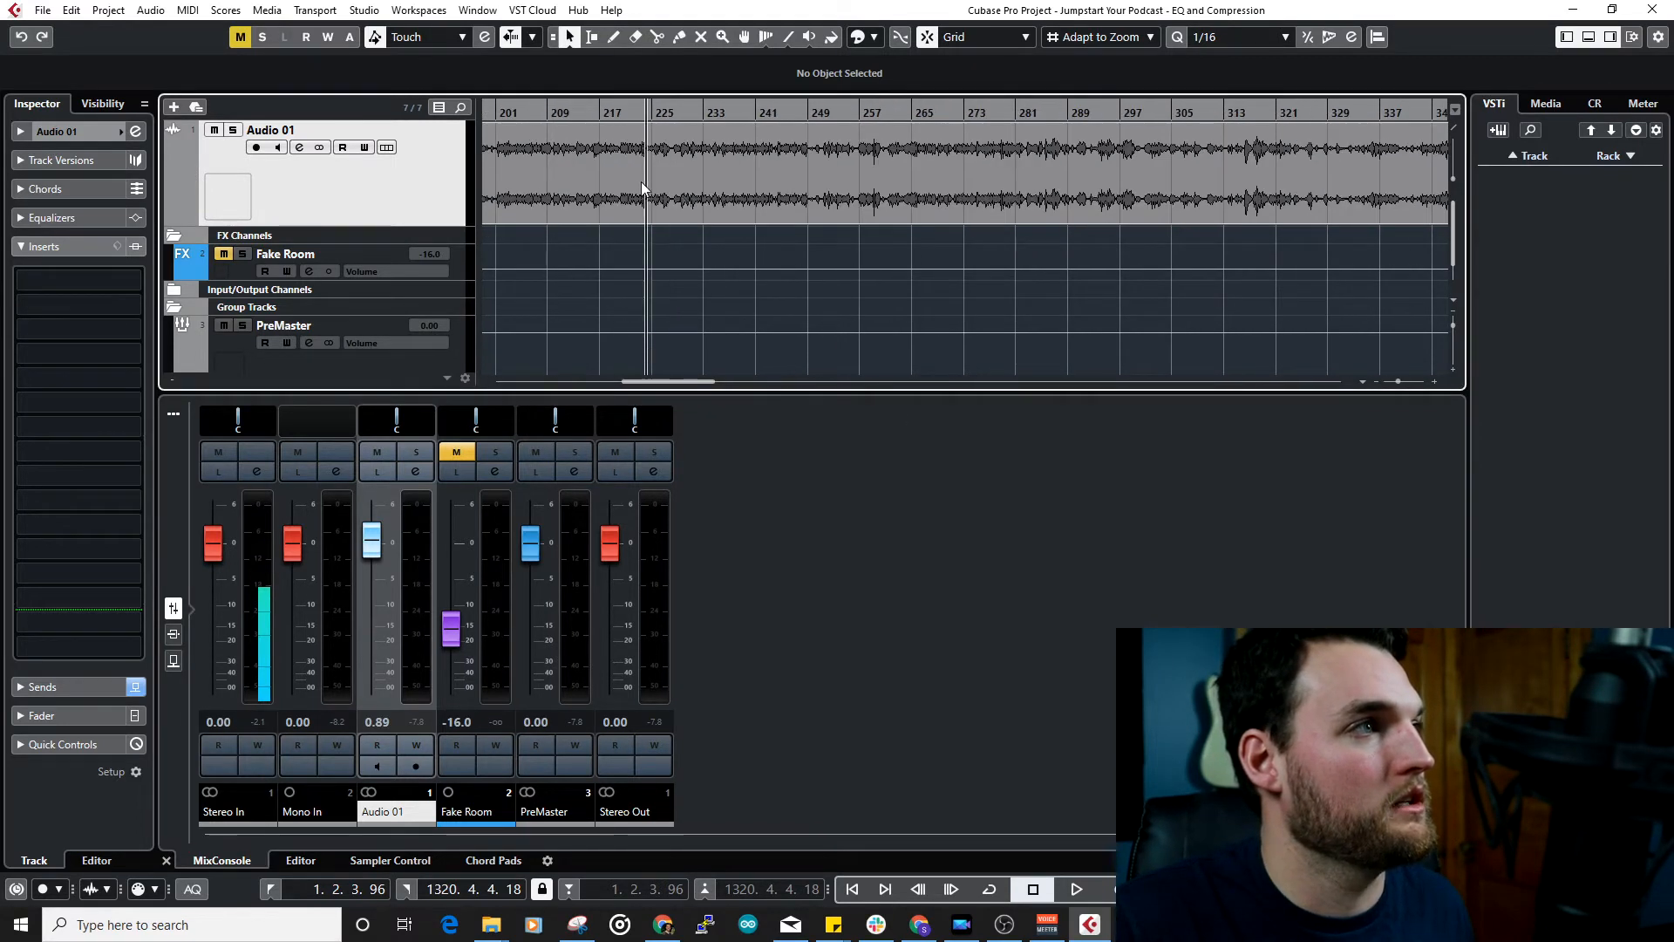
scroll(641, 182, up, 1)
key(space)
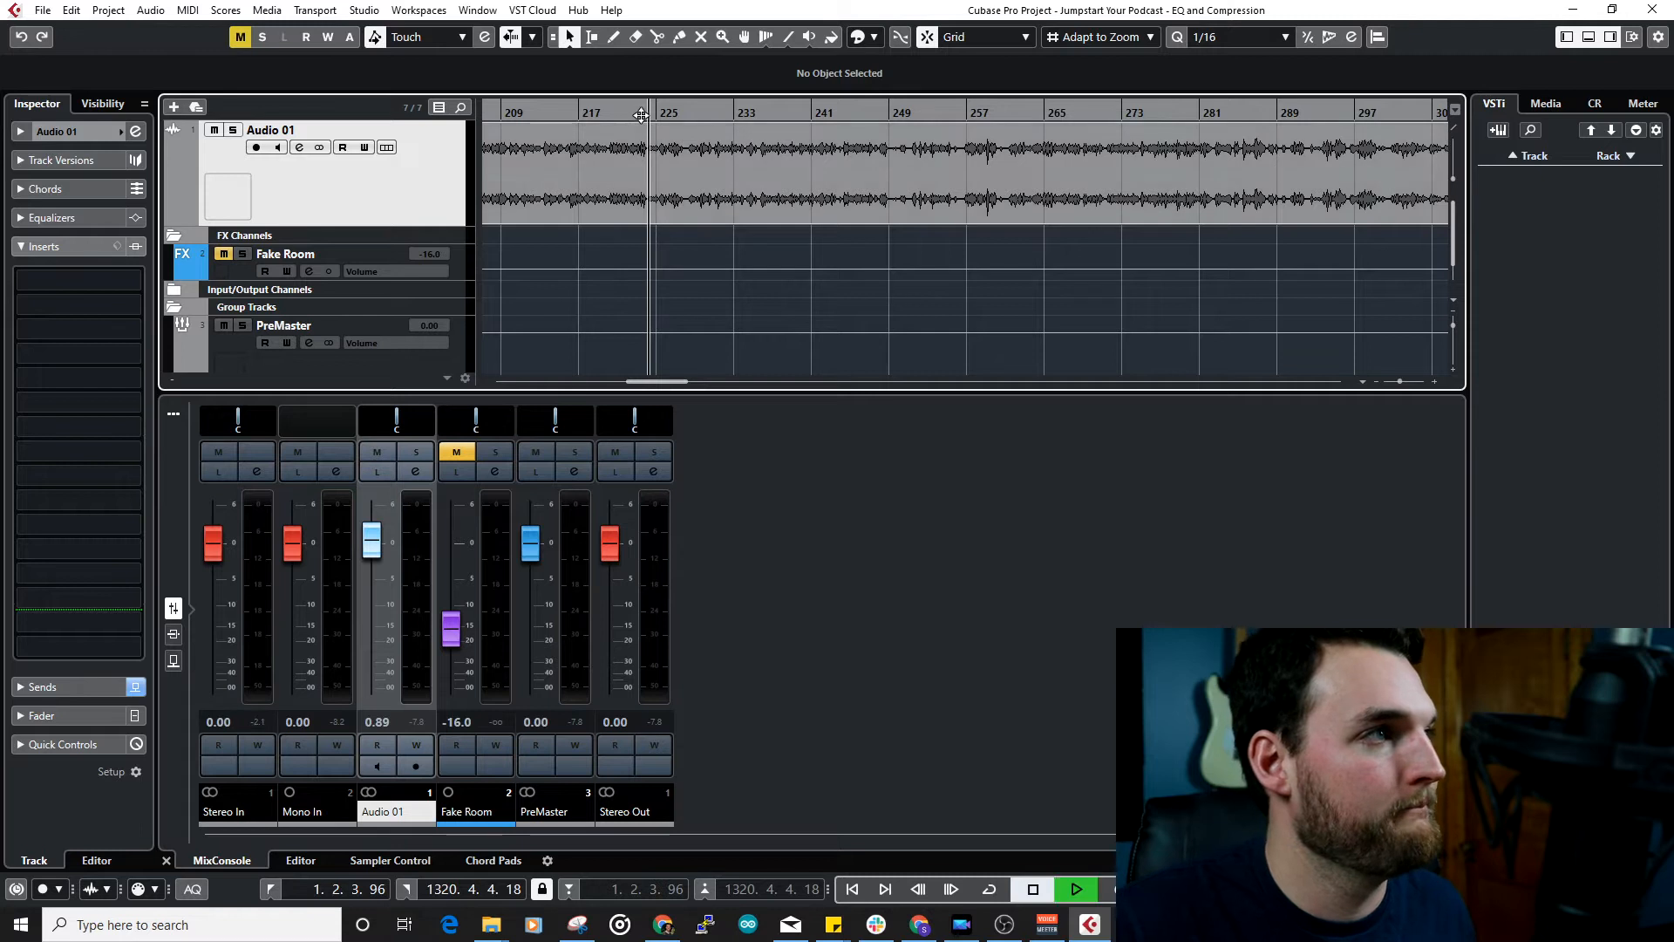
scroll(642, 159, up, 4)
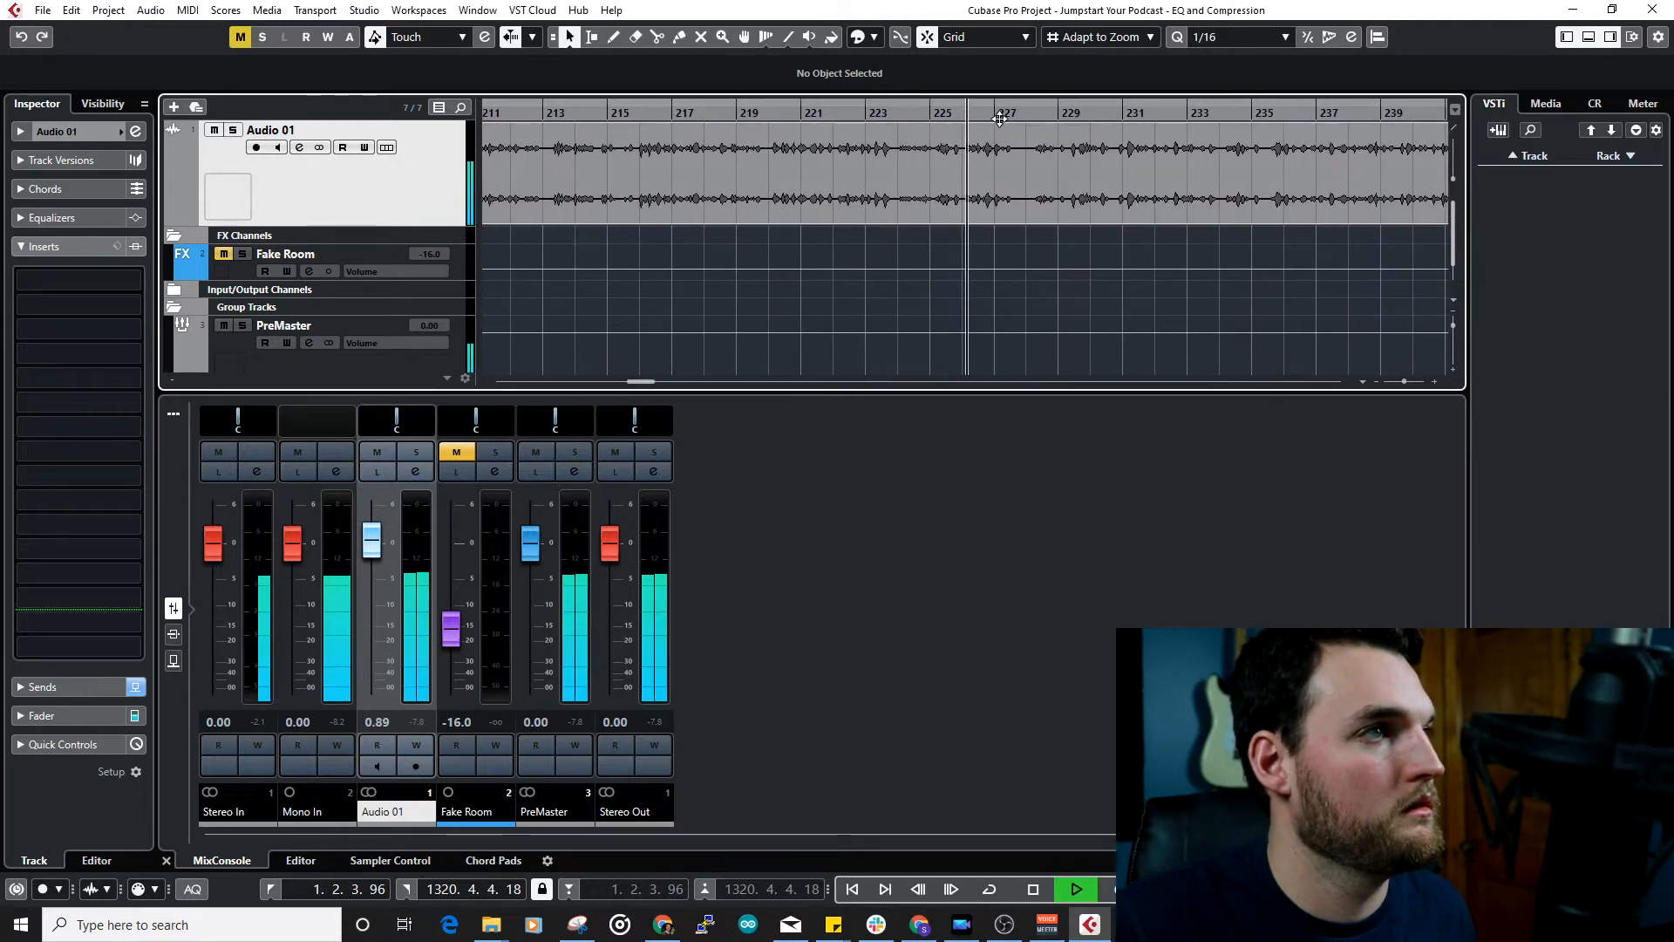
scroll(1009, 130, down, 4)
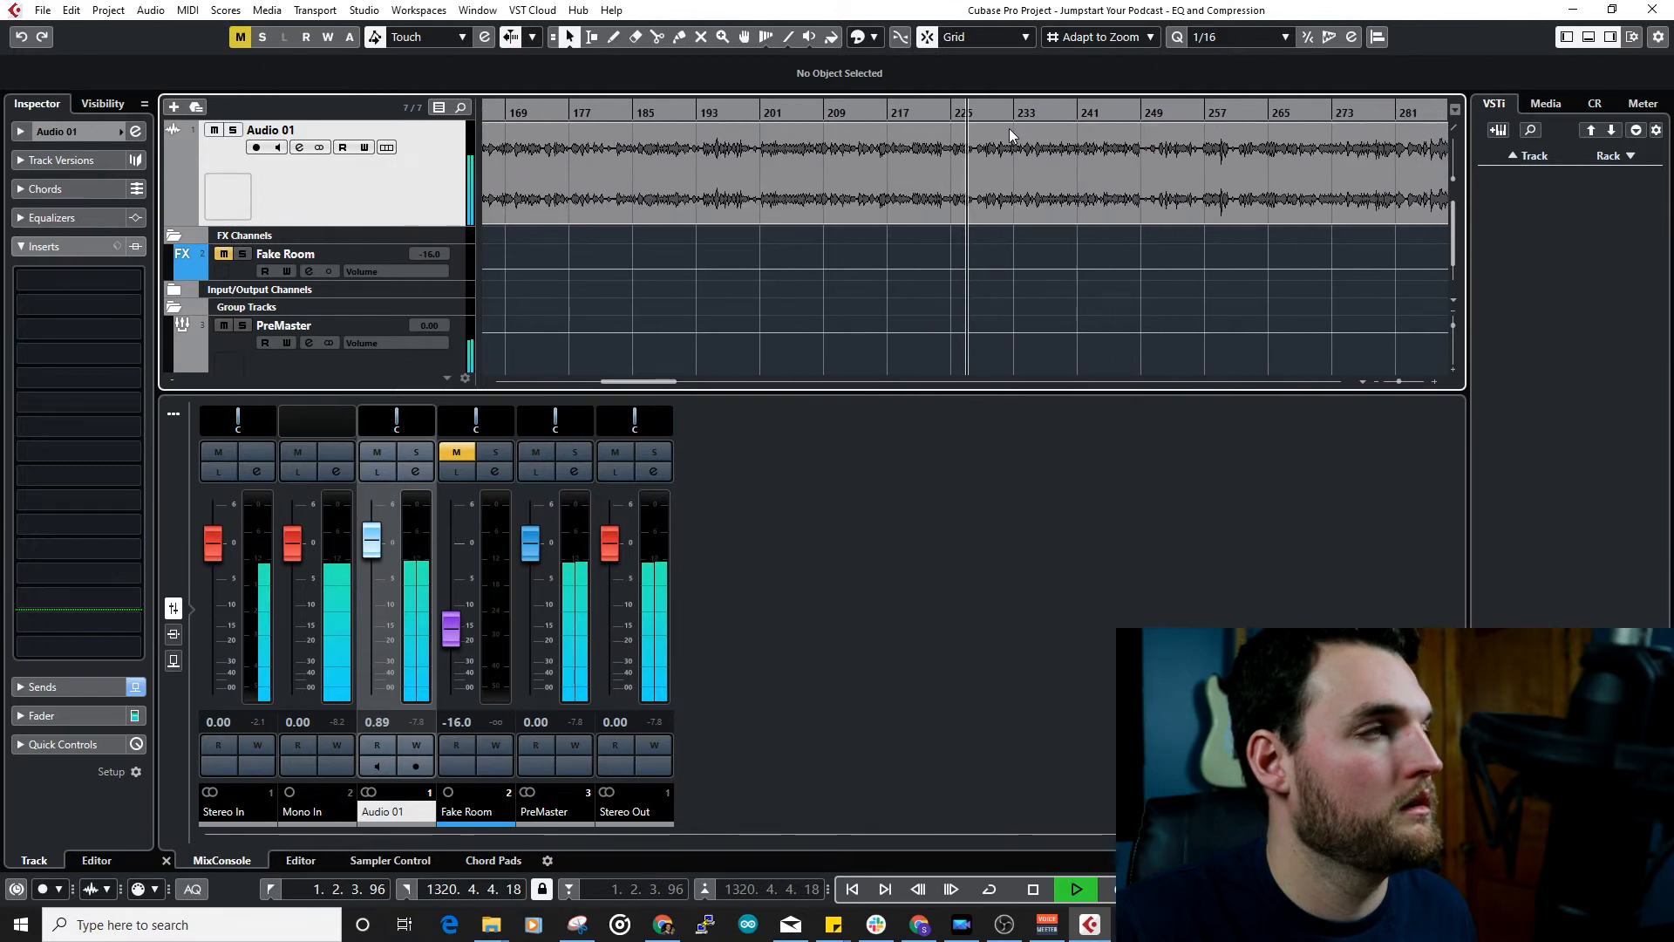
scroll(1008, 129, down, 1)
click(743, 115)
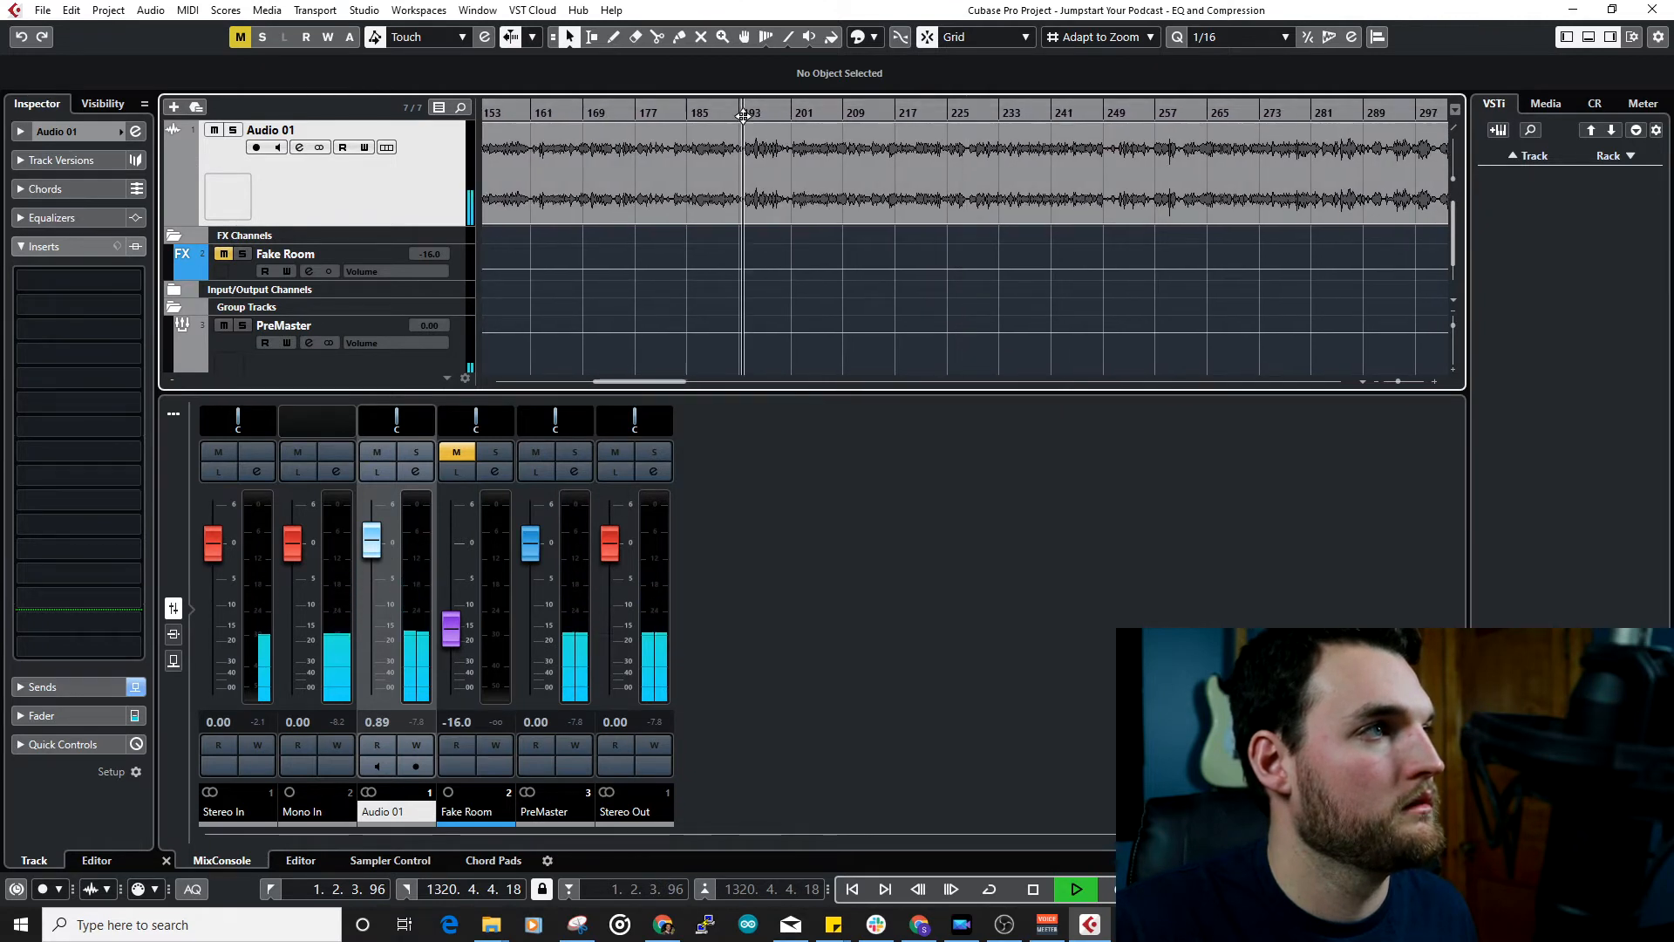
scroll(1048, 176, up, 5)
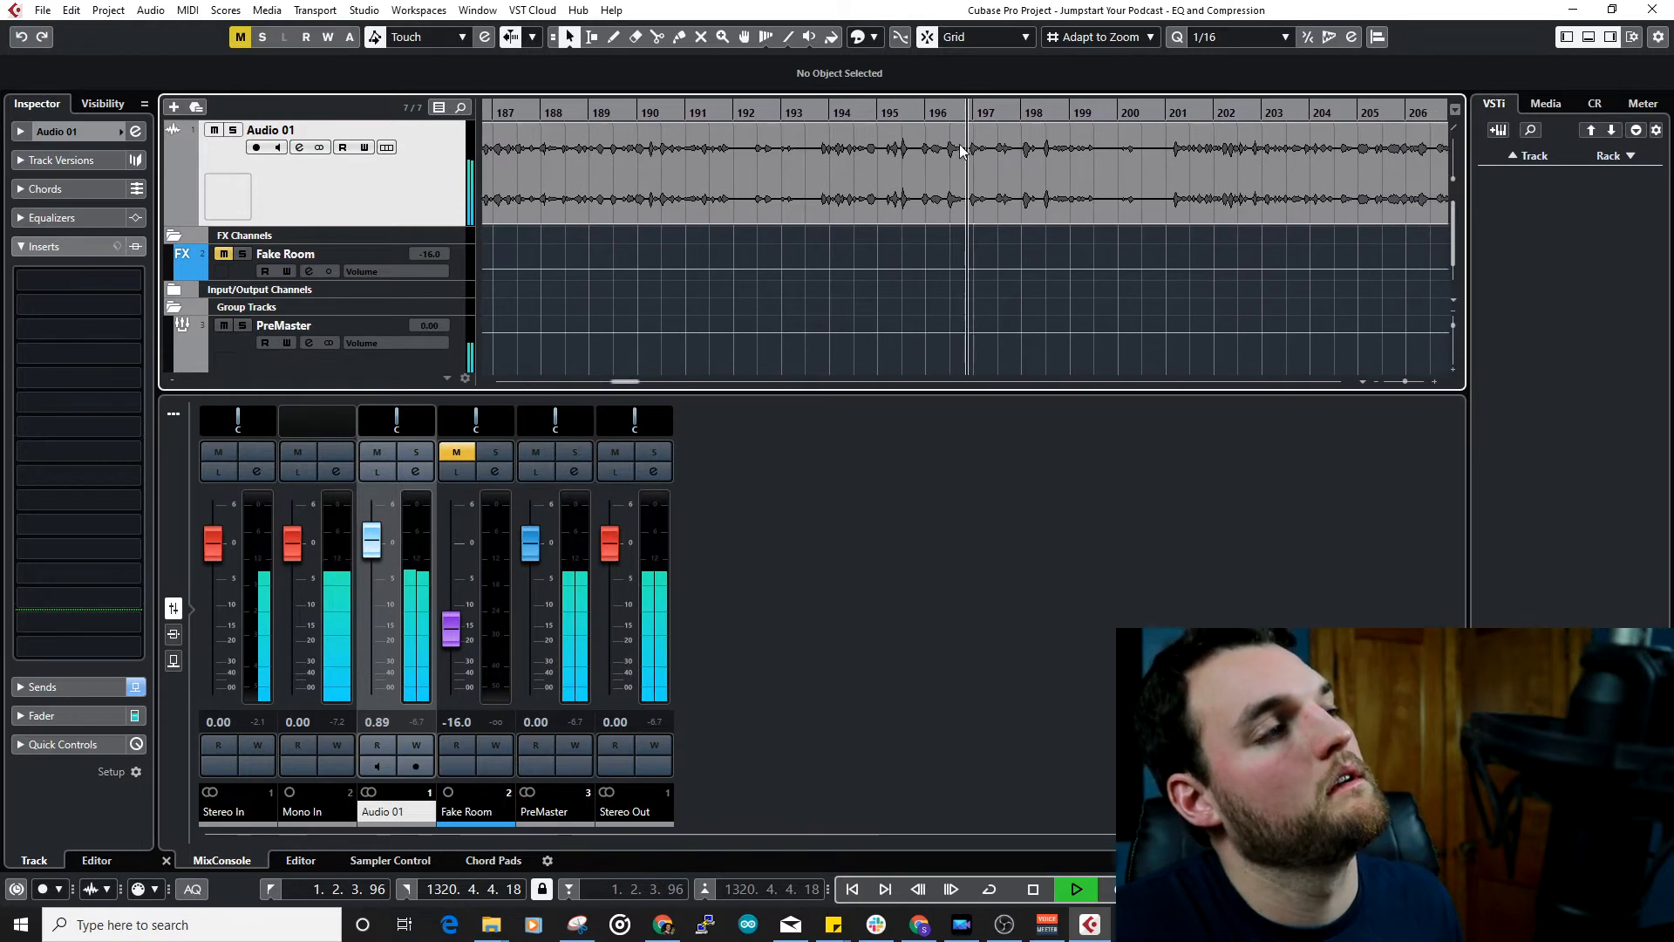
key(space)
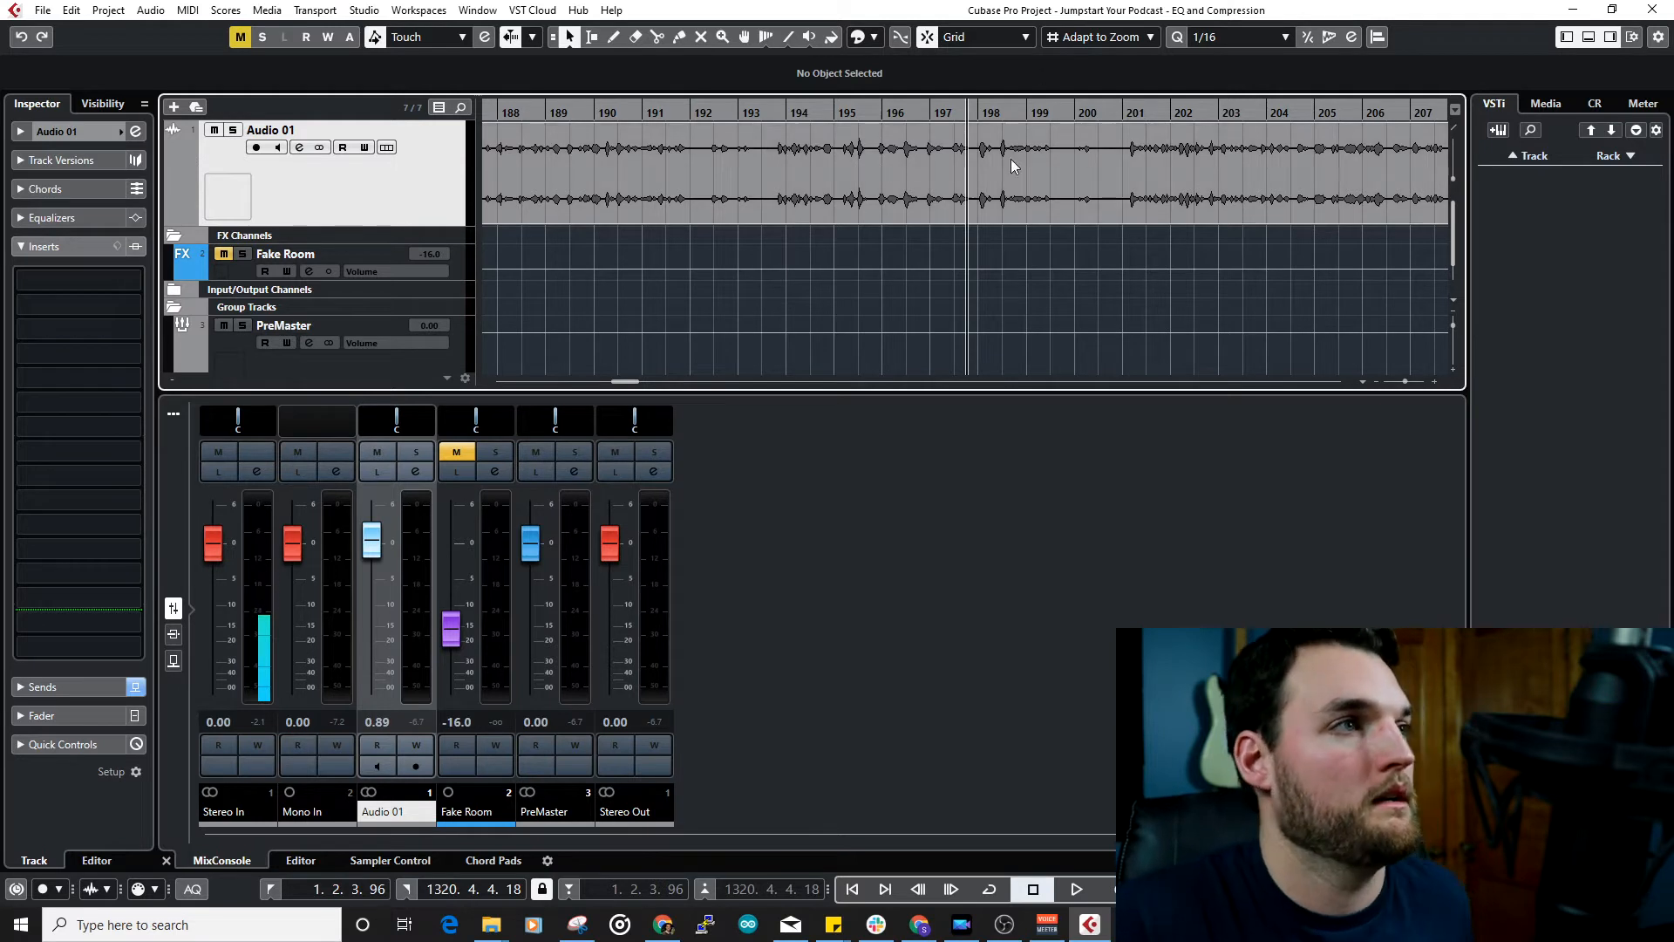
Step: Play Audio 01 from just before bar 198 past bar 200, then place the playhead just after bar 200
drag(1032, 114, 1015, 172)
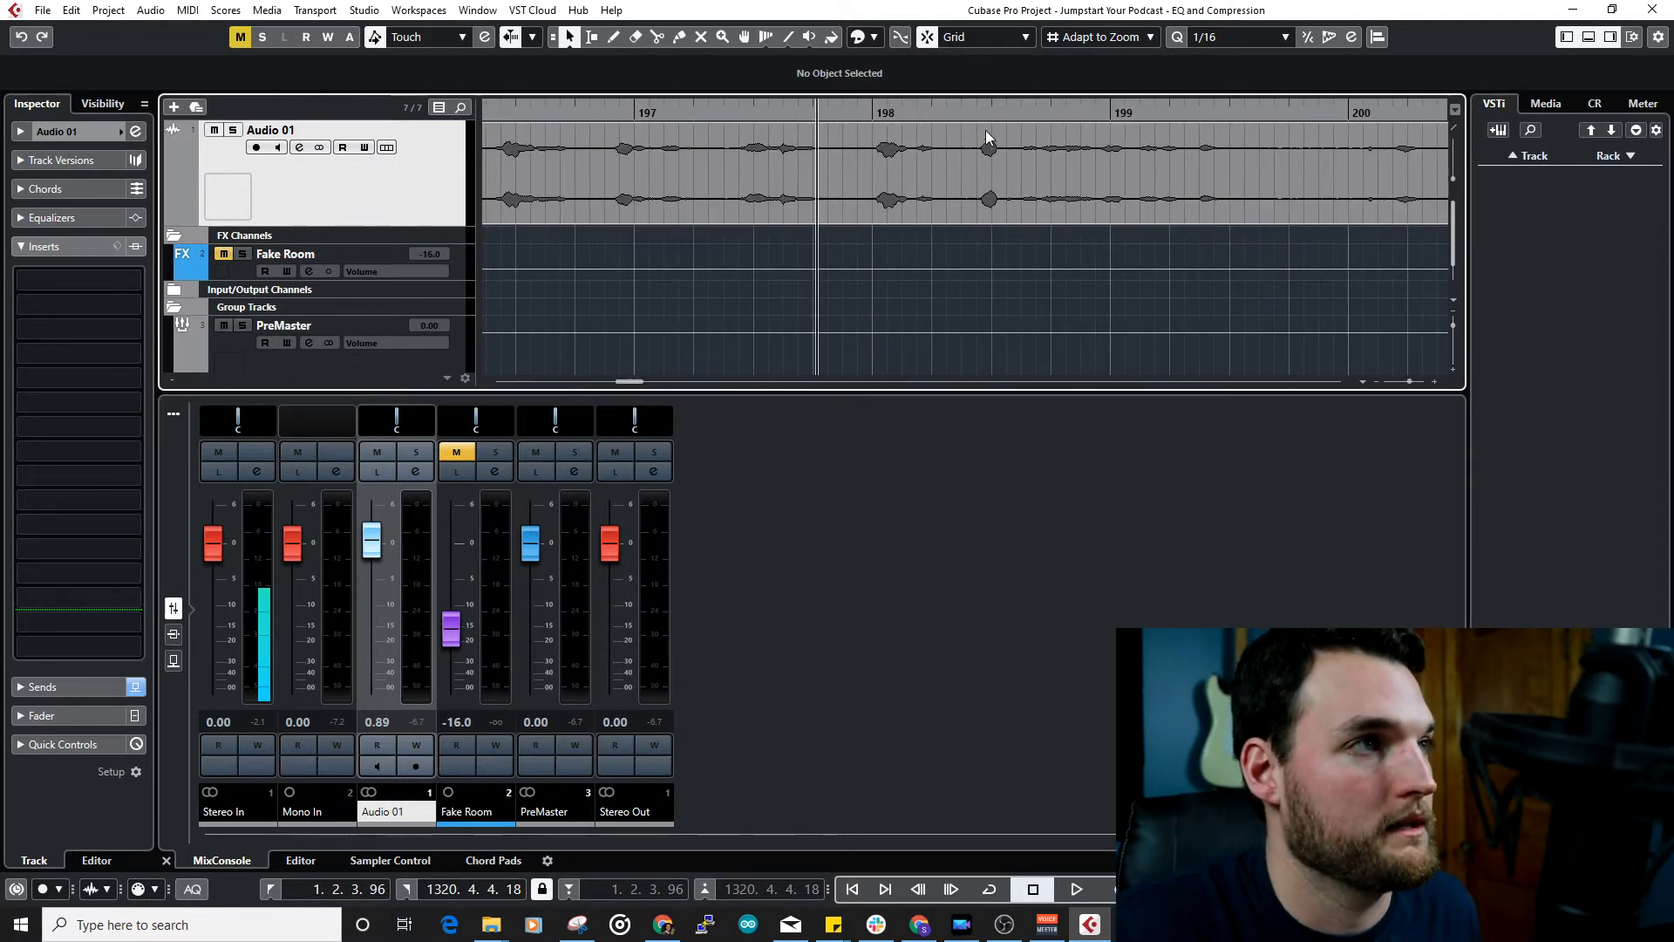
key(space)
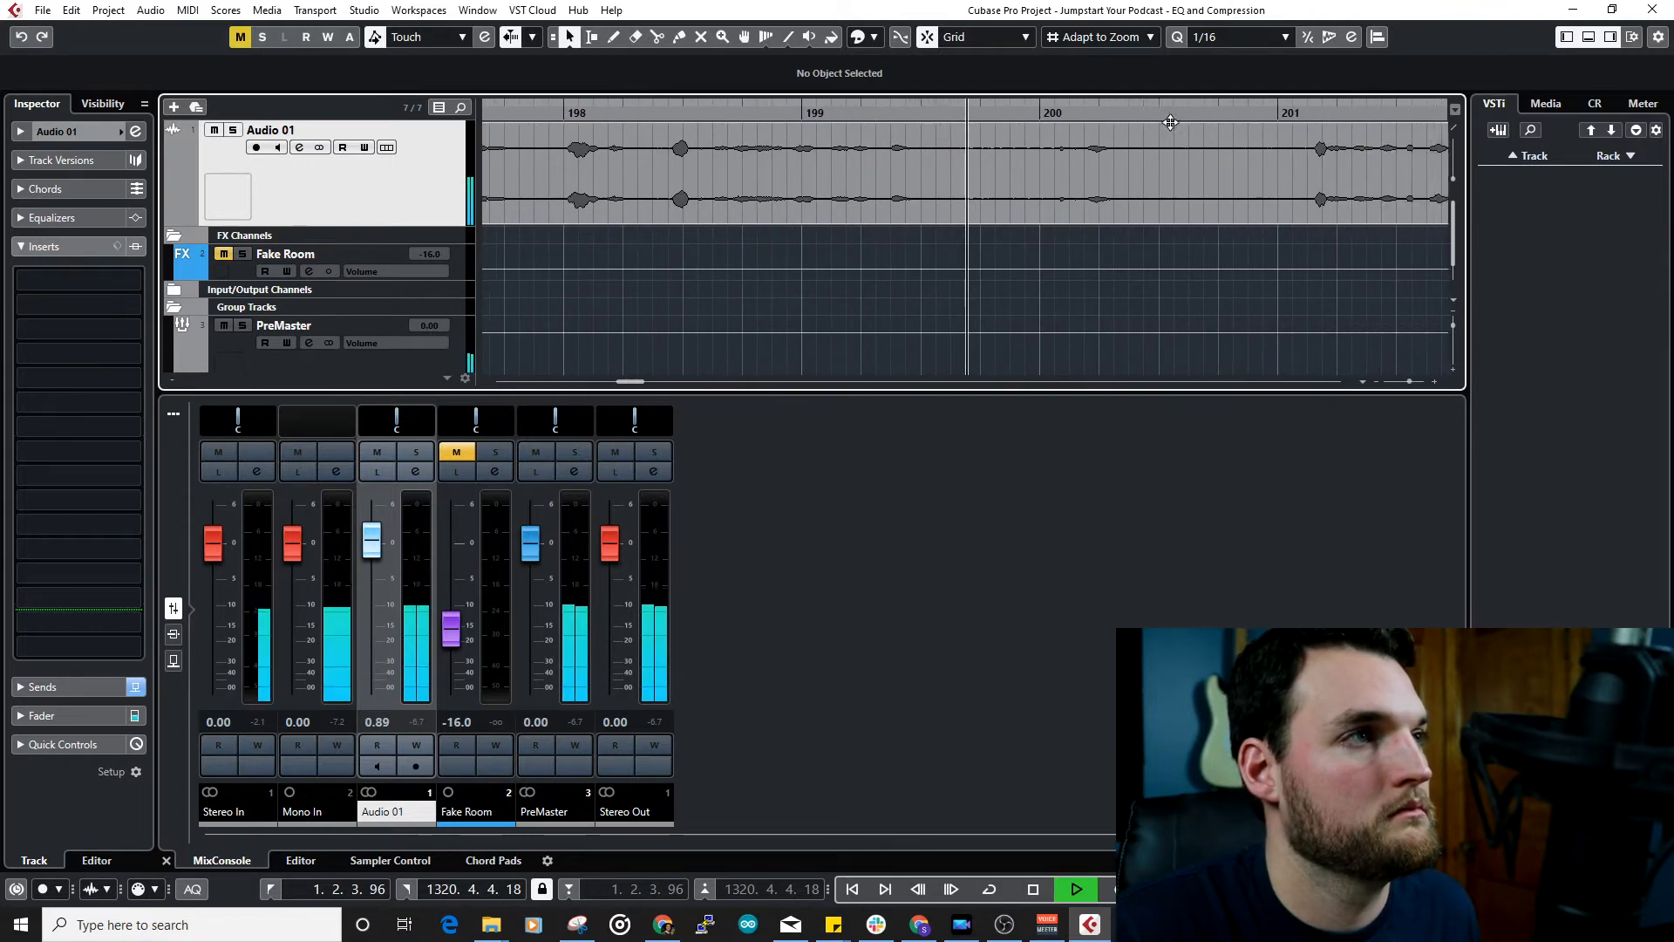
key(space)
scroll(1208, 221, down, 2)
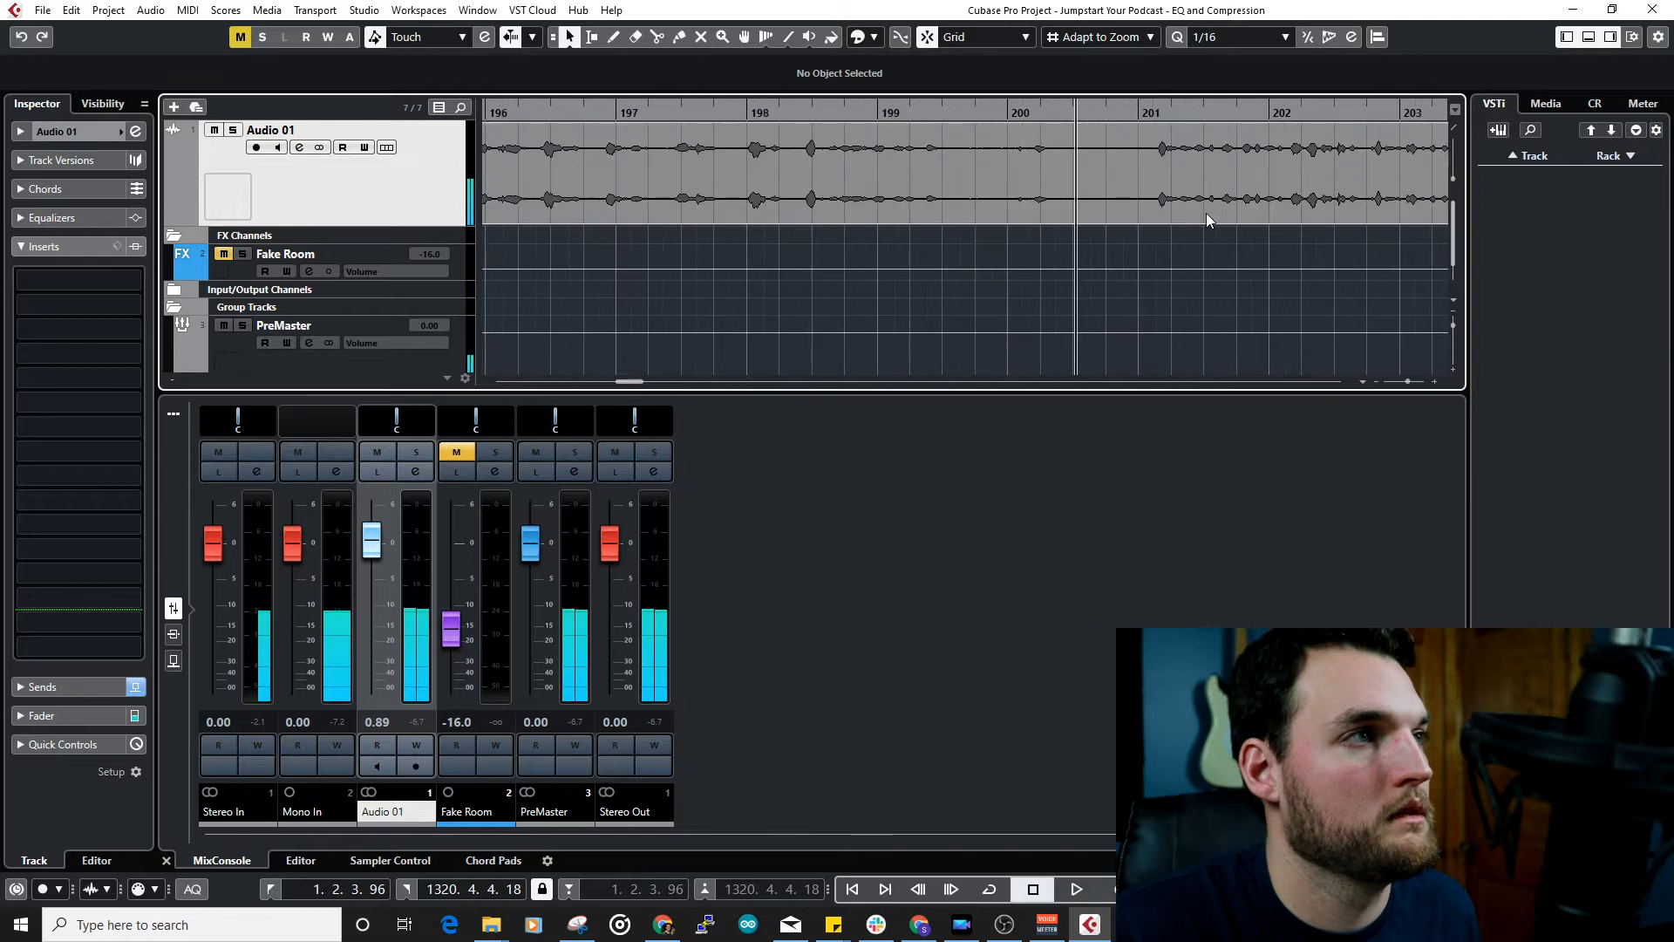
scroll(1206, 220, down, 1)
click(1057, 116)
click(1095, 116)
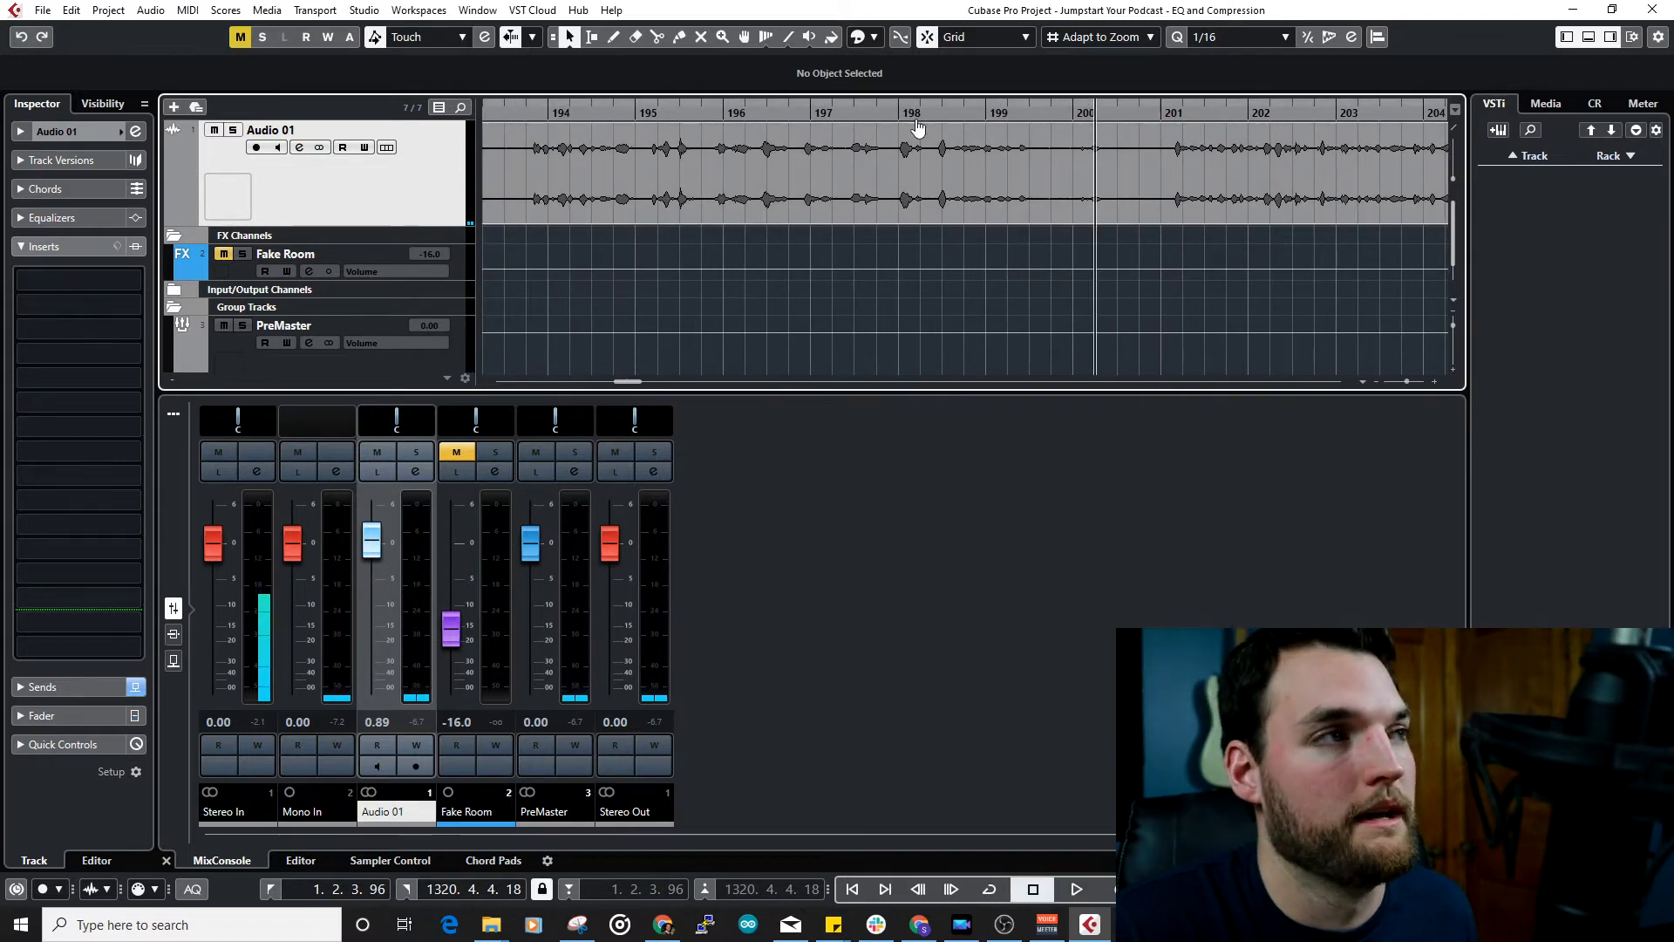
Step: Replay the Audio 01 passage around bars 198 to 199, then stop playback
scroll(912, 128, up, 3)
click(858, 115)
key(space)
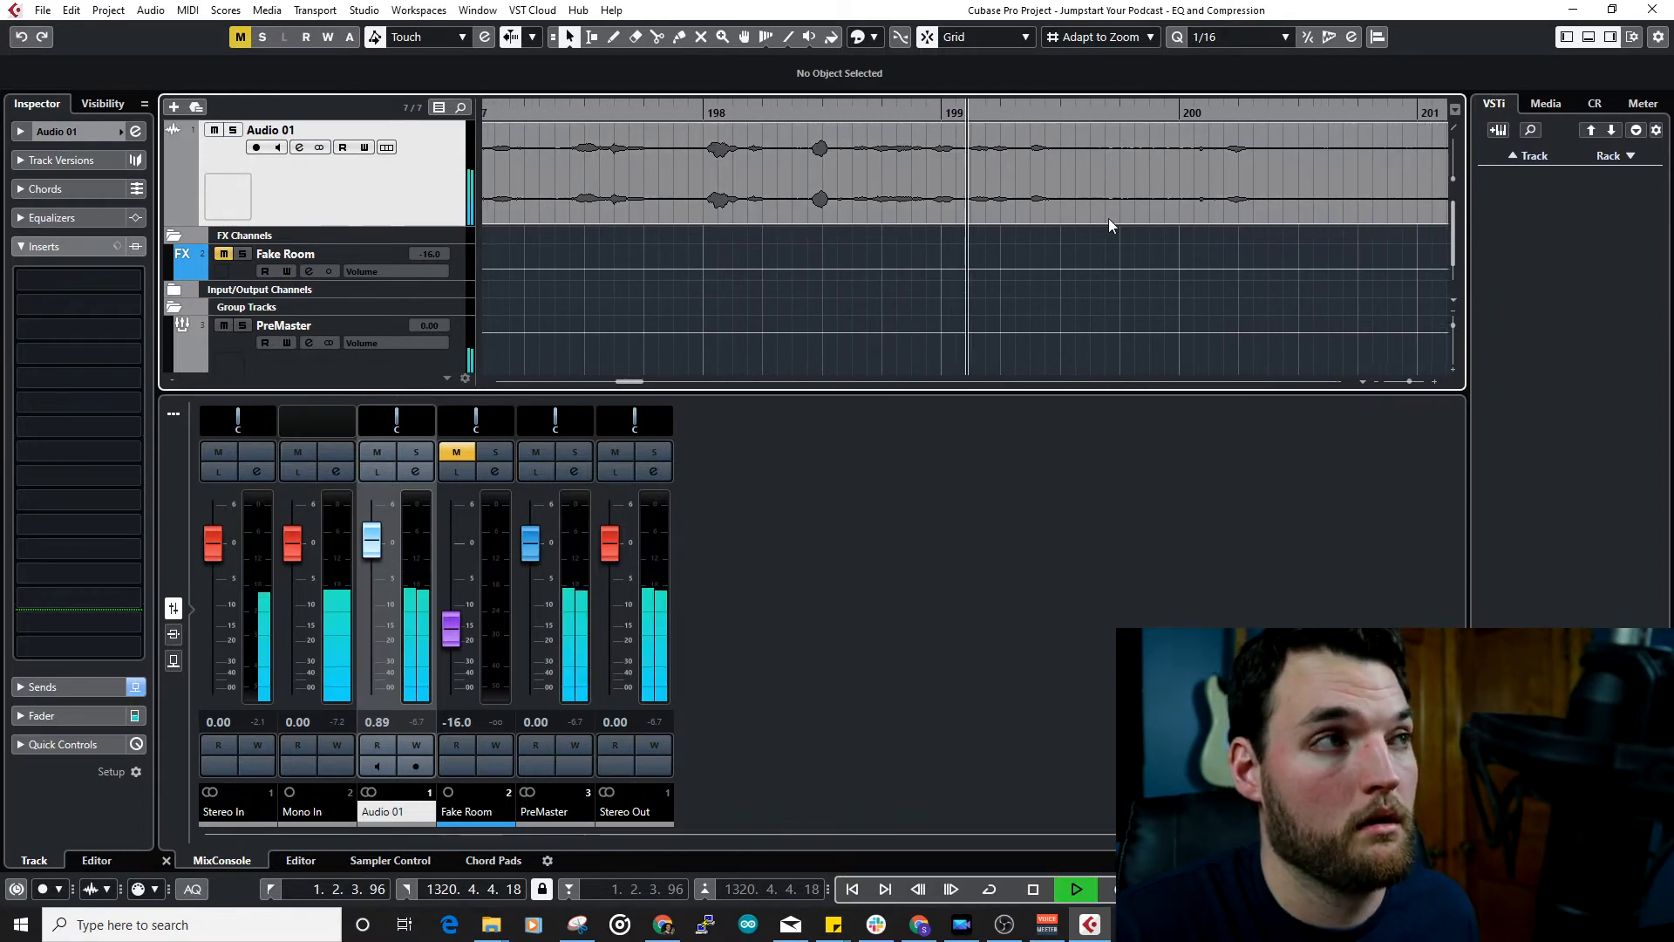
key(space)
Step: Listen briefly to Audio 01 from just after bar 199, then return the playhead to just after bar 198
scroll(1050, 234, down, 4)
scroll(889, 153, up, 3)
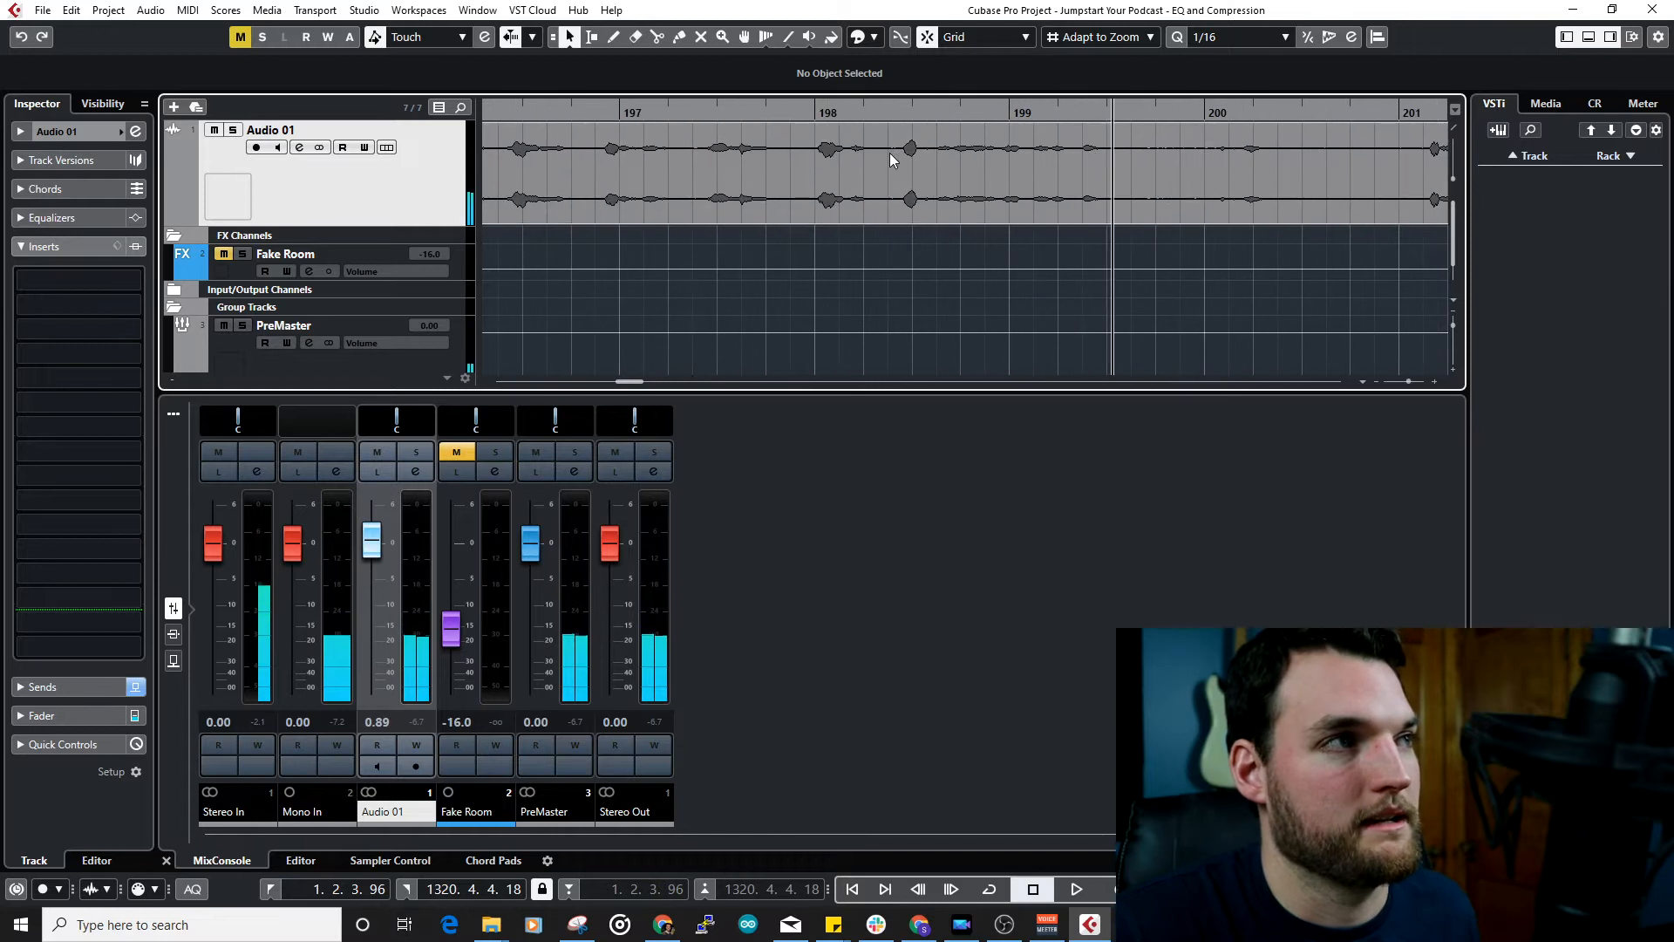
click(863, 112)
click(905, 107)
scroll(990, 134, up, 2)
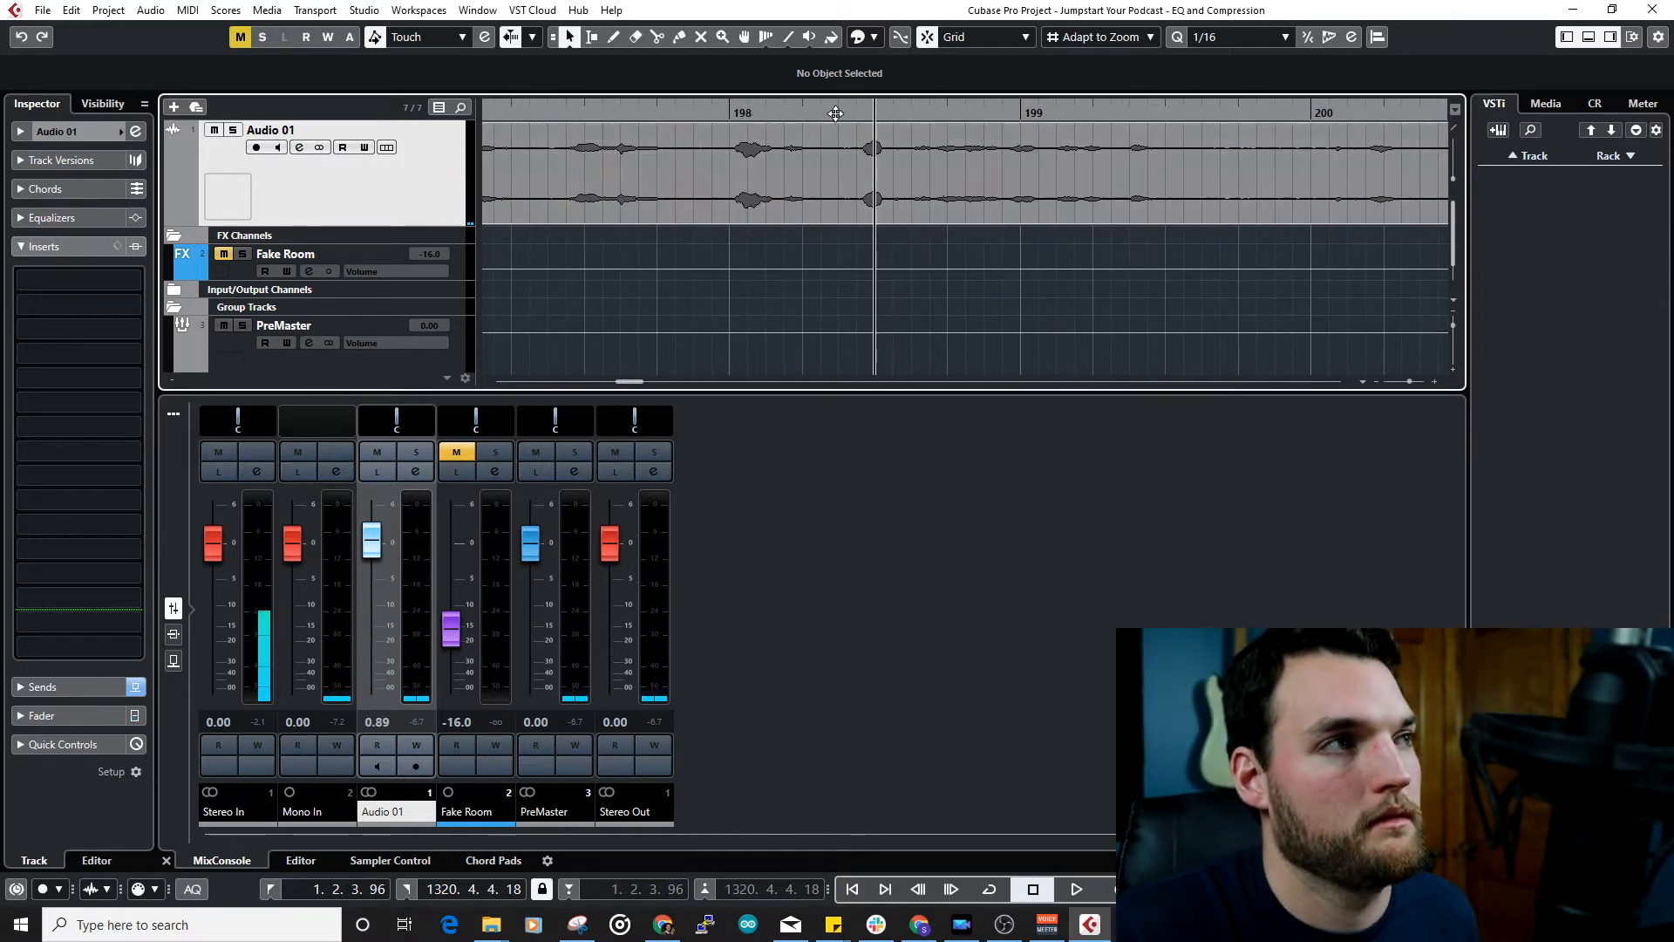
click(1054, 115)
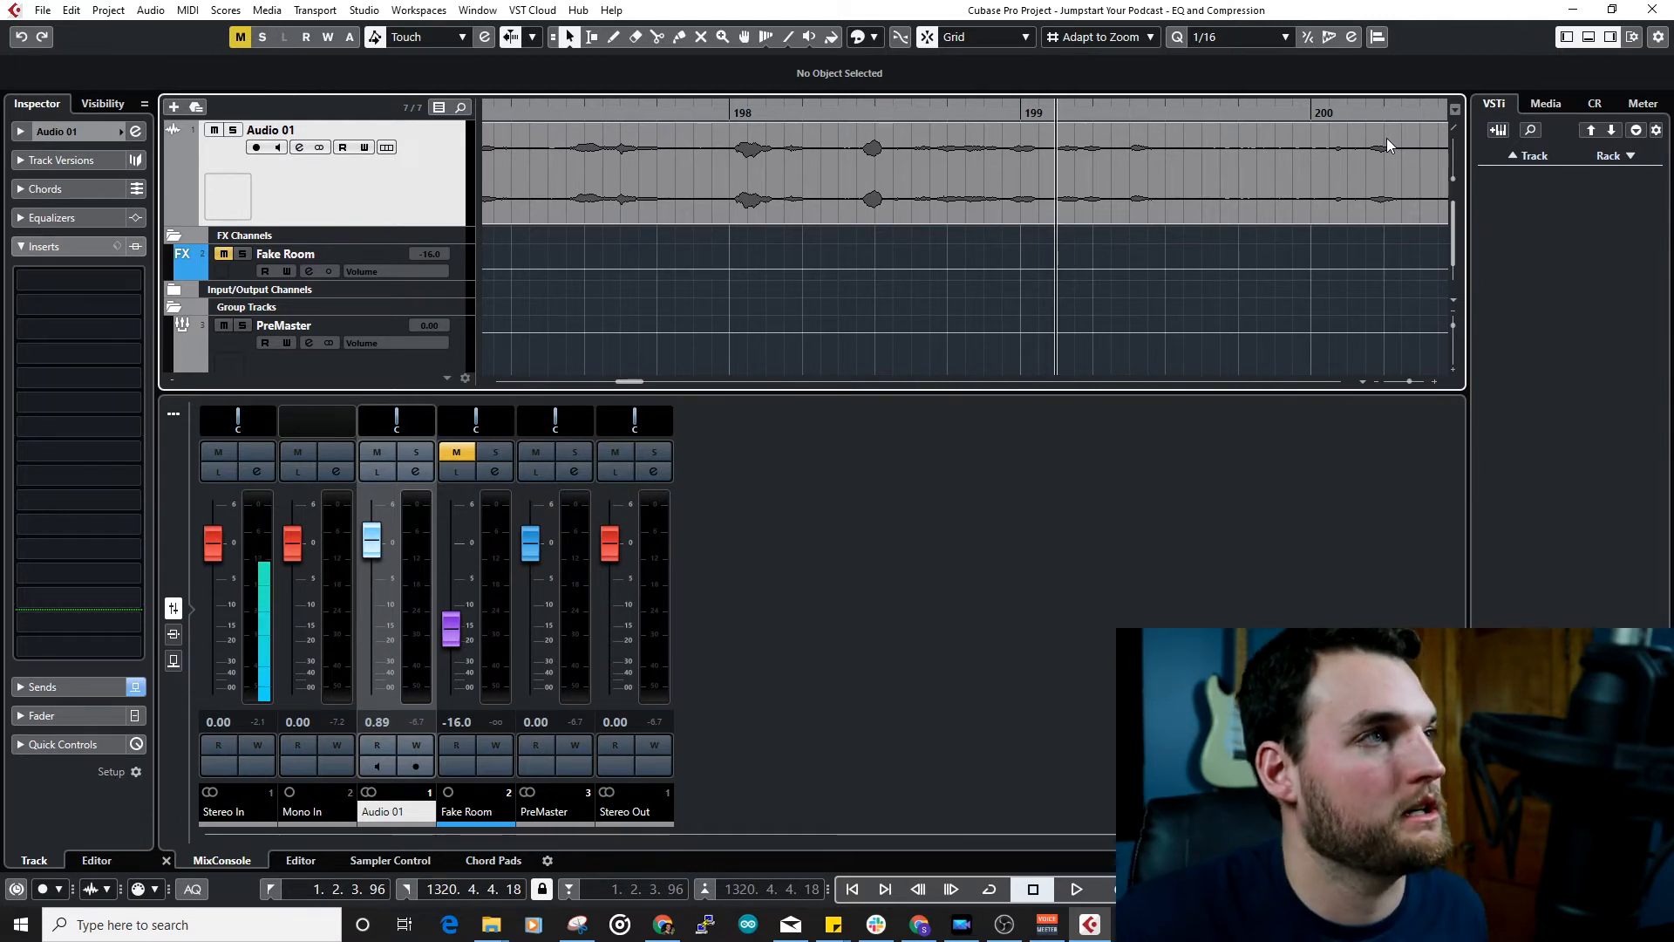
key(space)
scroll(986, 258, down, 4)
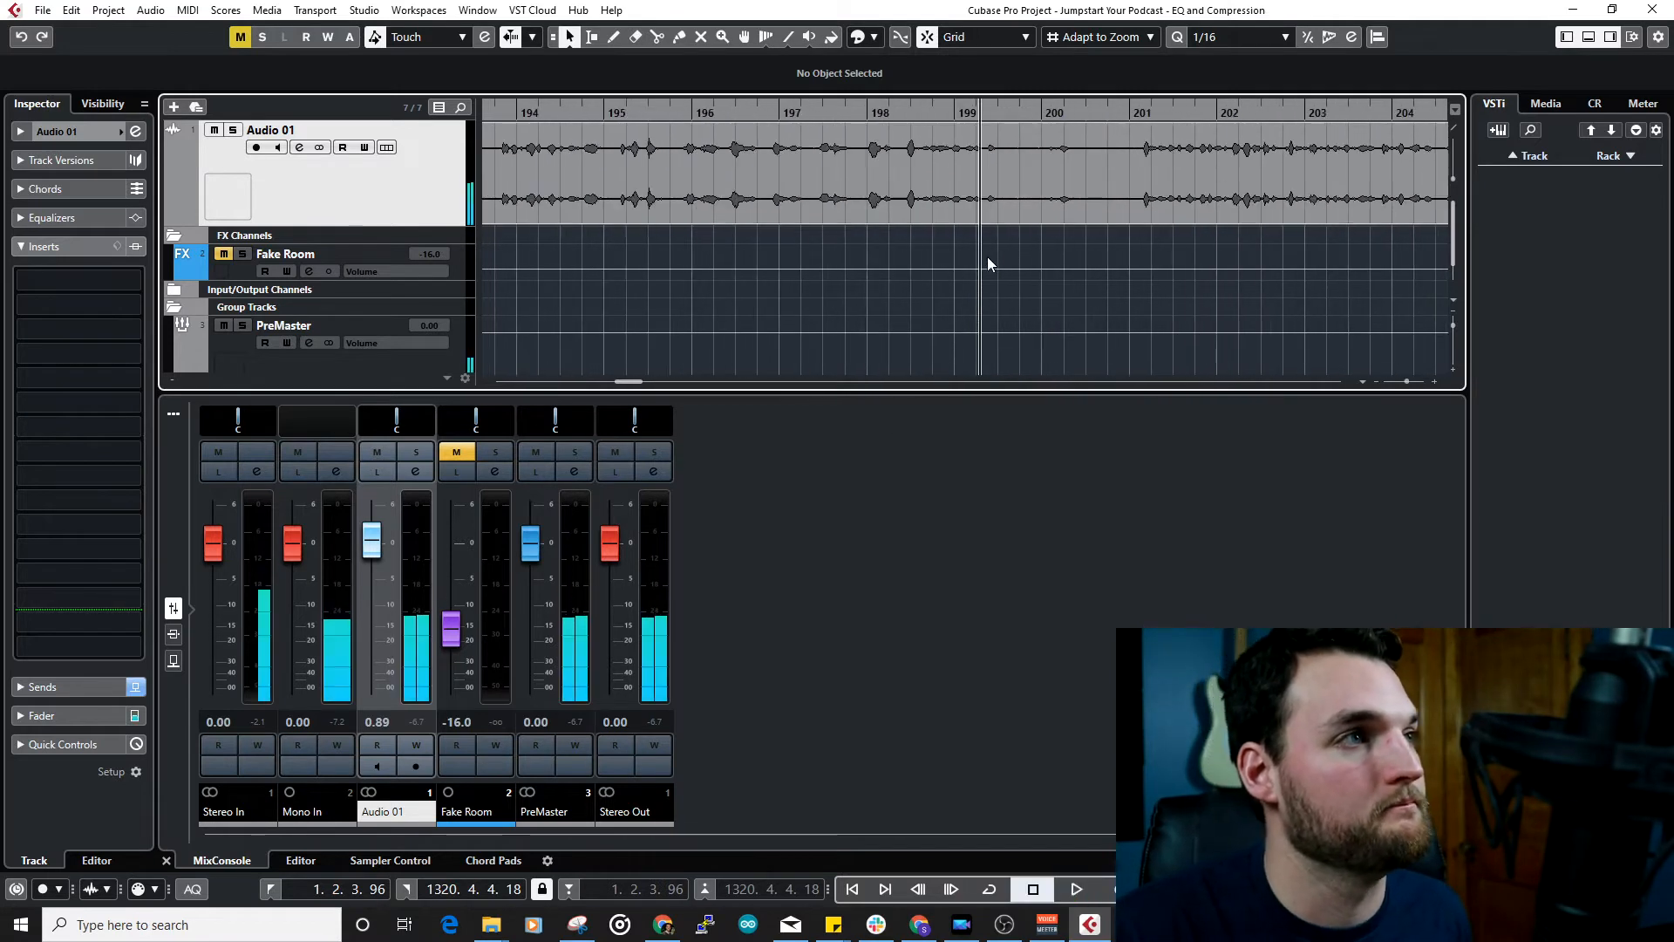
click(886, 109)
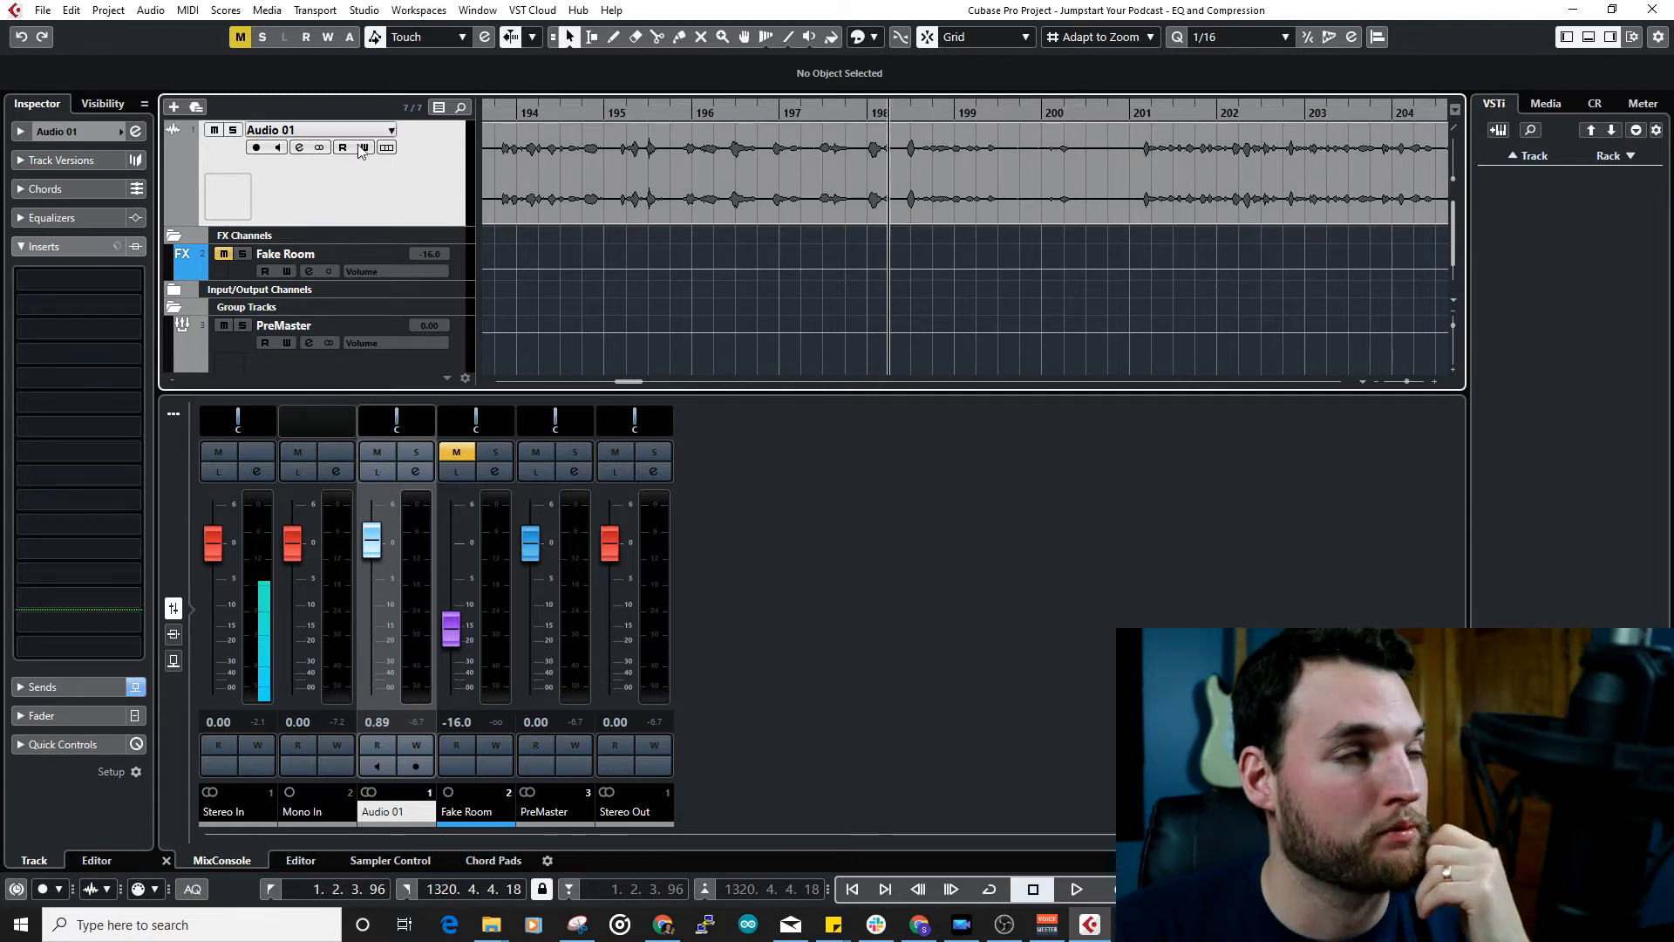
Step: Load the StudioEQ plug-in into the first insert slot of Audio 01
click(139, 278)
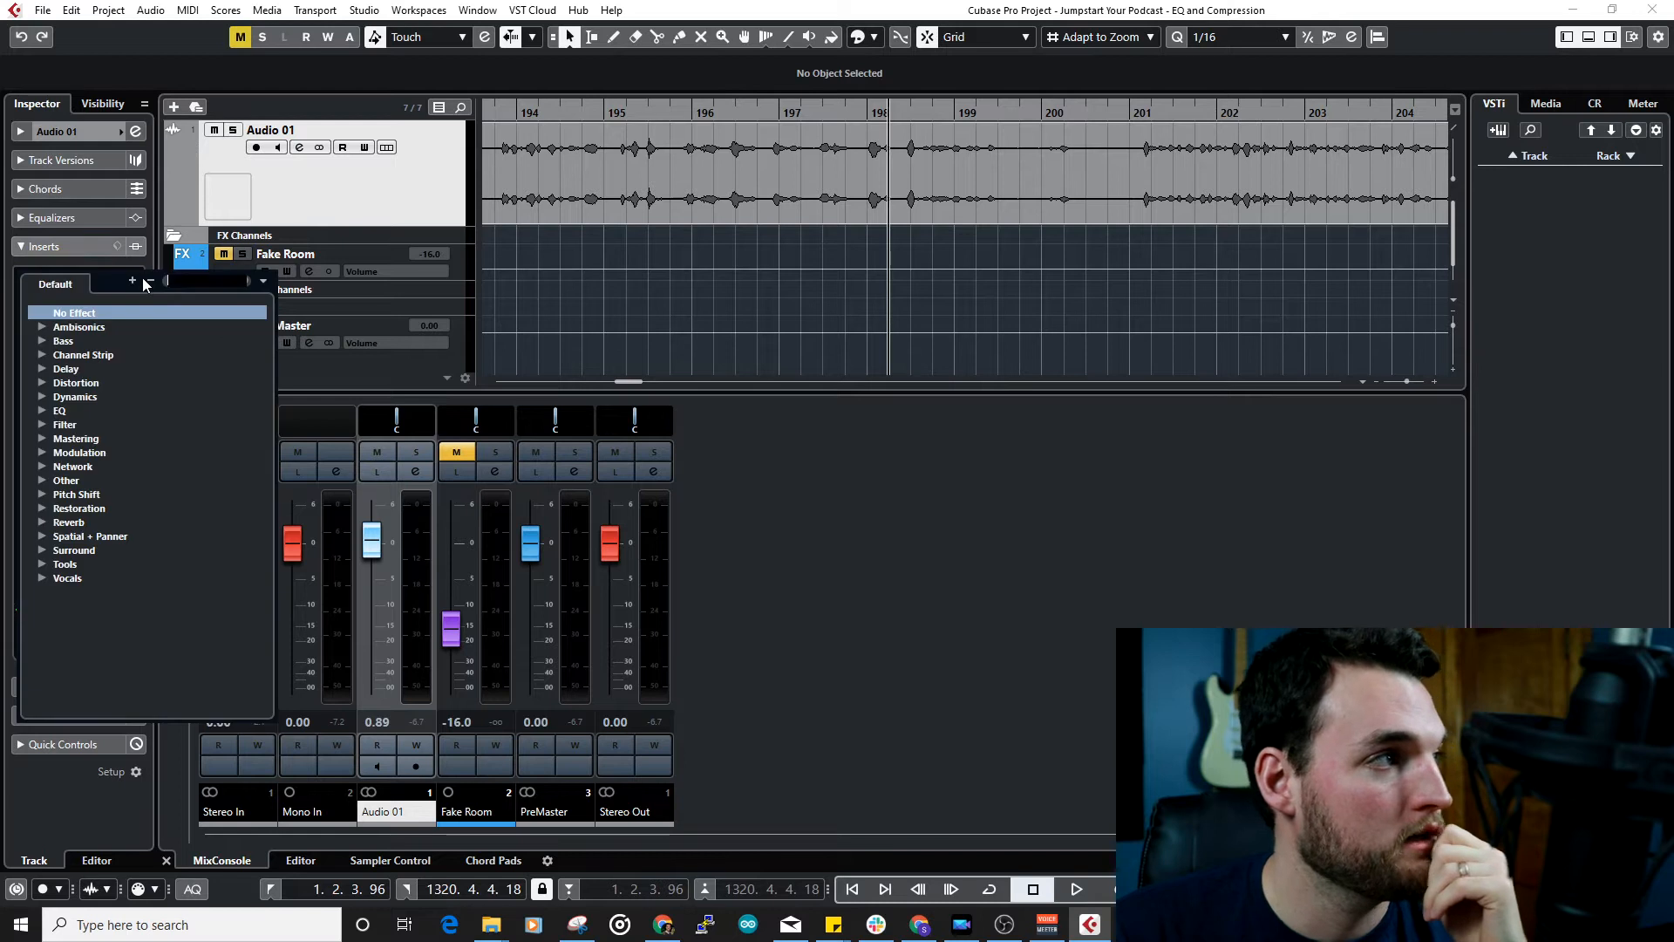
click(40, 409)
click(108, 495)
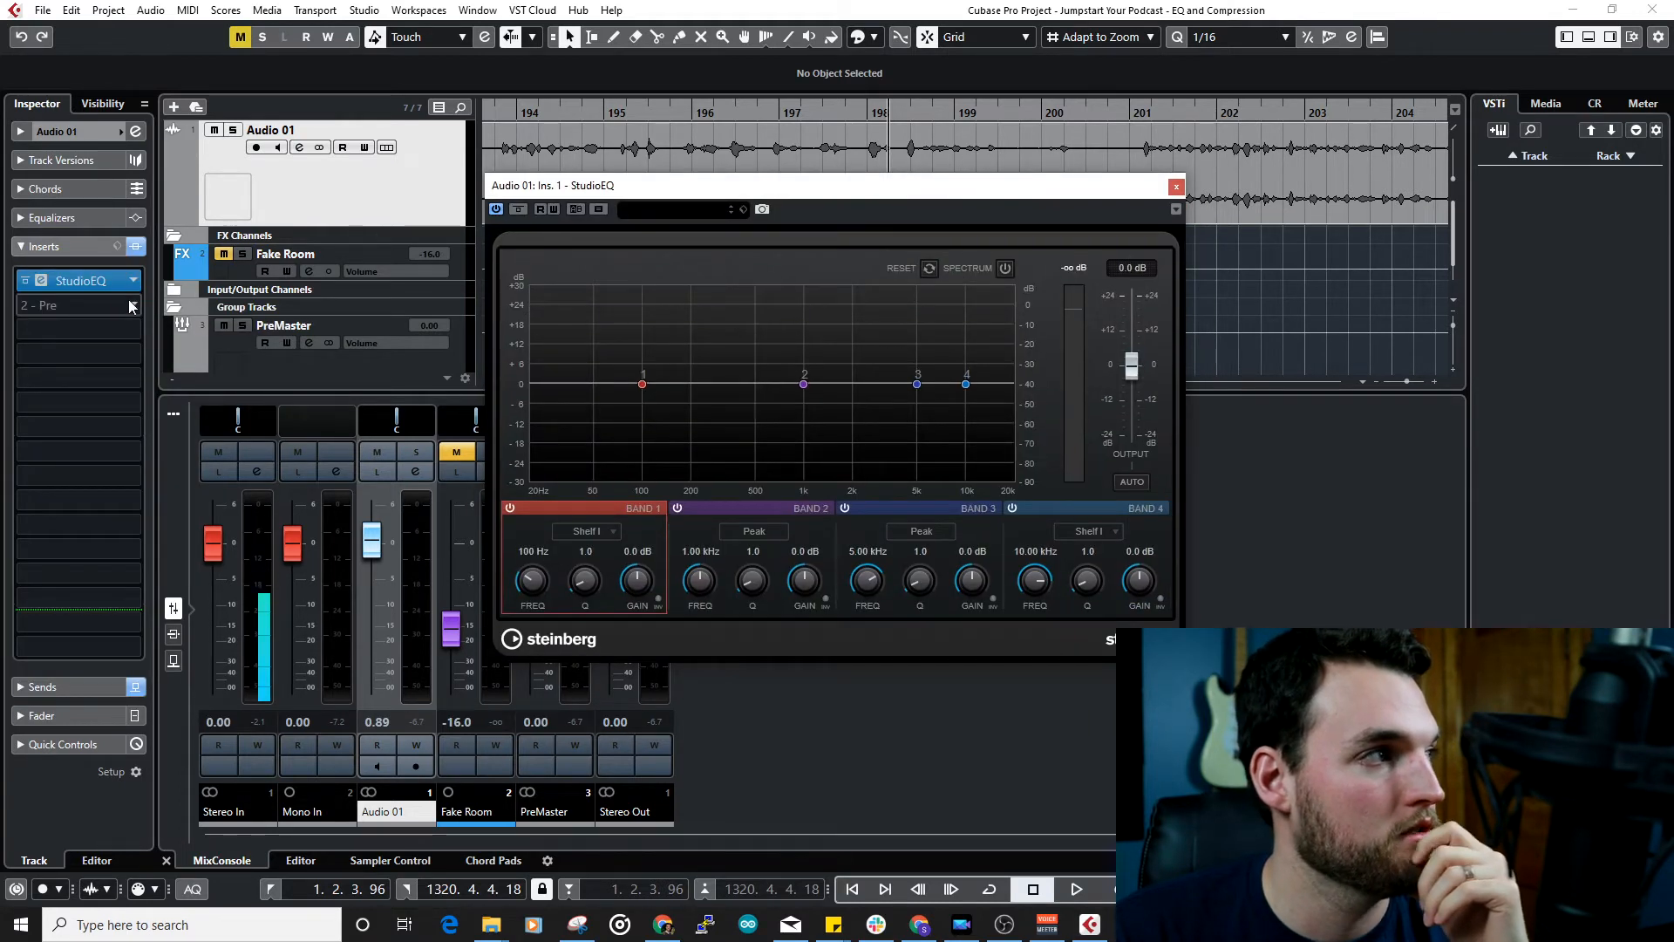
Step: Load the Compressor plug-in from the Dynamics category into the second insert slot of Audio 01
click(127, 301)
click(40, 422)
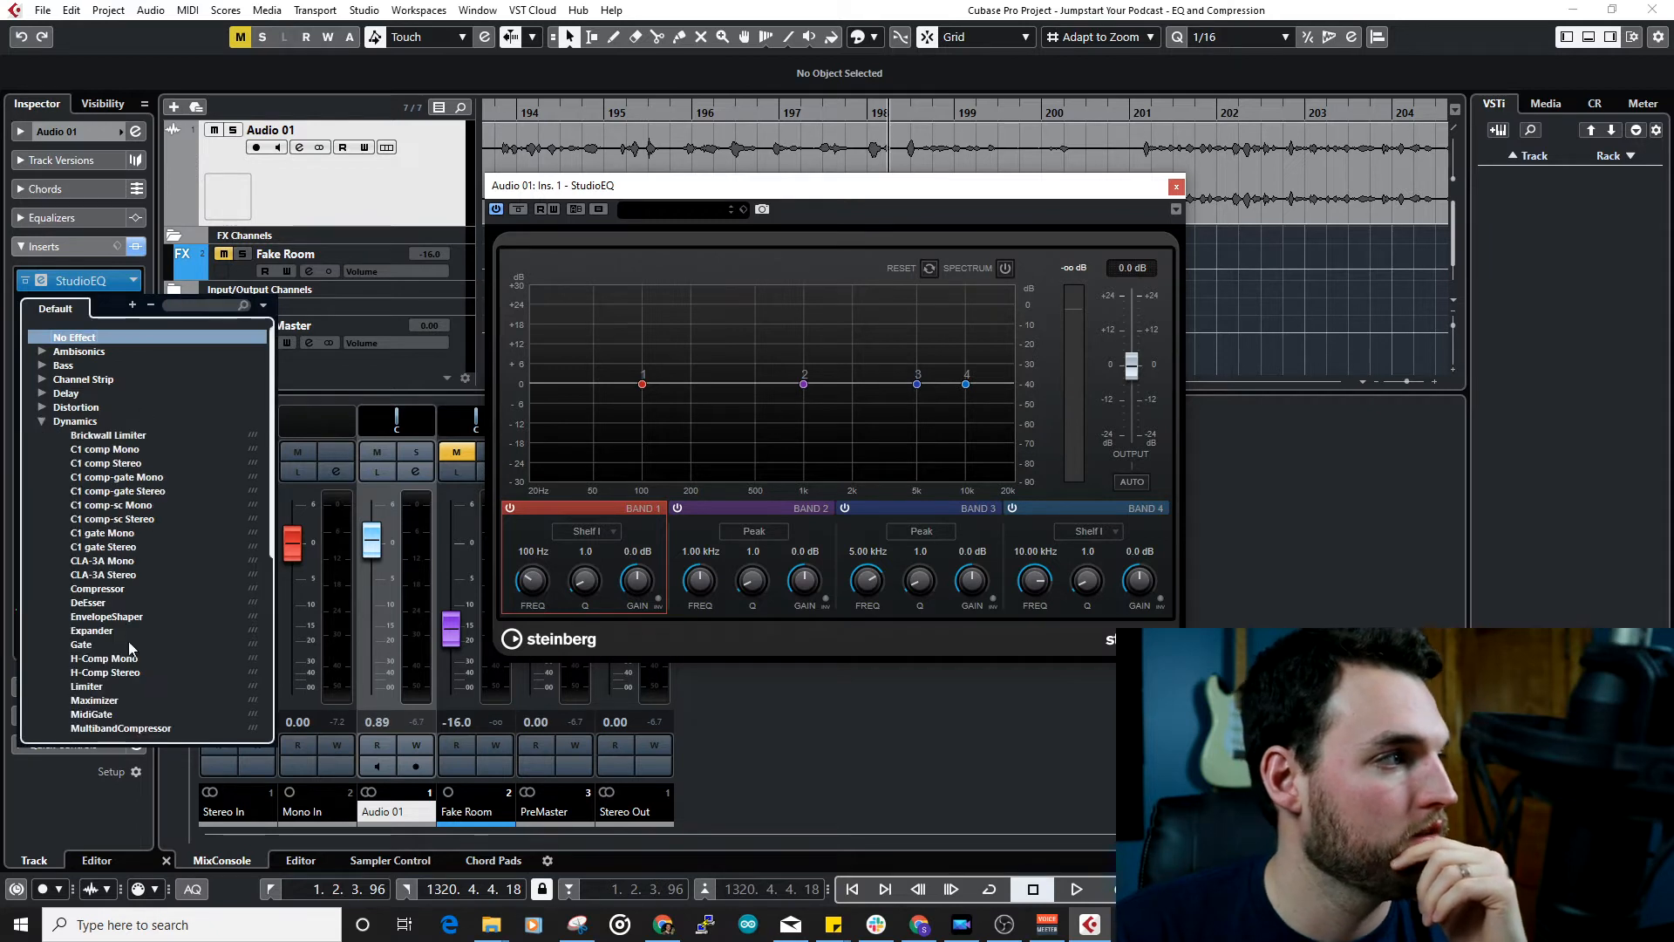
scroll(150, 662, down, 3)
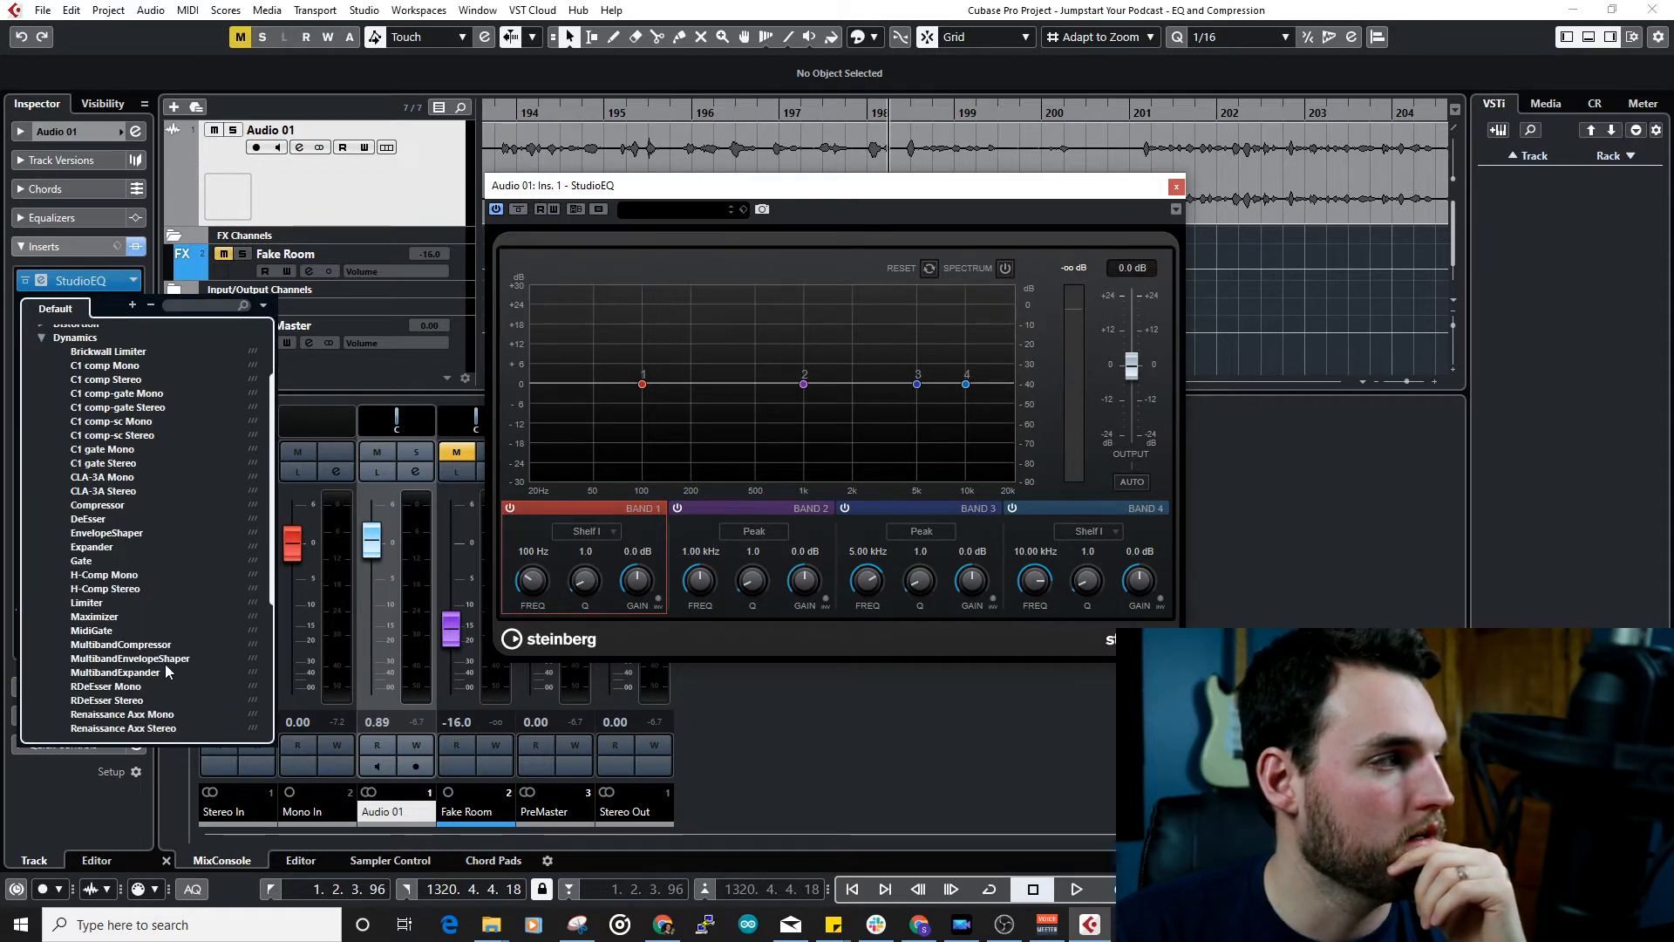
scroll(164, 675, down, 1)
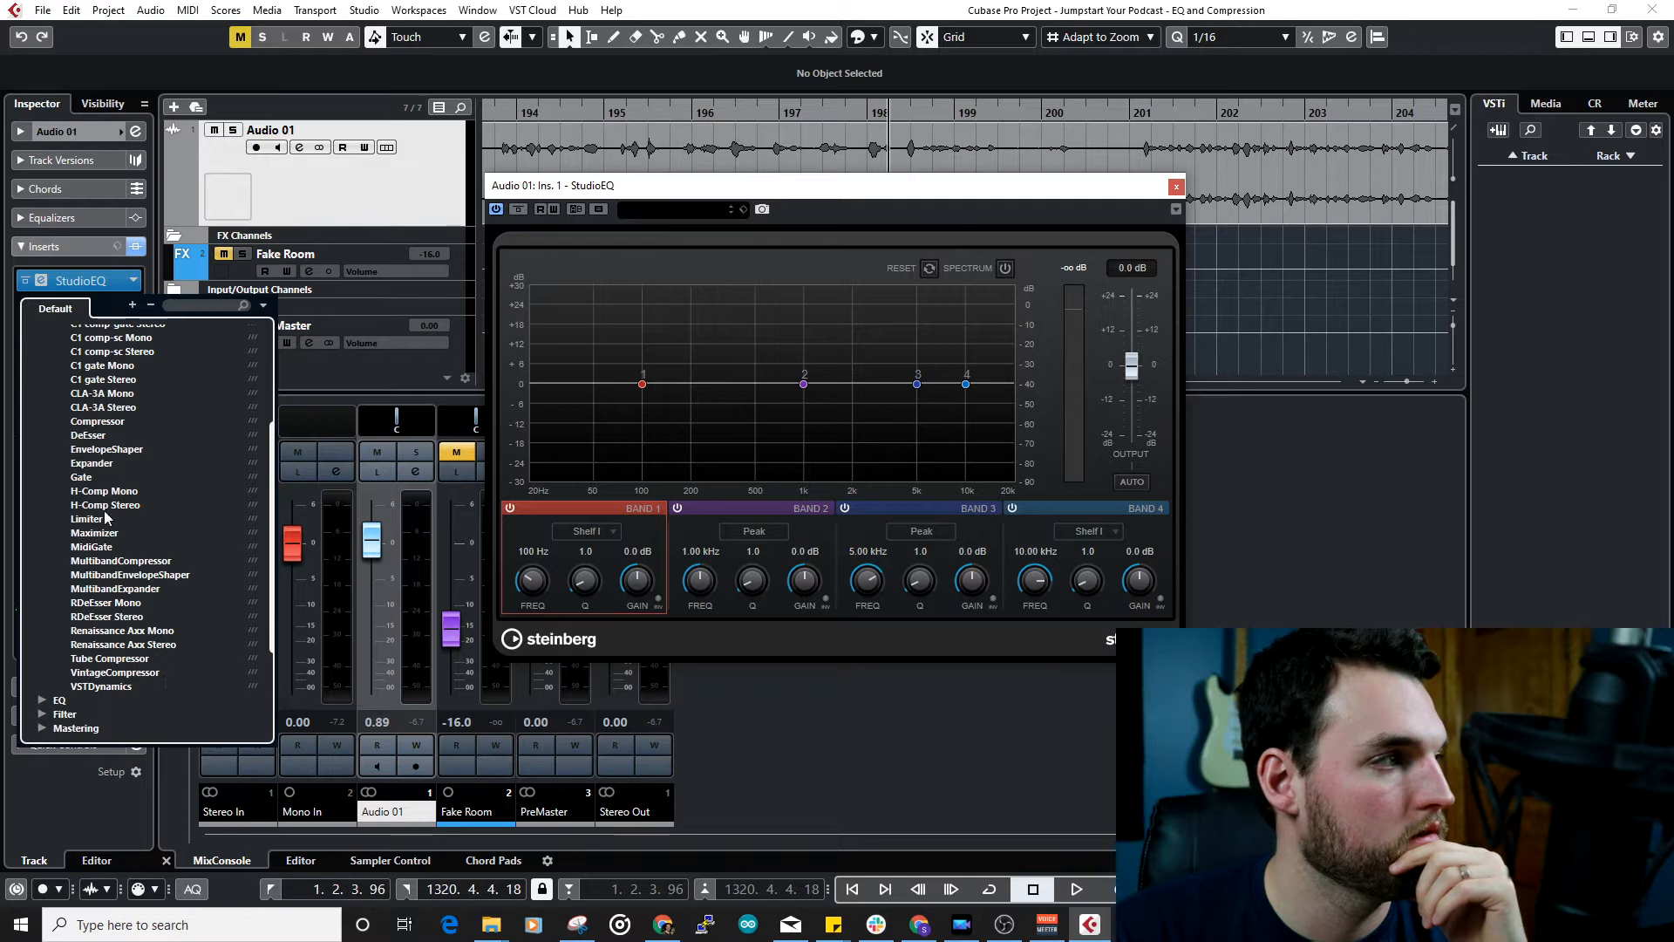
click(108, 423)
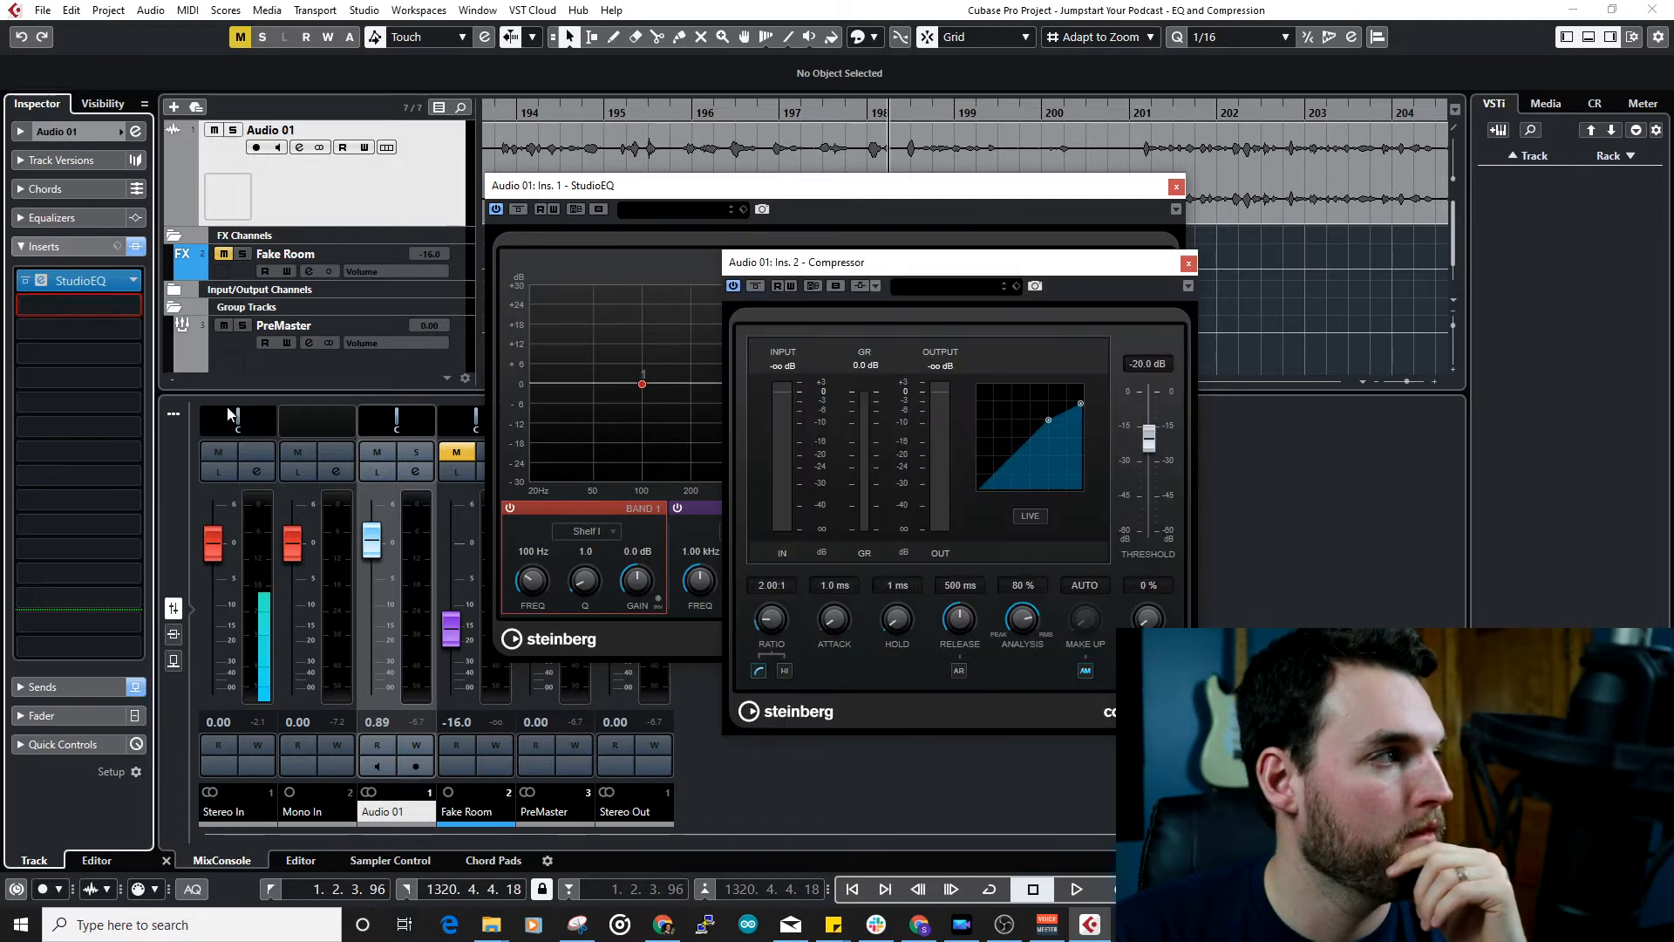
Step: Arrange the StudioEQ and Compressor windows side by side, StudioEQ first, with the waveform uncovered above them
drag(895, 264, 1370, 214)
drag(1186, 194, 1007, 174)
drag(1312, 217, 1118, 167)
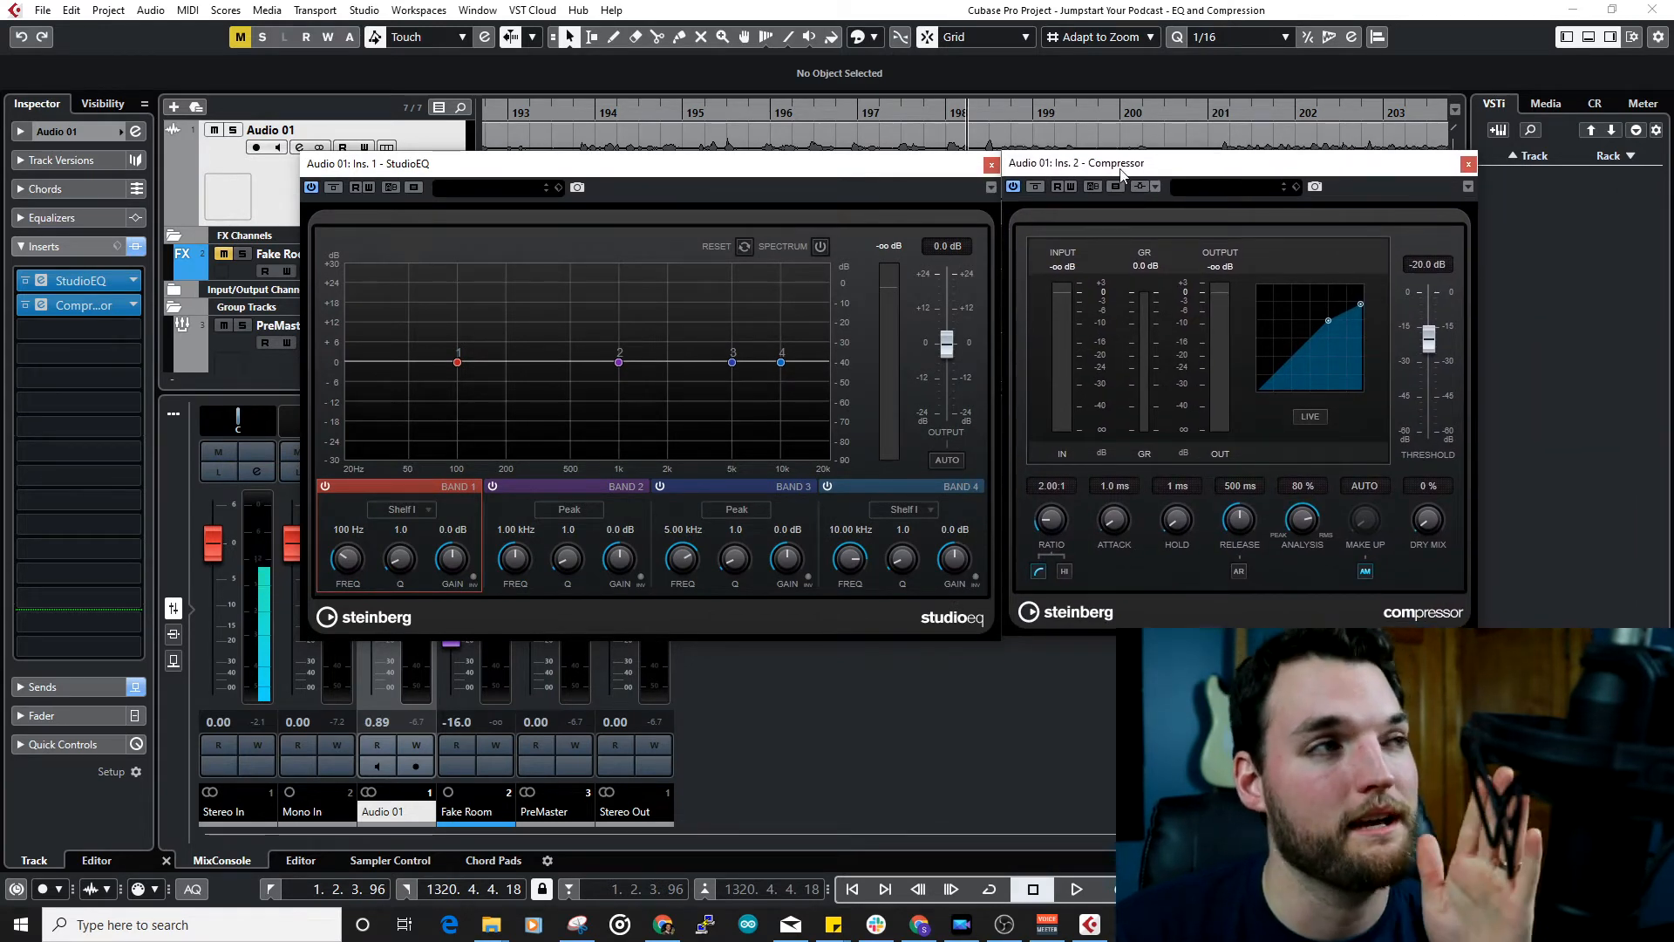
drag(779, 170, 760, 168)
drag(1144, 169, 1123, 164)
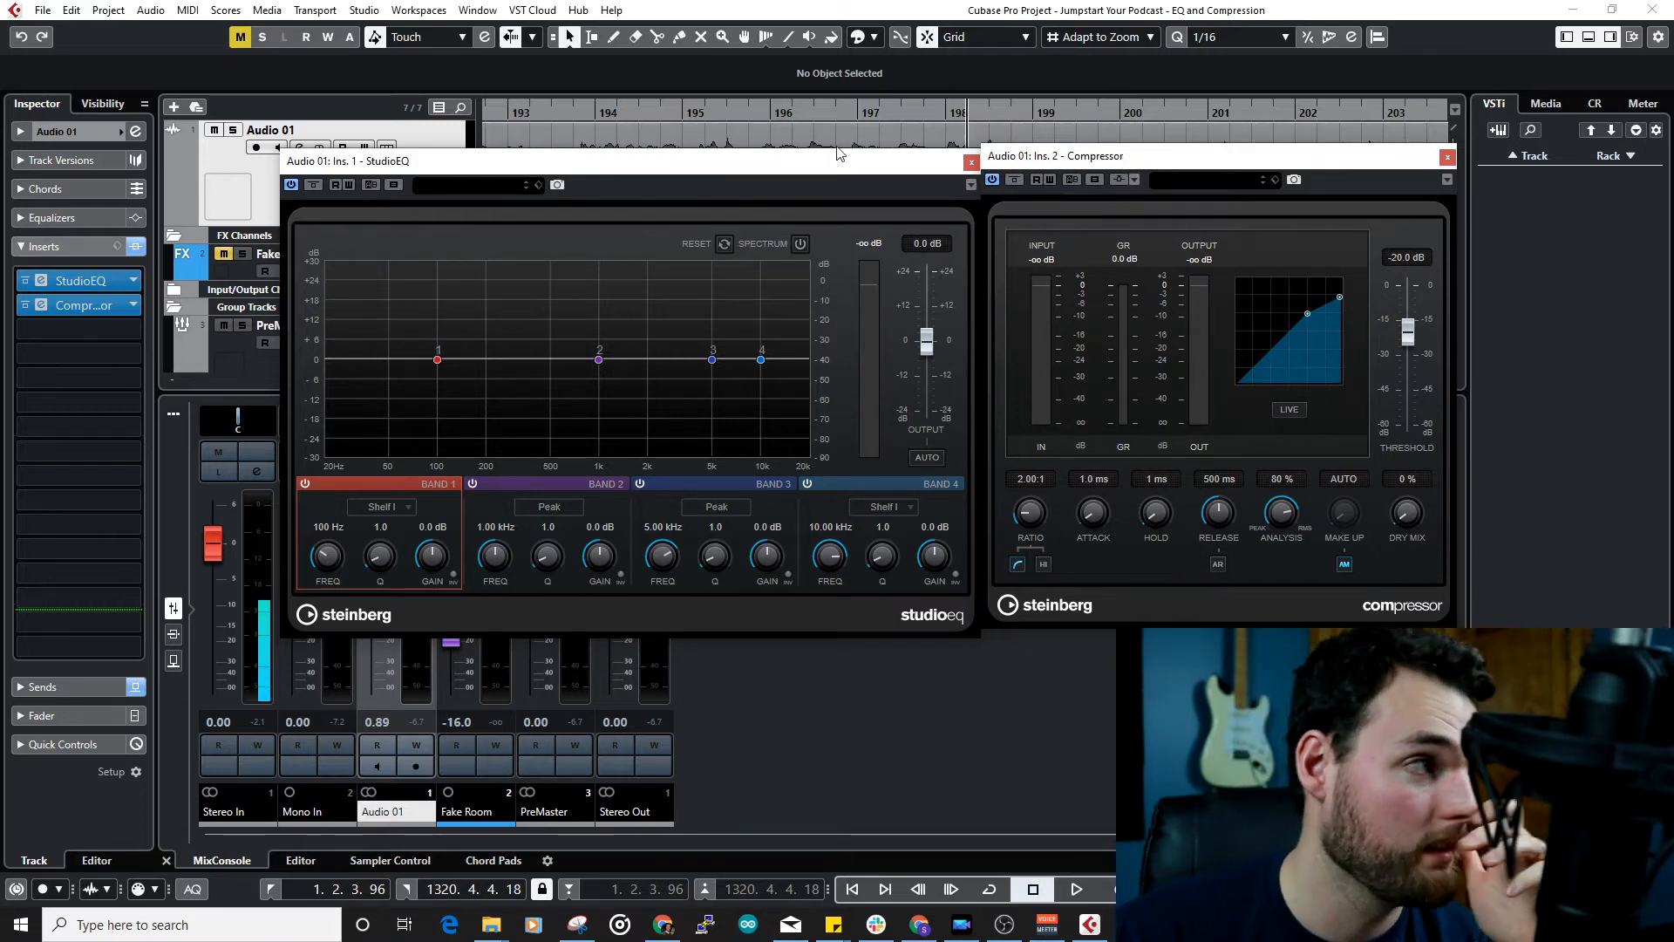
drag(837, 153, 841, 186)
drag(1098, 161, 1215, 226)
drag(859, 199, 931, 212)
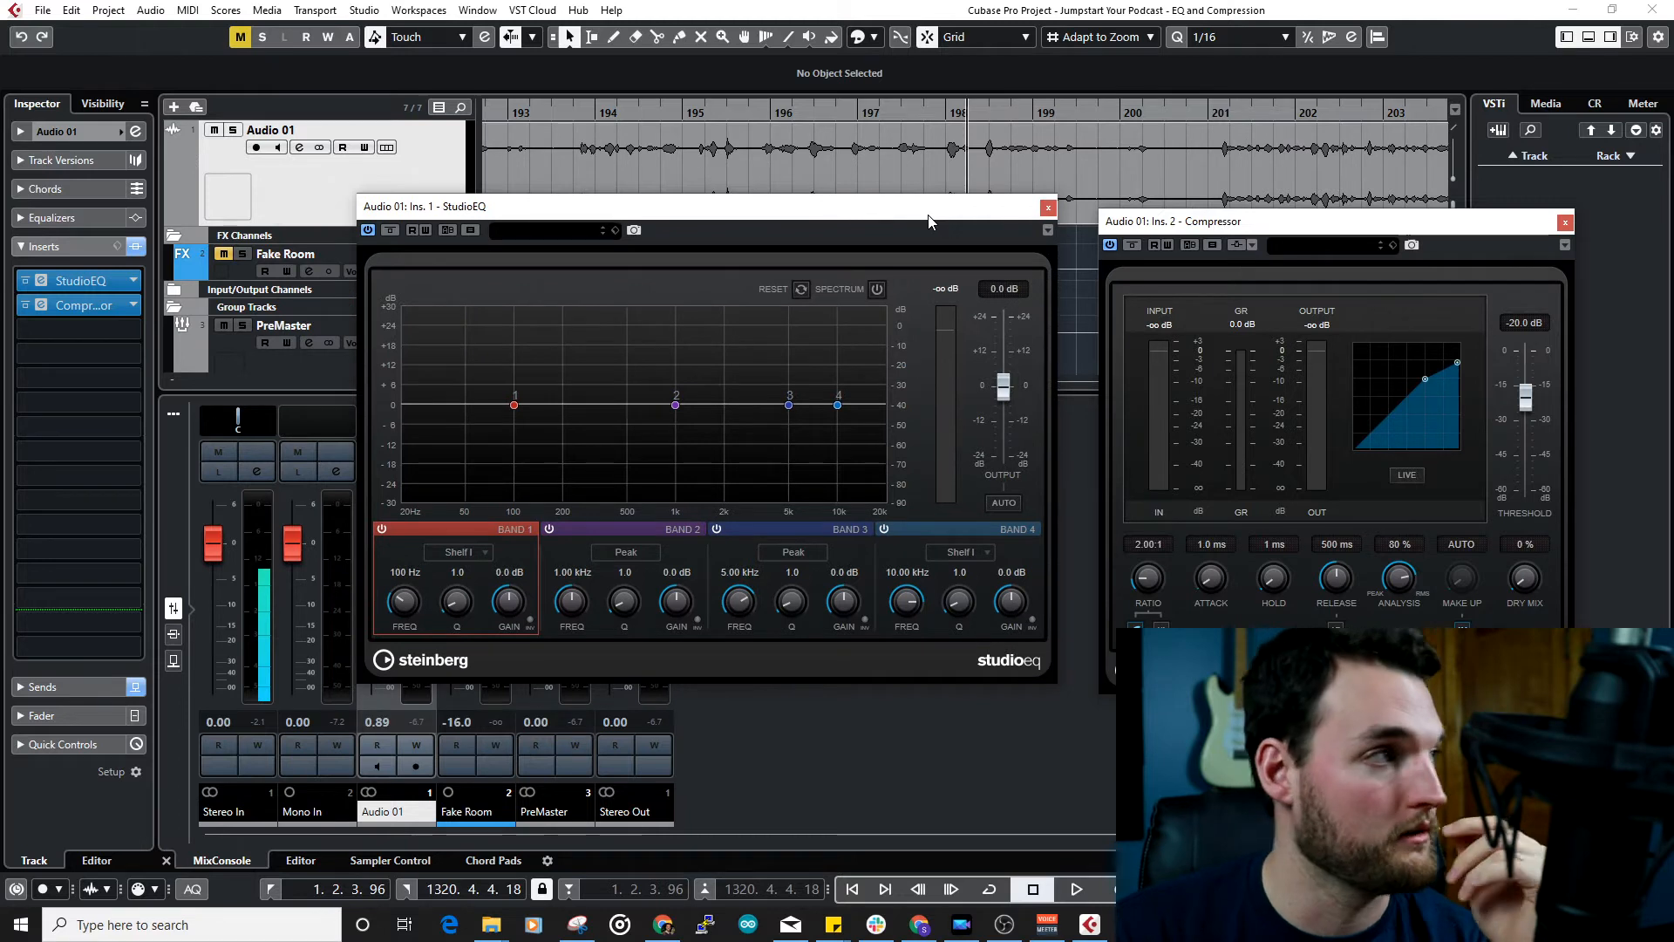
Step: Move the StudioEQ and Compressor windows aside to uncover the mixer channels
drag(1008, 210, 1276, 138)
drag(1400, 214, 1444, 214)
drag(1001, 131, 1227, 127)
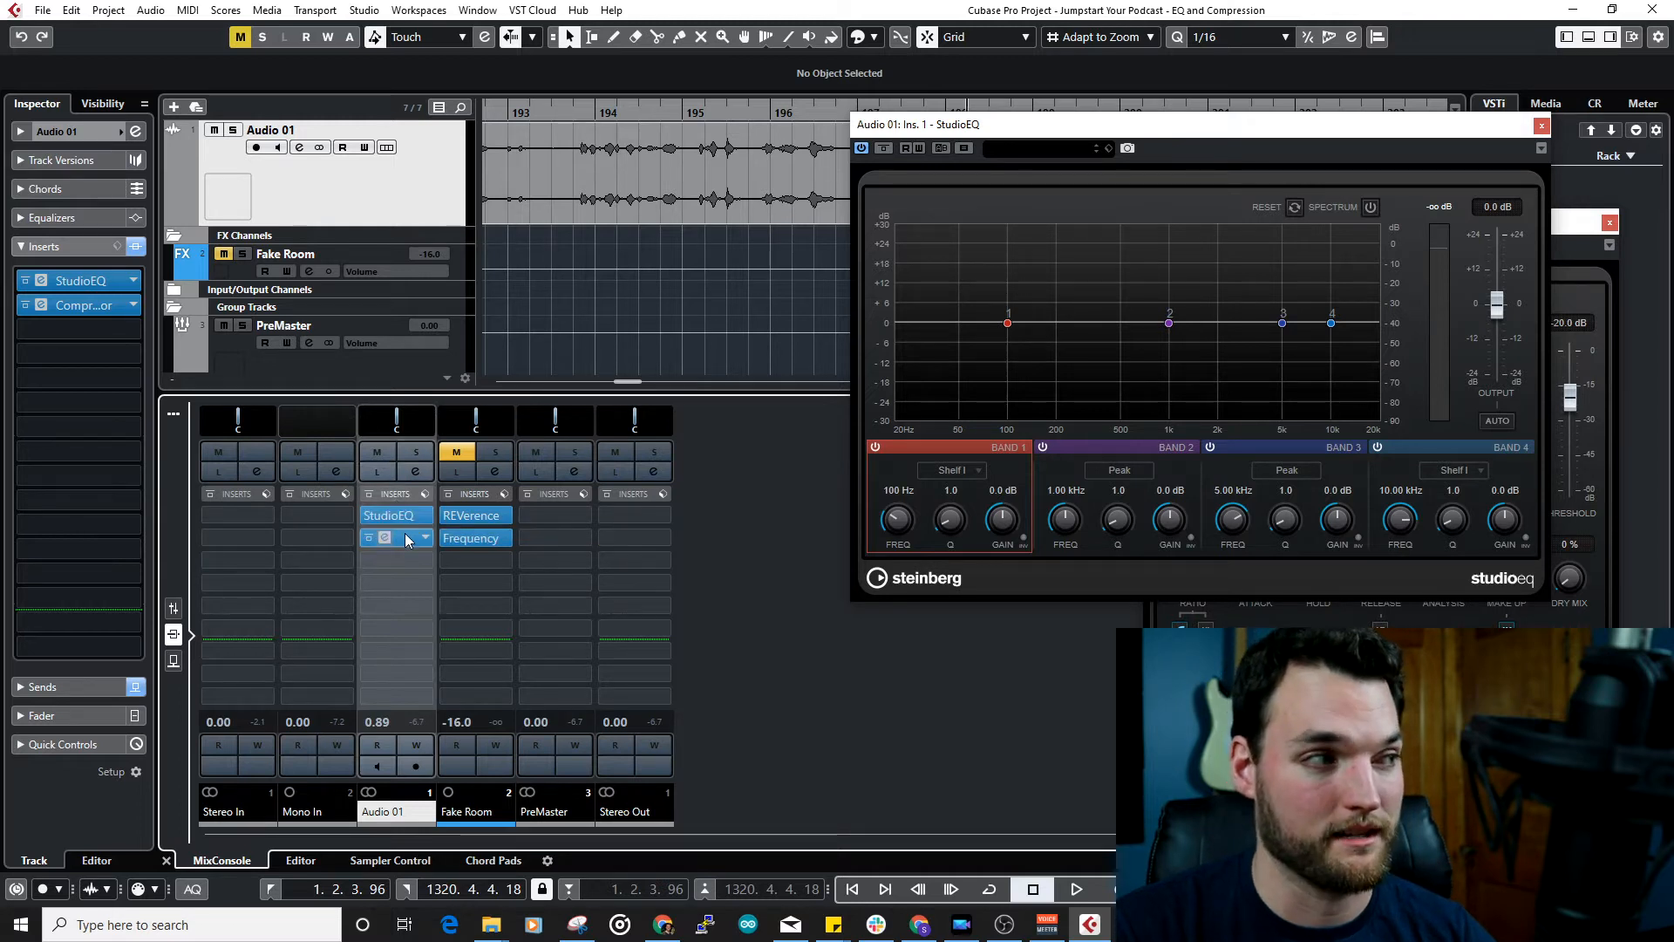
Step: View the mixer's faders and sends, and toggle the Fake Room send on Audio 01 off and on again
click(181, 610)
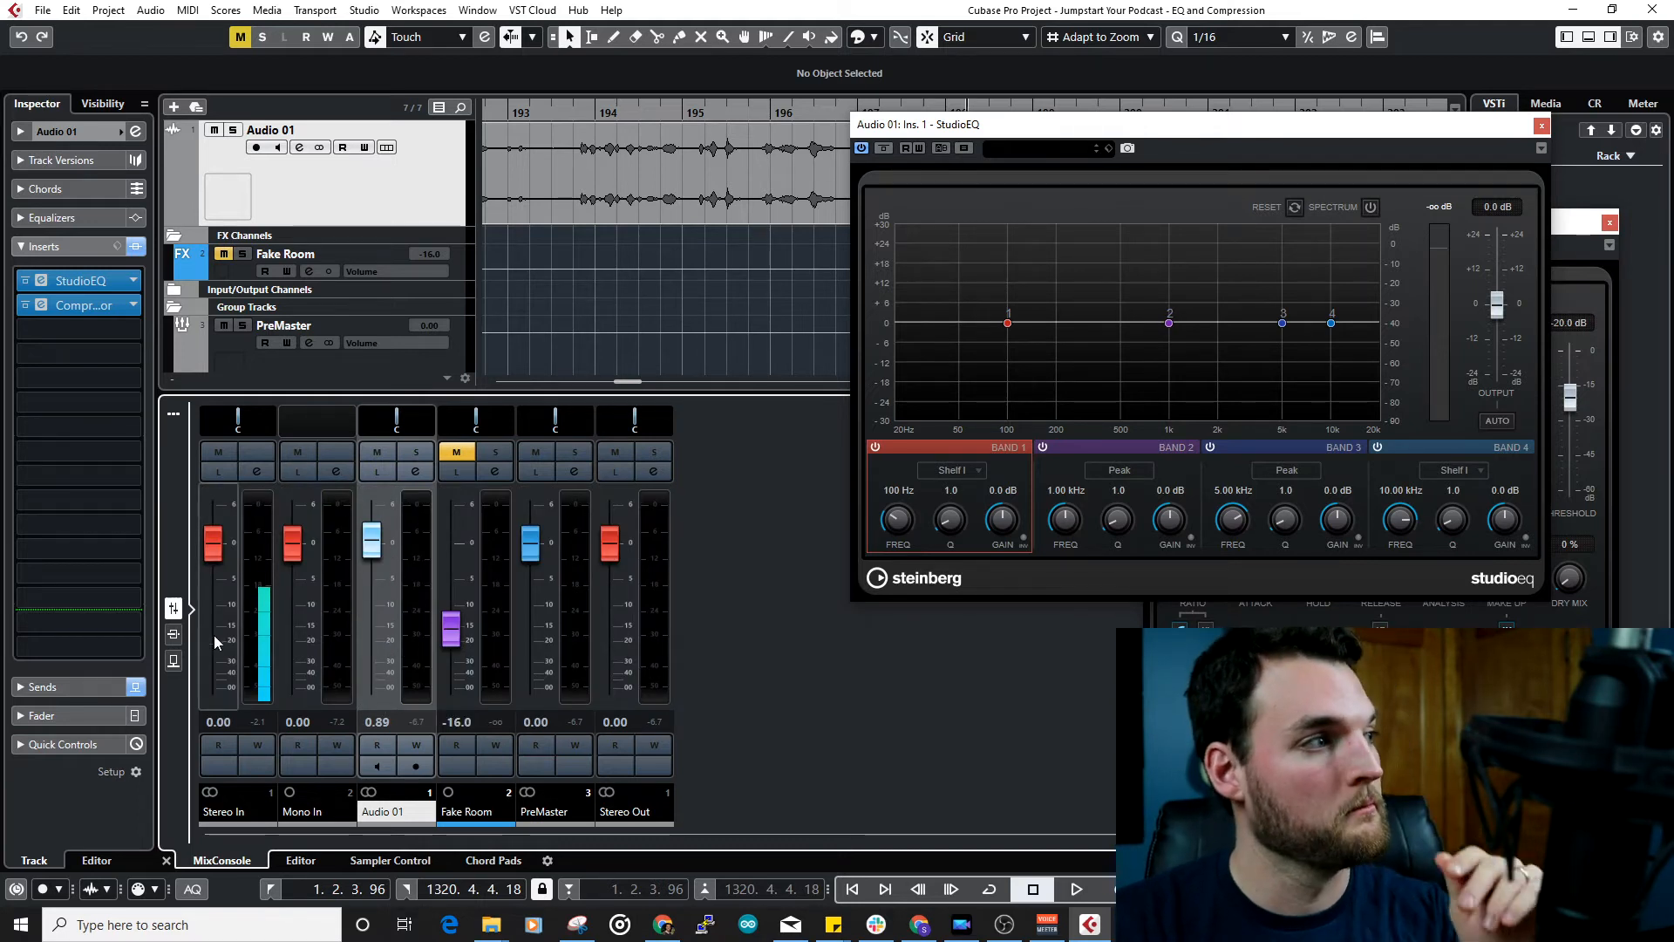
click(174, 660)
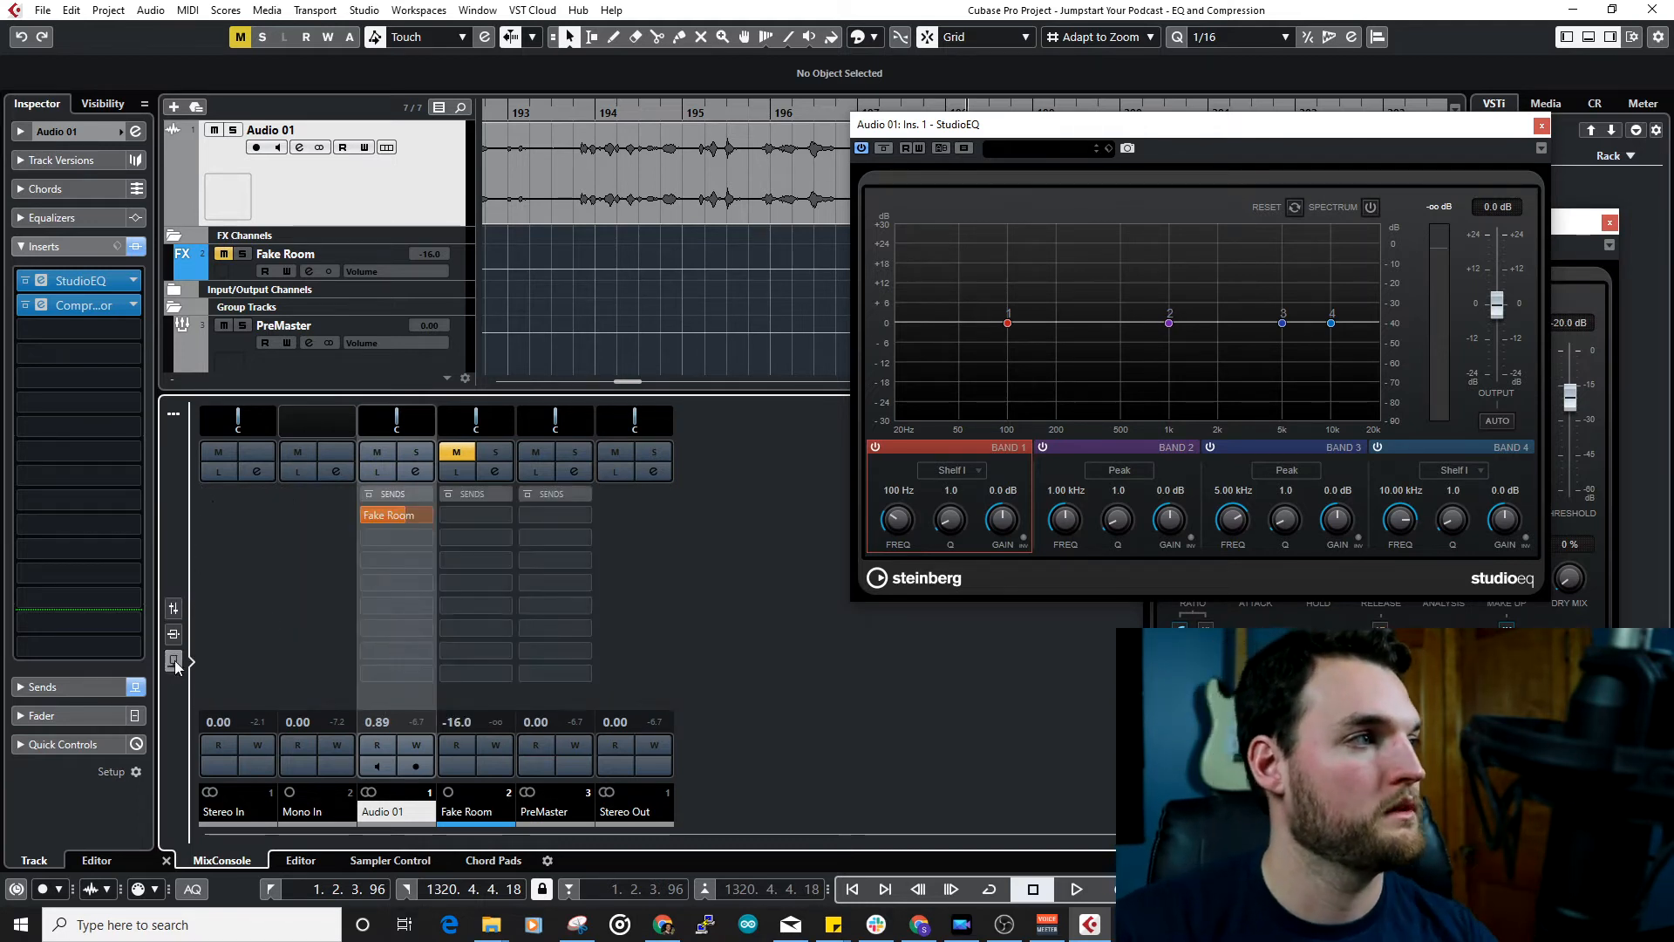
click(368, 516)
click(368, 515)
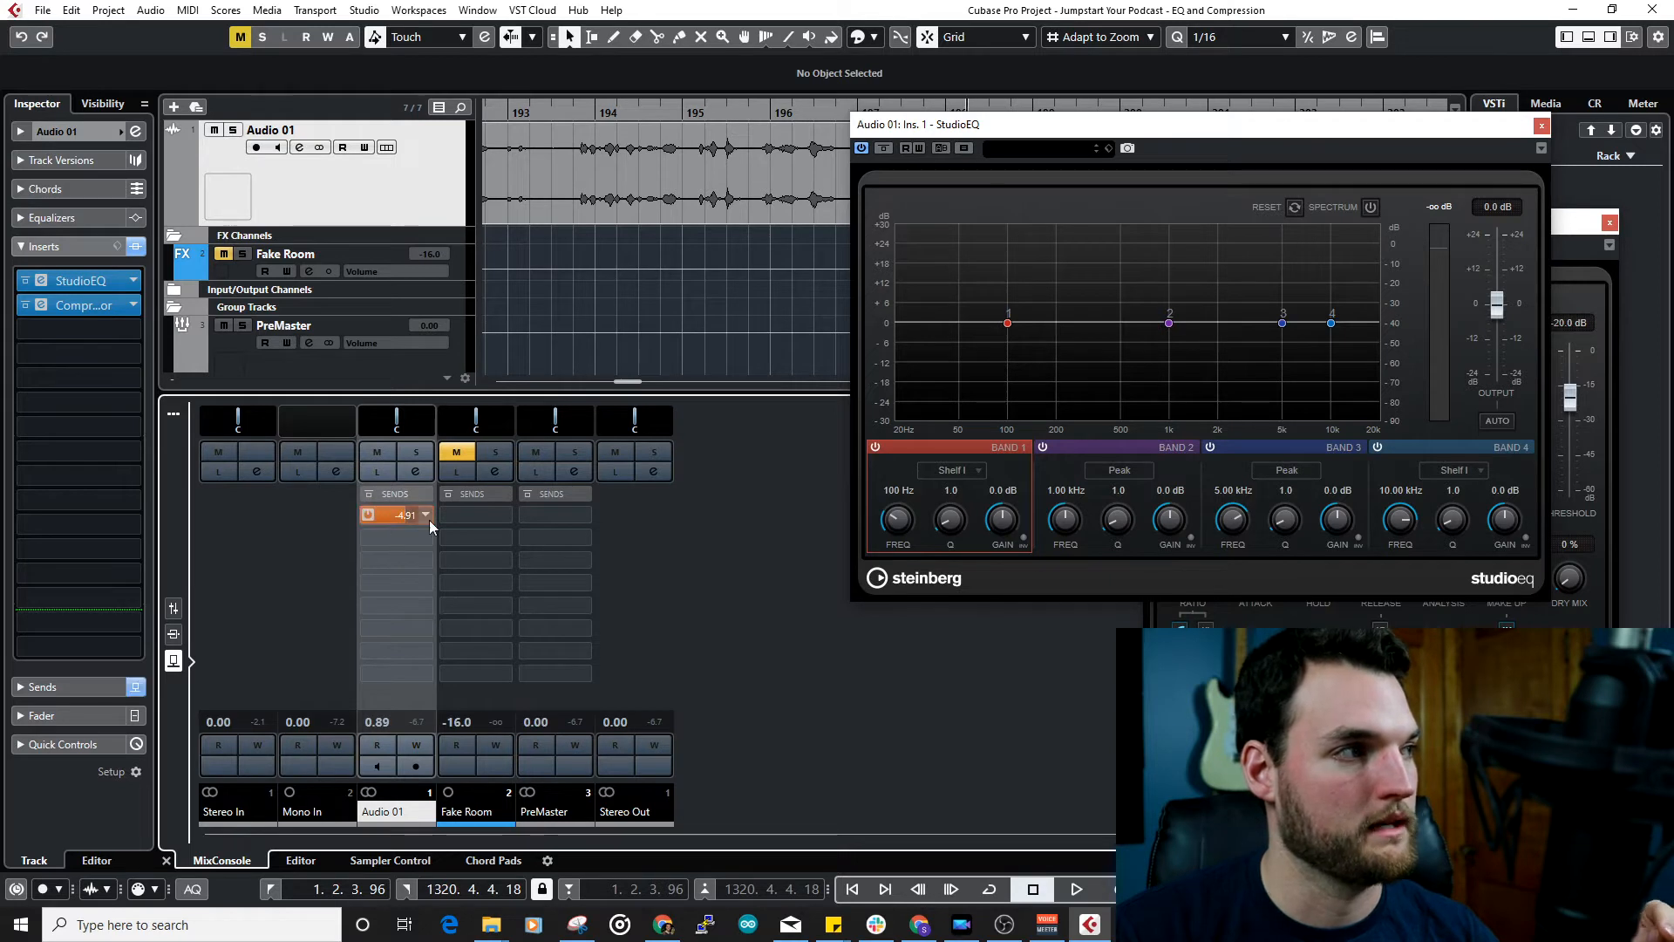
Step: Open Audio 01's sends in the Inspector and toggle the Fake Room send's pre/post-fader setting twice
click(78, 687)
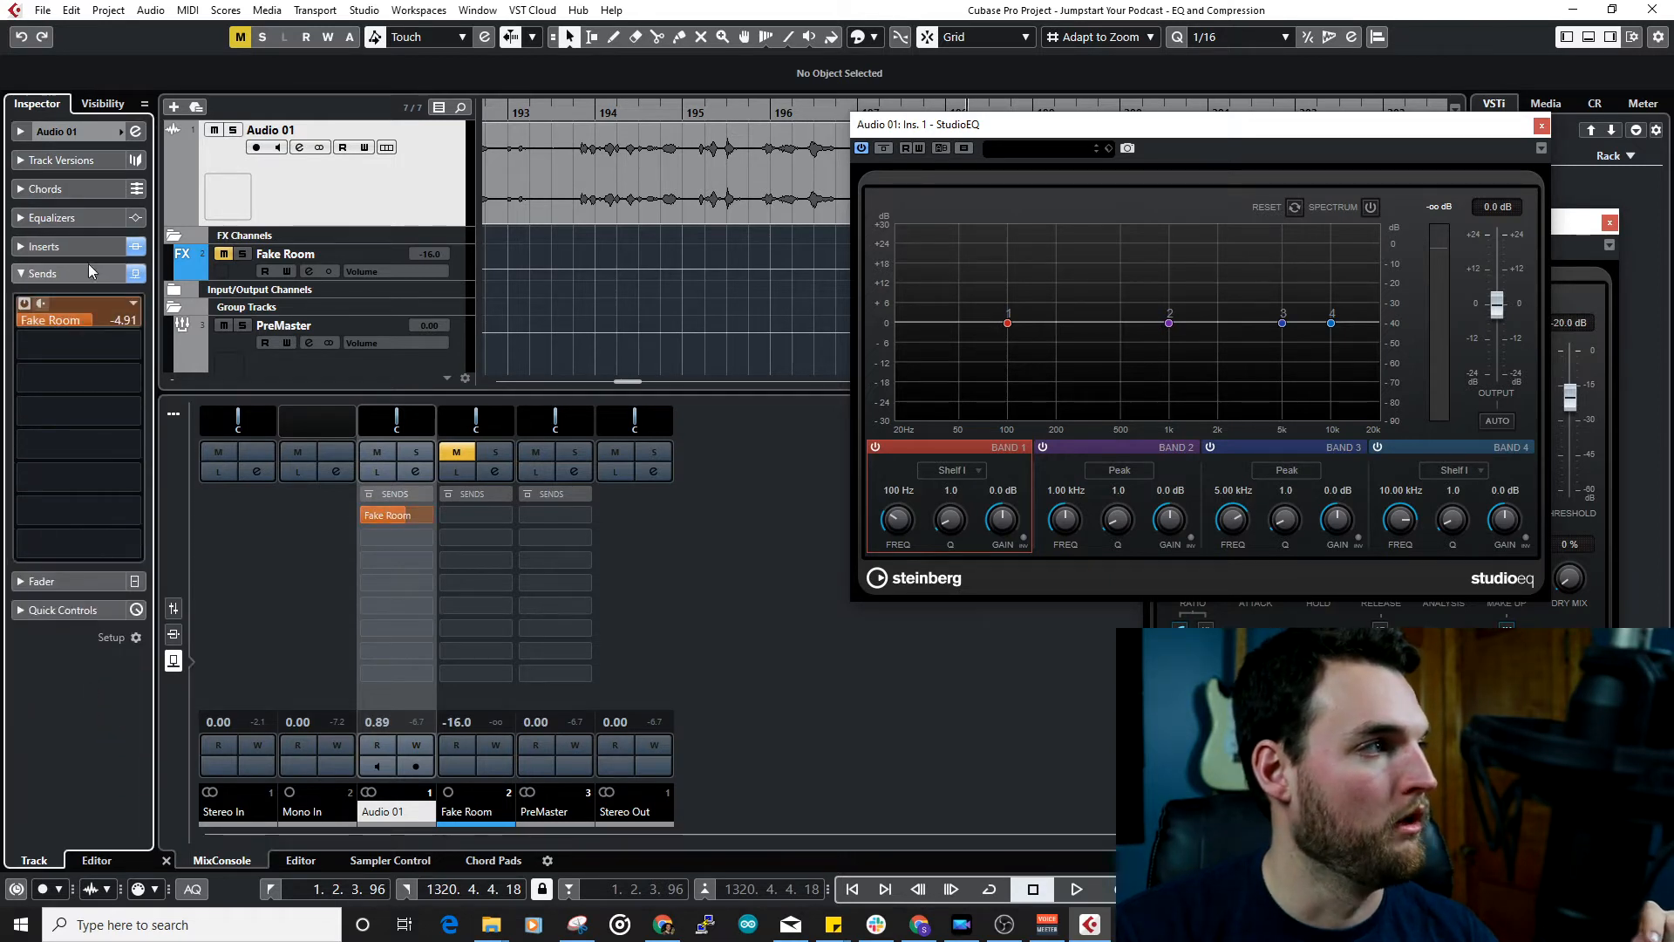
click(39, 305)
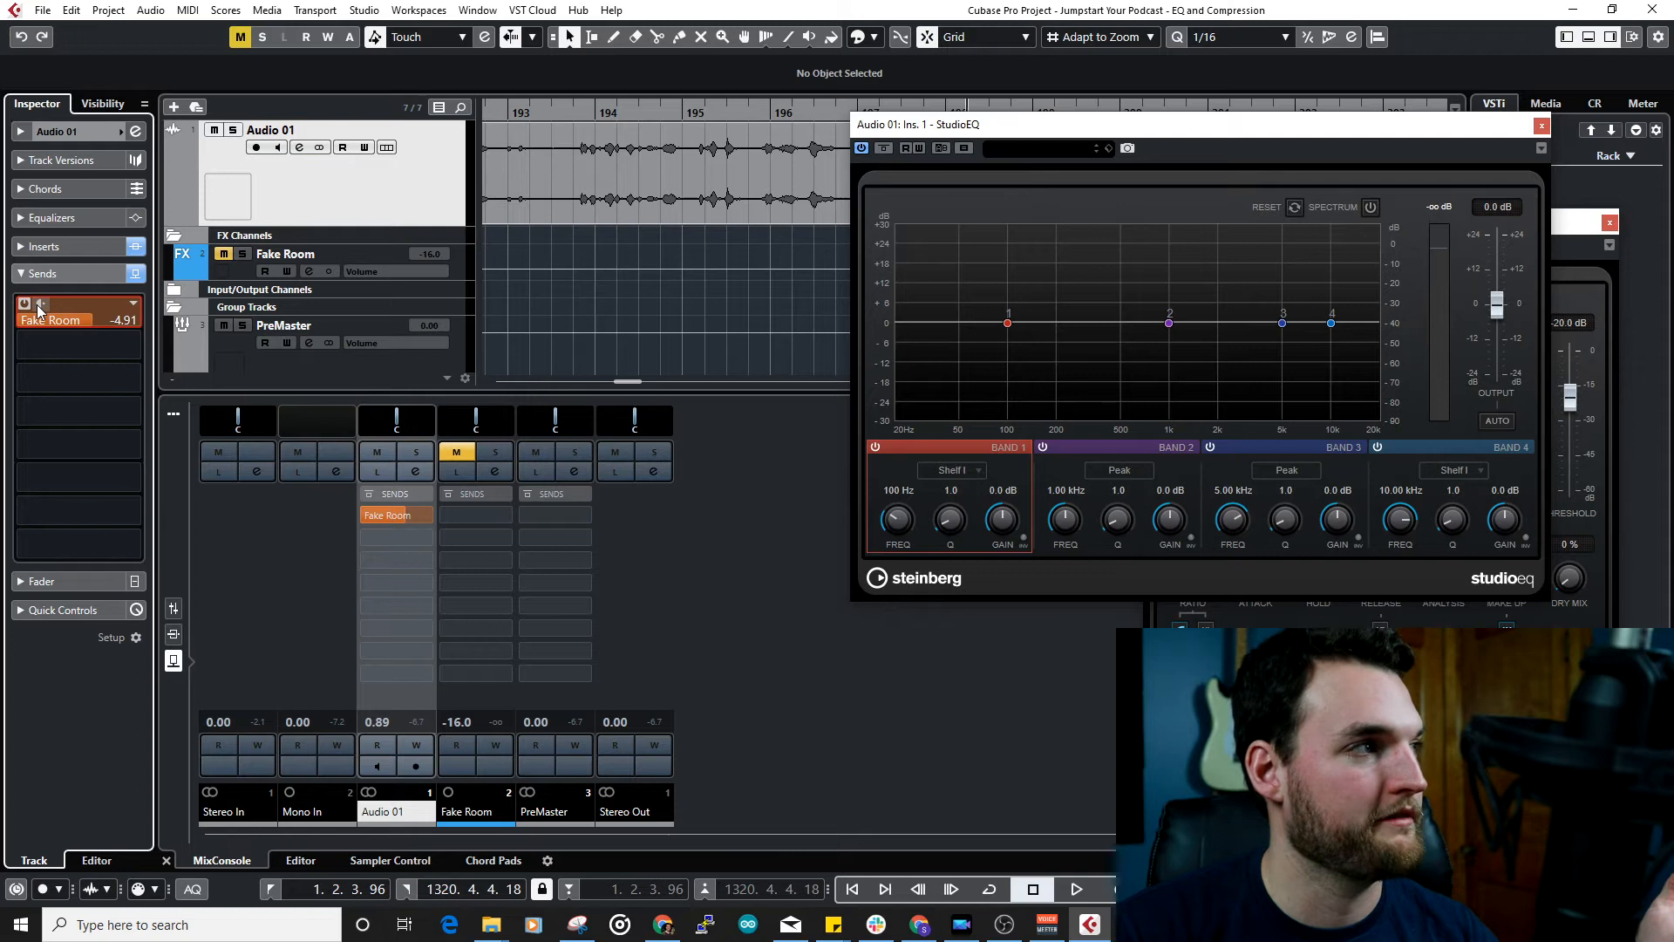
click(38, 305)
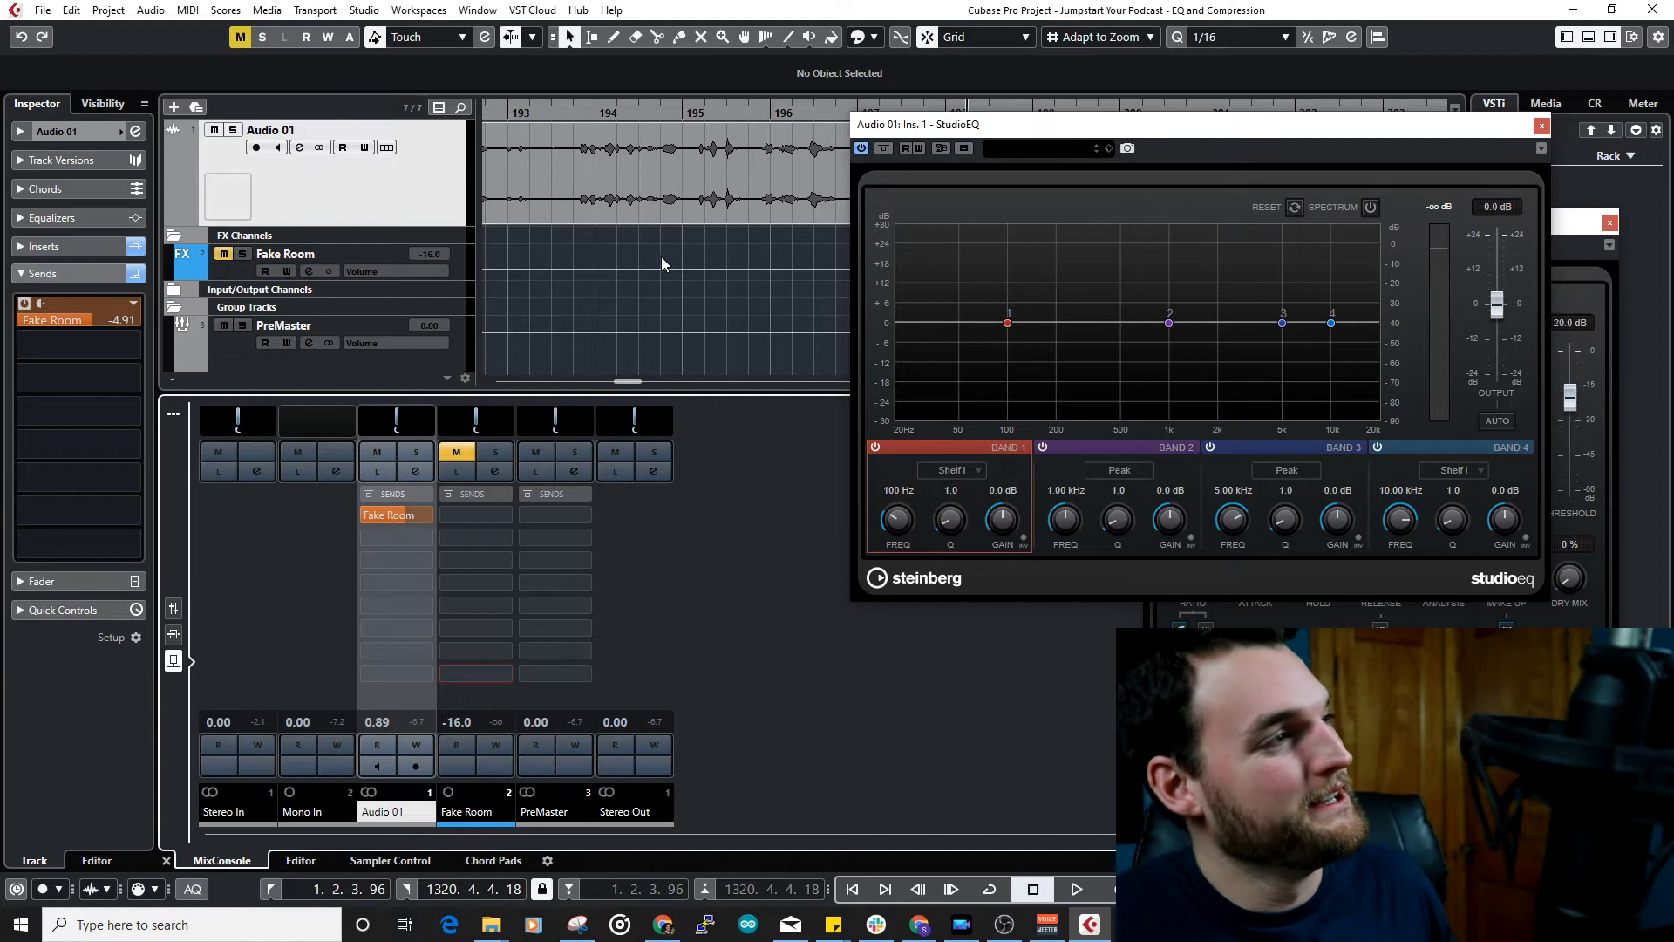
Step: Show Audio 01's inserts in the Inspector again and move the StudioEQ window back beside the Compressor window
click(48, 246)
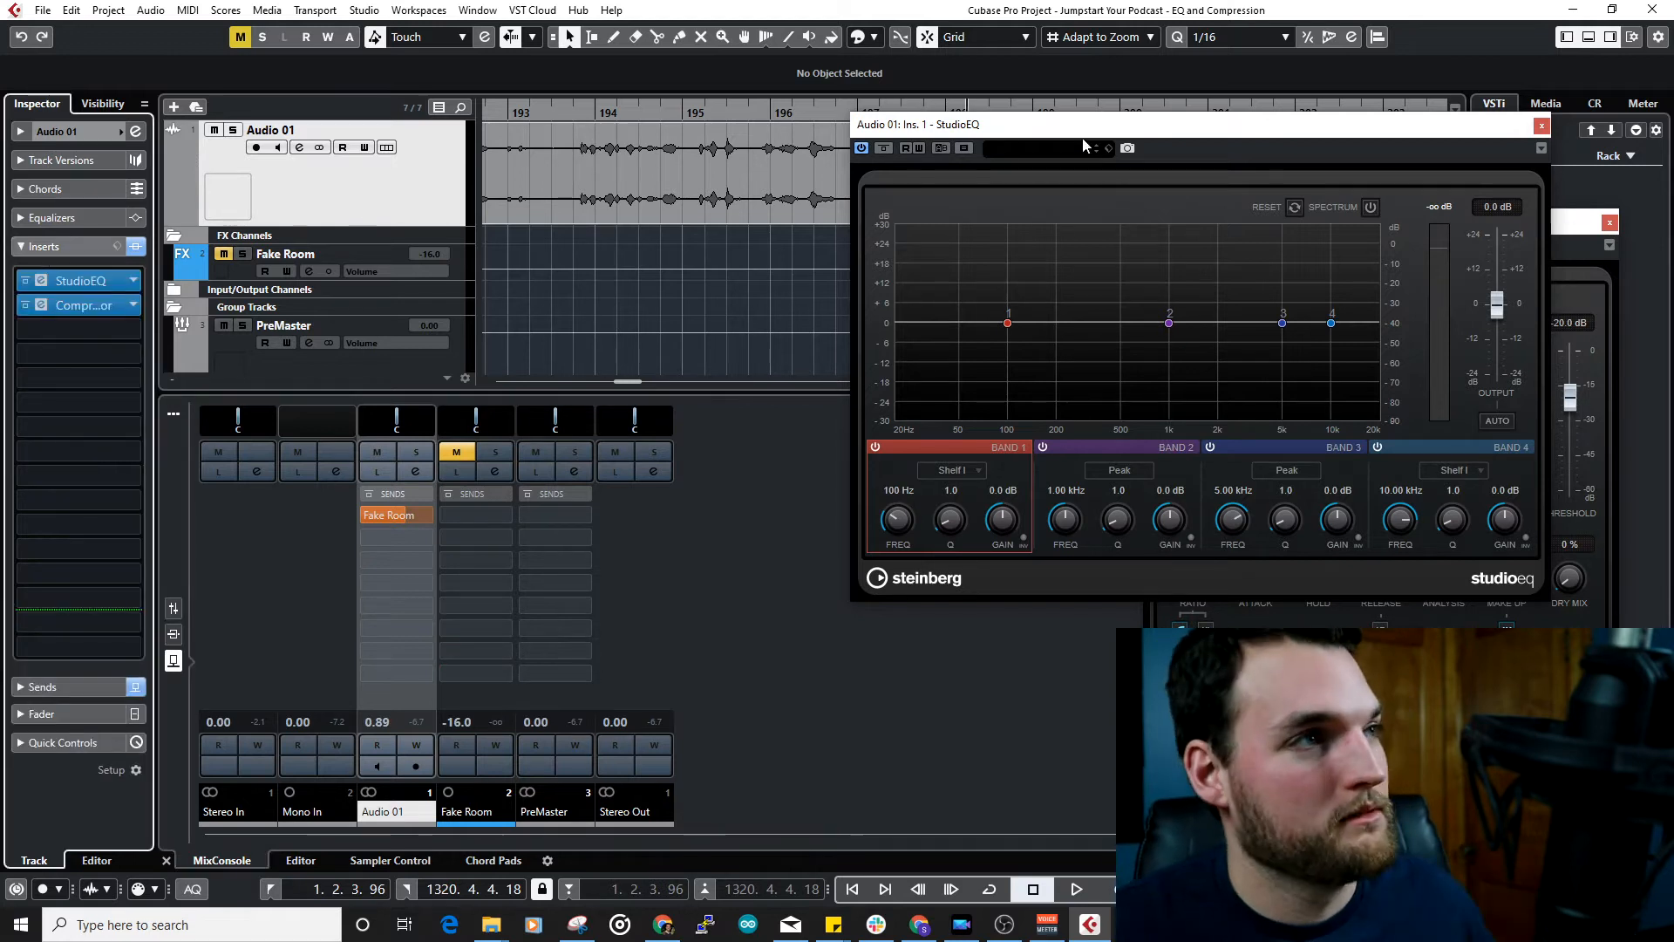
drag(1072, 128, 585, 192)
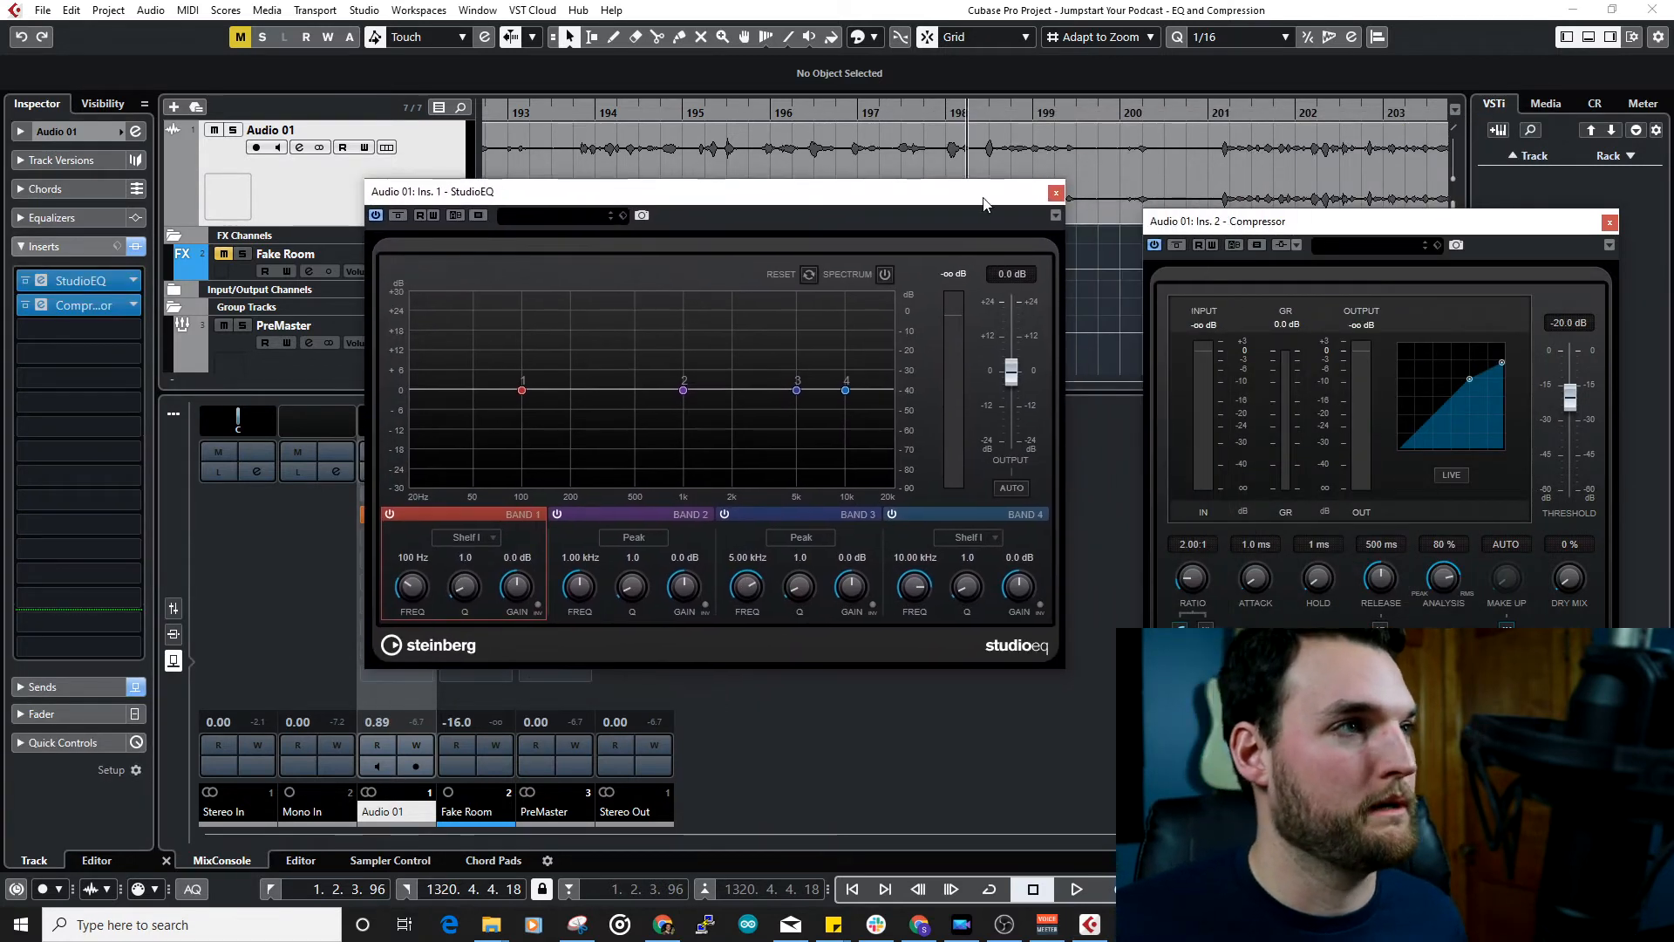
Step: Arrange the StudioEQ and Compressor windows side by side just below the Audio 01 waveform
drag(944, 199, 960, 227)
drag(1228, 223, 1173, 222)
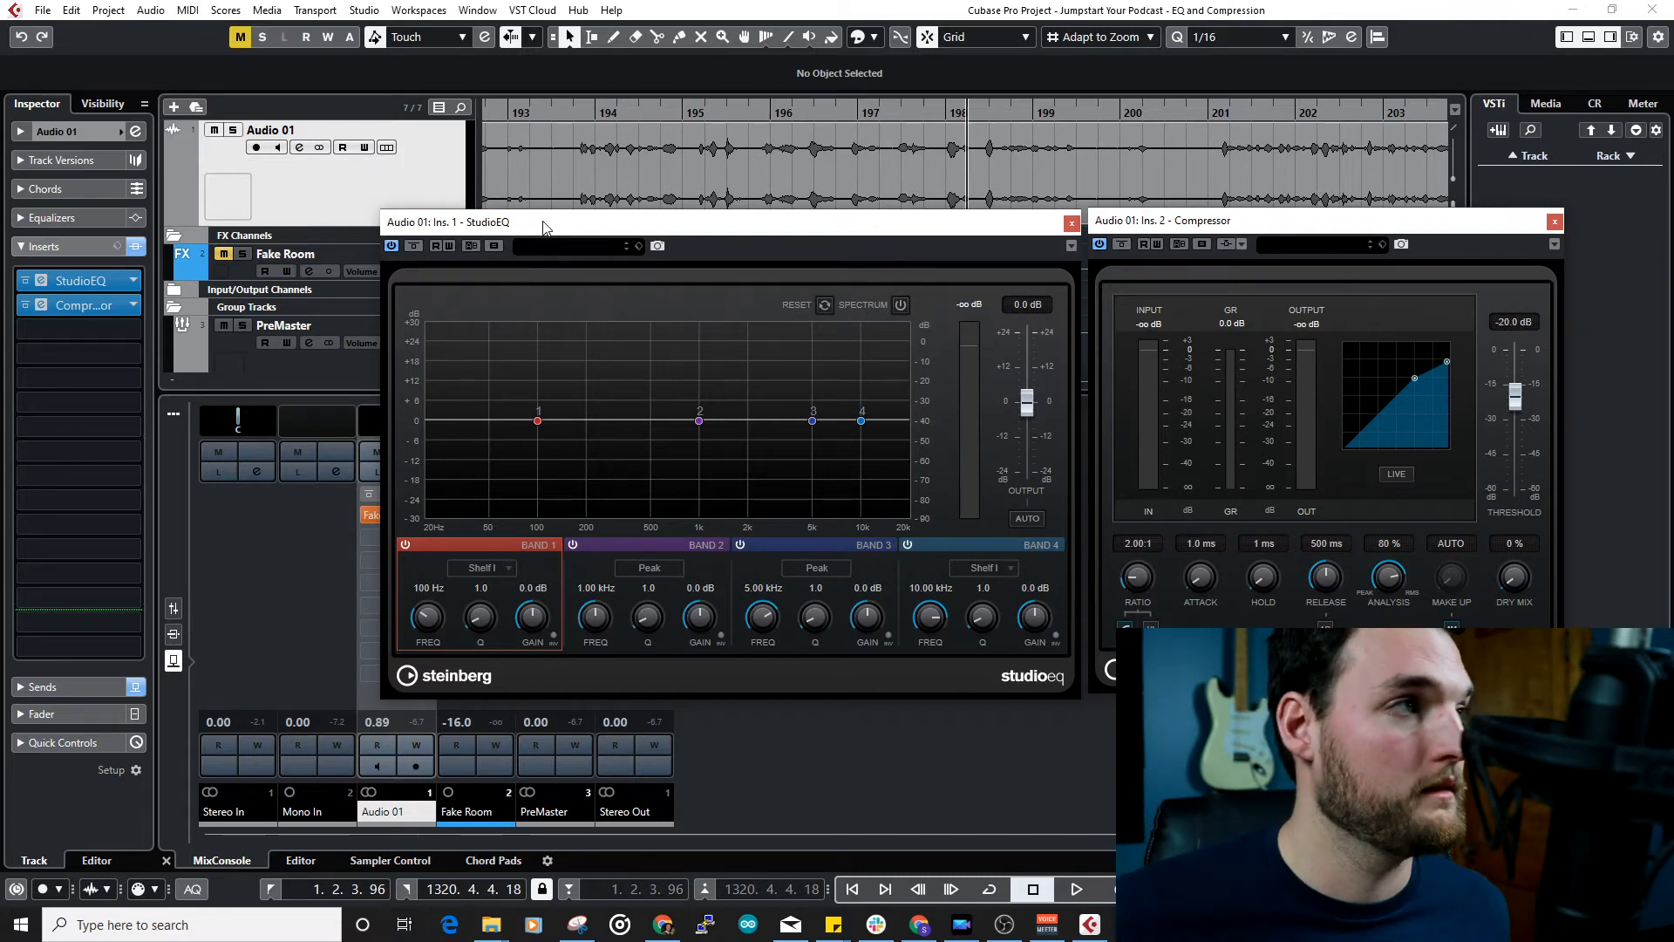
drag(542, 228, 504, 294)
drag(1150, 224, 1119, 285)
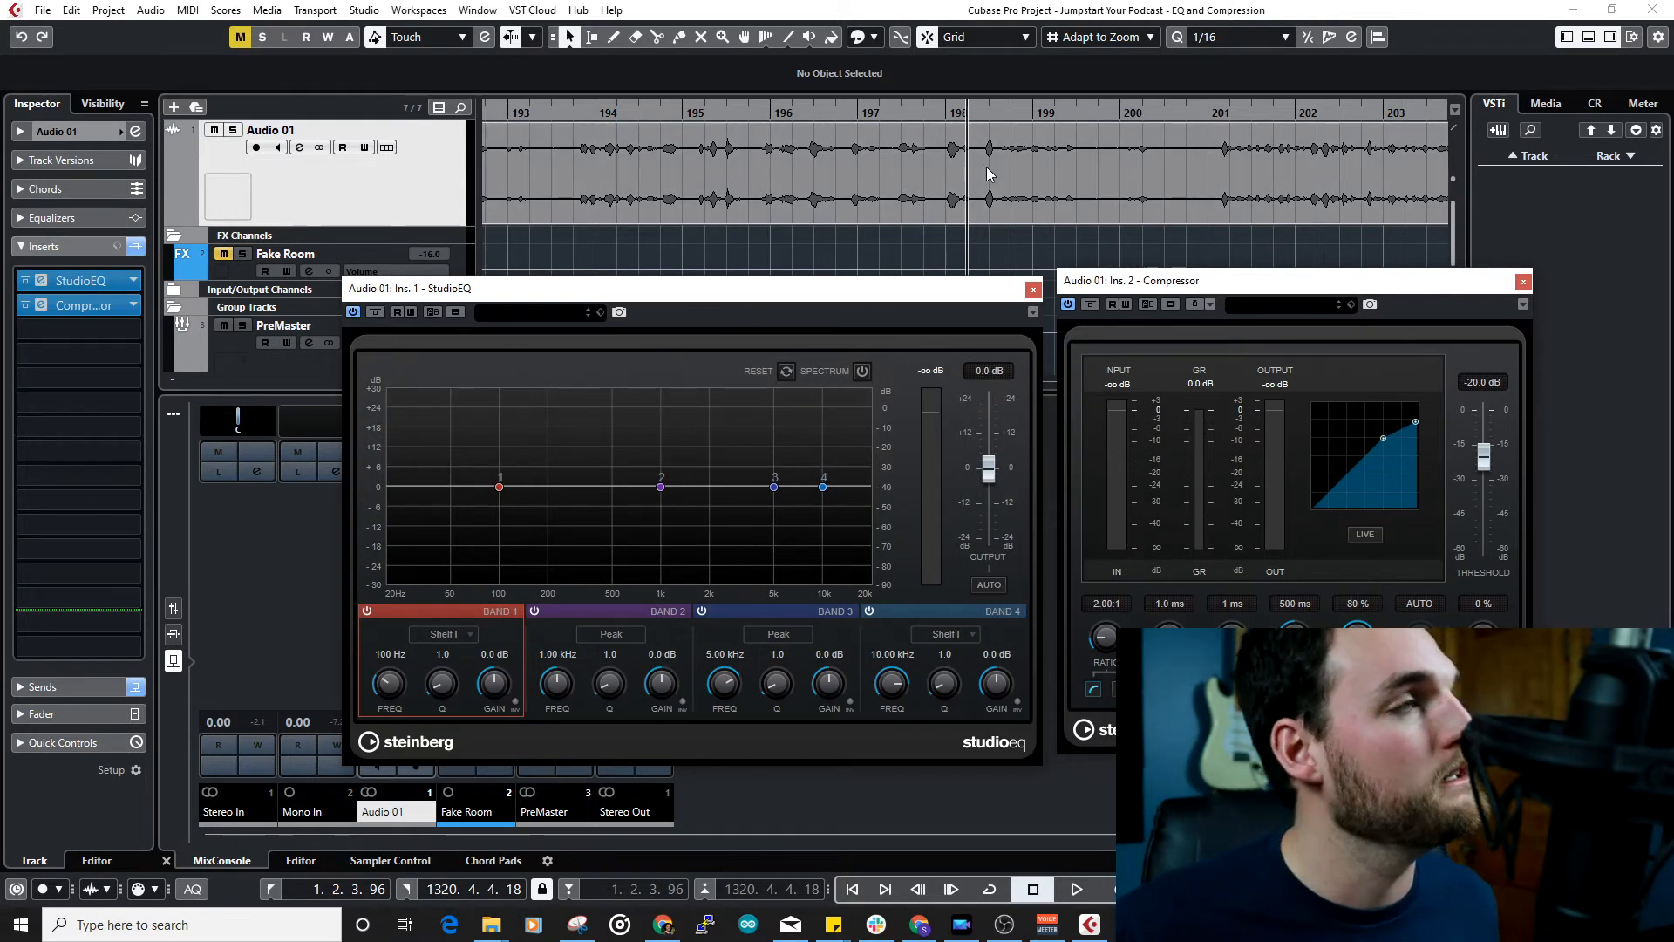
Step: Play Audio 01, turn on StudioEQ's spectrum display, and set the band 1 shelf to 218 Hz with 9.6 dB of gain
key(space)
drag(882, 296, 868, 257)
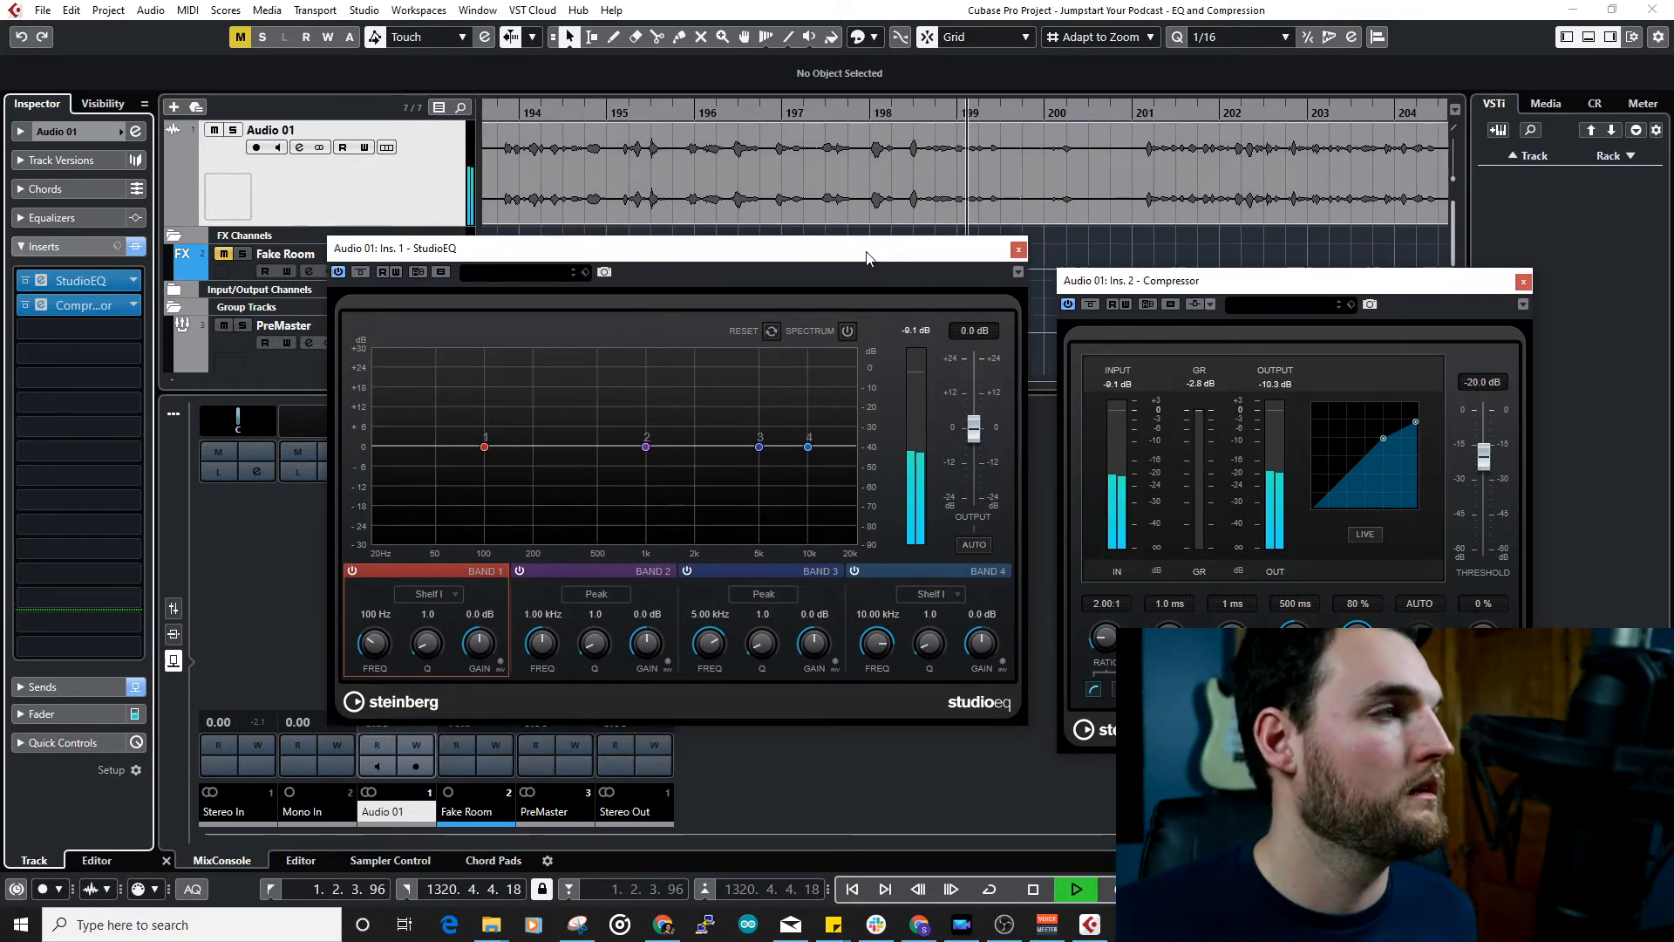
key(space)
drag(478, 645, 478, 612)
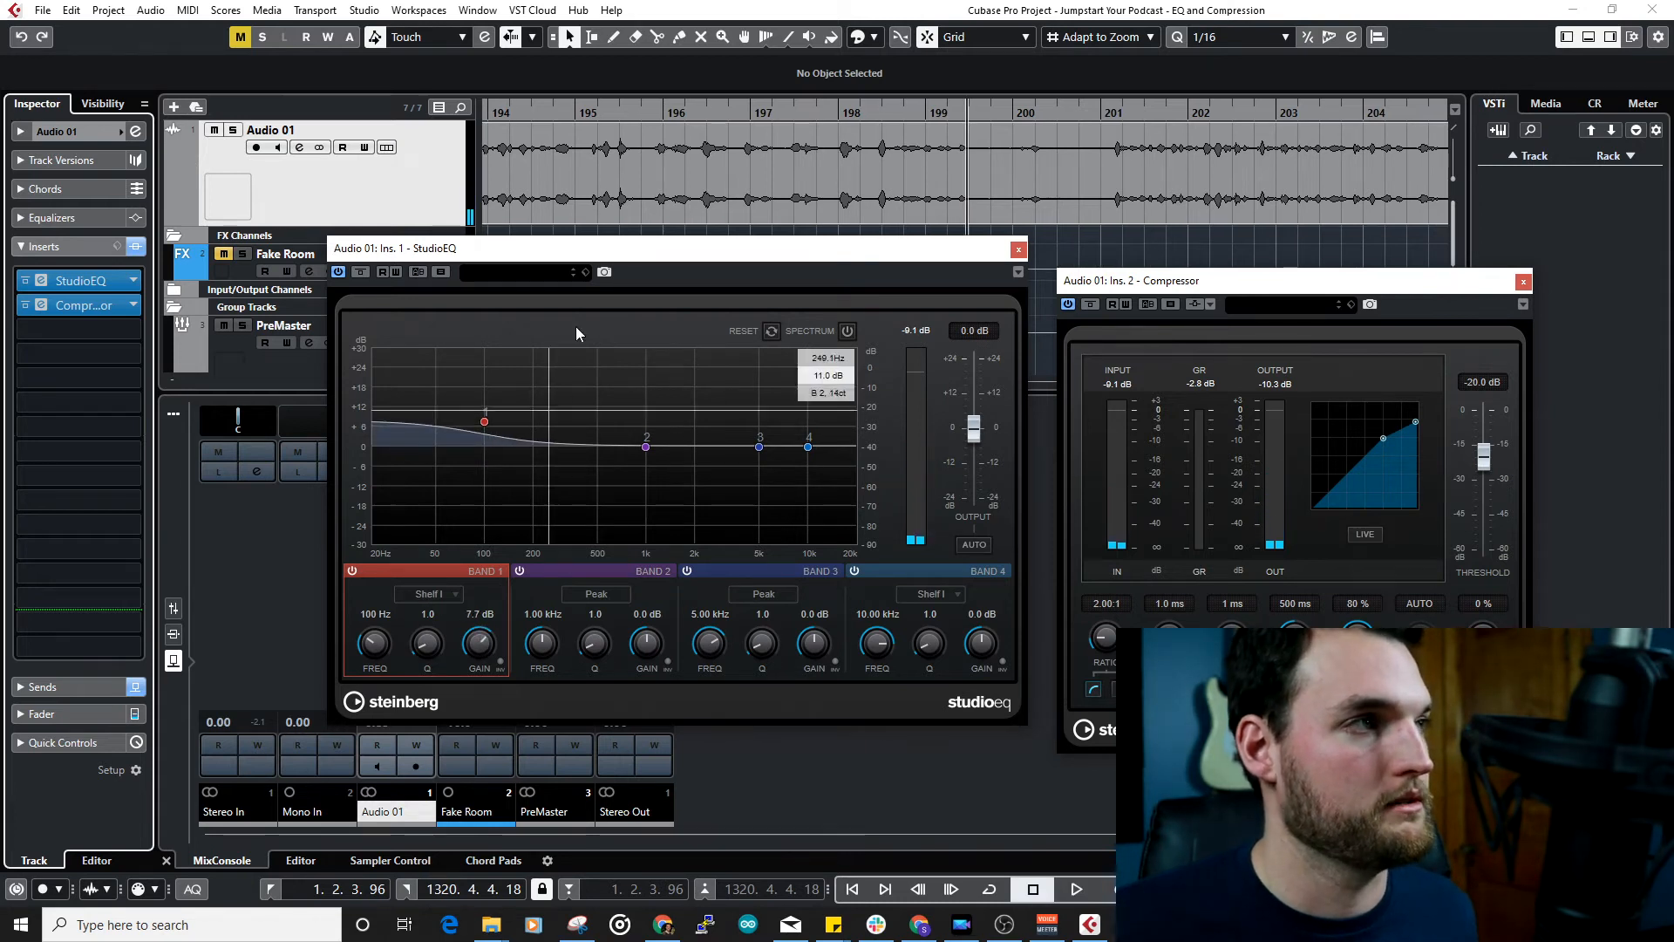
click(732, 114)
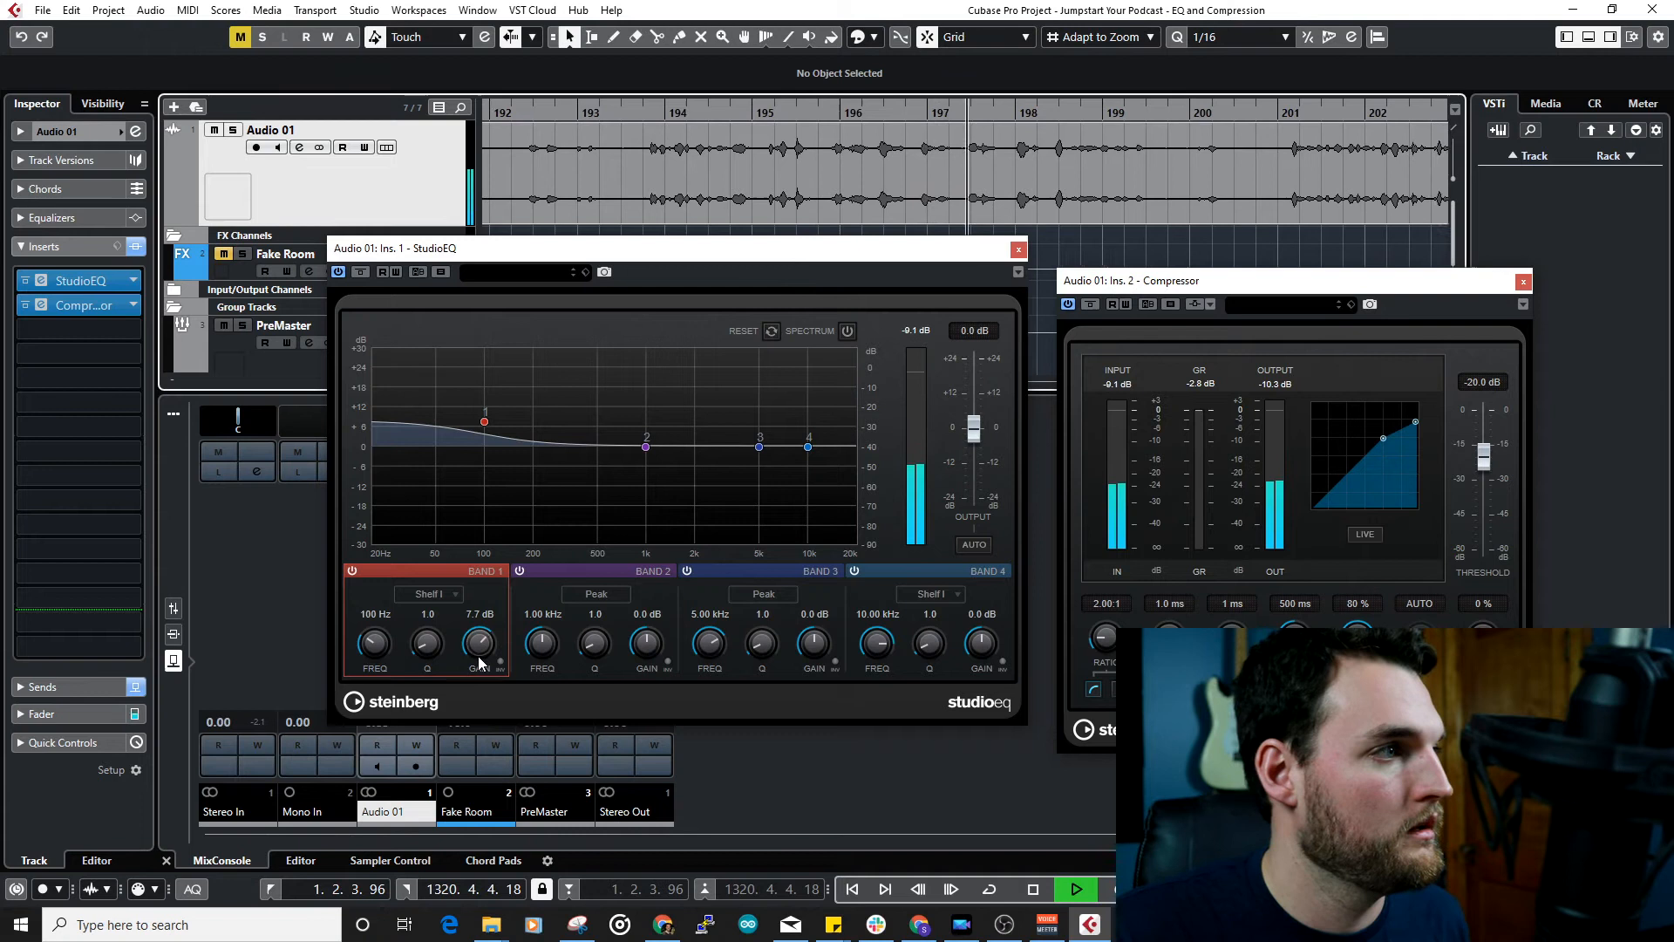
drag(478, 658, 419, 649)
click(847, 330)
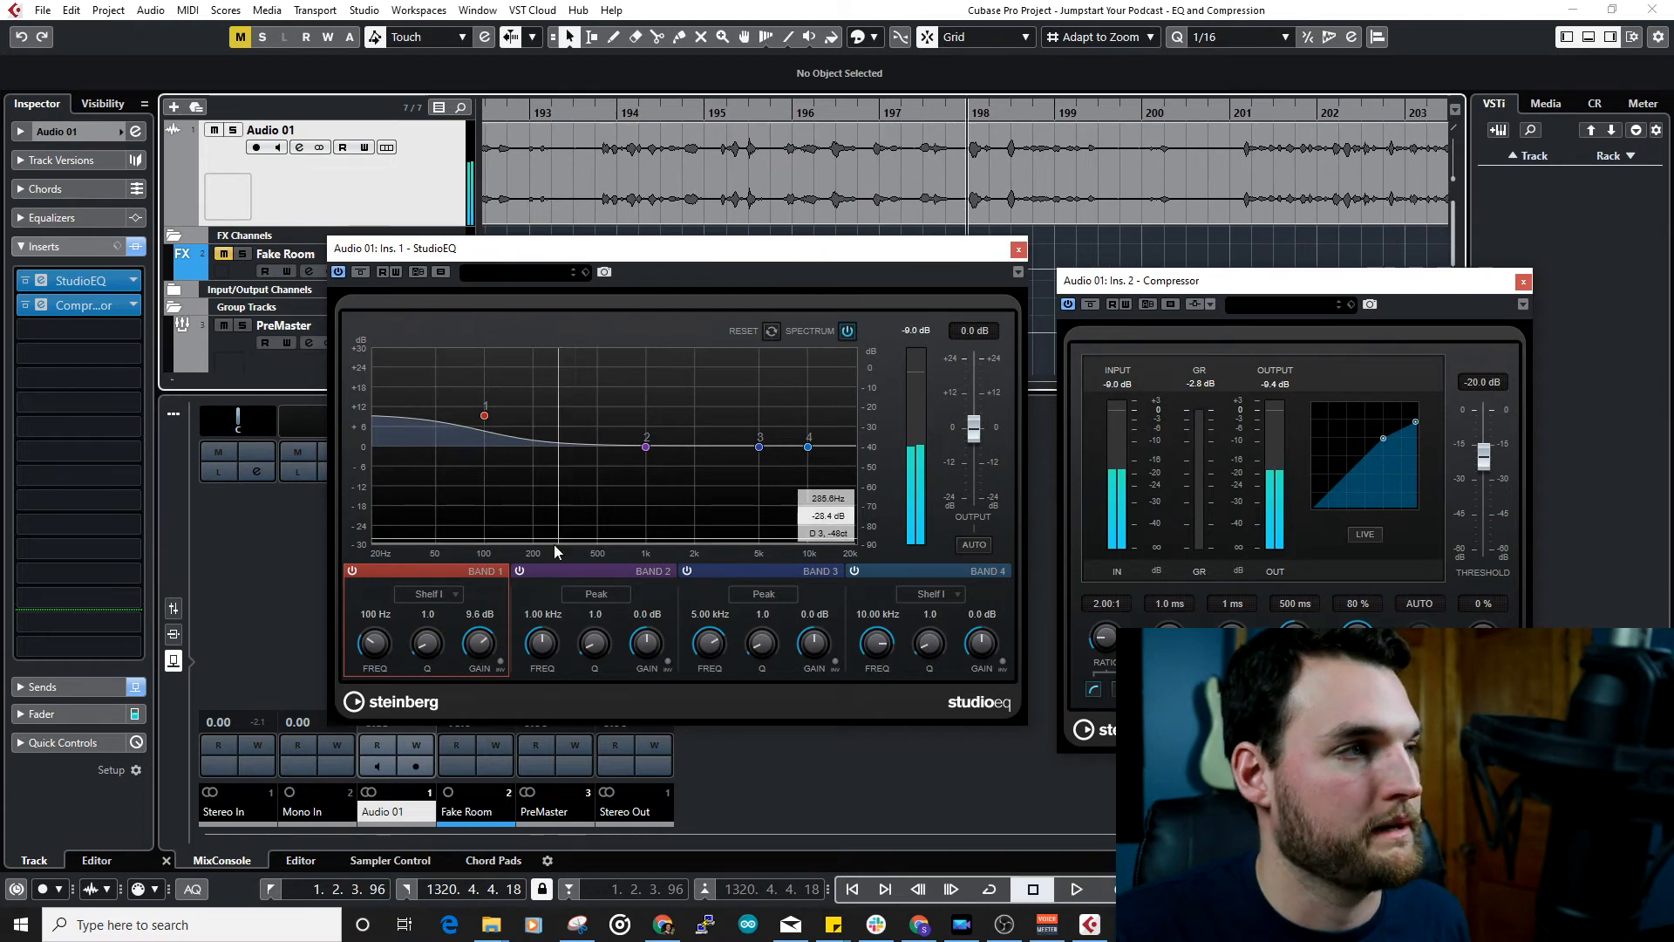
drag(373, 641, 381, 640)
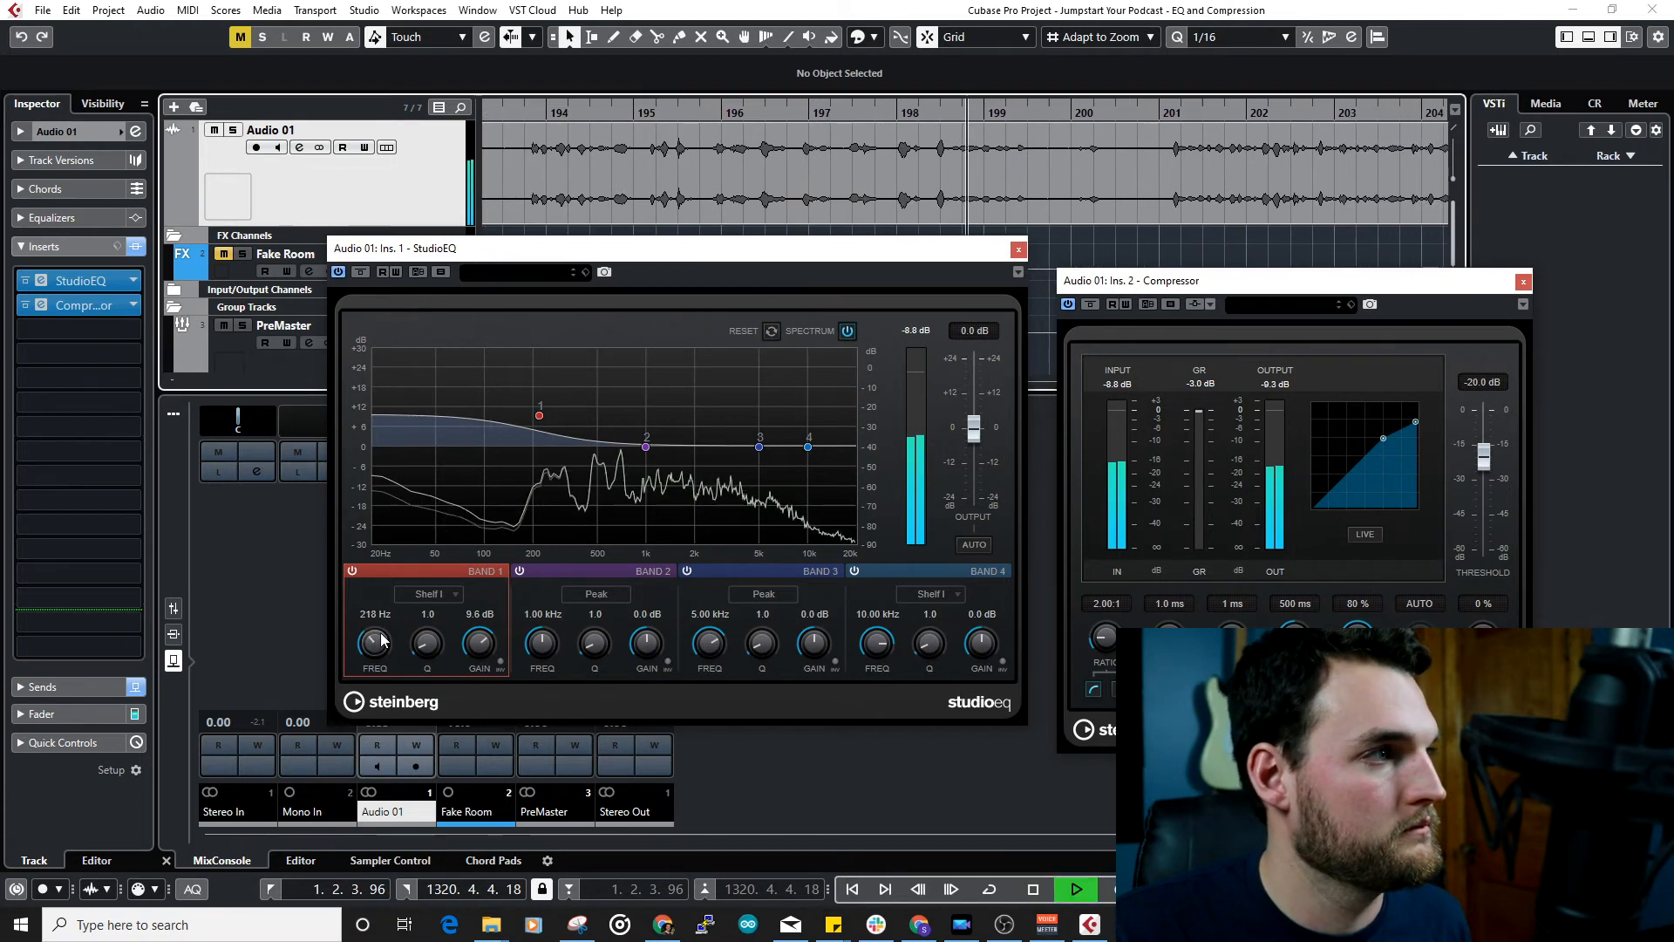
key(space)
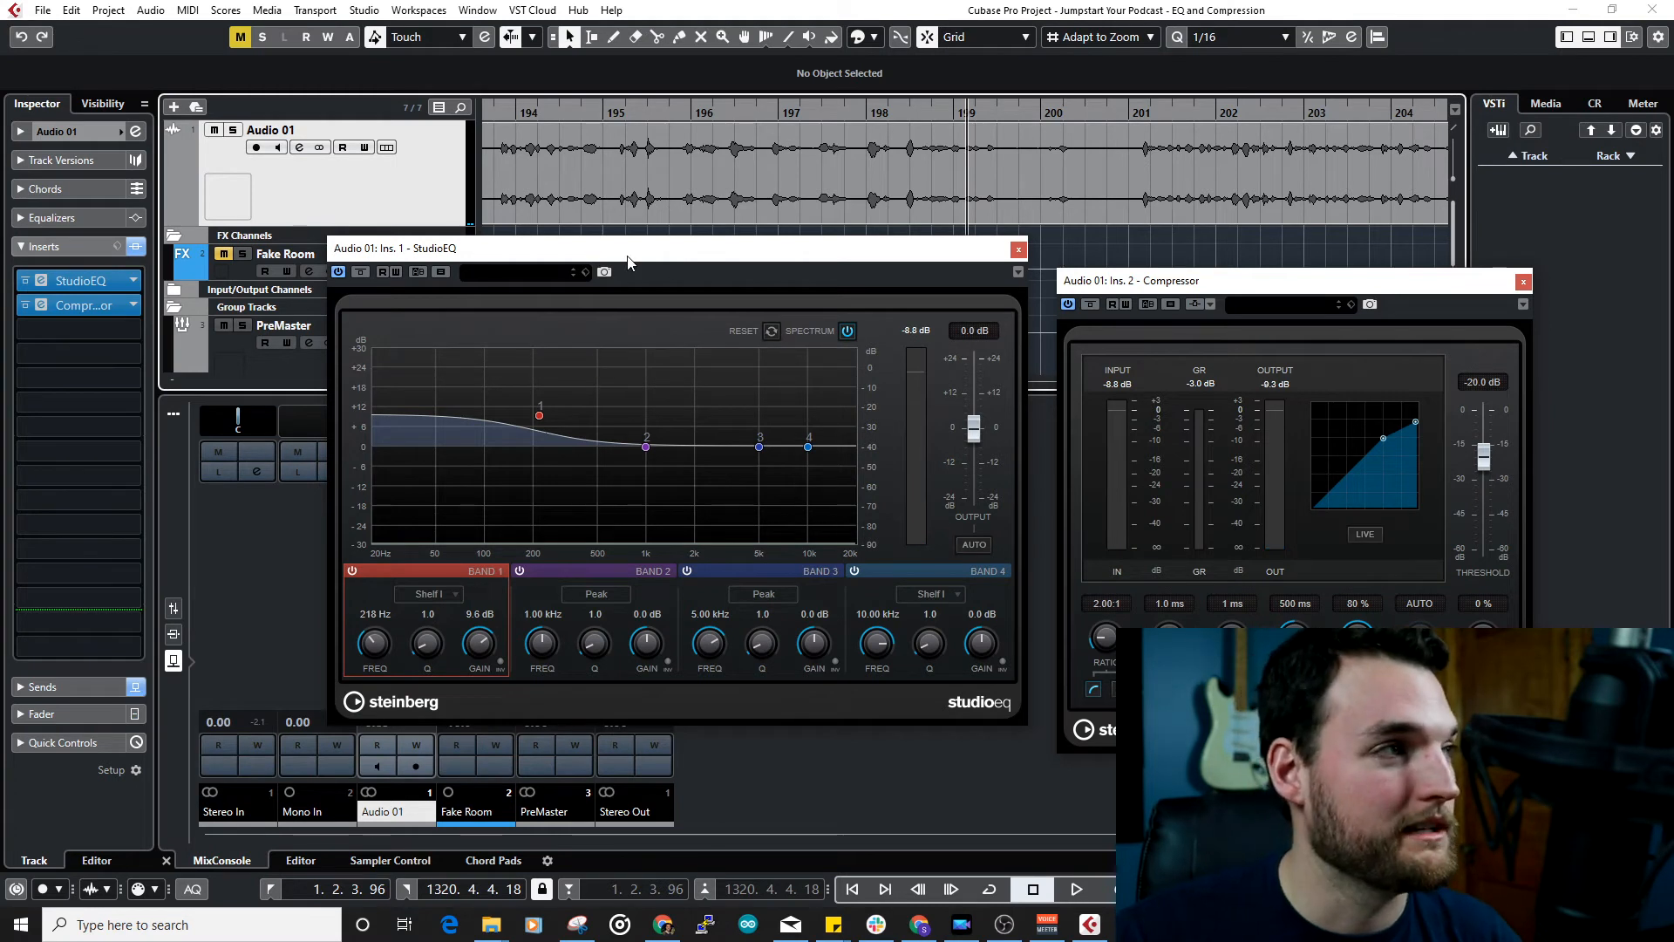
Step: Shift the StudioEQ window down slightly and play a short passage to examine the voice's spectrum
drag(628, 256, 621, 276)
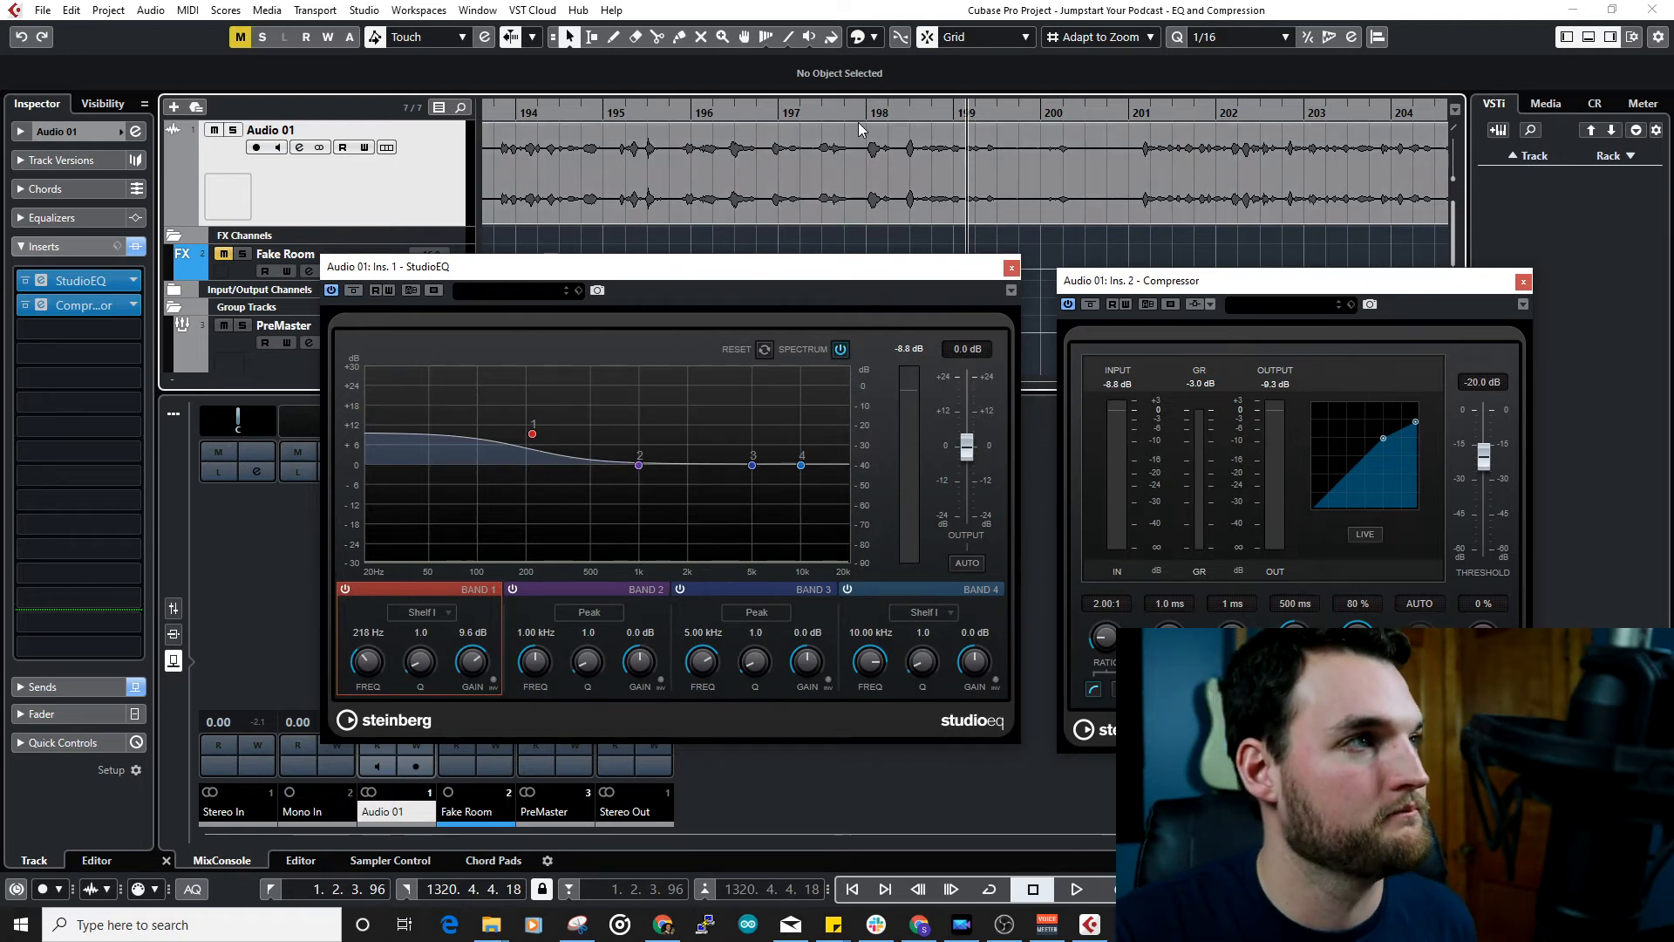
key(space)
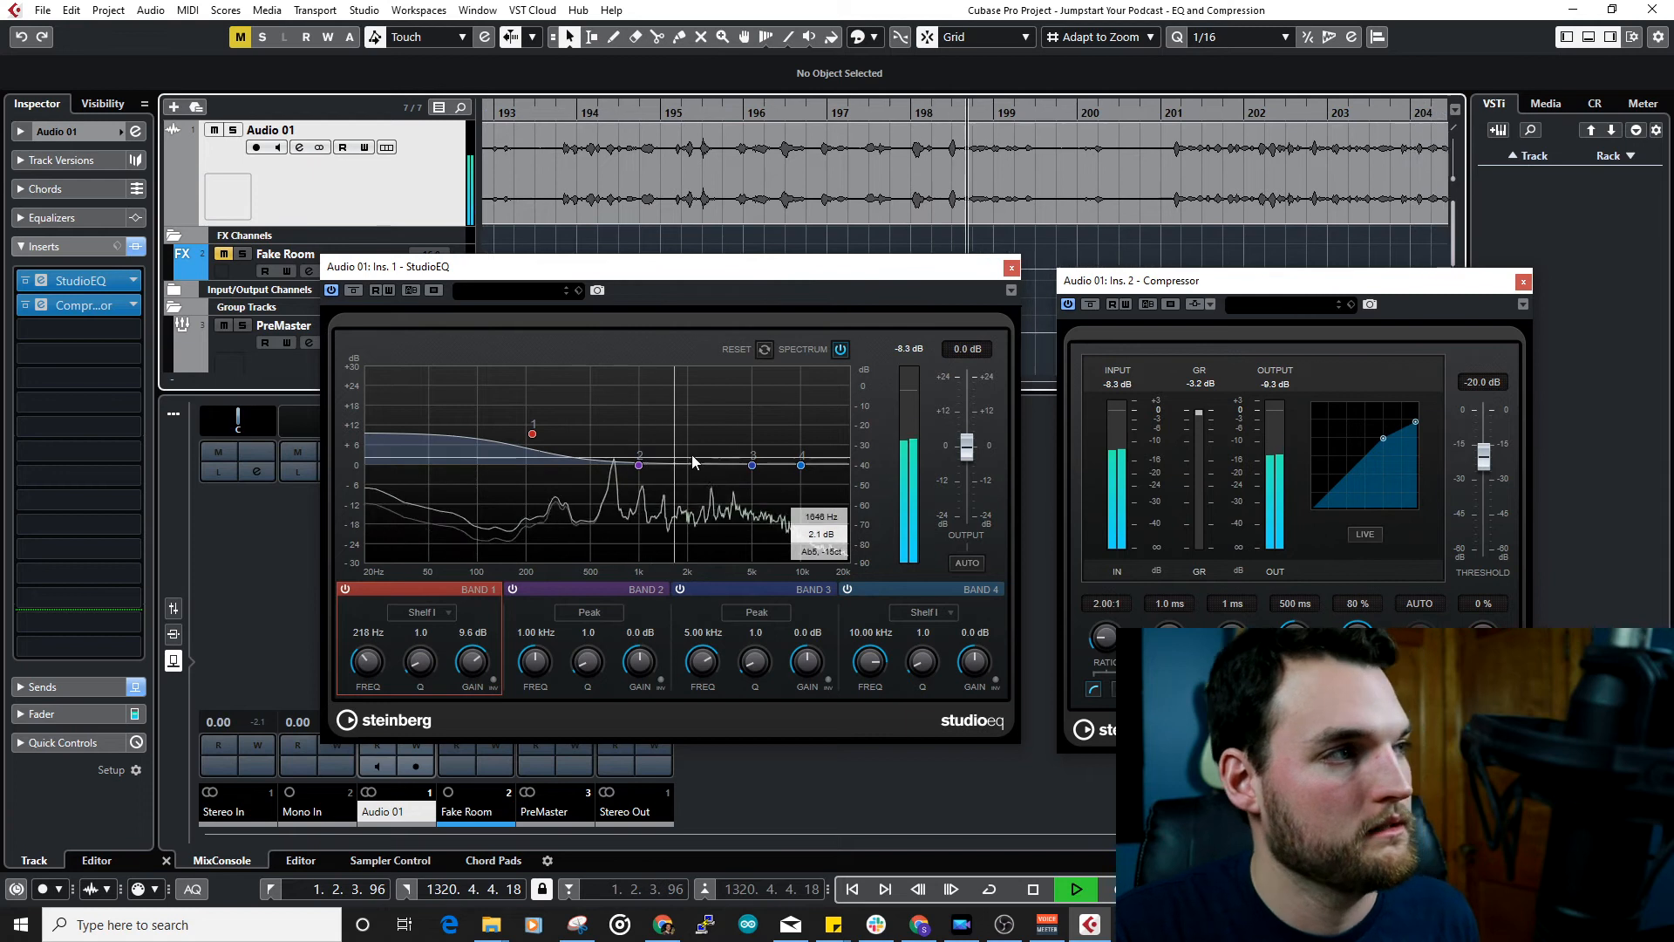
key(space)
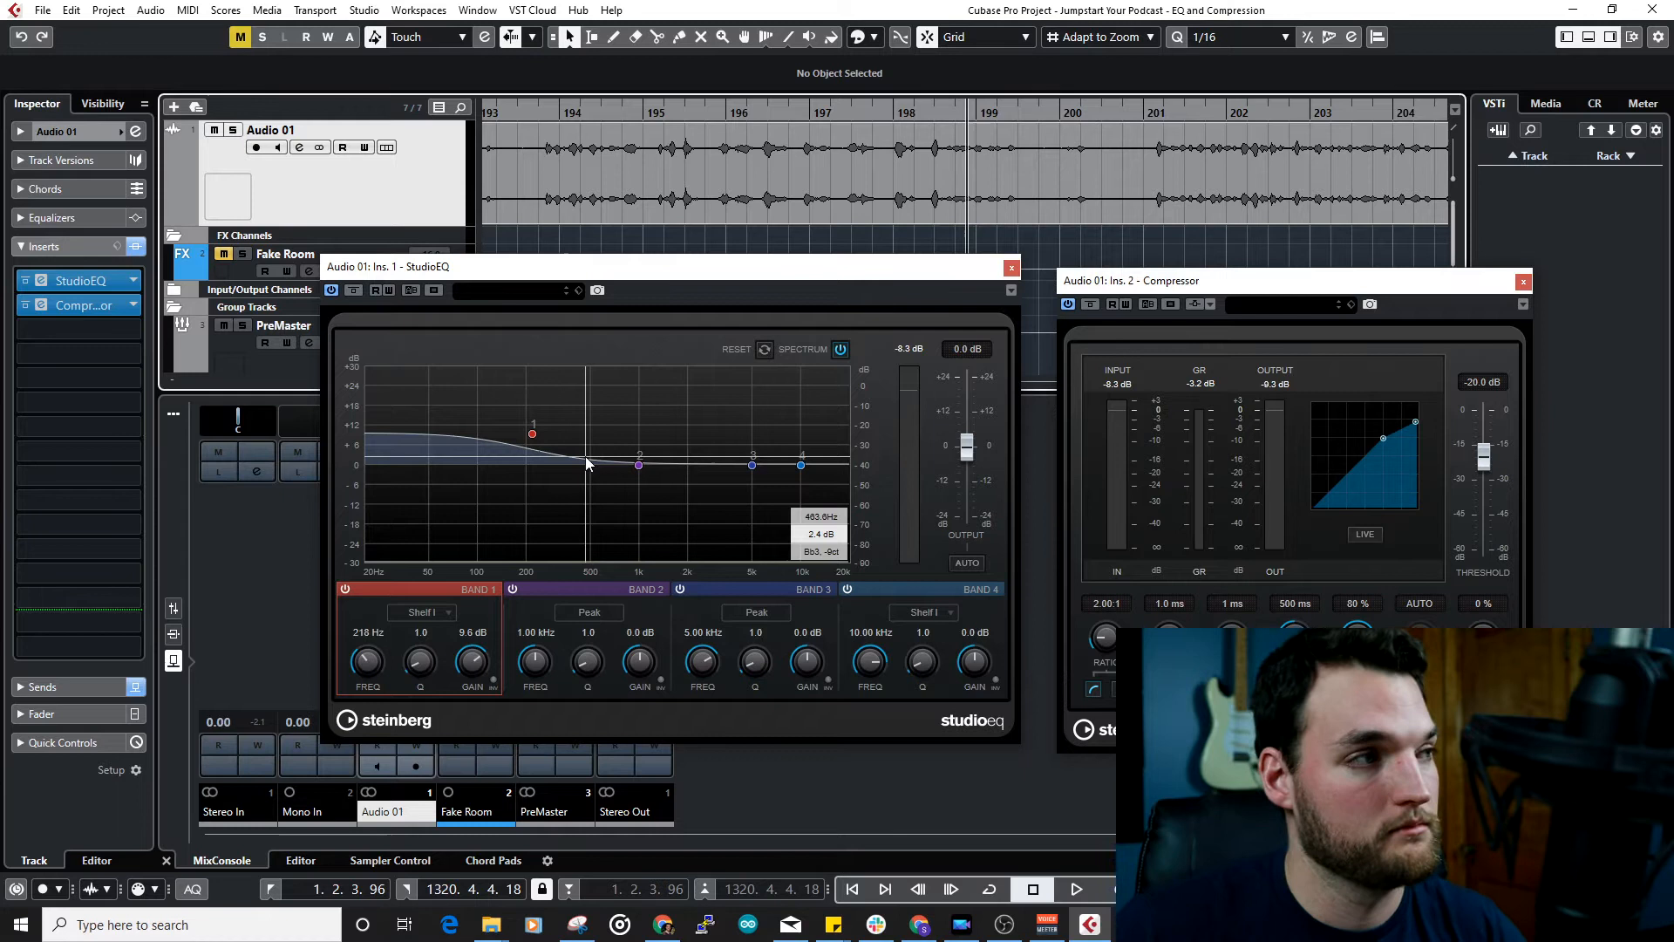
Step: Try a narrow band 2 cut of -24 dB at 769 Hz with Q 10, and reset the band to its defaults
drag(591, 663, 624, 448)
drag(659, 656, 636, 872)
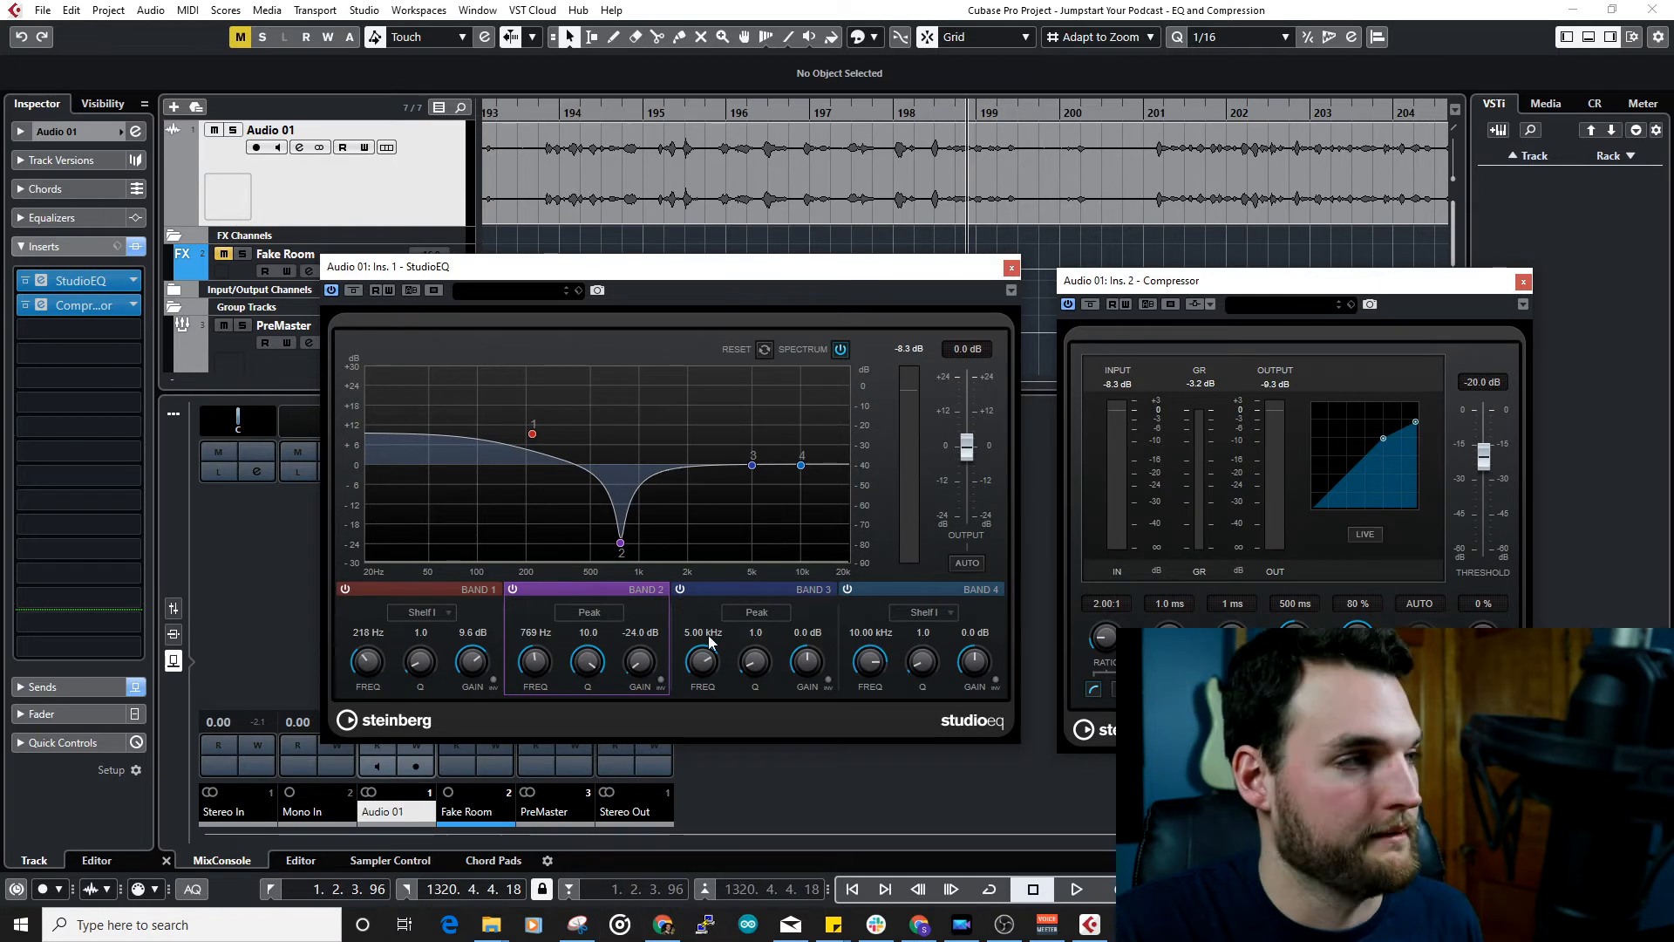
ctrl+click(648, 662)
ctrl+click(590, 662)
ctrl+click(537, 662)
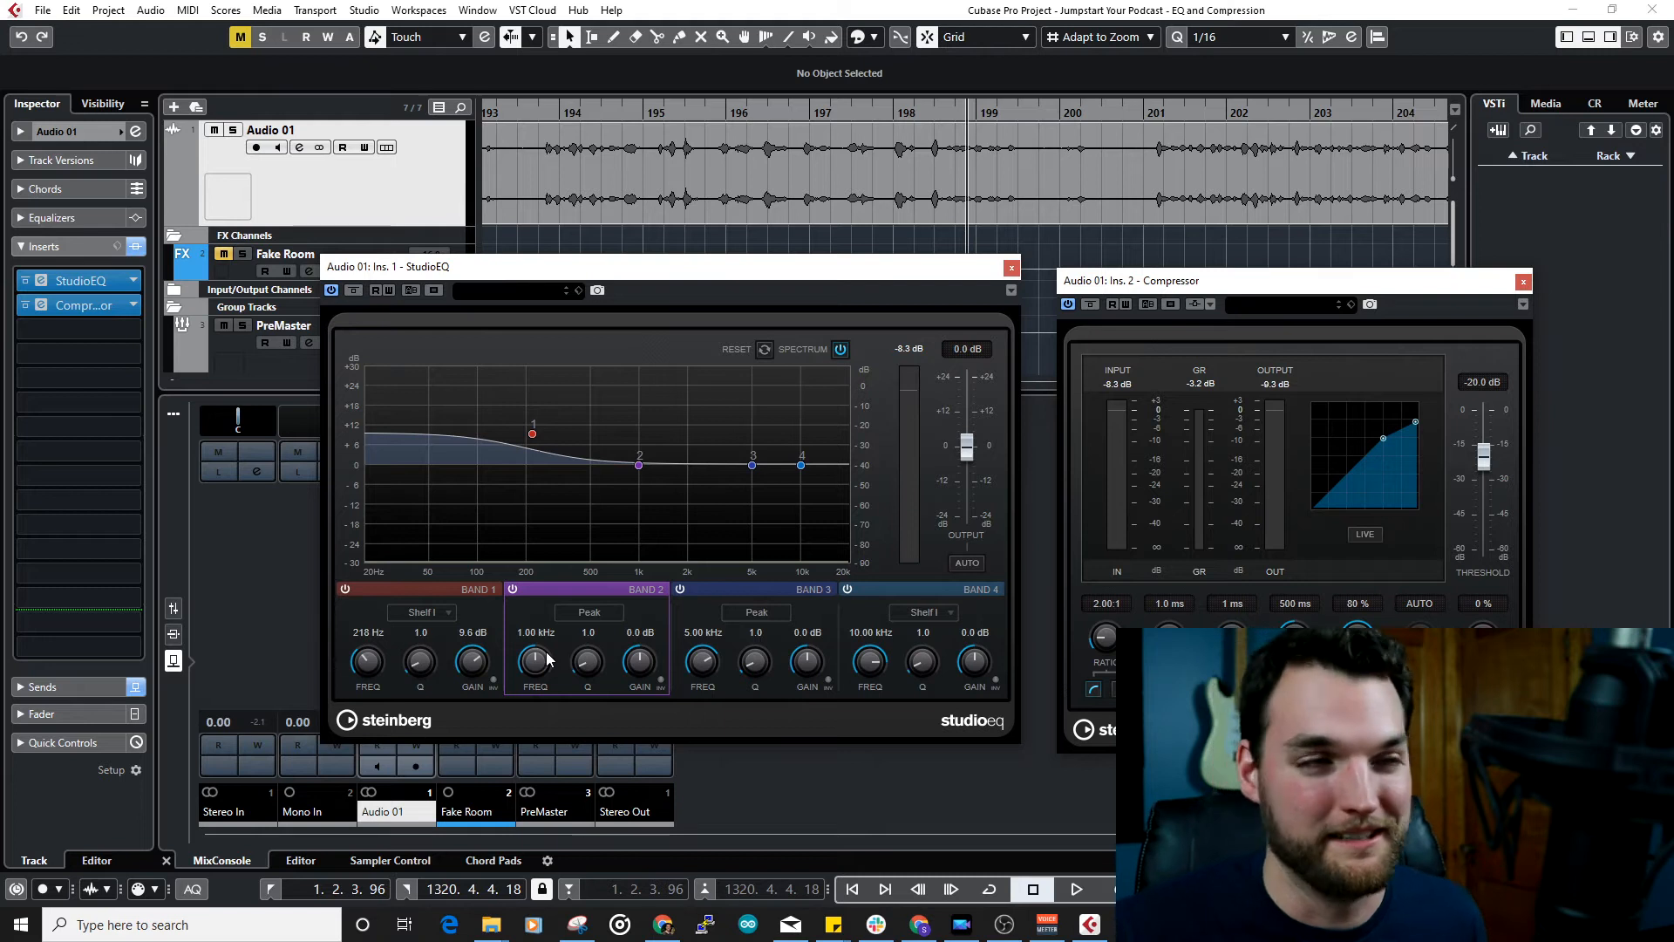
Step: Replay the passage, sweep a boosted band 2 to find a harsh frequency, and set it to 841 Hz, Q 4.5 and -9.4 dB
click(804, 111)
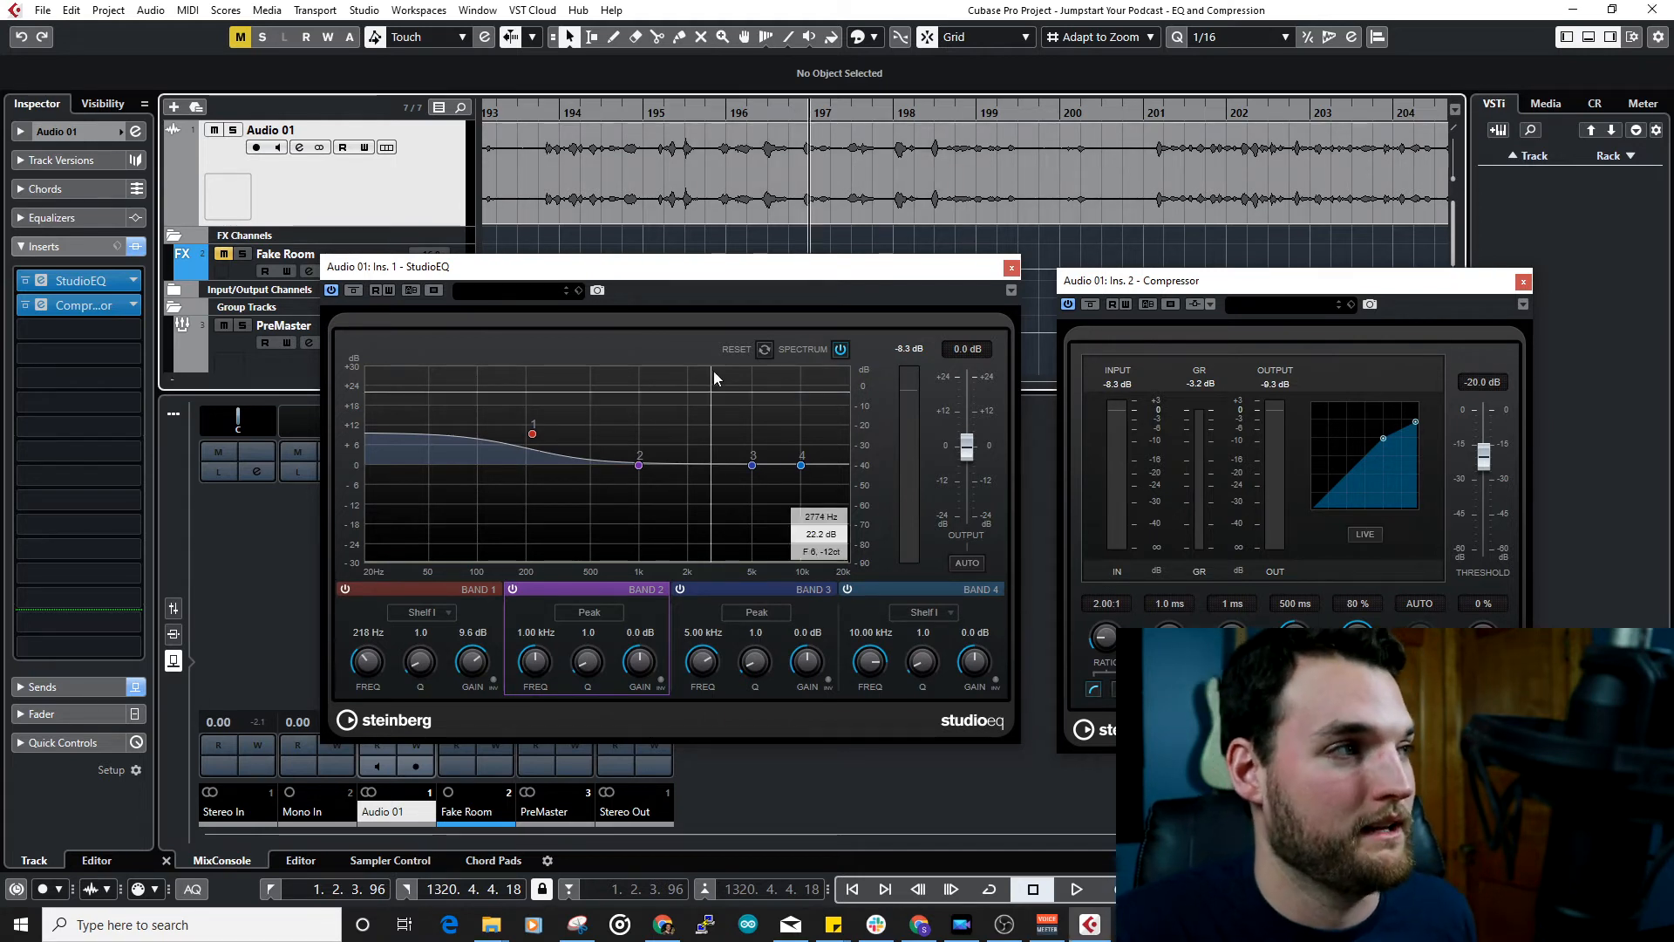
key(space)
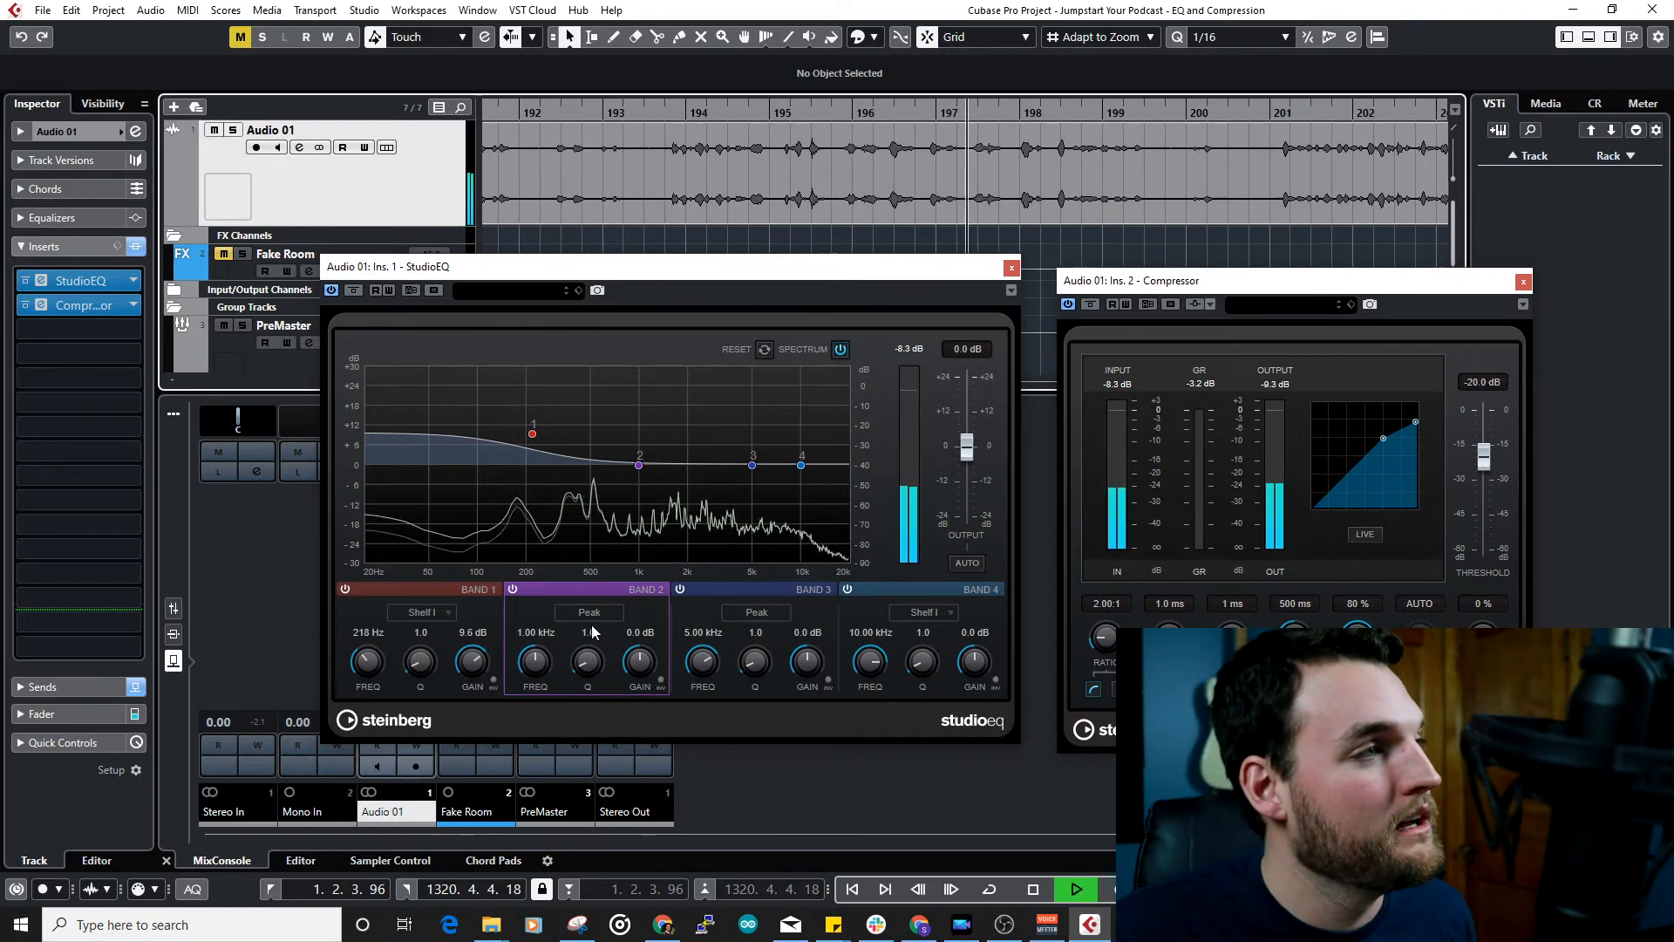
key(space)
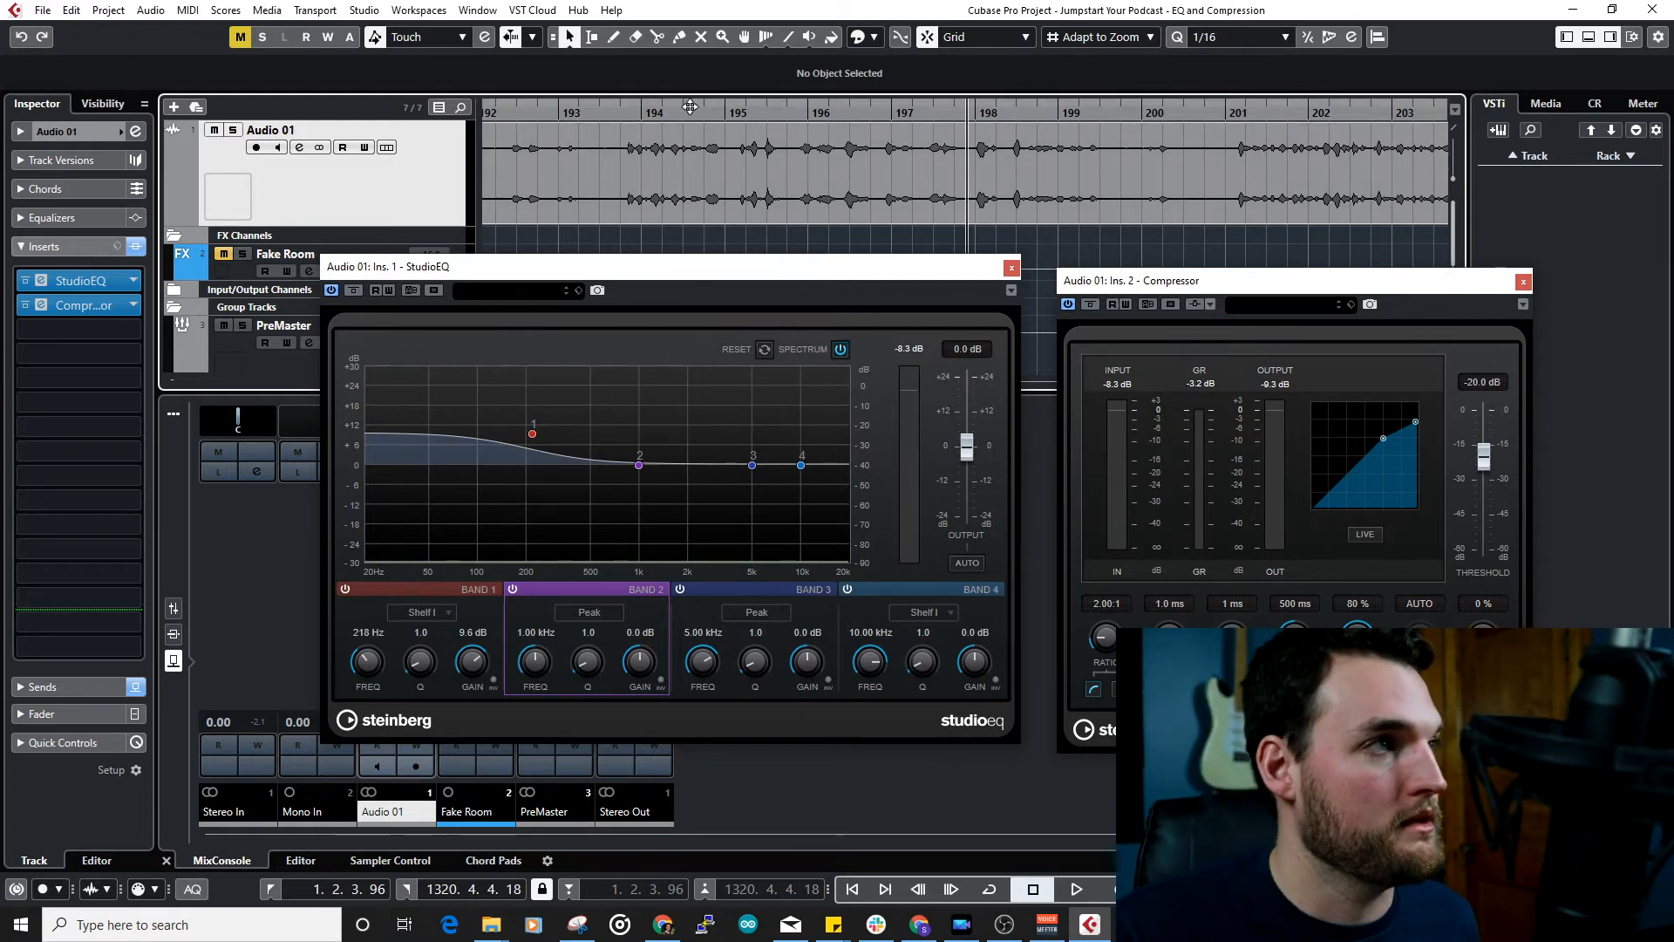
key(space)
drag(639, 662, 658, 567)
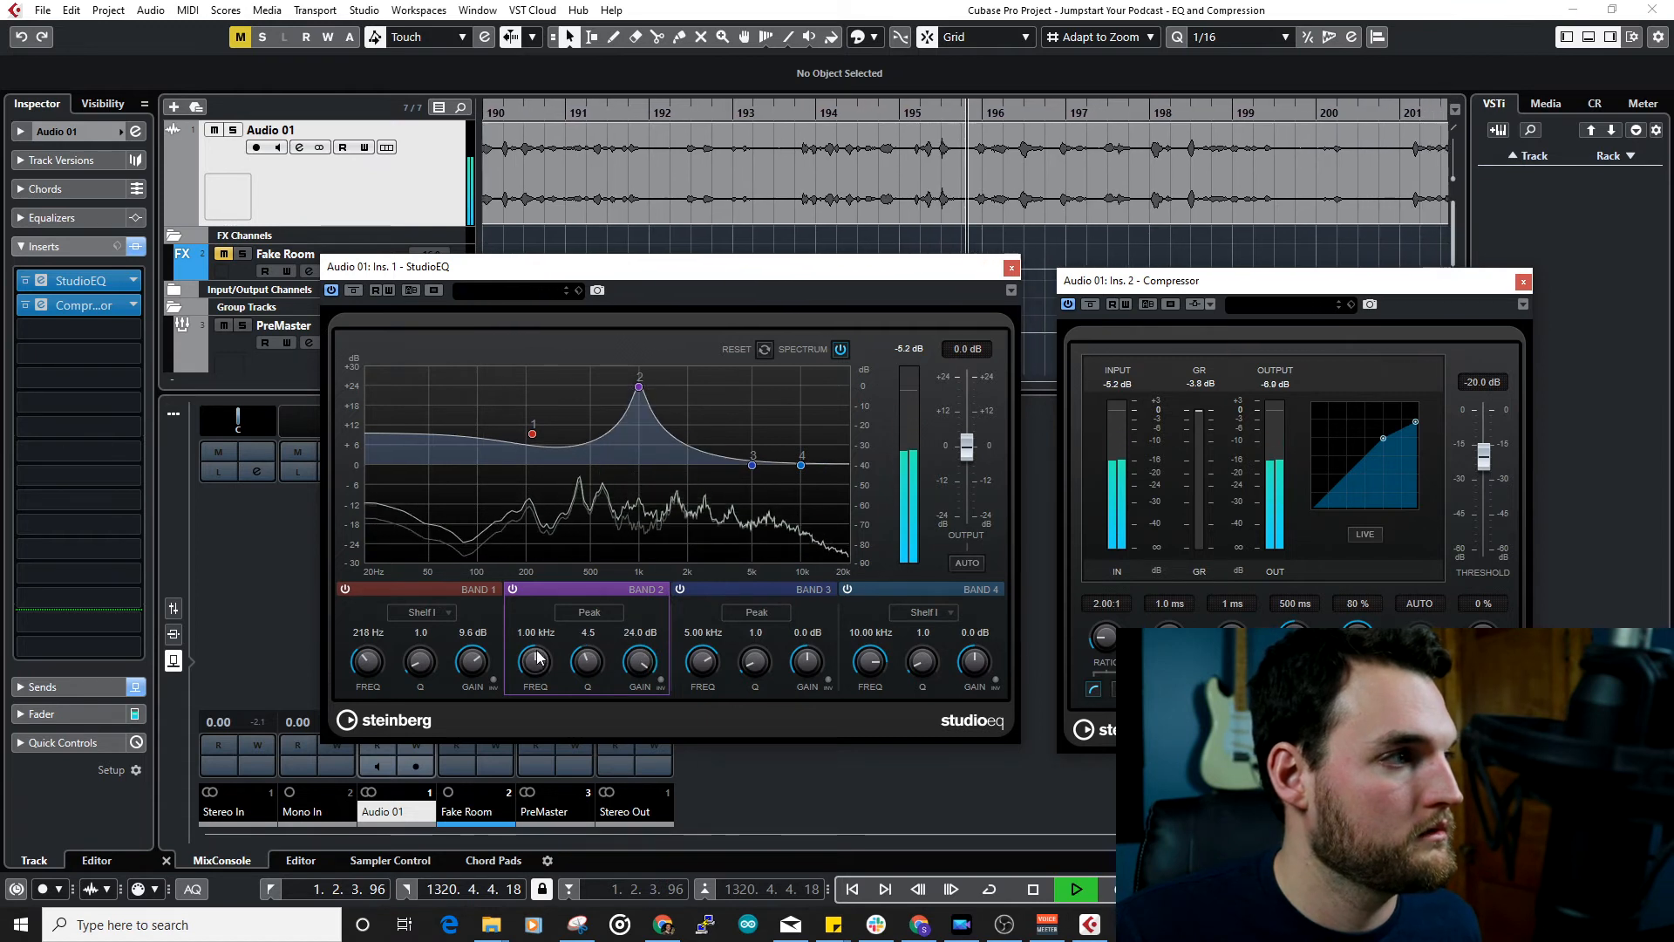
drag(535, 663, 539, 664)
drag(640, 663, 652, 778)
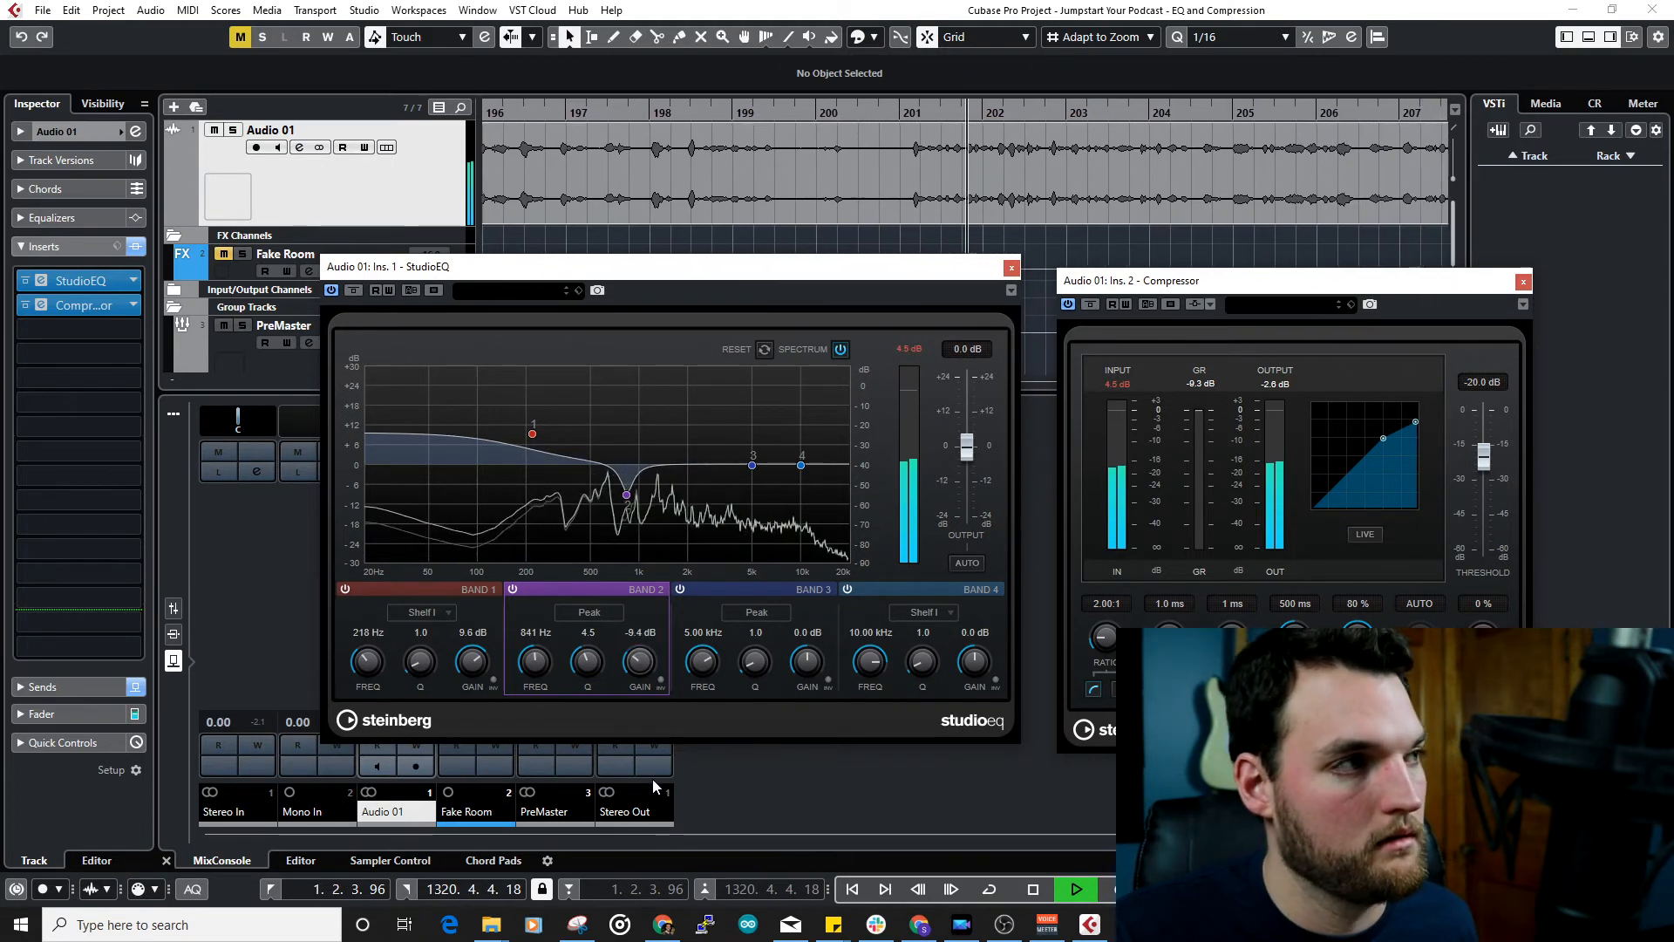
Step: Sweep a boosted band 3 during playback, set it to 2.13 kHz, Q 3.0 and -4.8 dB, and ease band 2's gain to -5.3 dB
drag(811, 665, 833, 580)
drag(708, 669, 709, 685)
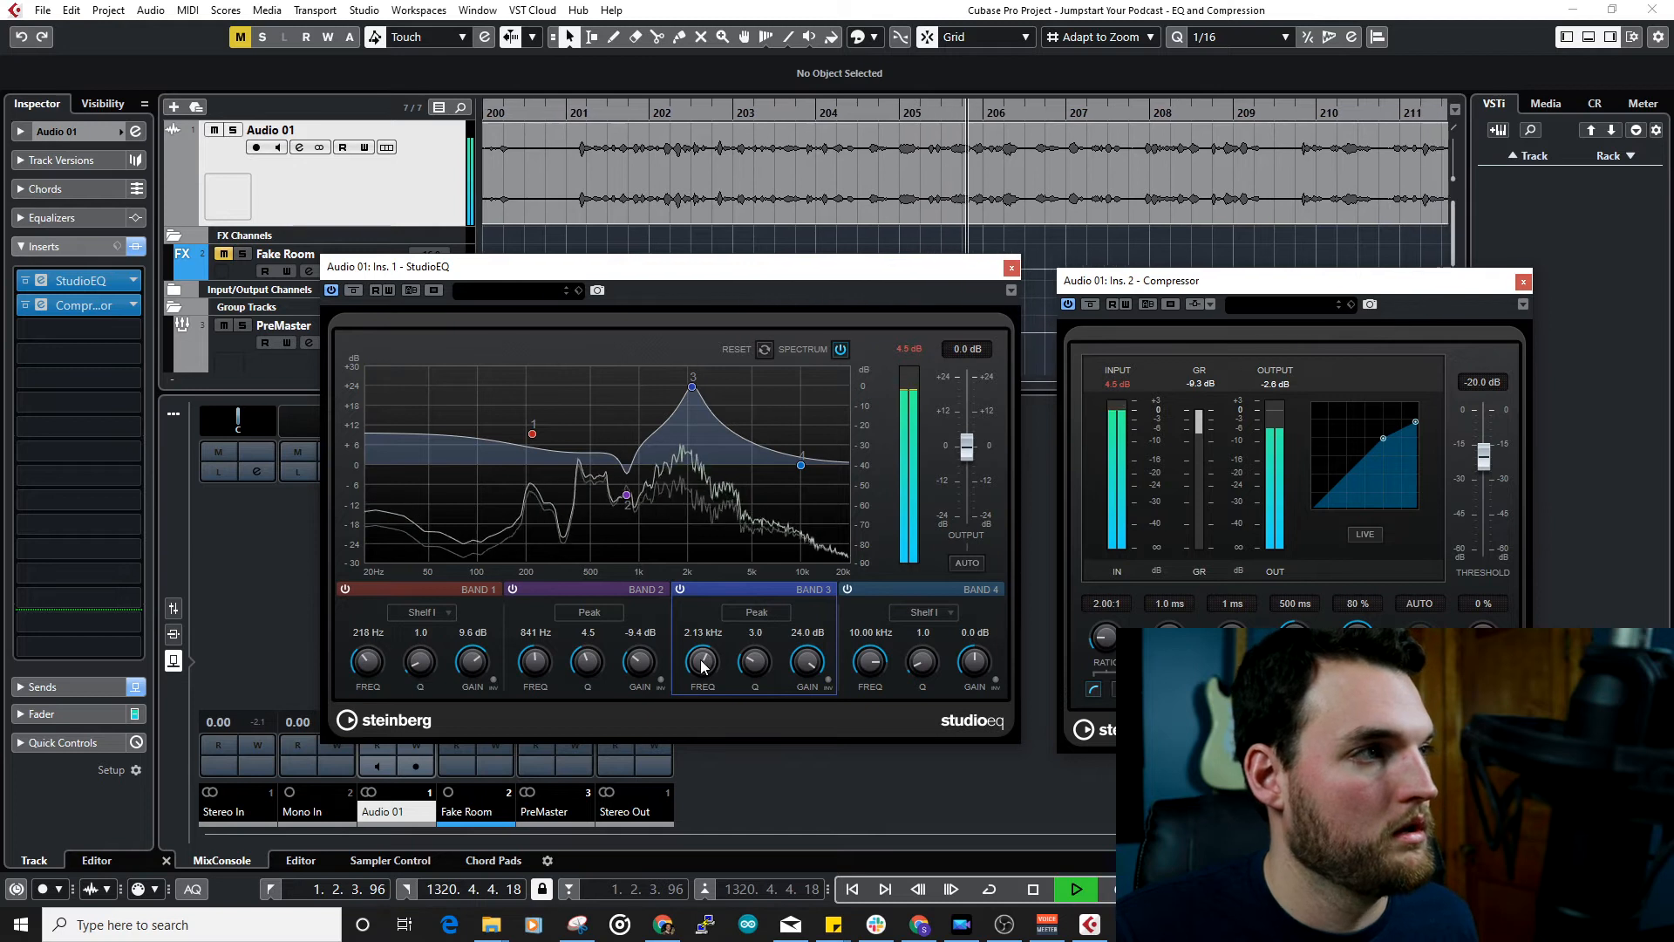
key(space)
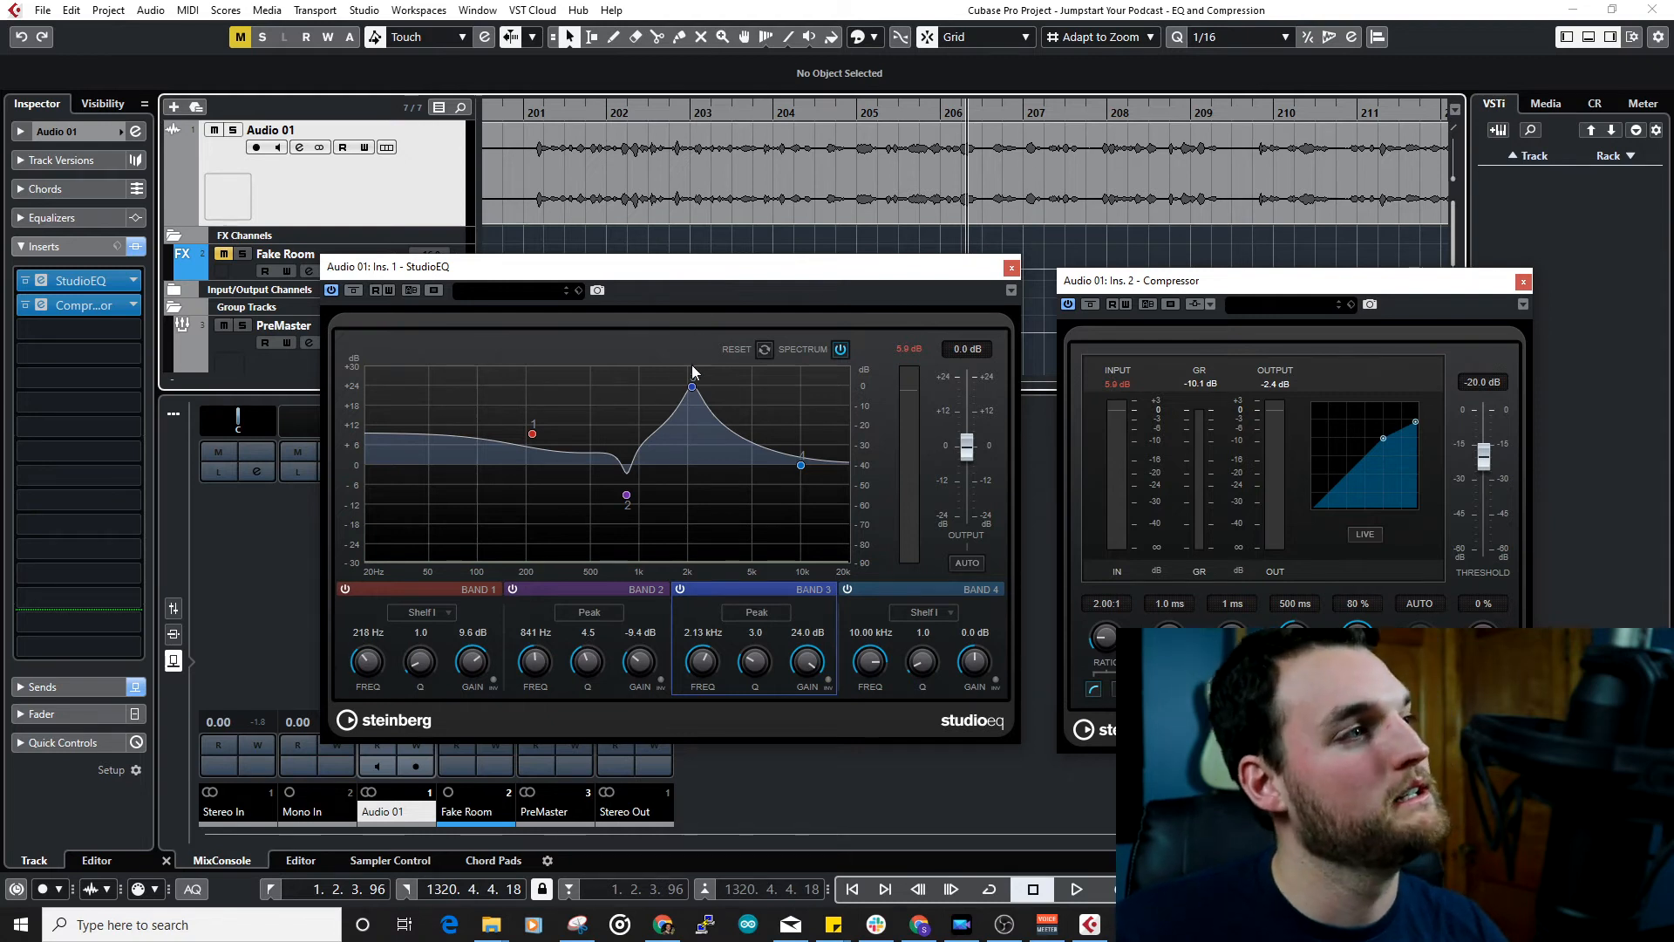
mouse_move(694, 387)
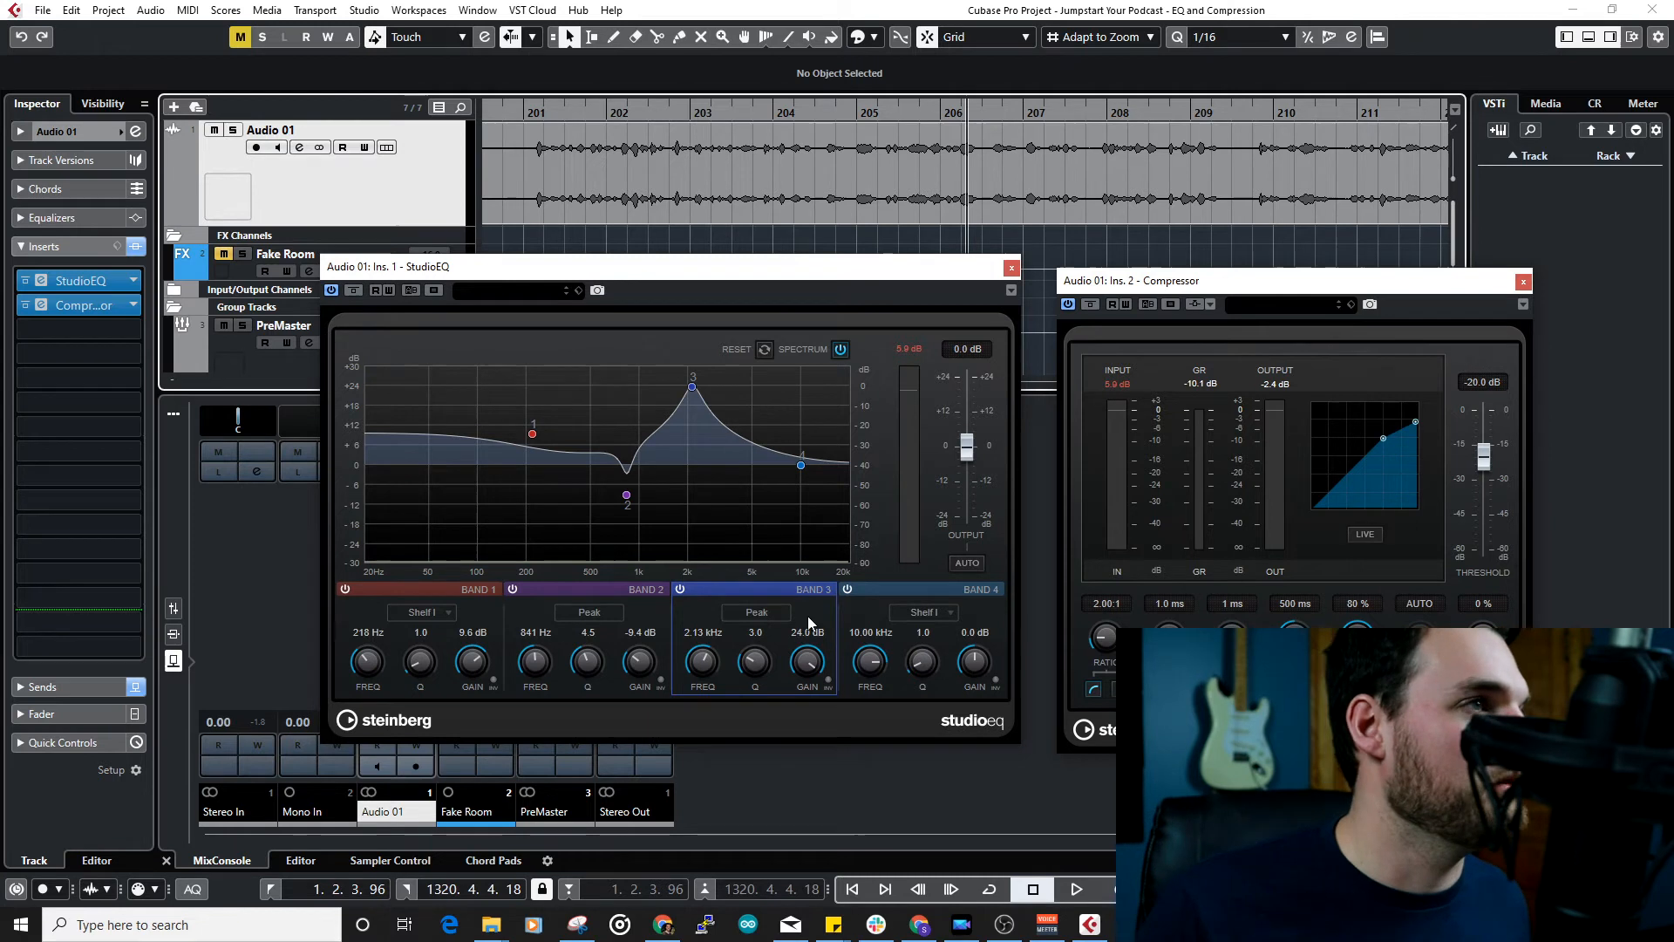
drag(808, 615, 811, 771)
key(space)
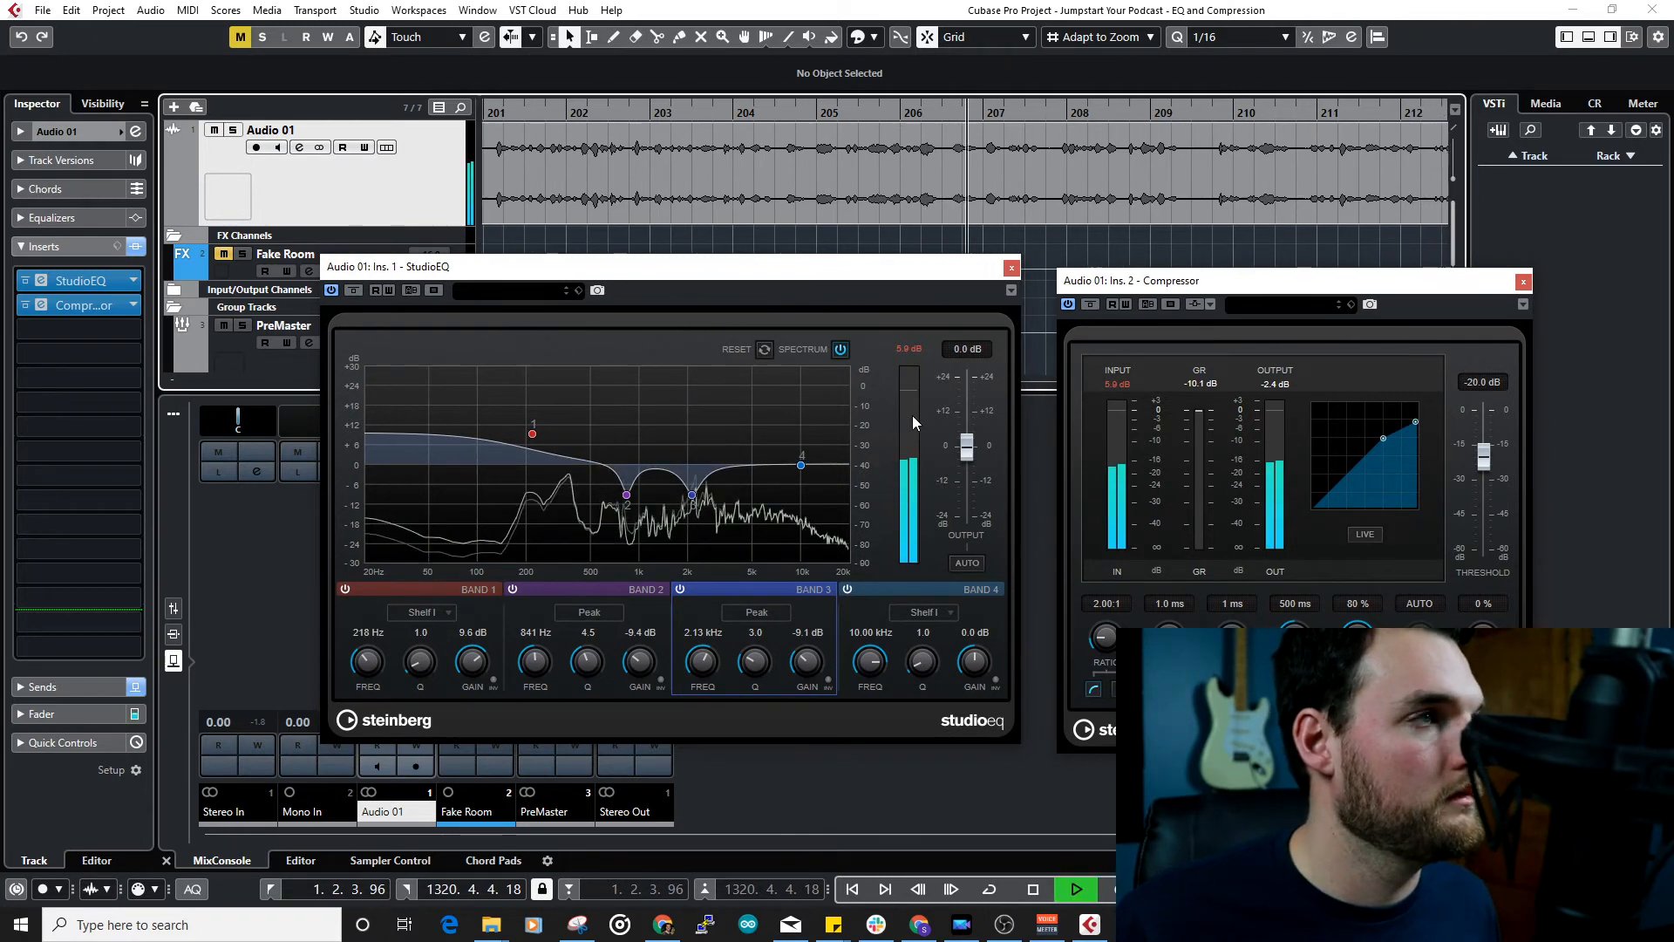
drag(812, 674, 809, 652)
drag(644, 667, 643, 649)
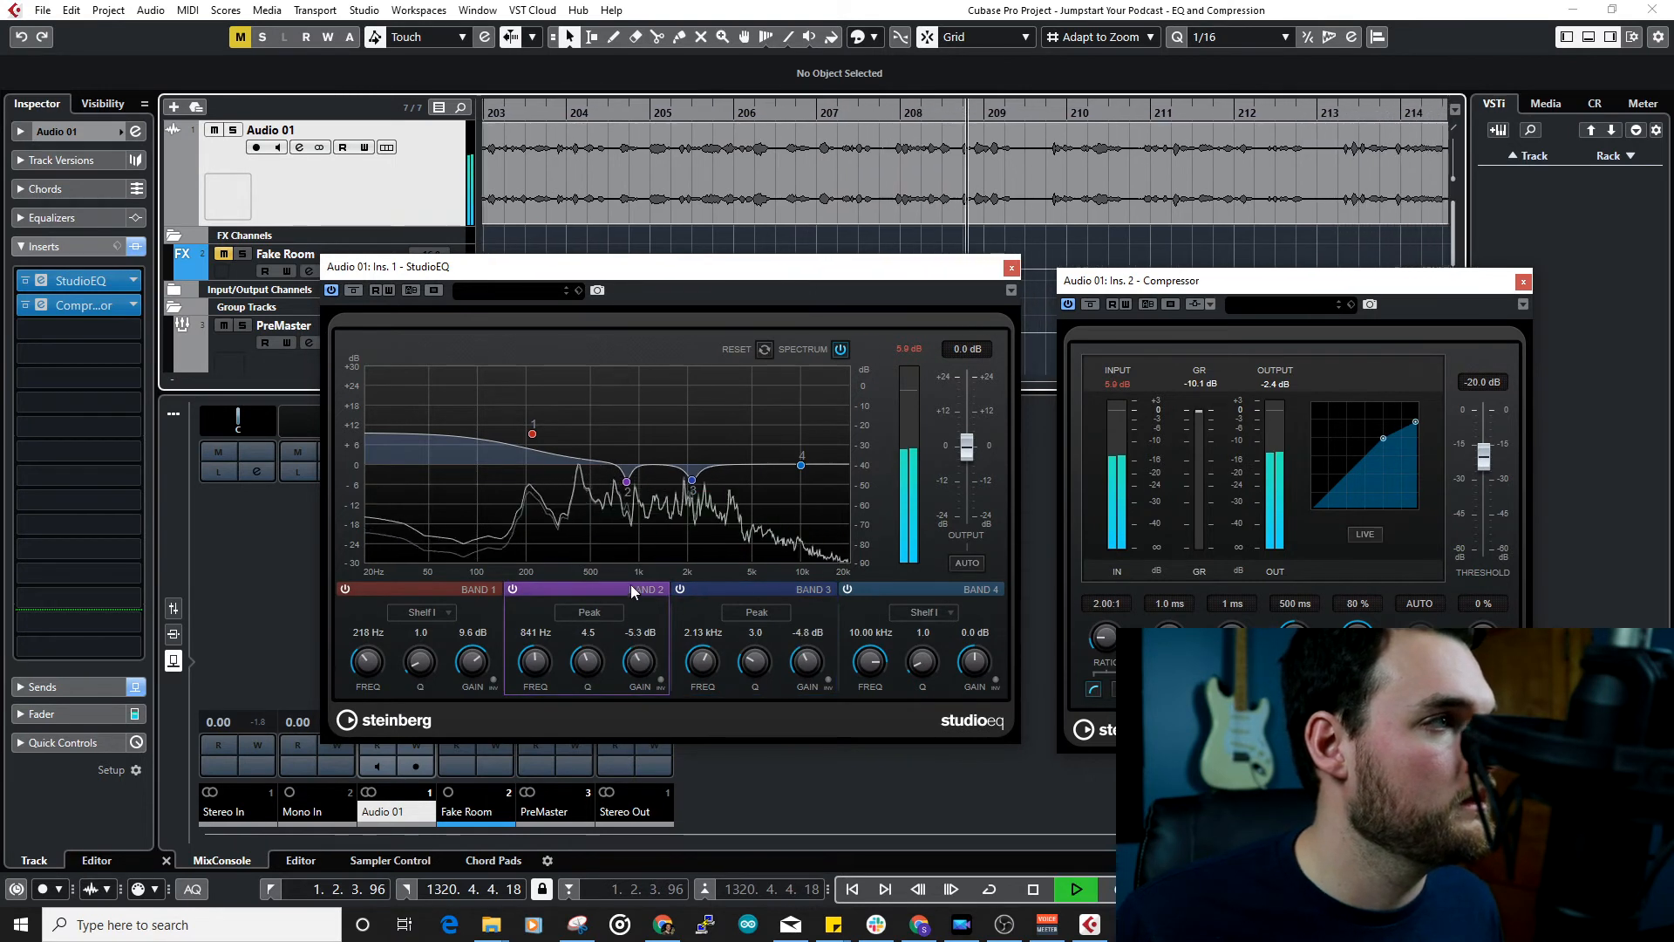
Step: Sweep band 2 with a wider Q of 2.2 and a 24 dB boost, and cut it by -7.9 dB at 582 Hz
key(space)
drag(584, 665, 604, 659)
drag(602, 728, 601, 734)
drag(642, 669, 665, 563)
key(space)
drag(535, 679, 536, 686)
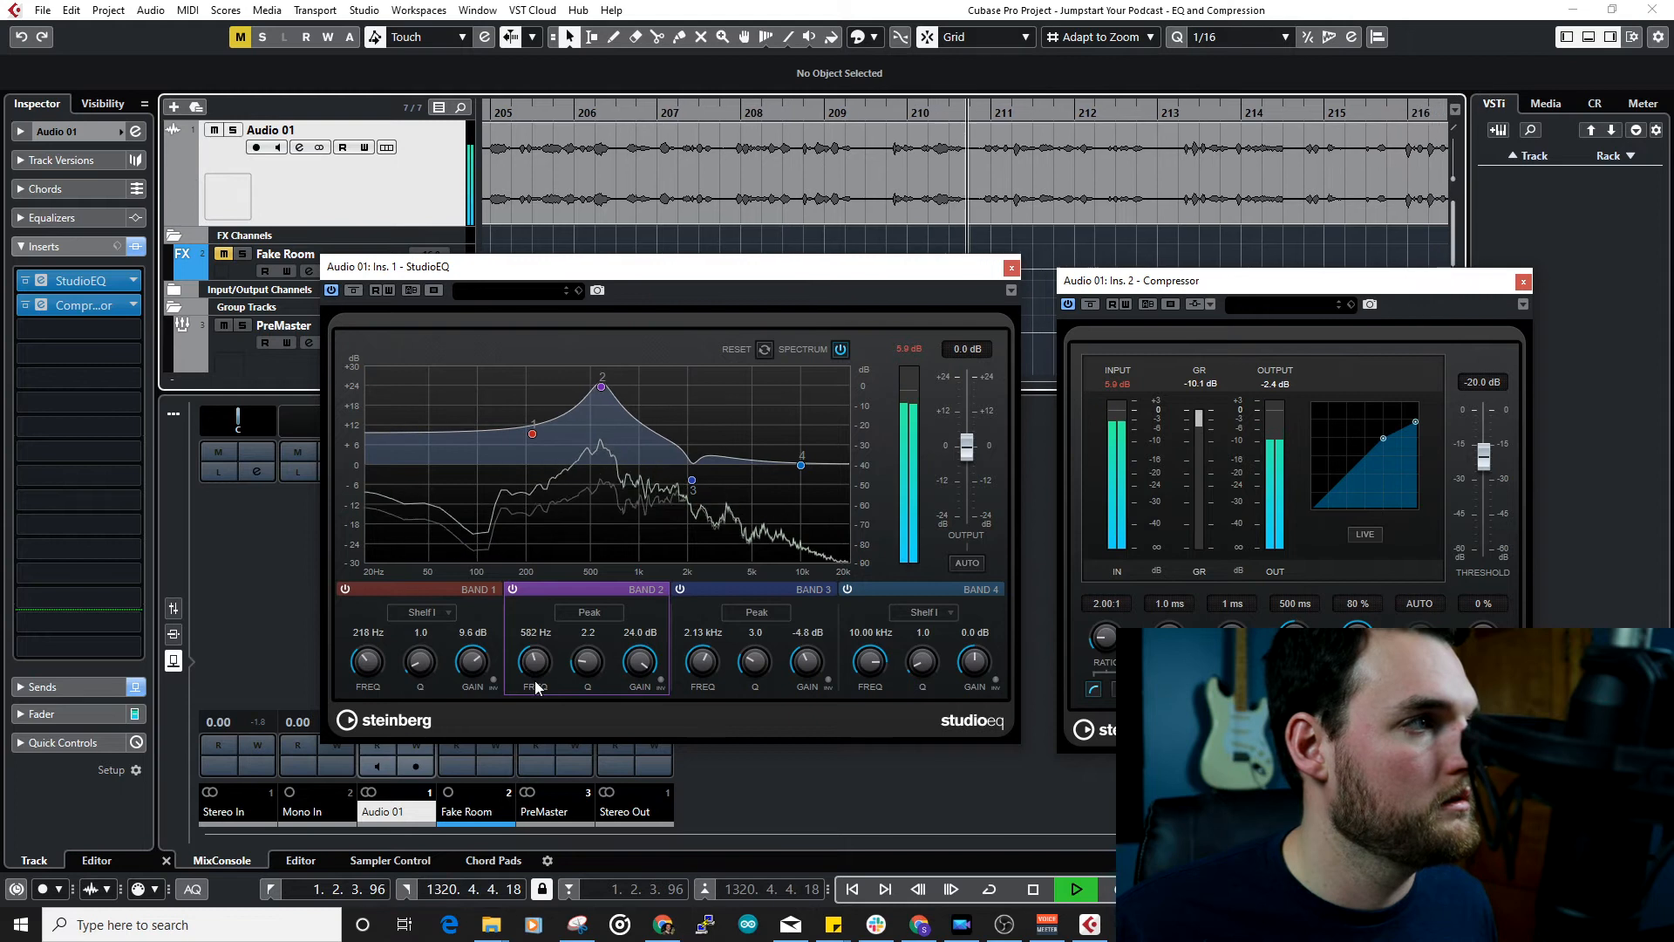
drag(639, 662, 642, 776)
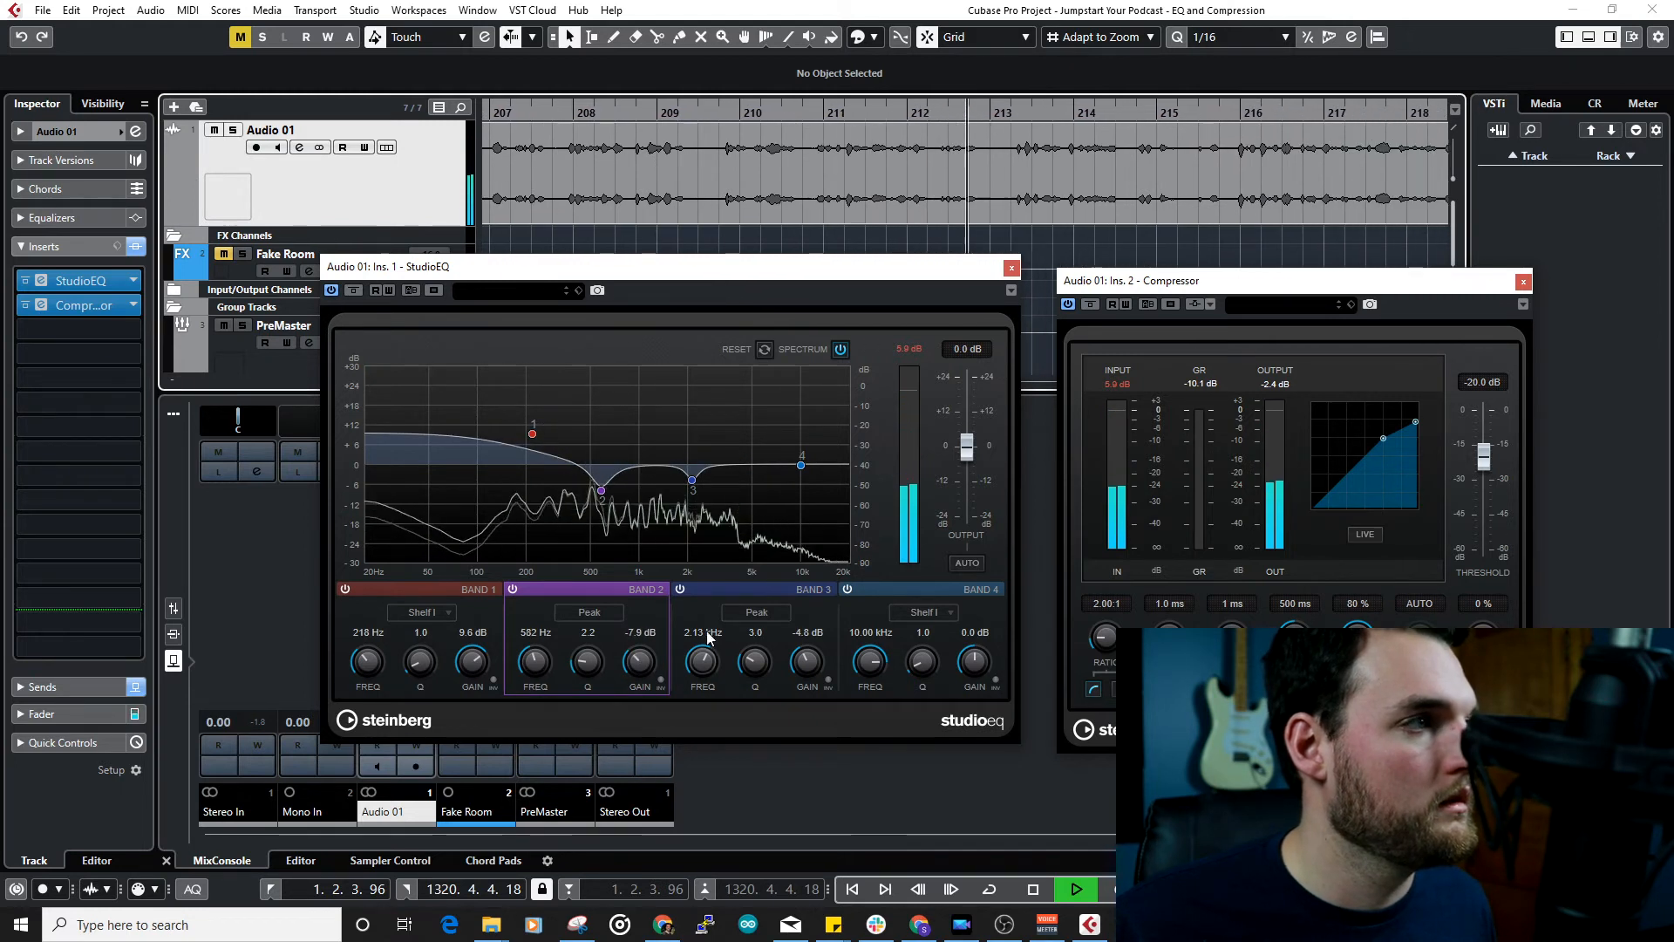
Step: Keep band 4 as Shelf I, set it to 4.46 kHz with 1.9 dB of gain, and stop playback
click(937, 612)
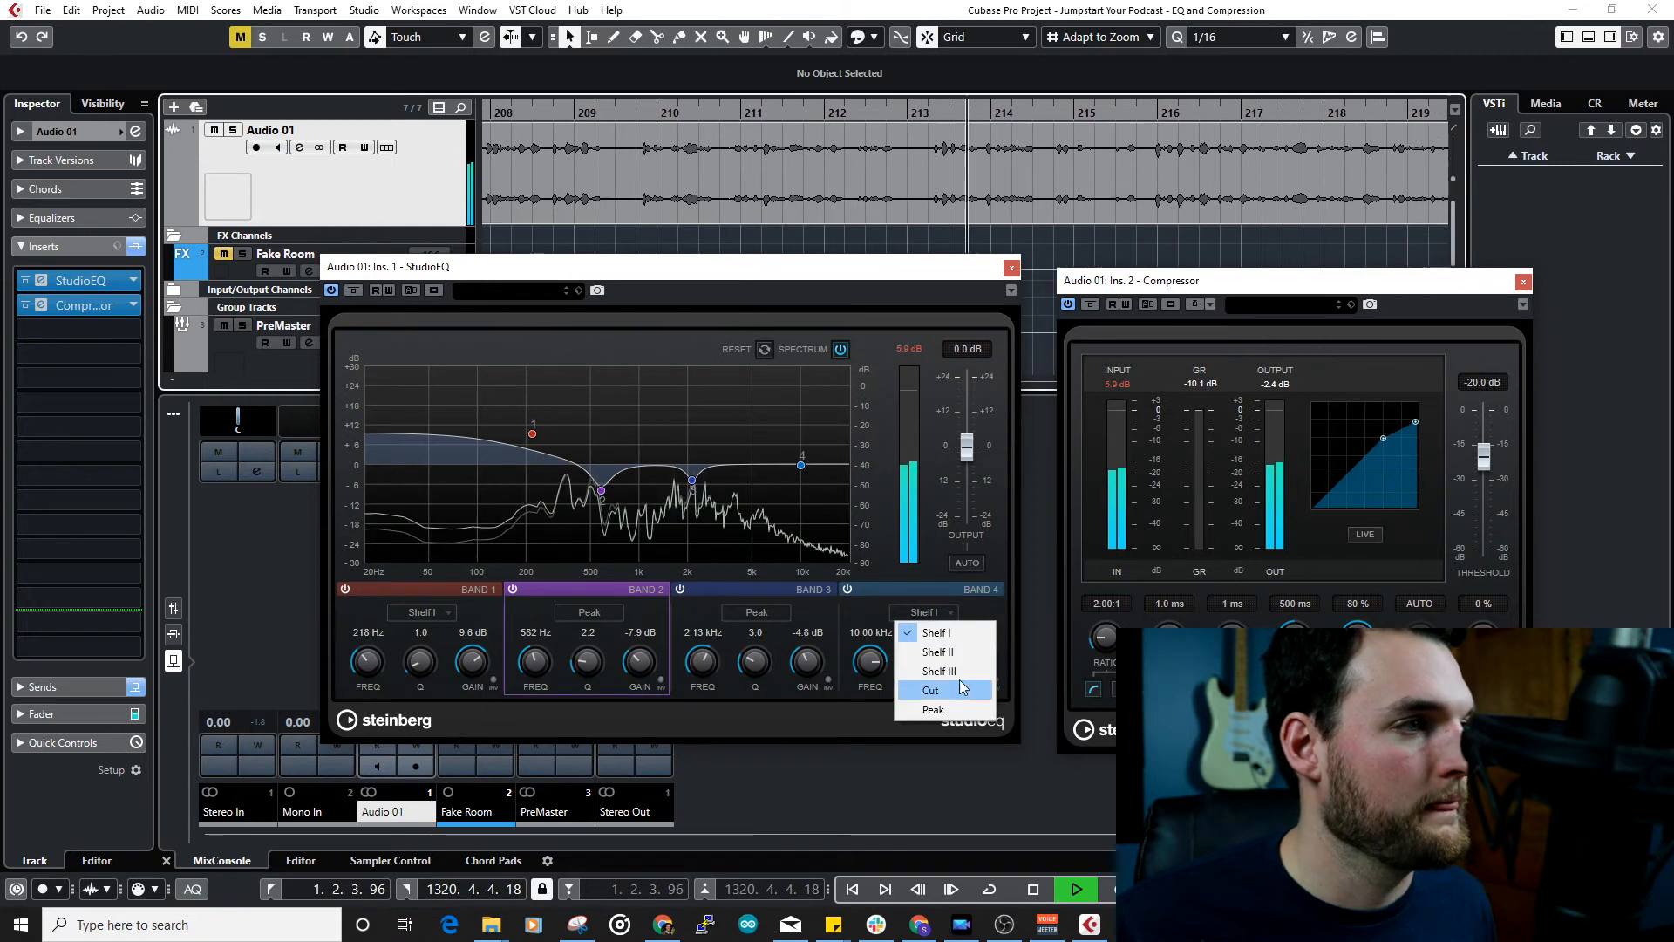
click(872, 712)
drag(977, 667, 979, 647)
drag(874, 669, 878, 691)
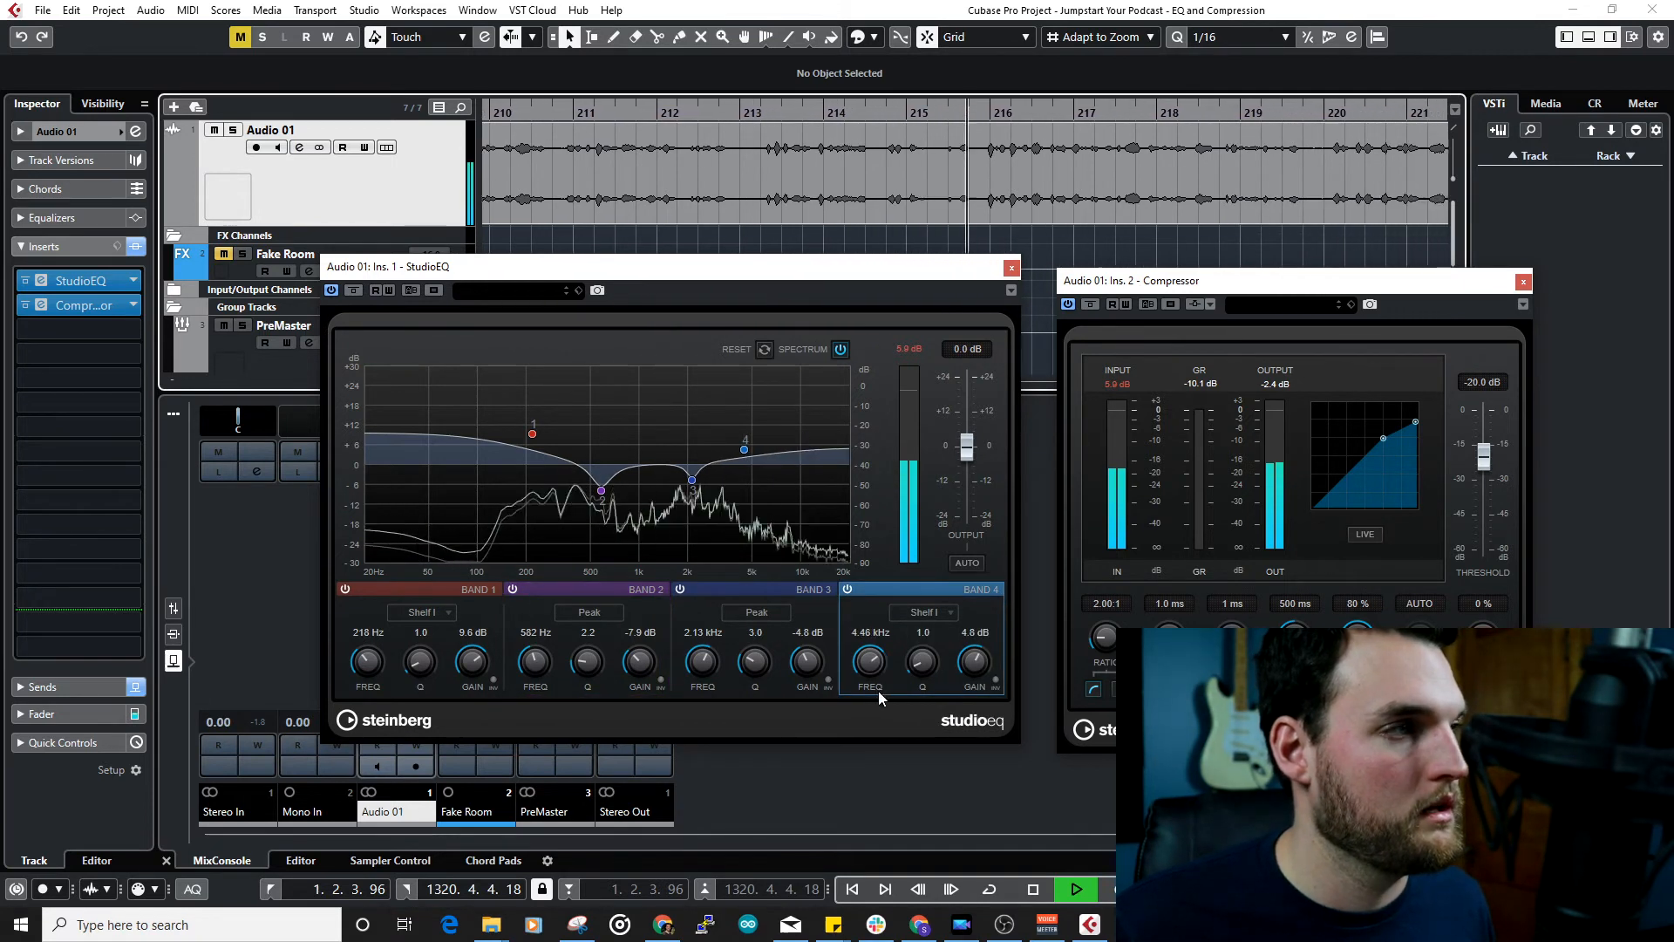
drag(981, 666, 986, 688)
key(space)
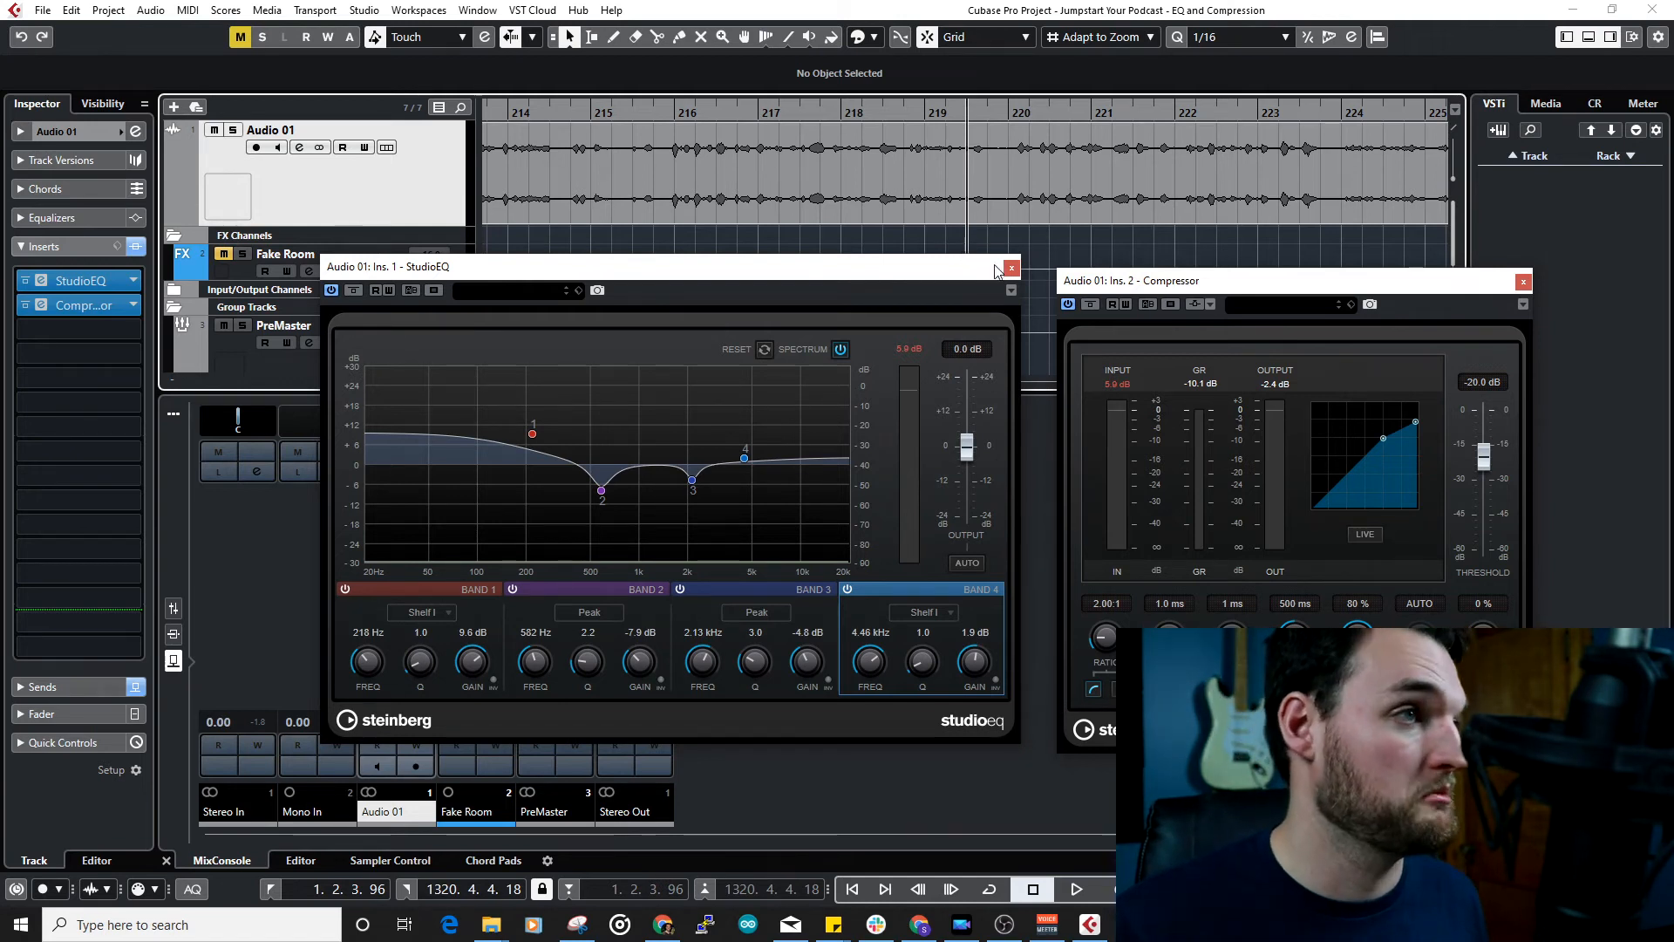
Step: Close the StudioEQ window and move the Compressor window to the open area beside the mixer channels
mouse_move(929, 270)
mouse_down()
mouse_move(947, 260)
mouse_move(898, 276)
mouse_up()
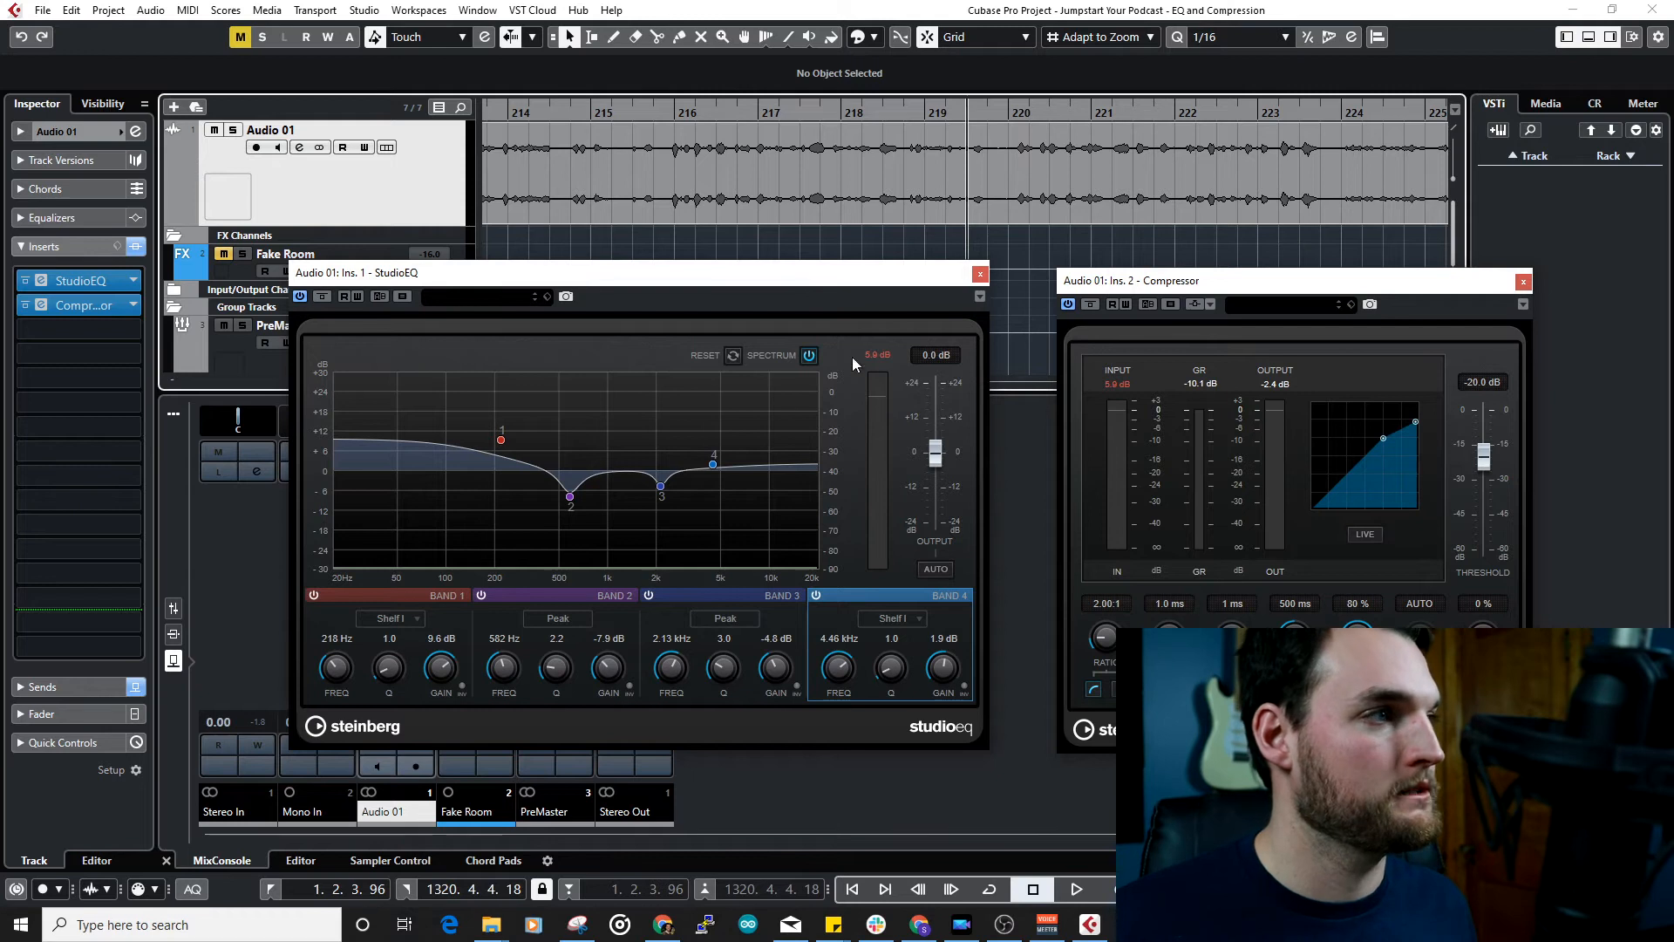
click(980, 275)
drag(1215, 283, 790, 279)
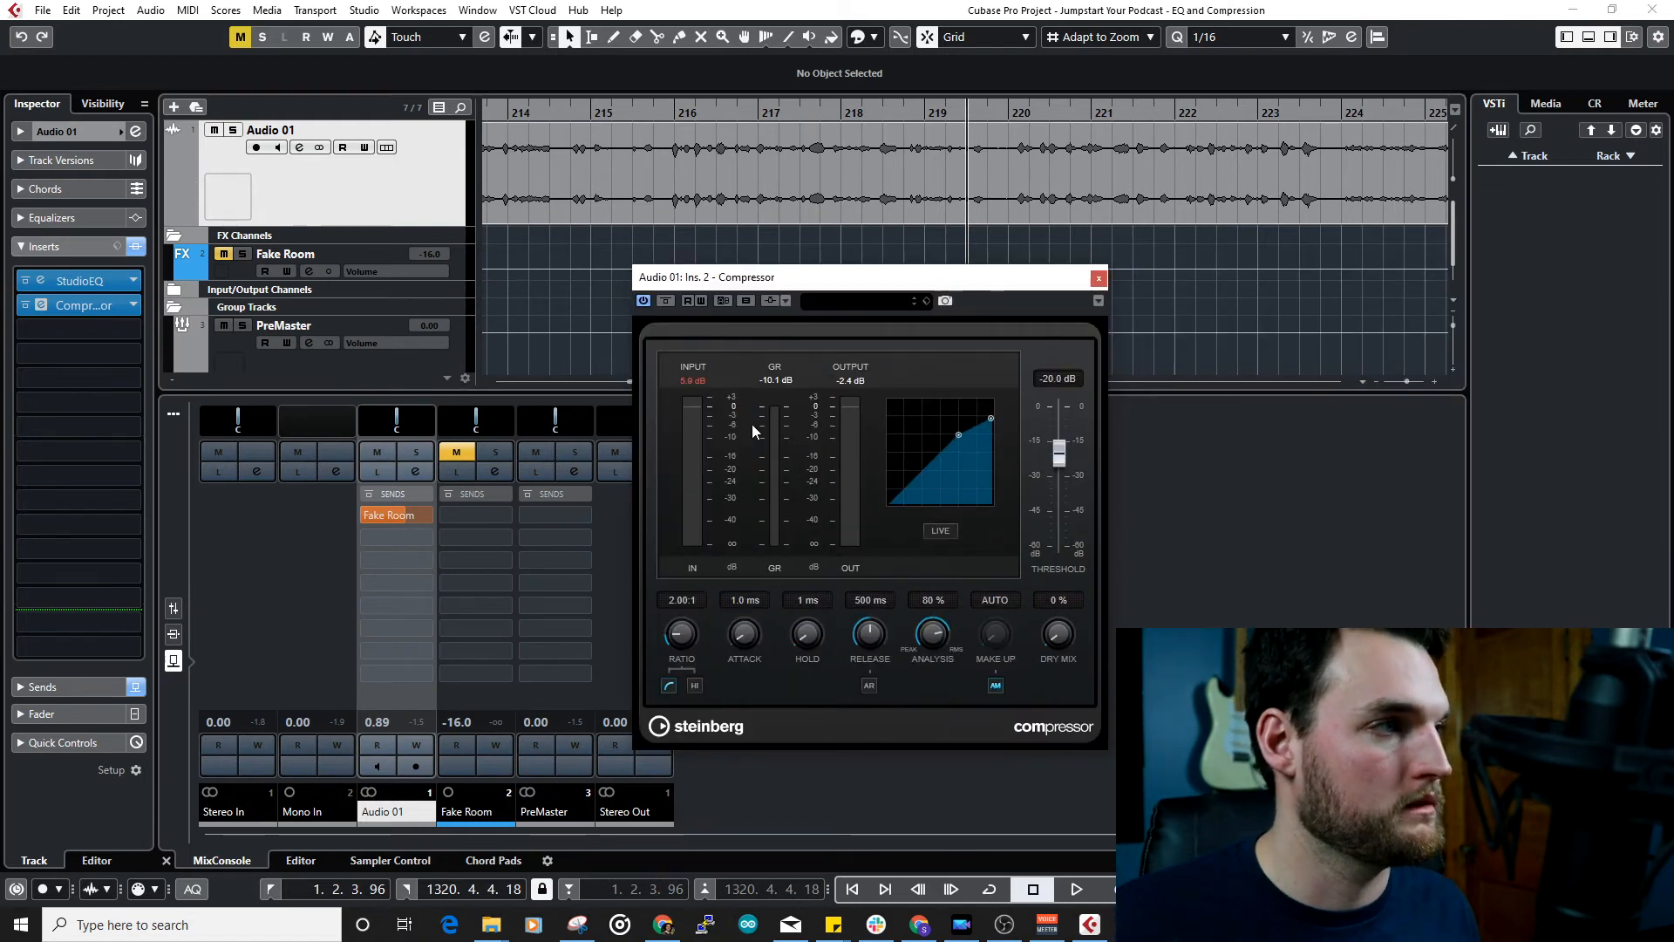
drag(829, 277, 938, 270)
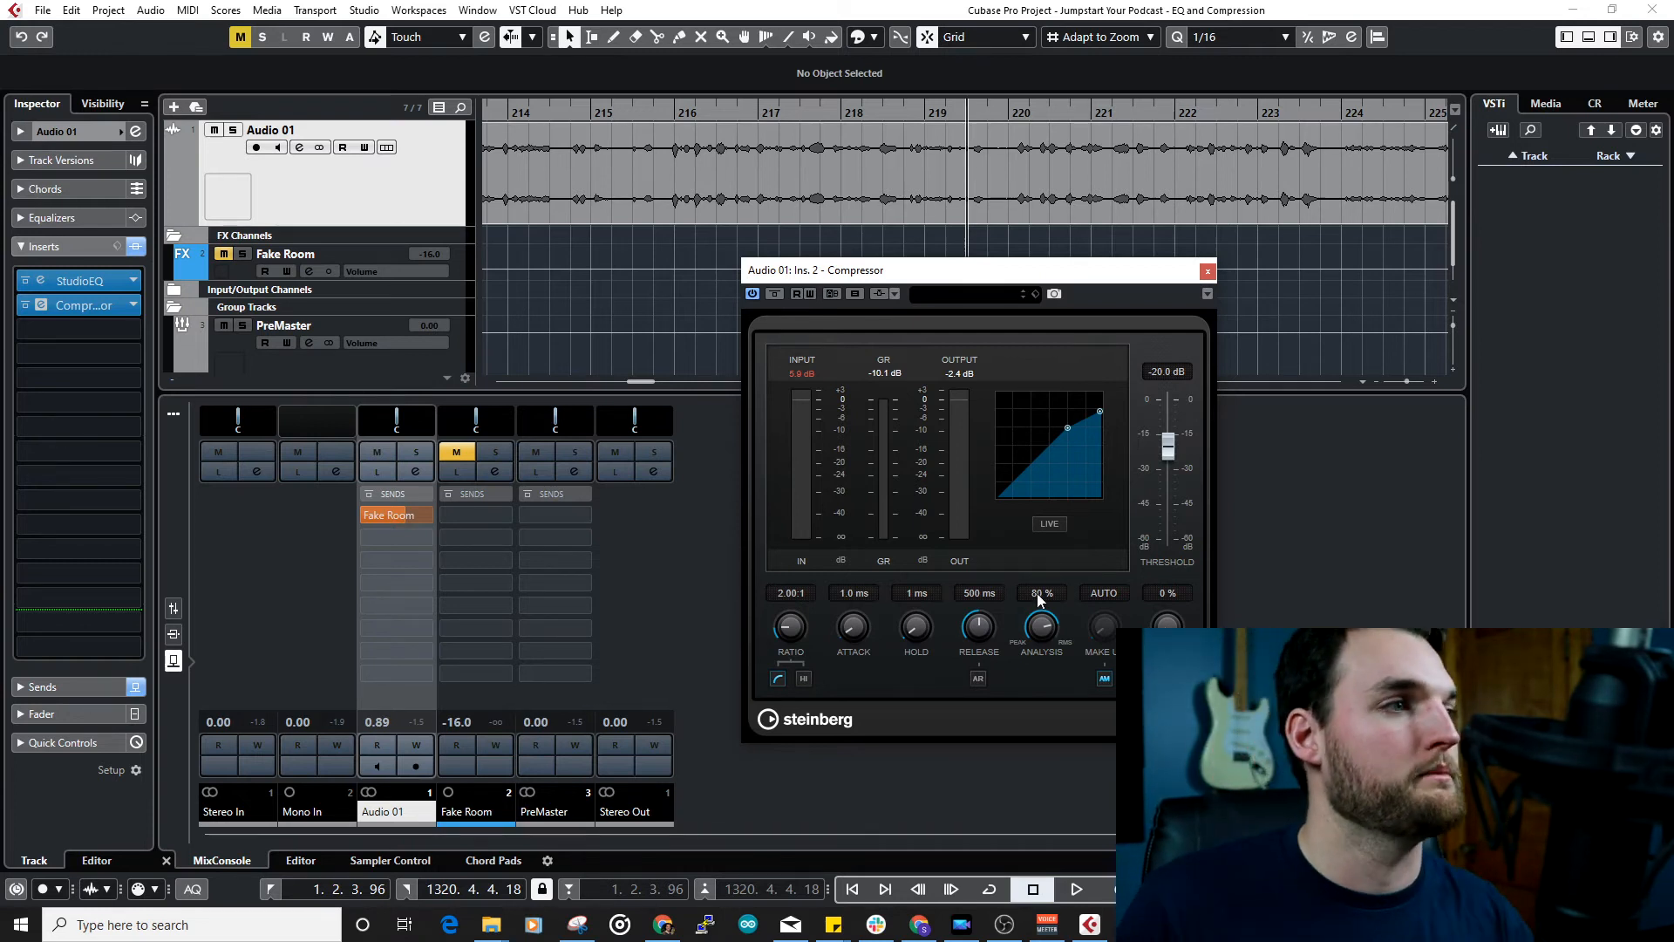
Step: Set the Compressor's release to 10 ms and its ratio to 4.00:1
click(982, 599)
text(1320. )
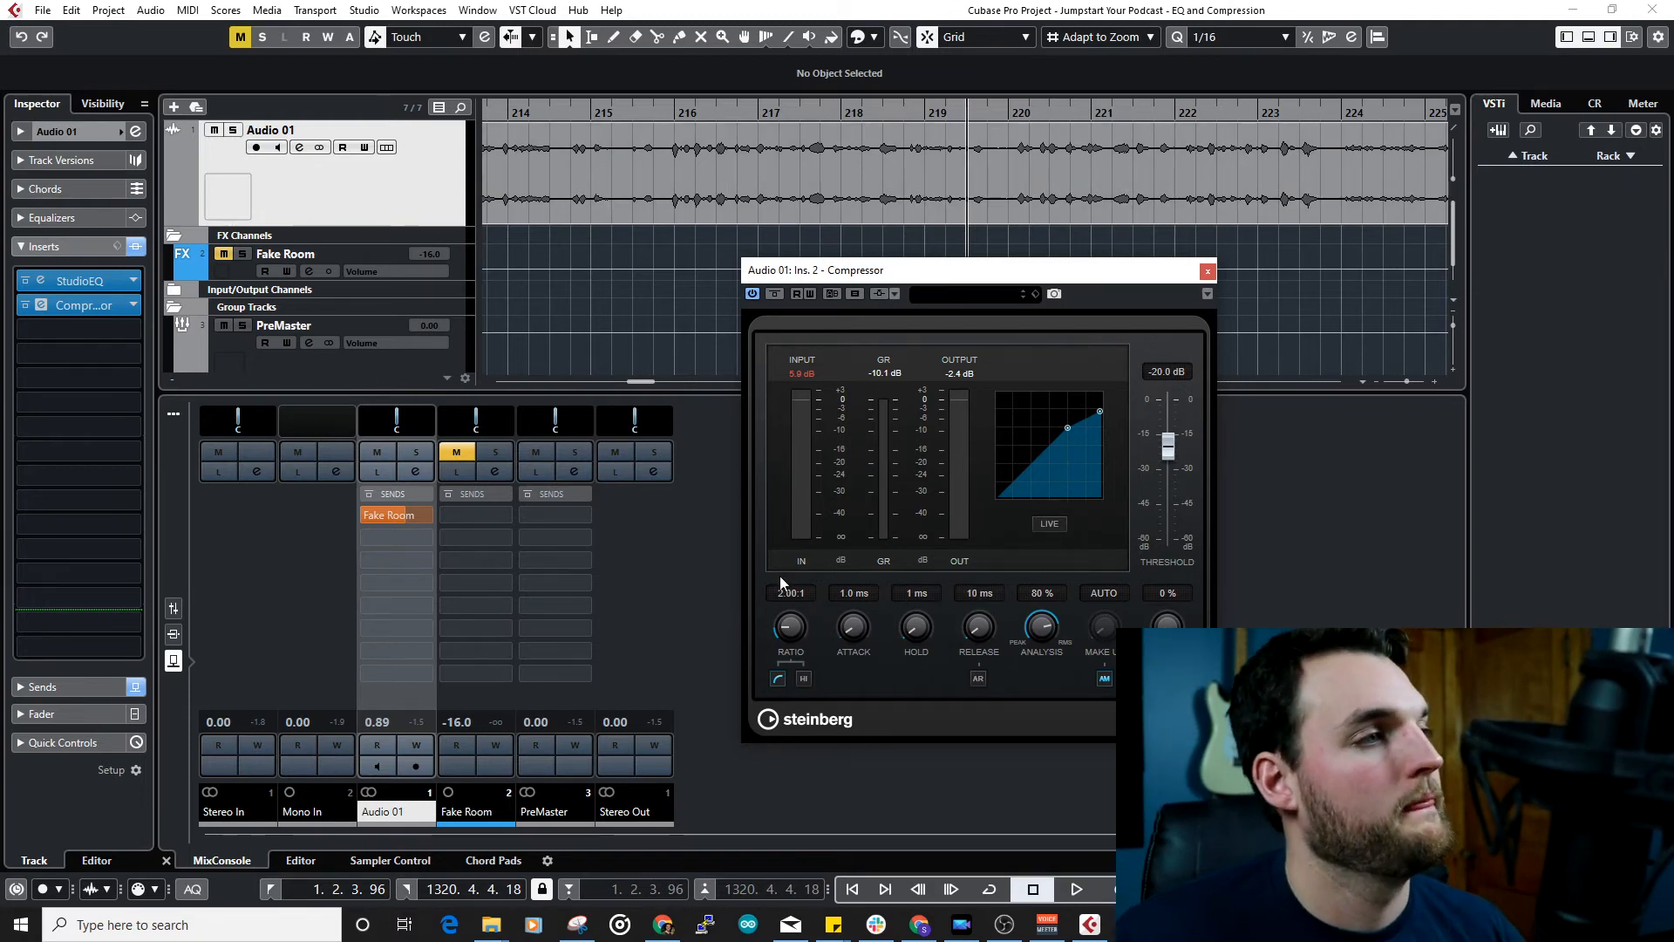
text(4)
key(Return)
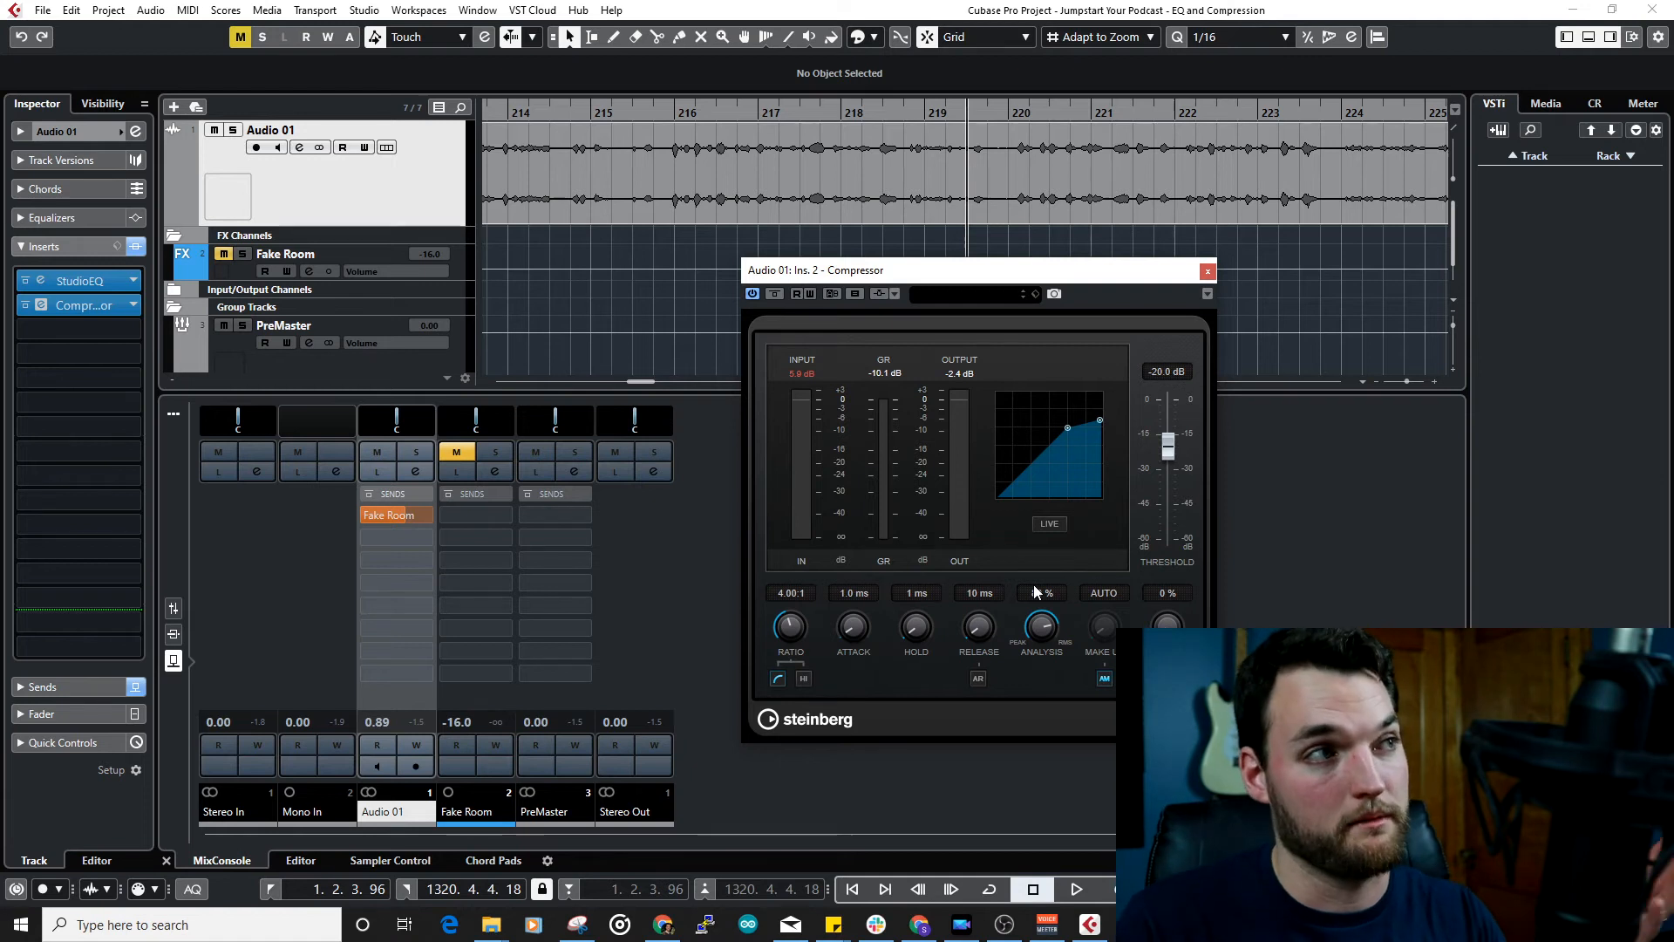
scroll(1181, 149, down, 4)
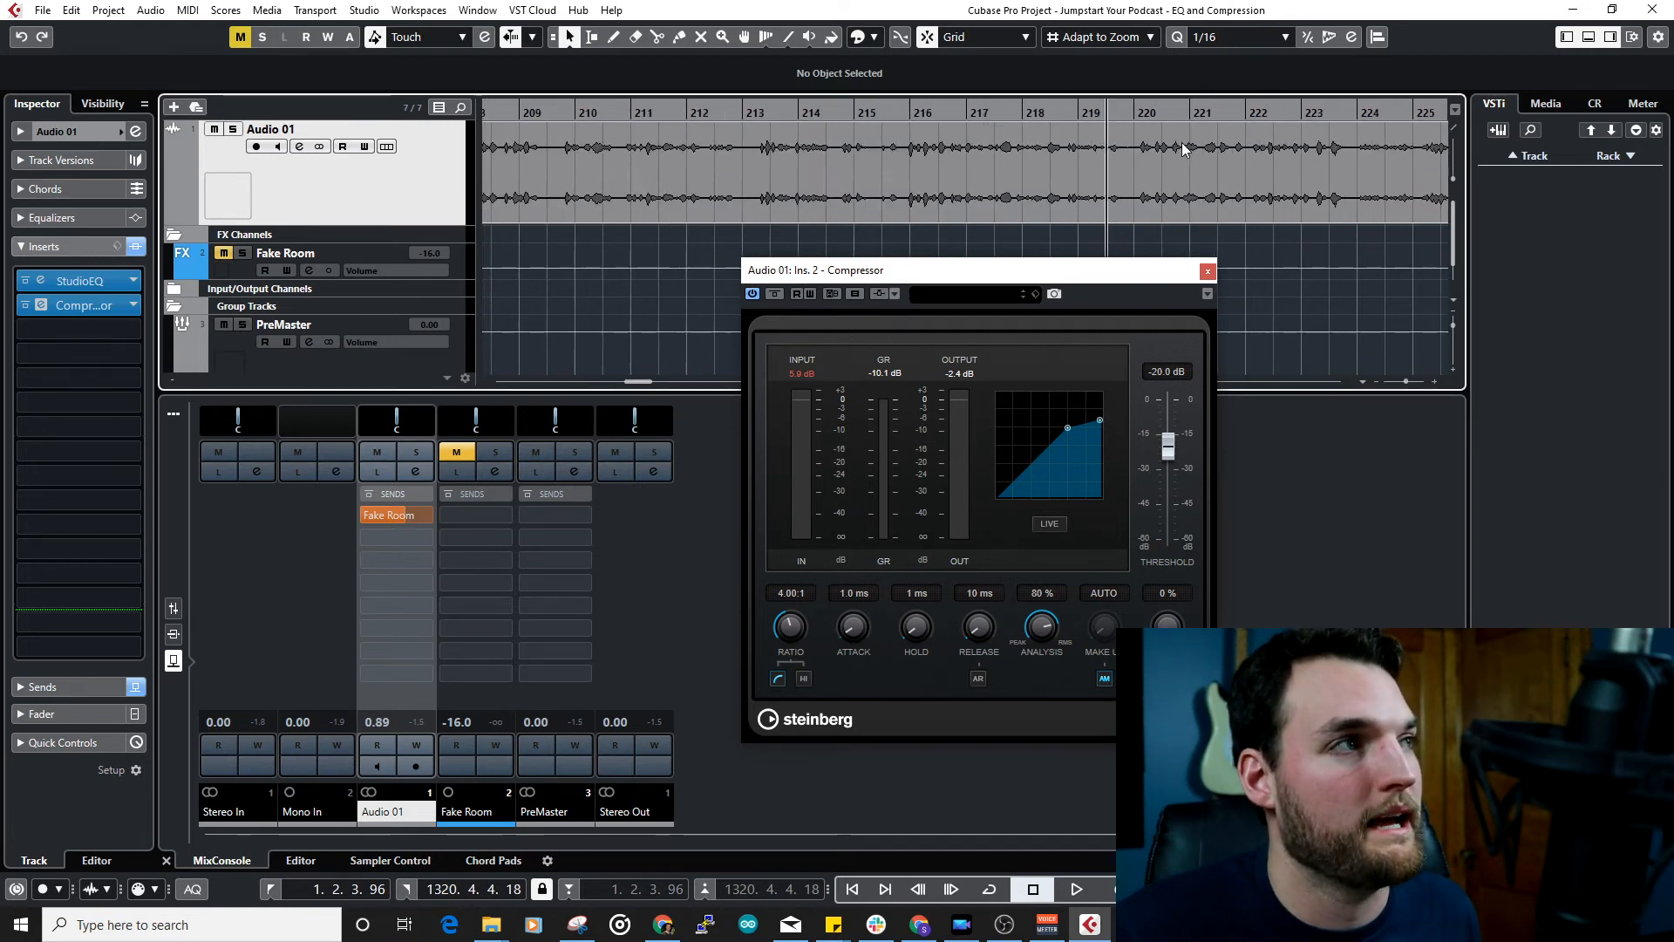
scroll(769, 146, down, 2)
scroll(563, 157, up, 6)
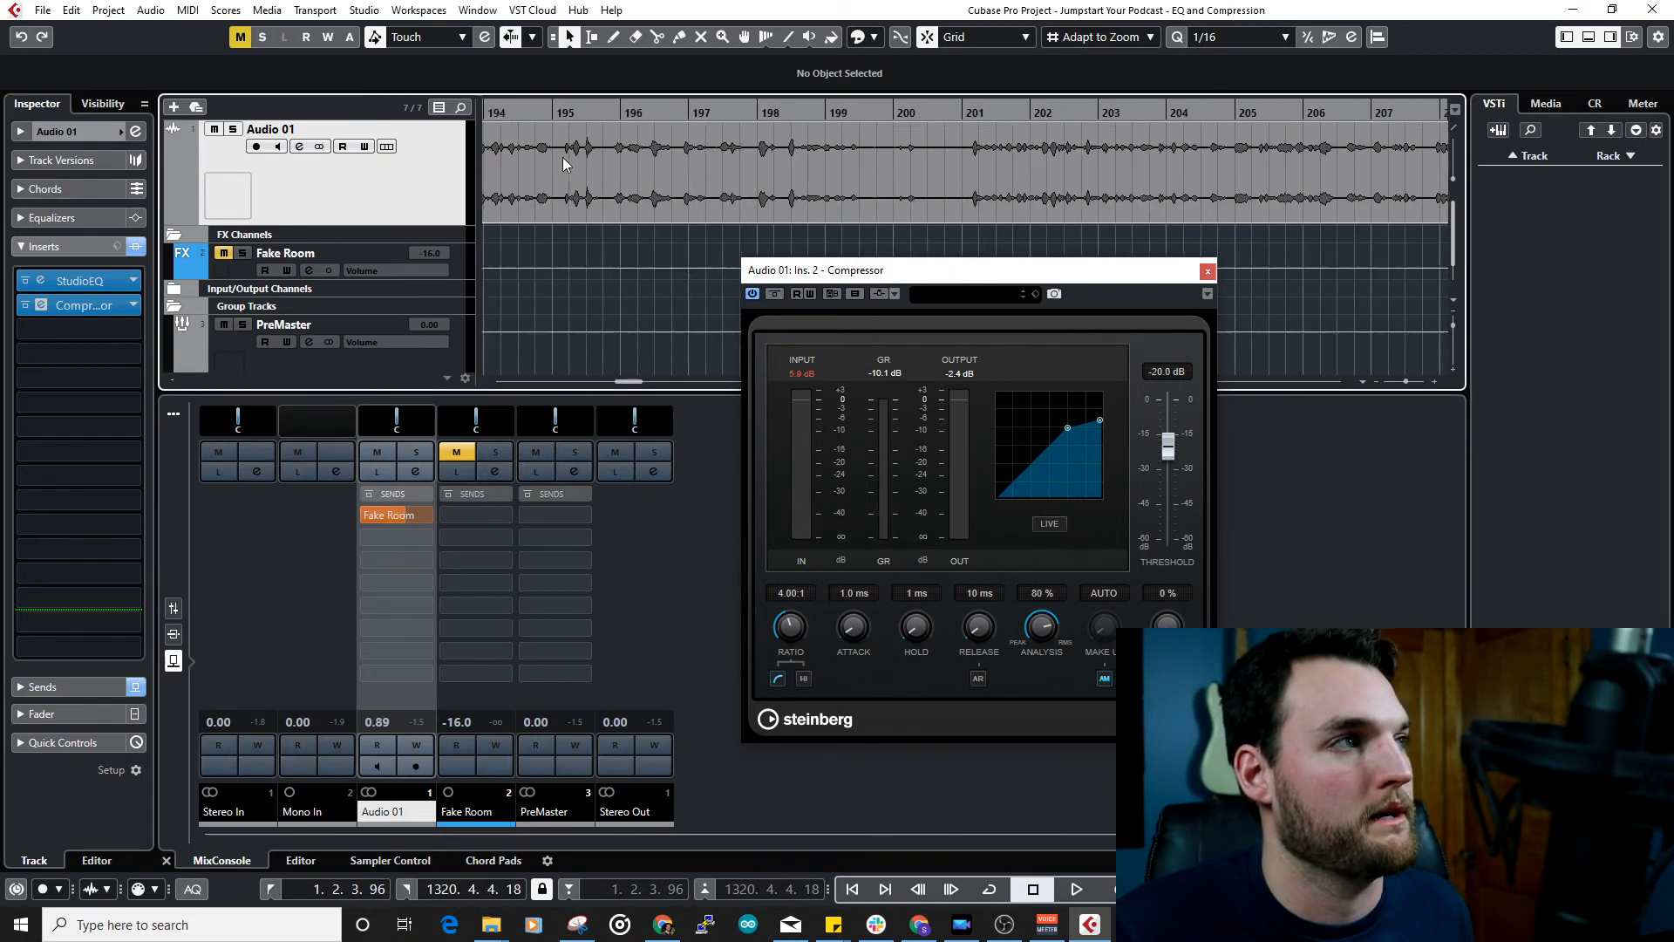
scroll(943, 182, down, 3)
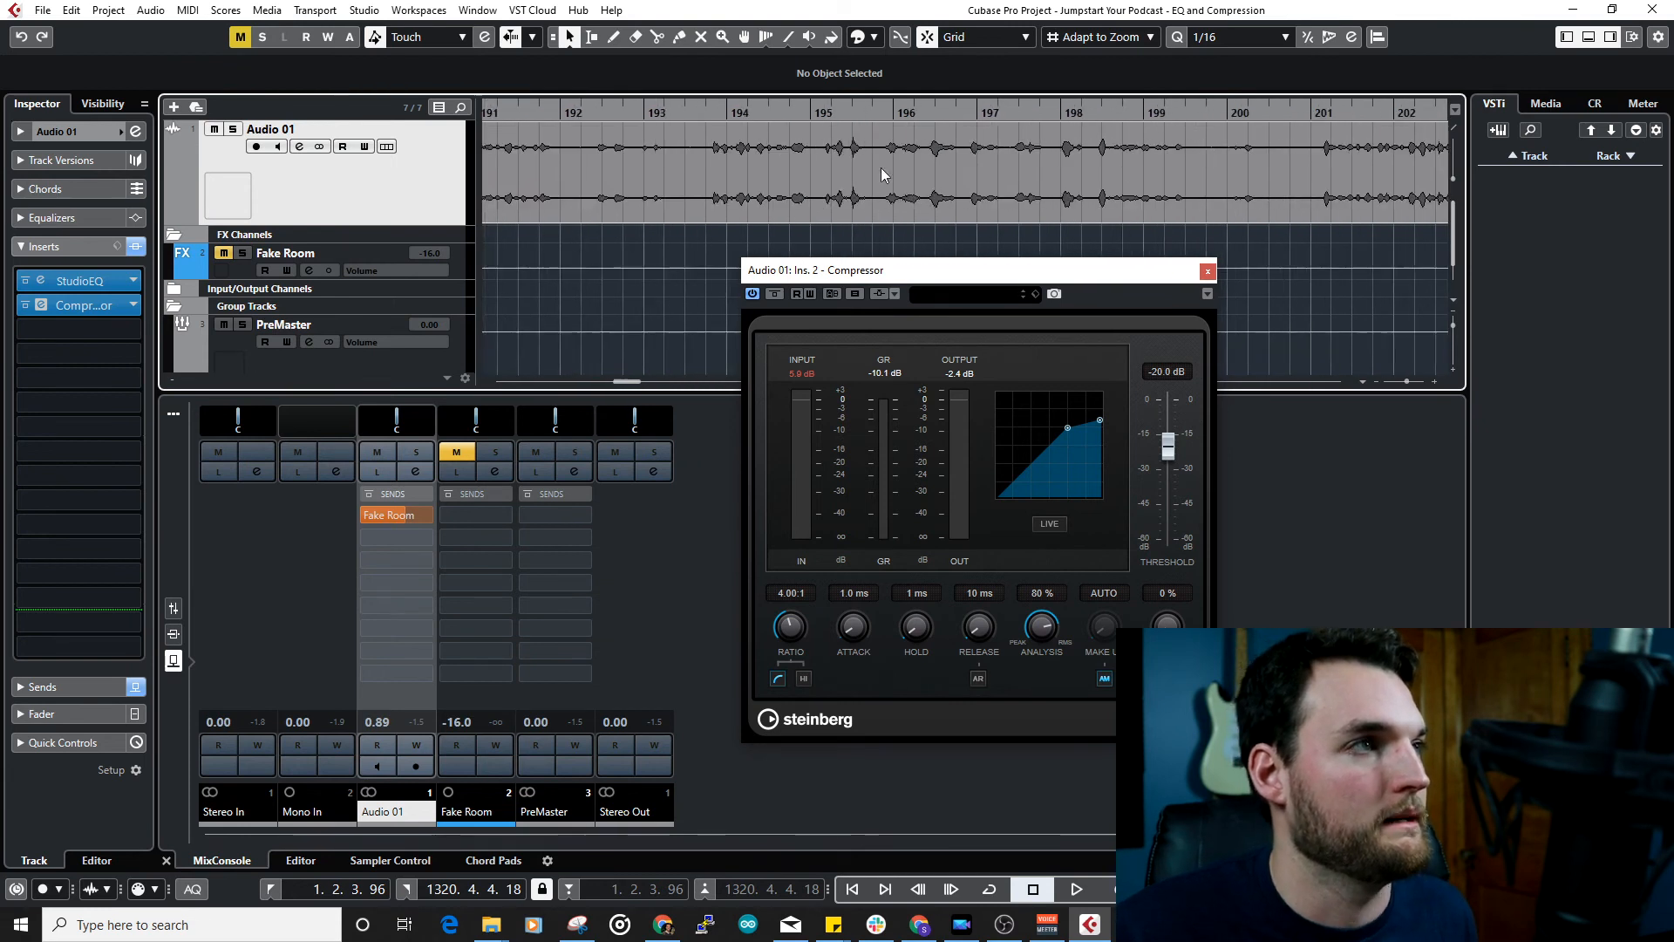
scroll(1033, 174, down, 5)
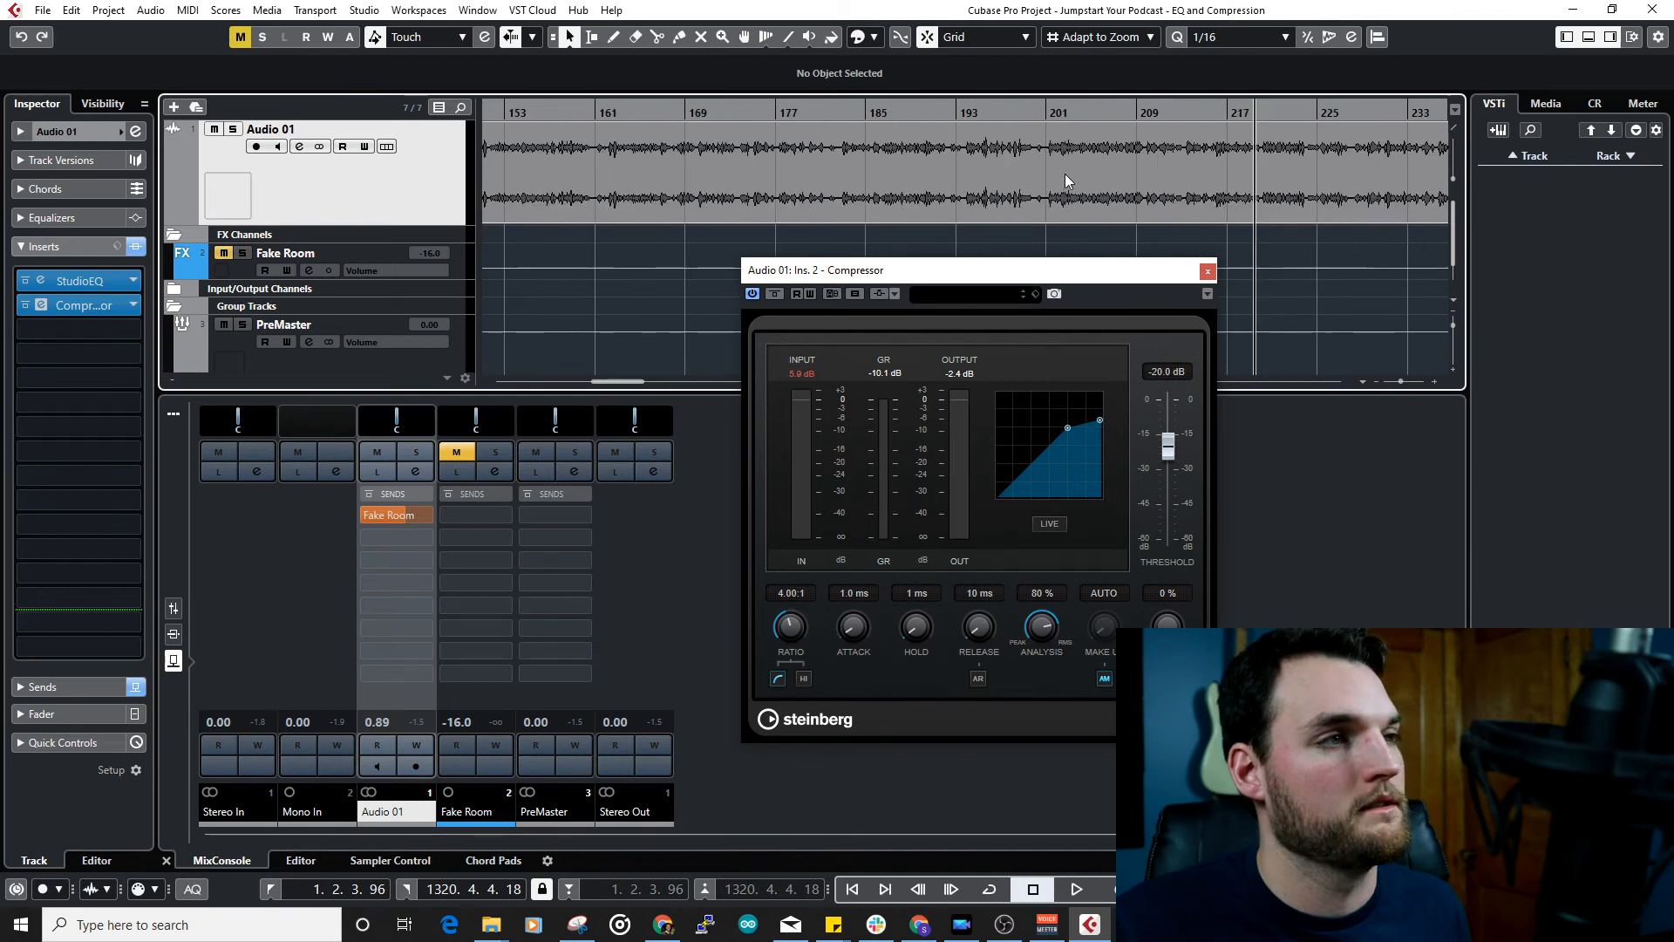
scroll(1088, 173, up, 2)
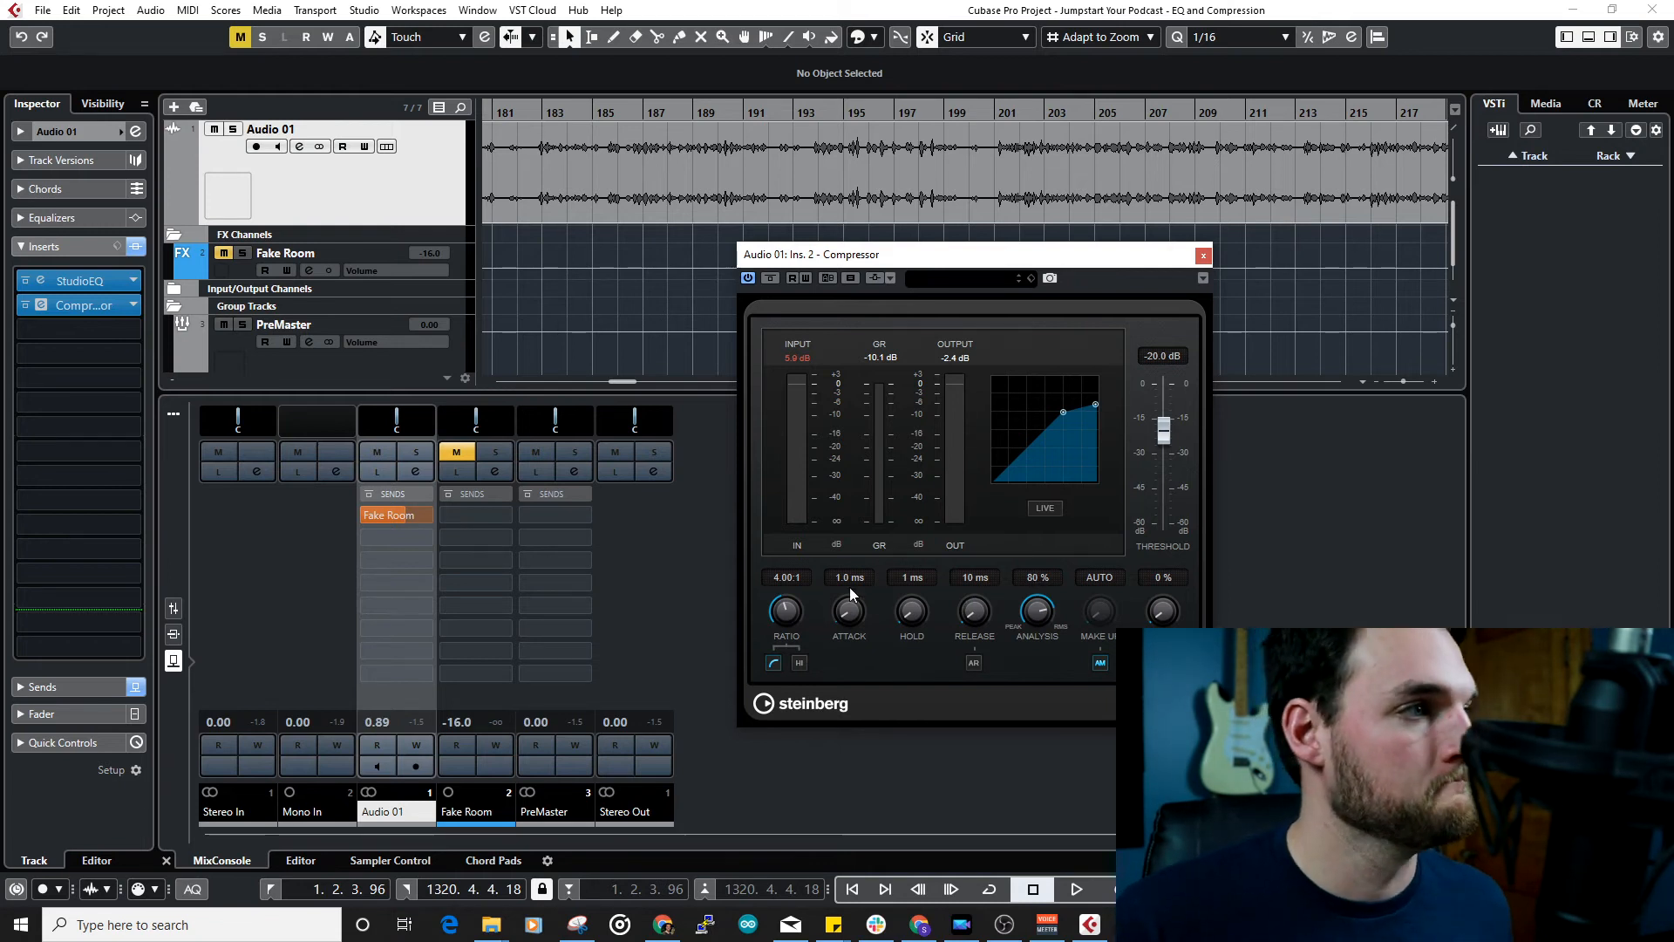
Step: Set the Compressor's analysis to 50 % and turn off automatic make-up gain, with the dry mix at 0 %
click(792, 359)
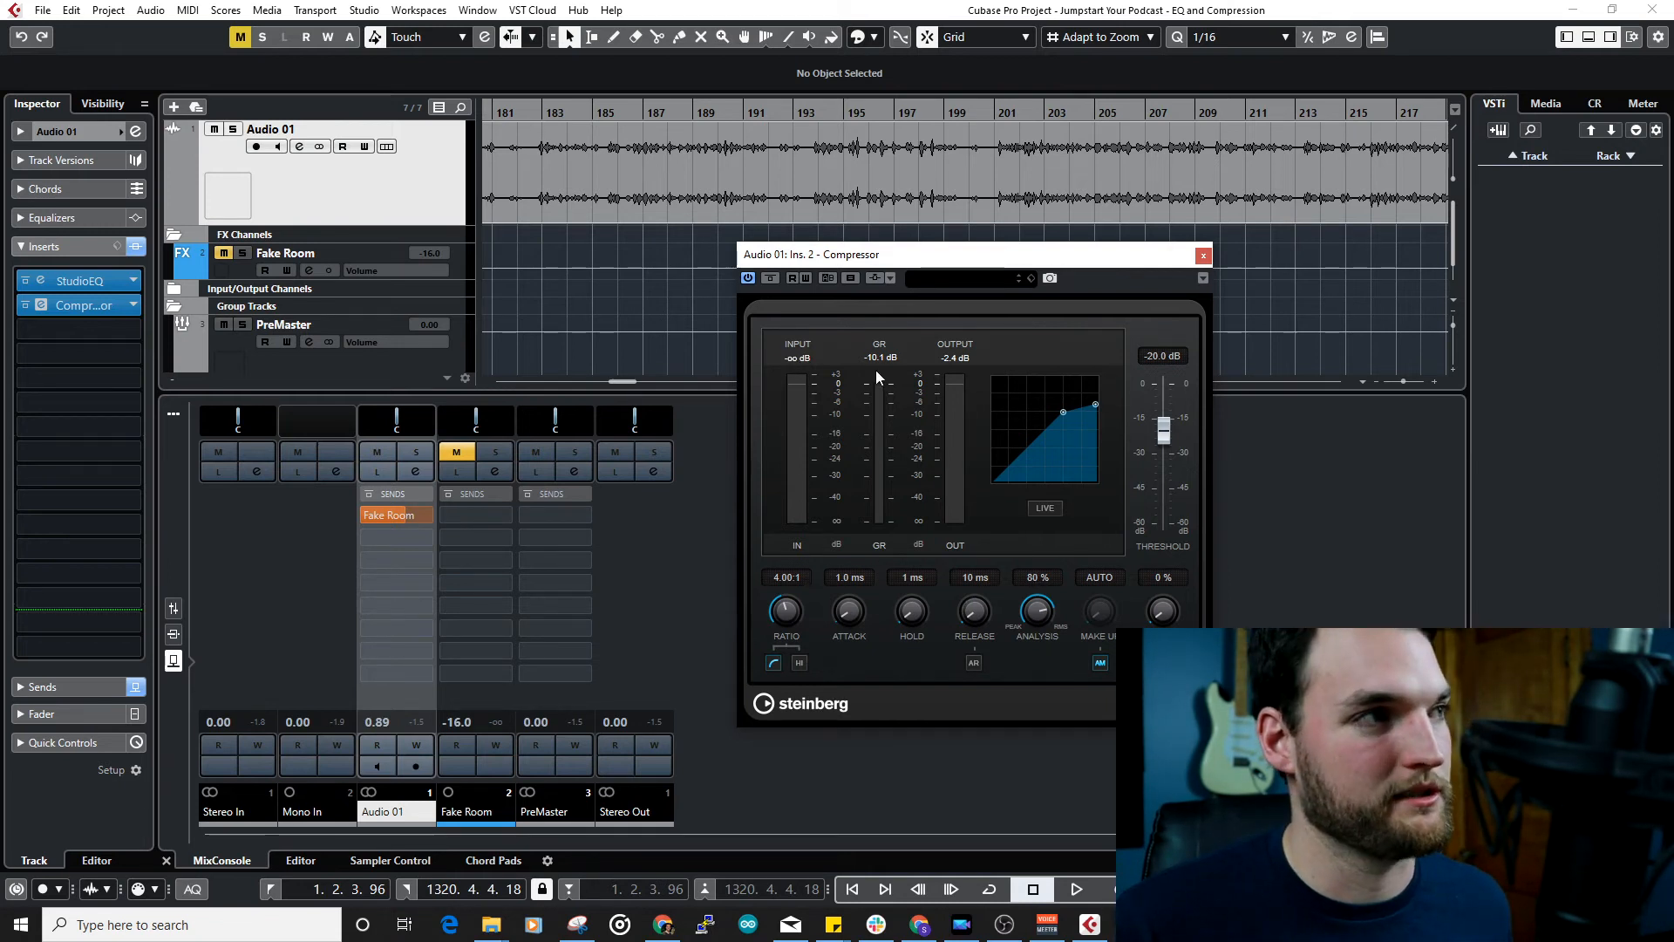
click(1029, 578)
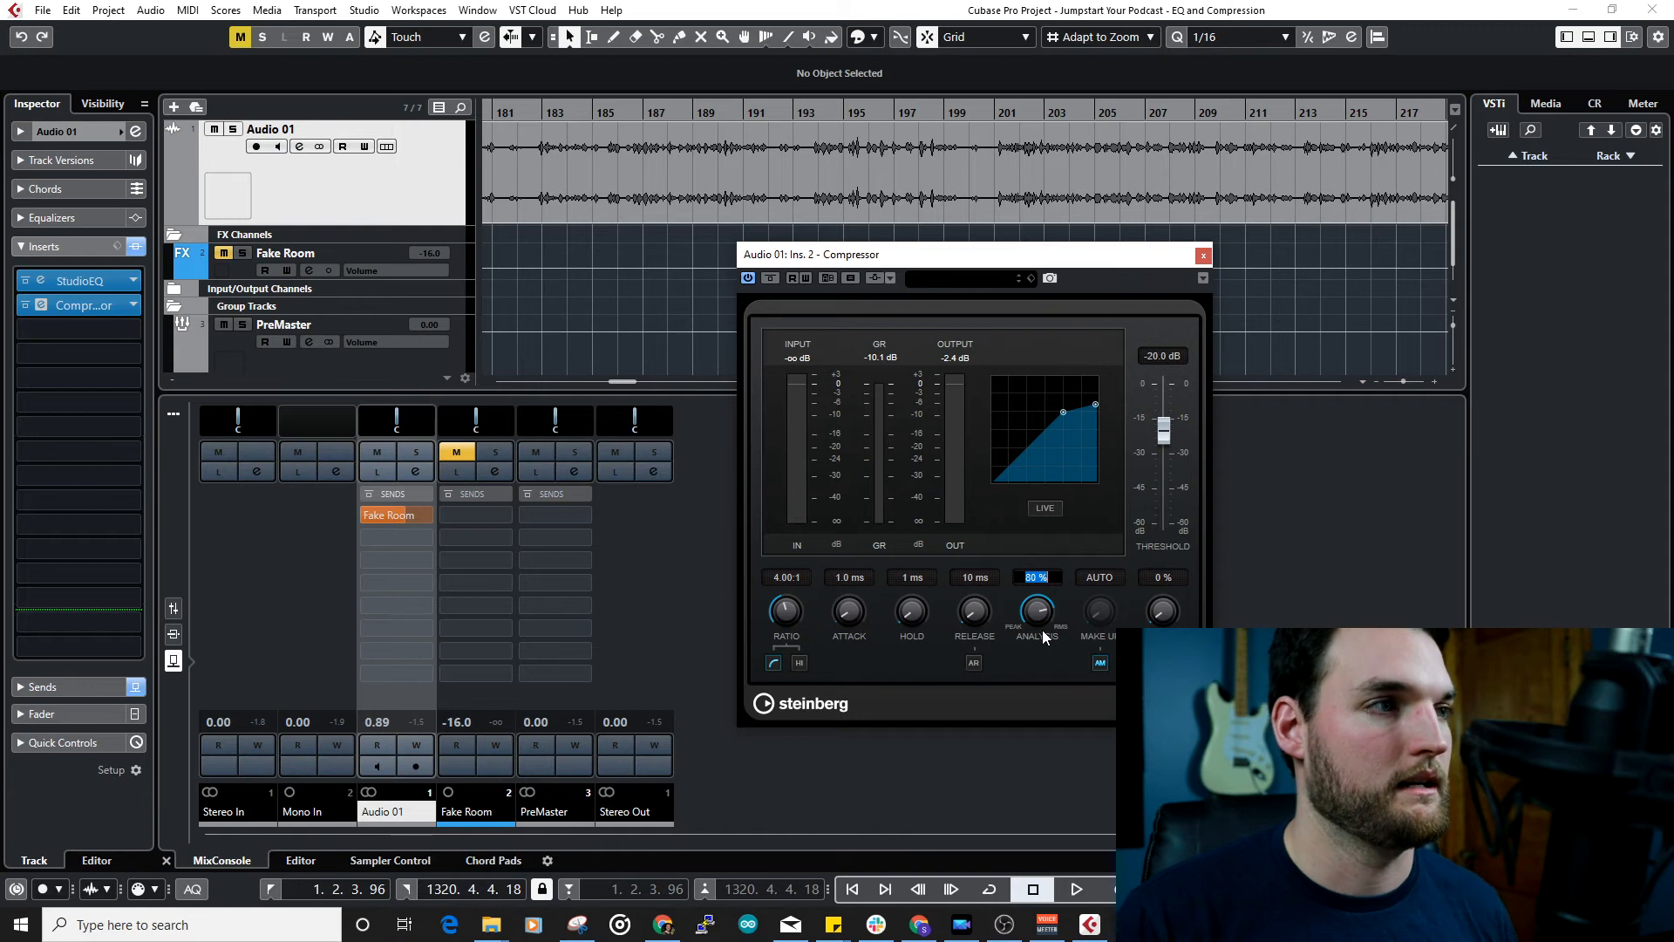
text(50)
key(Return)
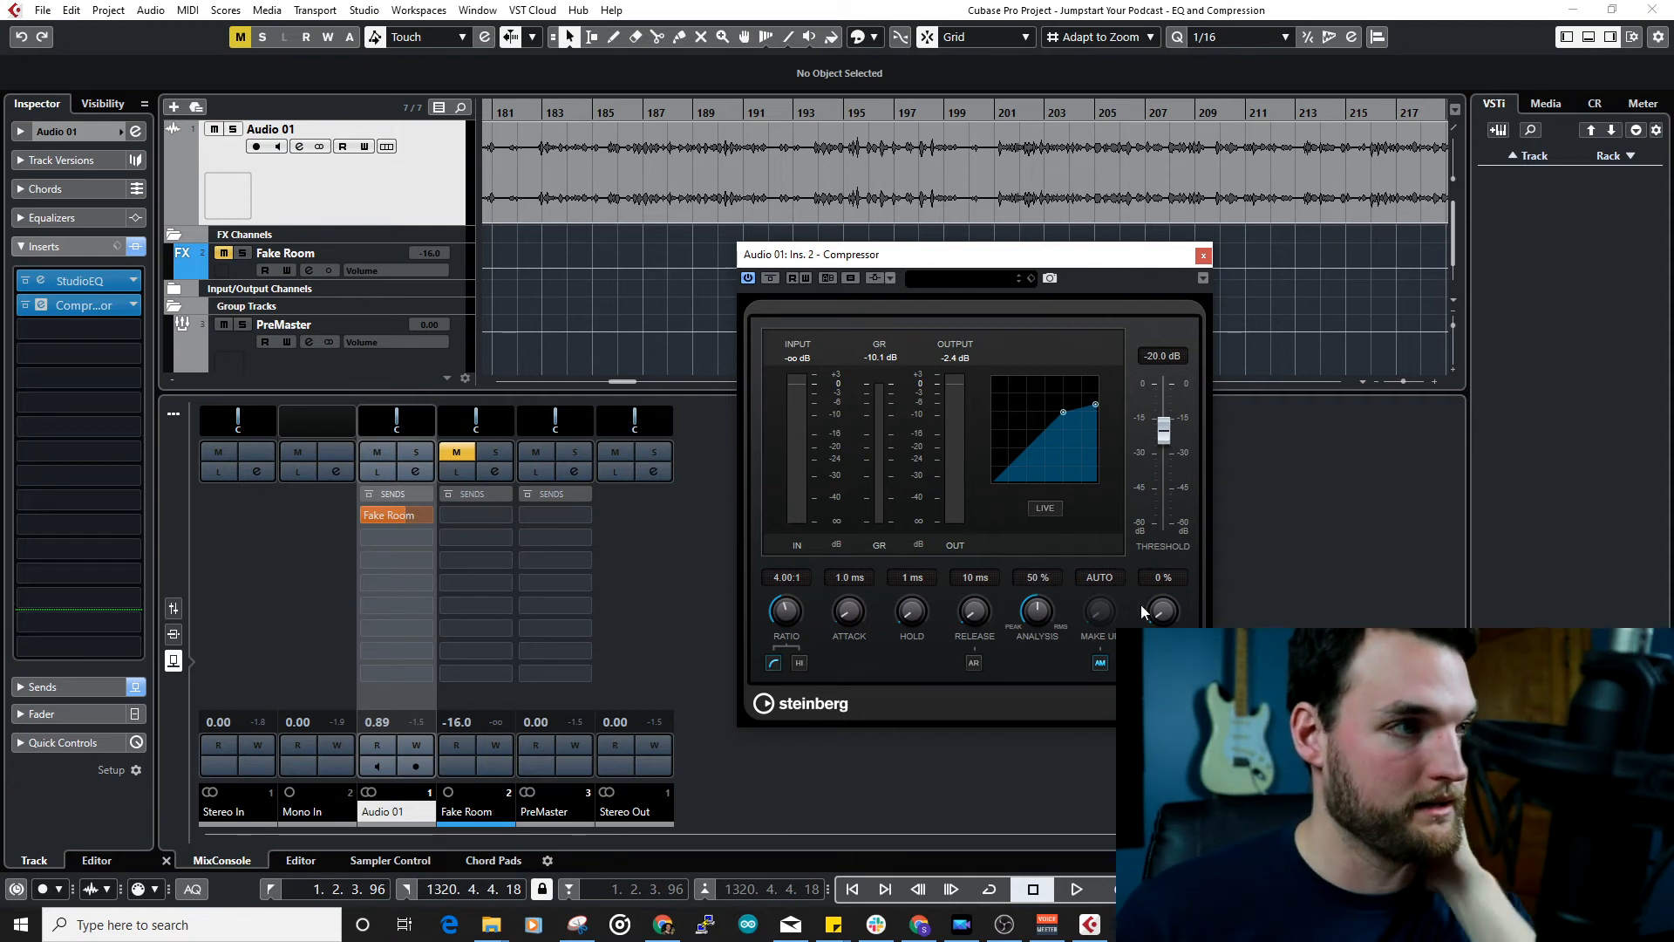
click(1100, 665)
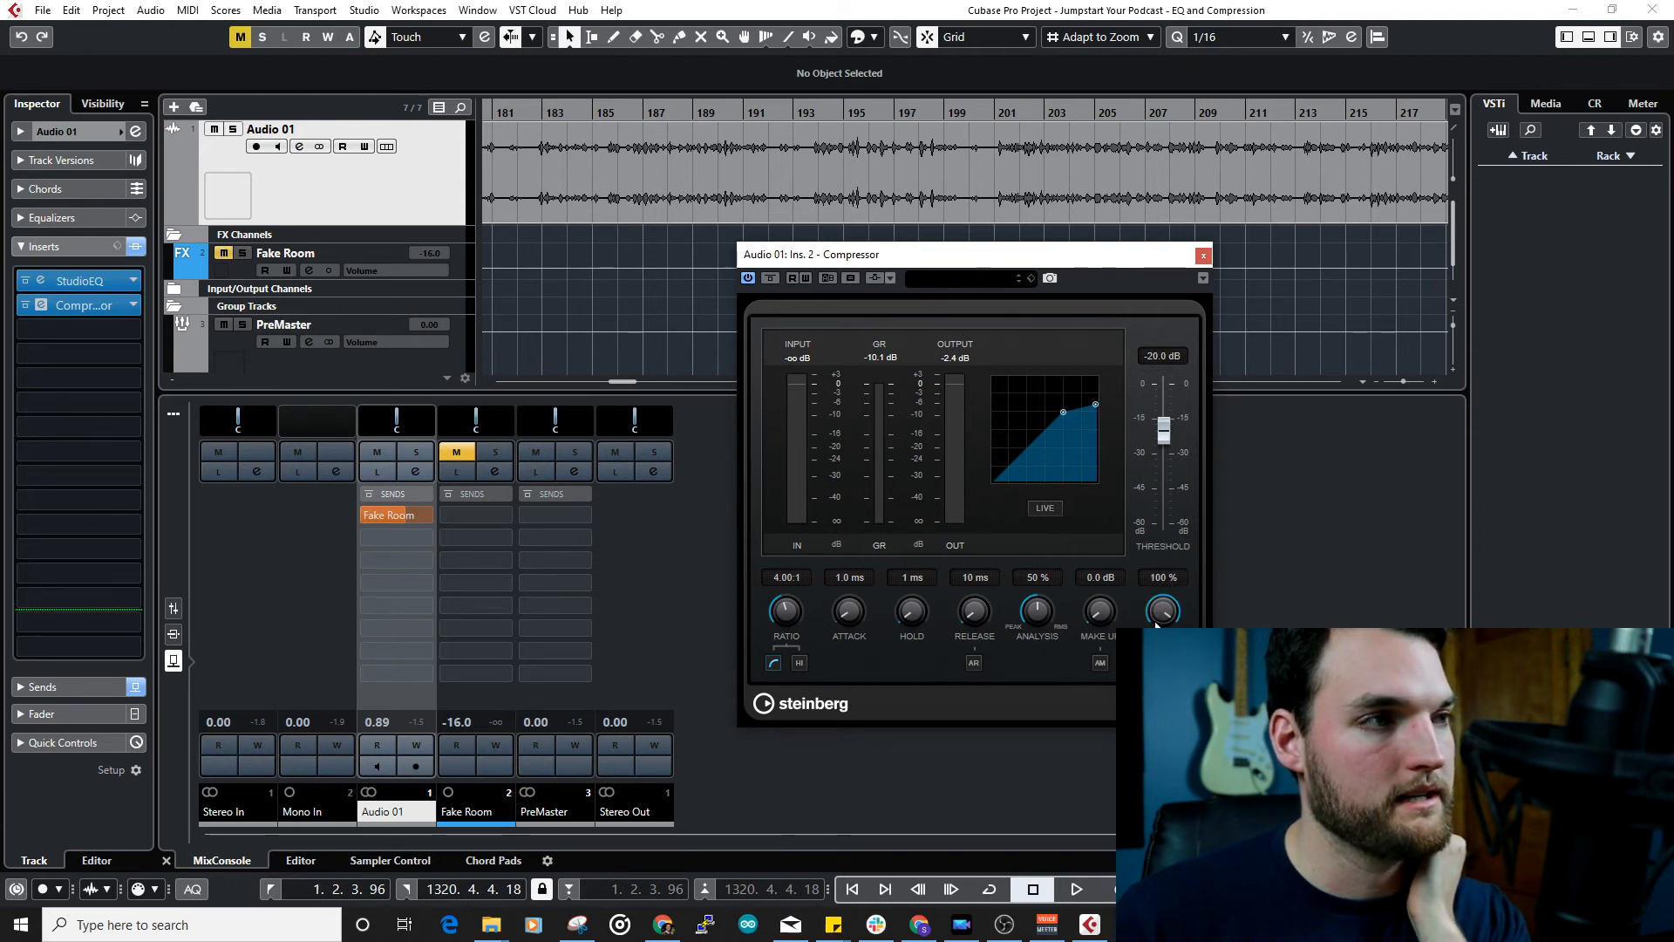
drag(1168, 596, 1169, 637)
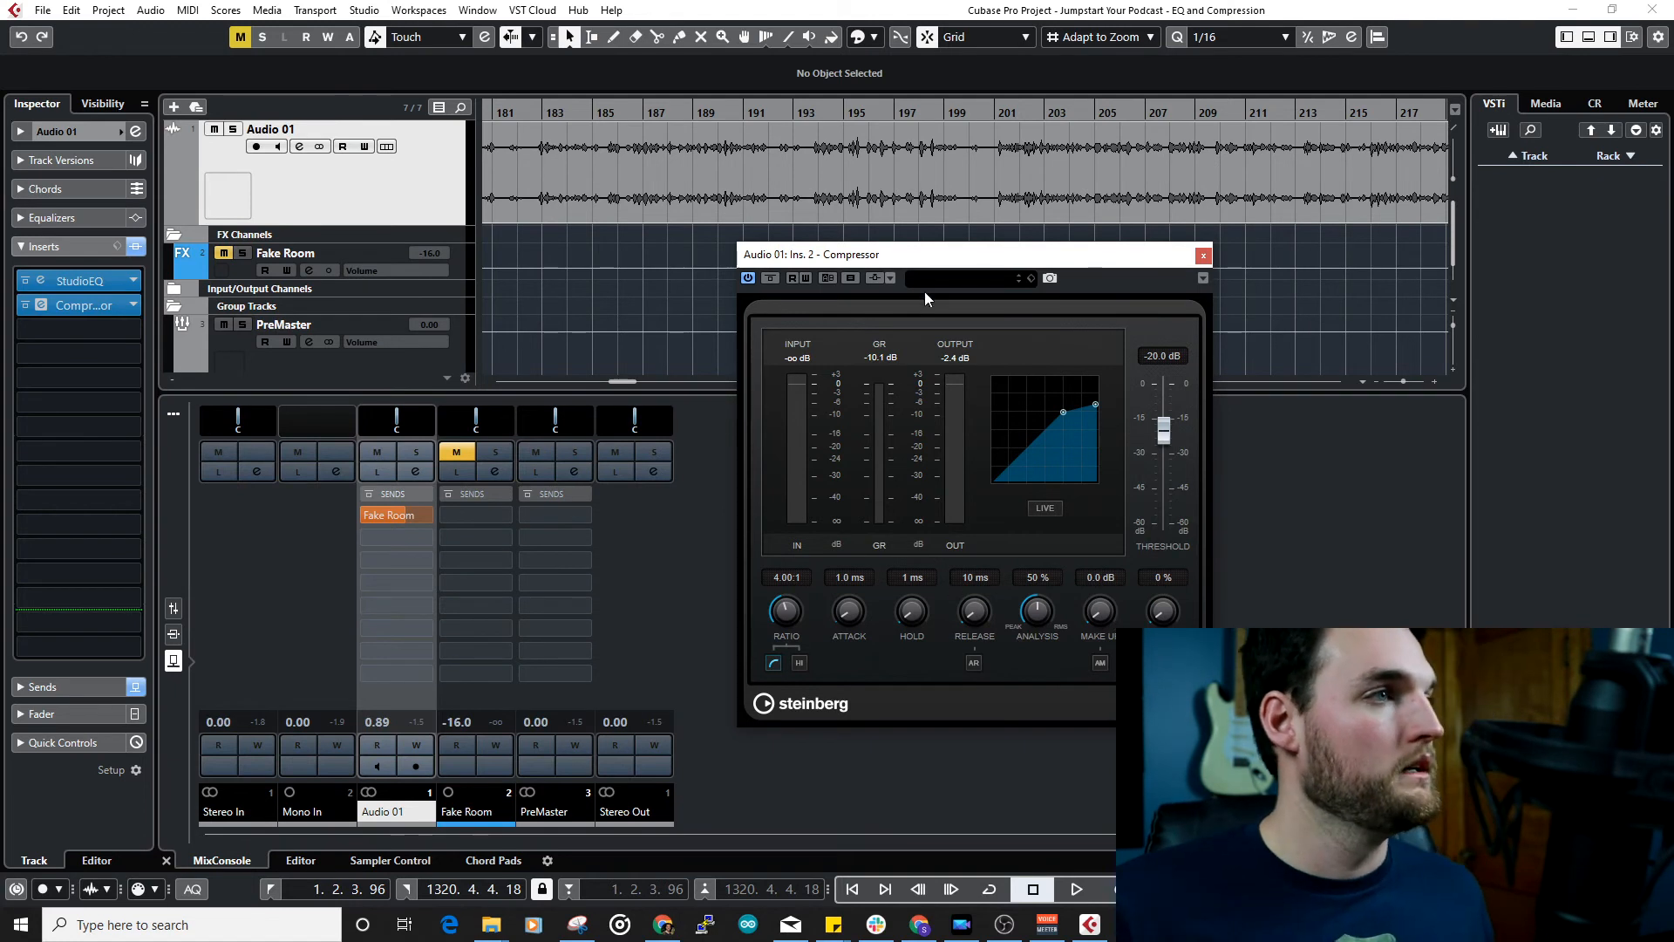
Step: Play the recording from about bar 195, lower the Compressor's threshold to -24.8 dB, and stop playback
key(space)
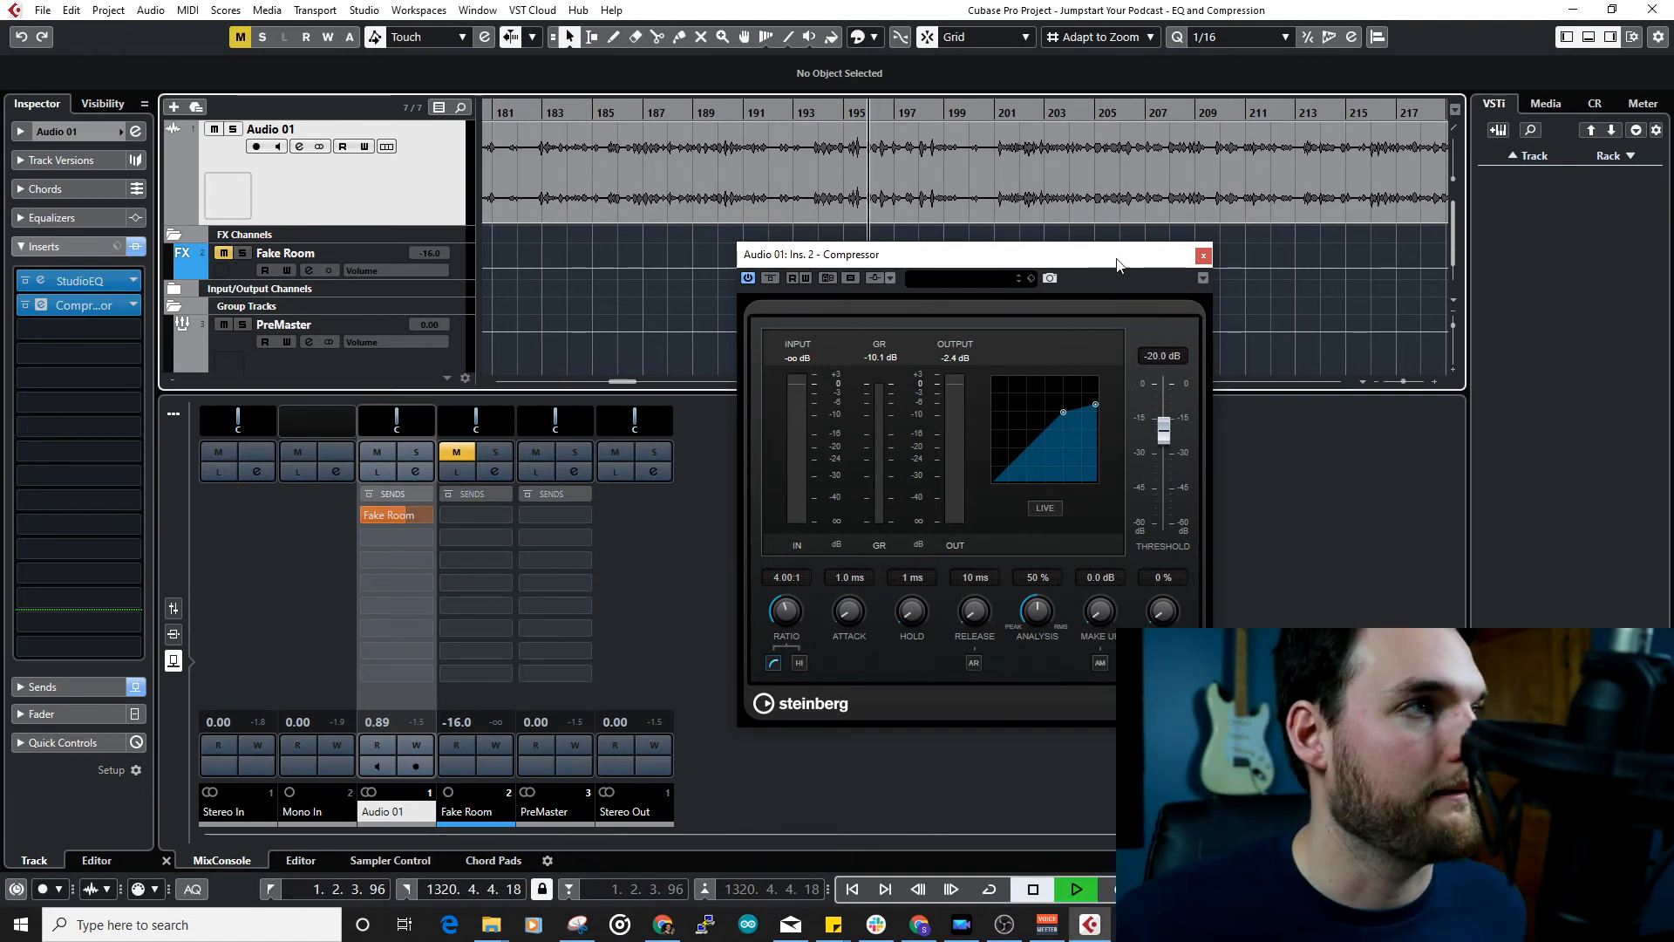
key(ctrl+scroll)
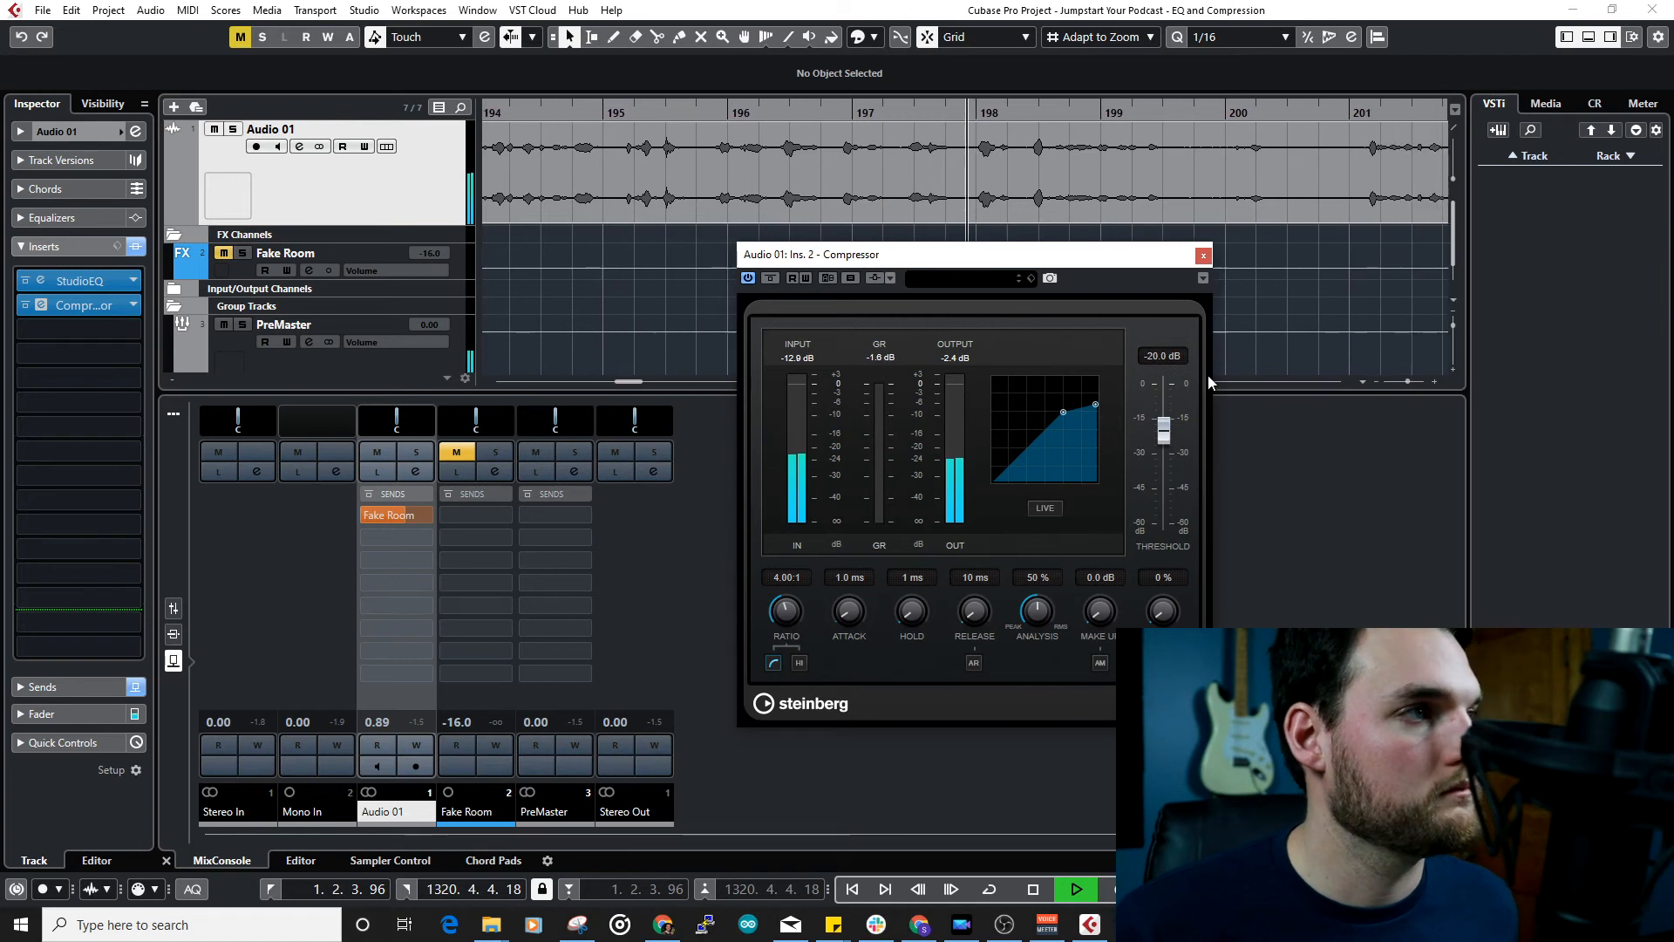
drag(1163, 431, 1164, 434)
click(883, 357)
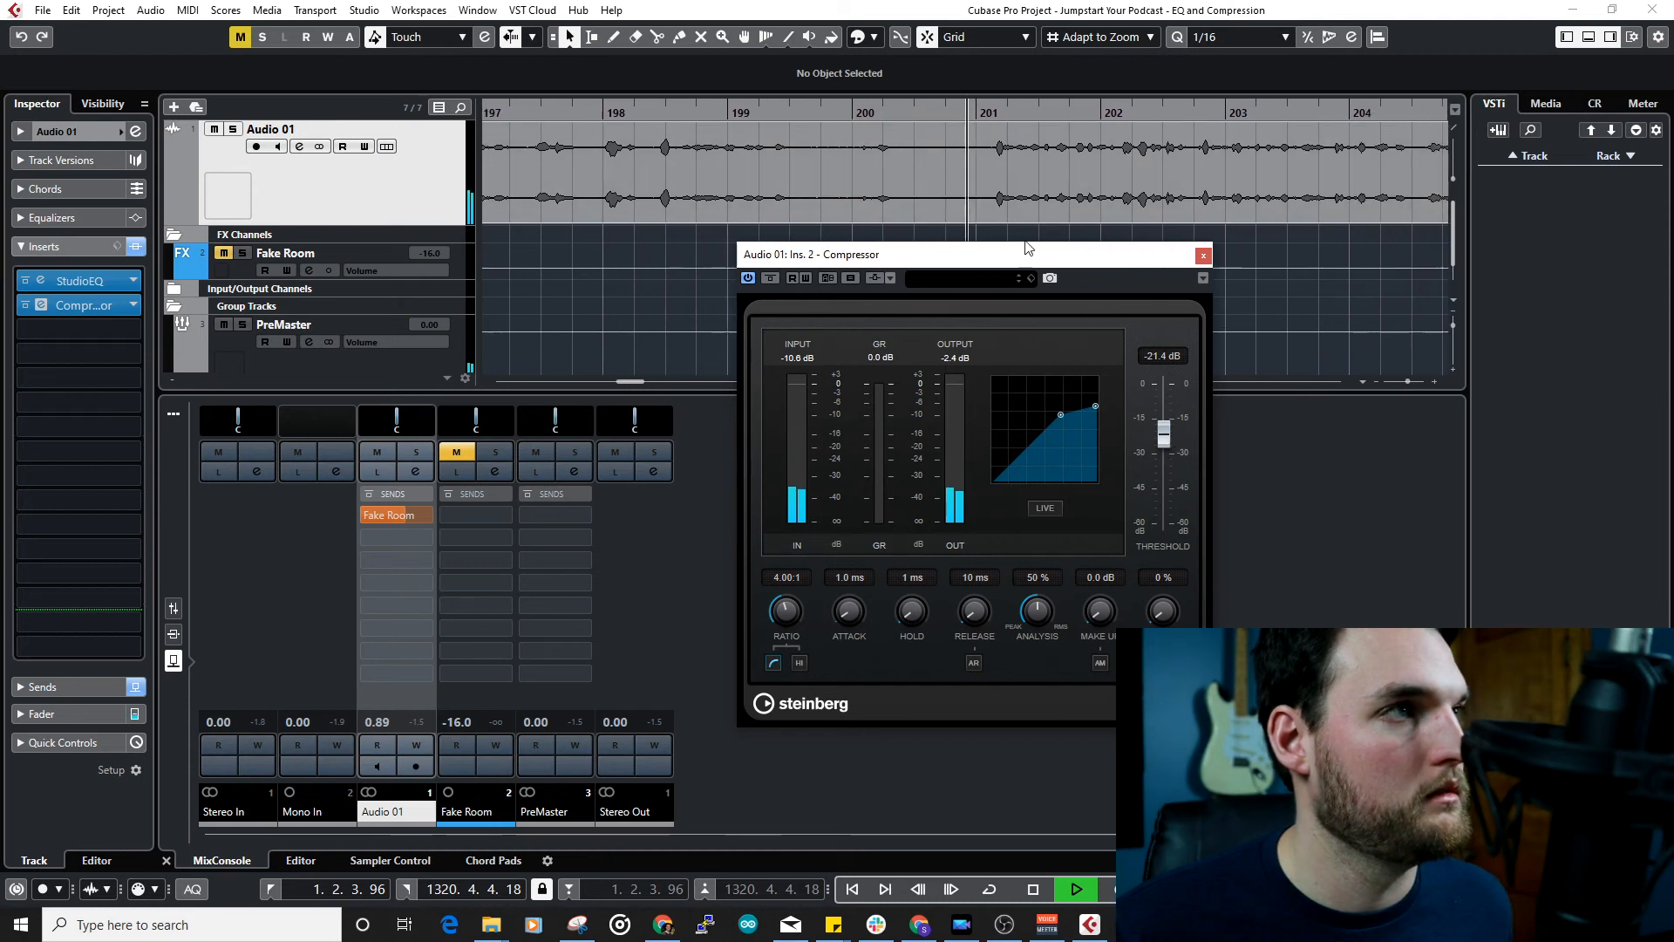
drag(1164, 435, 1169, 443)
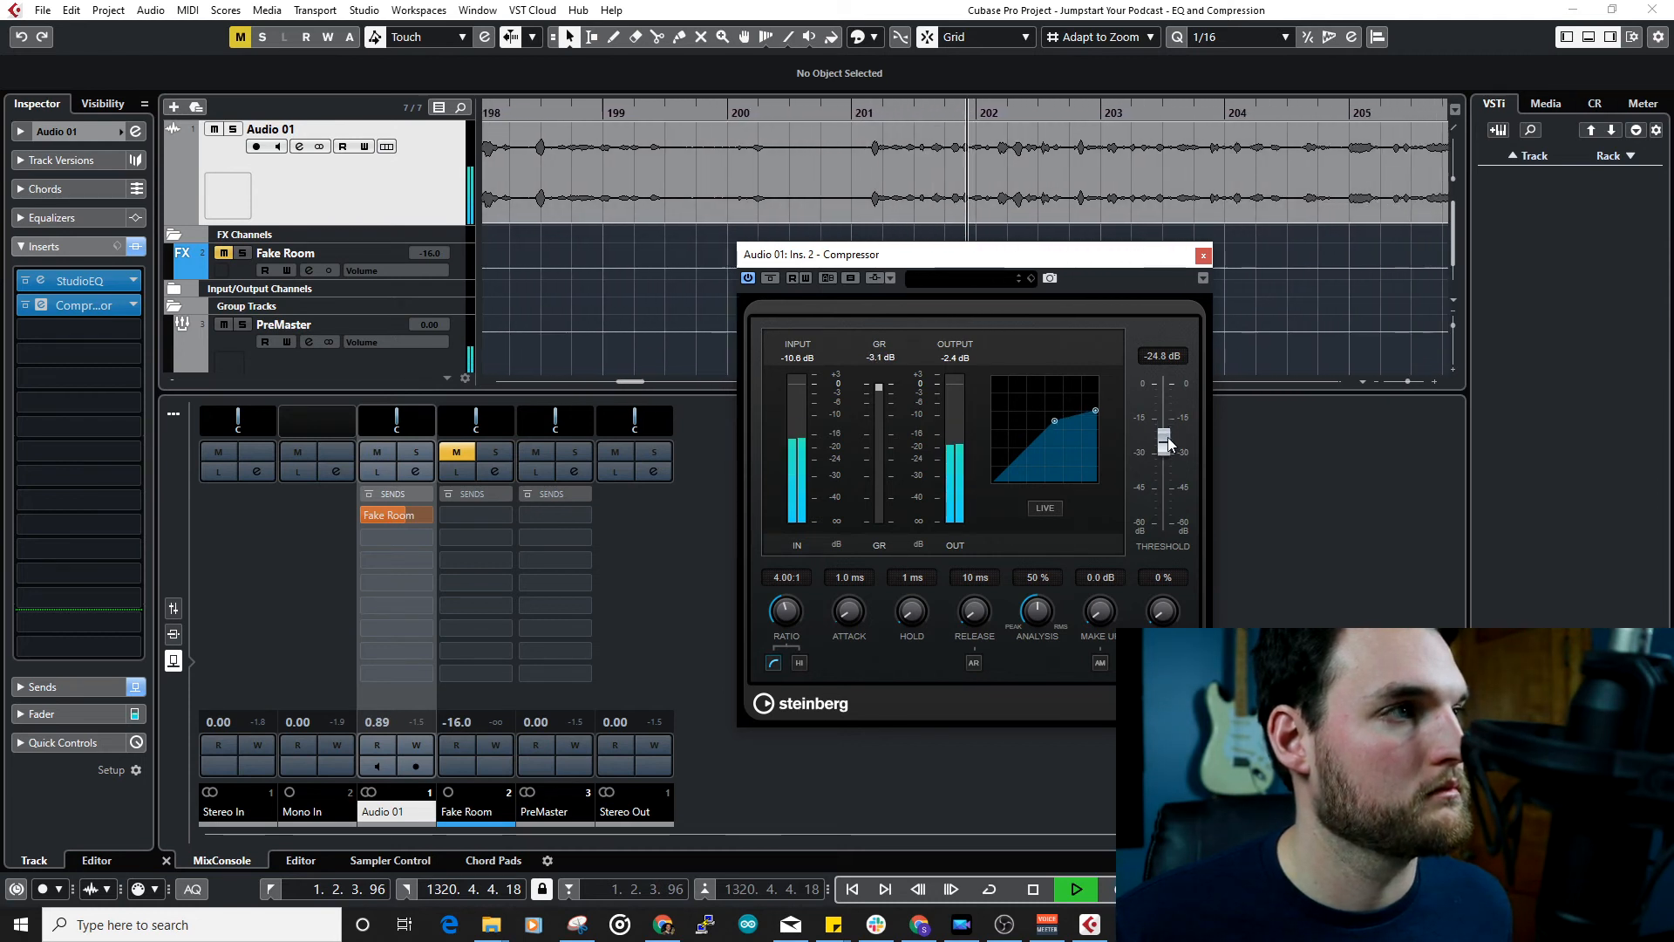
scroll(1027, 208, down, 5)
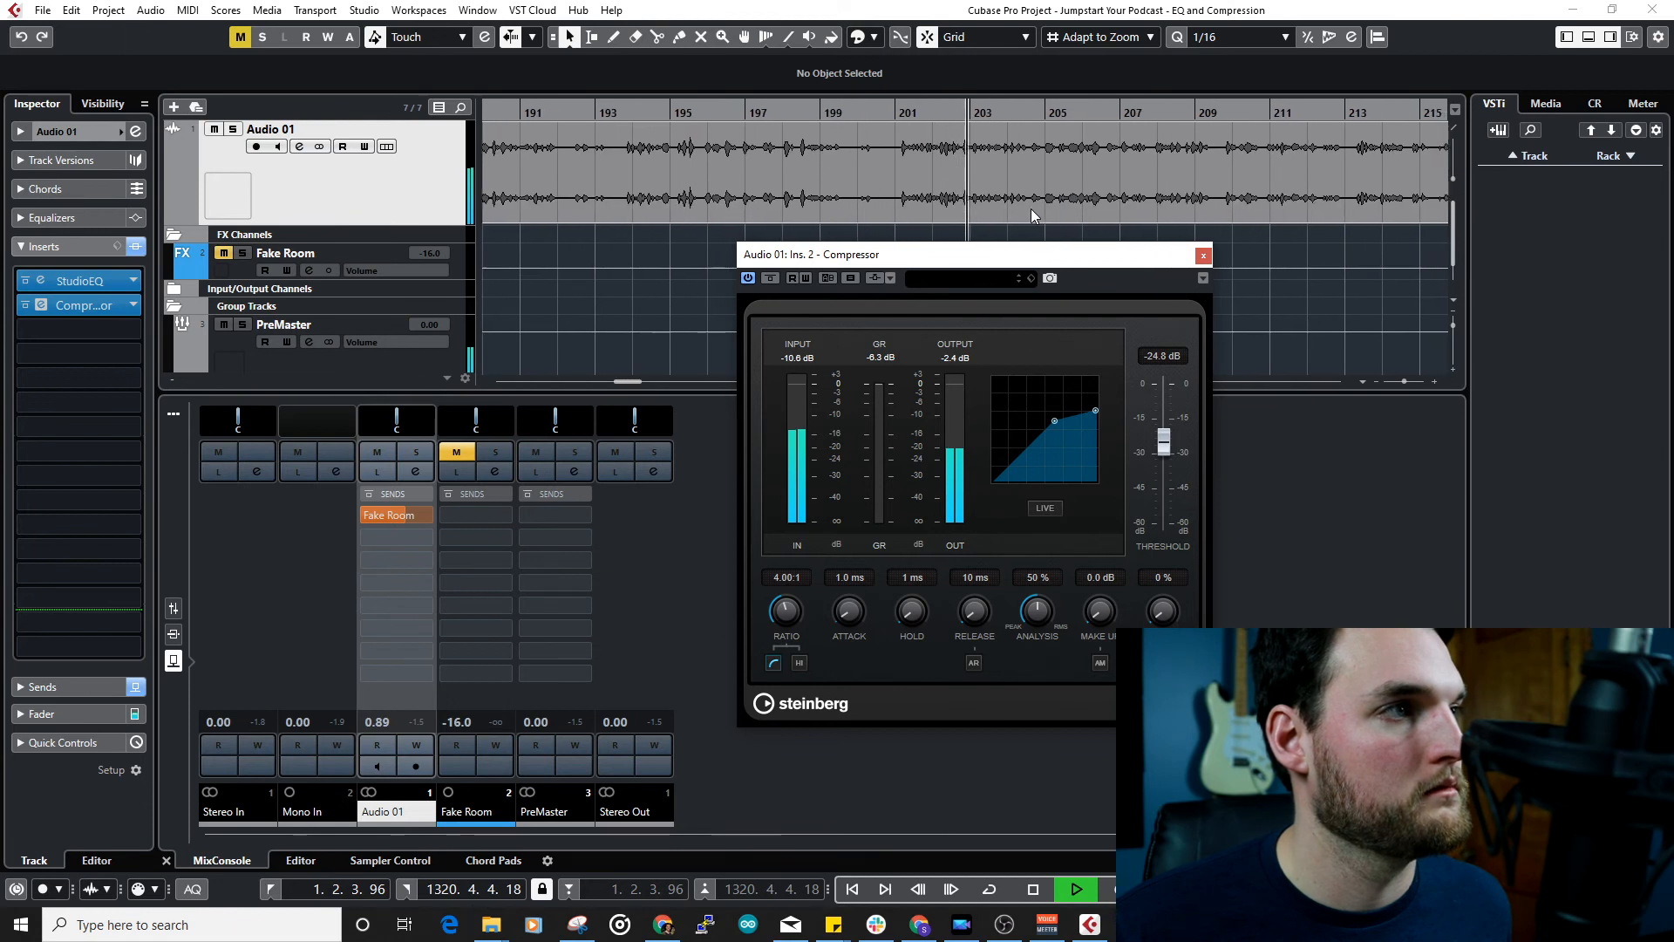
key(space)
Step: Audition the louder passage around bar 316 and fine-tune the Compressor's threshold to -24.4 dB
scroll(844, 170, down, 8)
scroll(869, 170, down, 3)
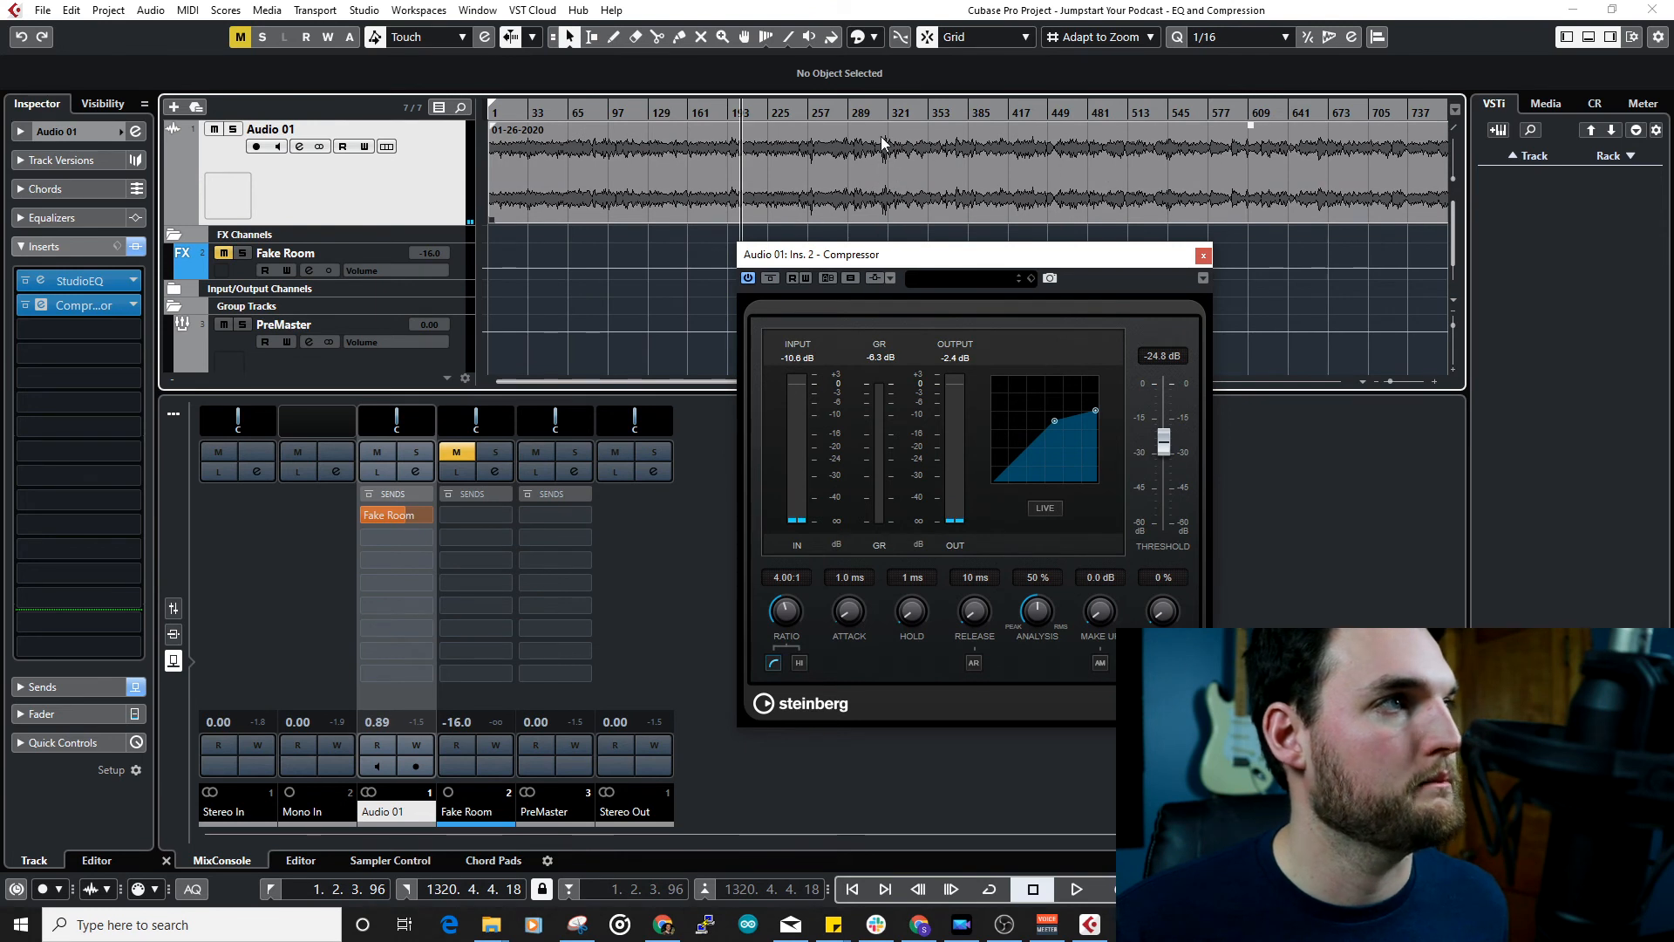
drag(887, 123, 1038, 176)
key(space)
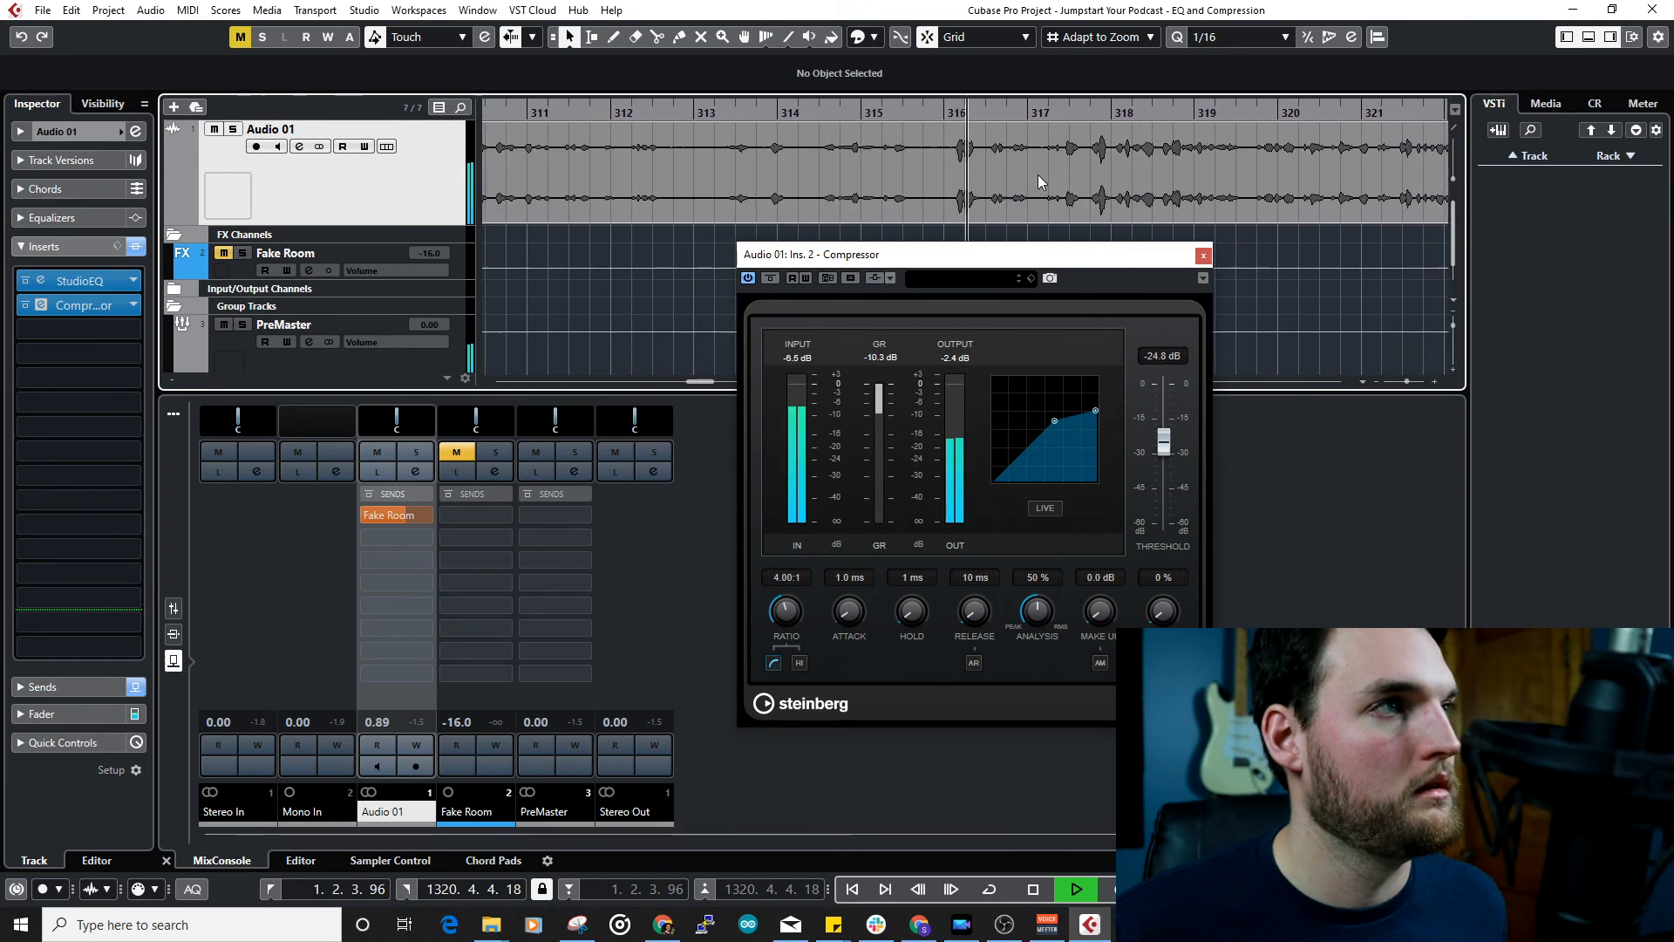
key(space)
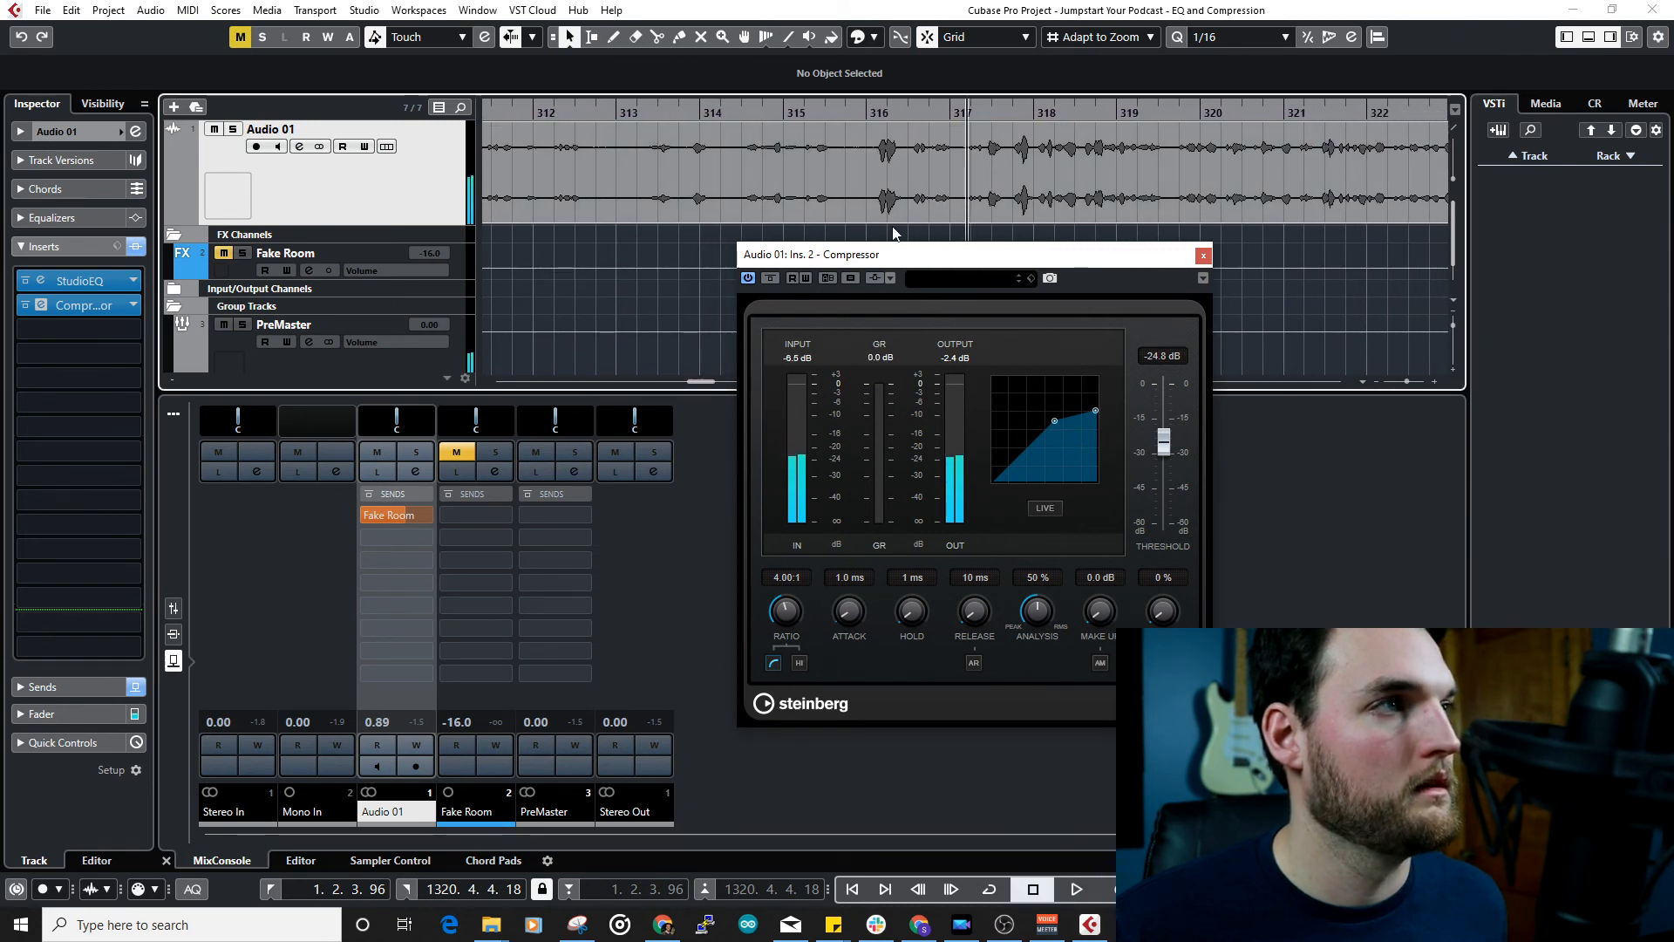
click(885, 110)
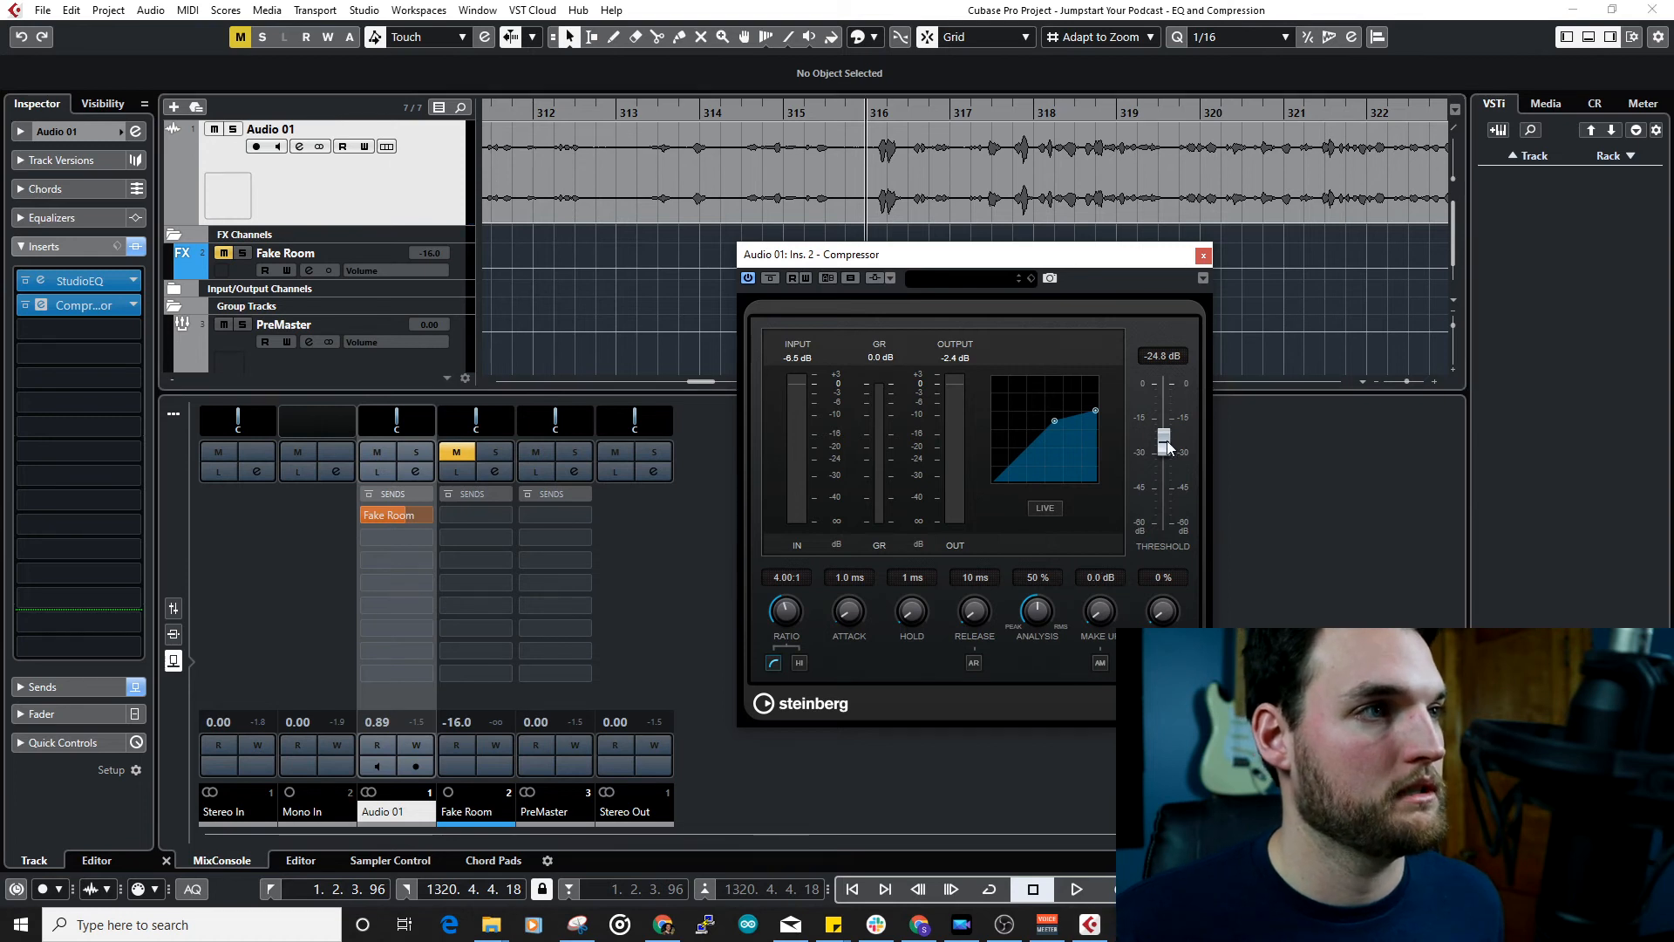
key(space)
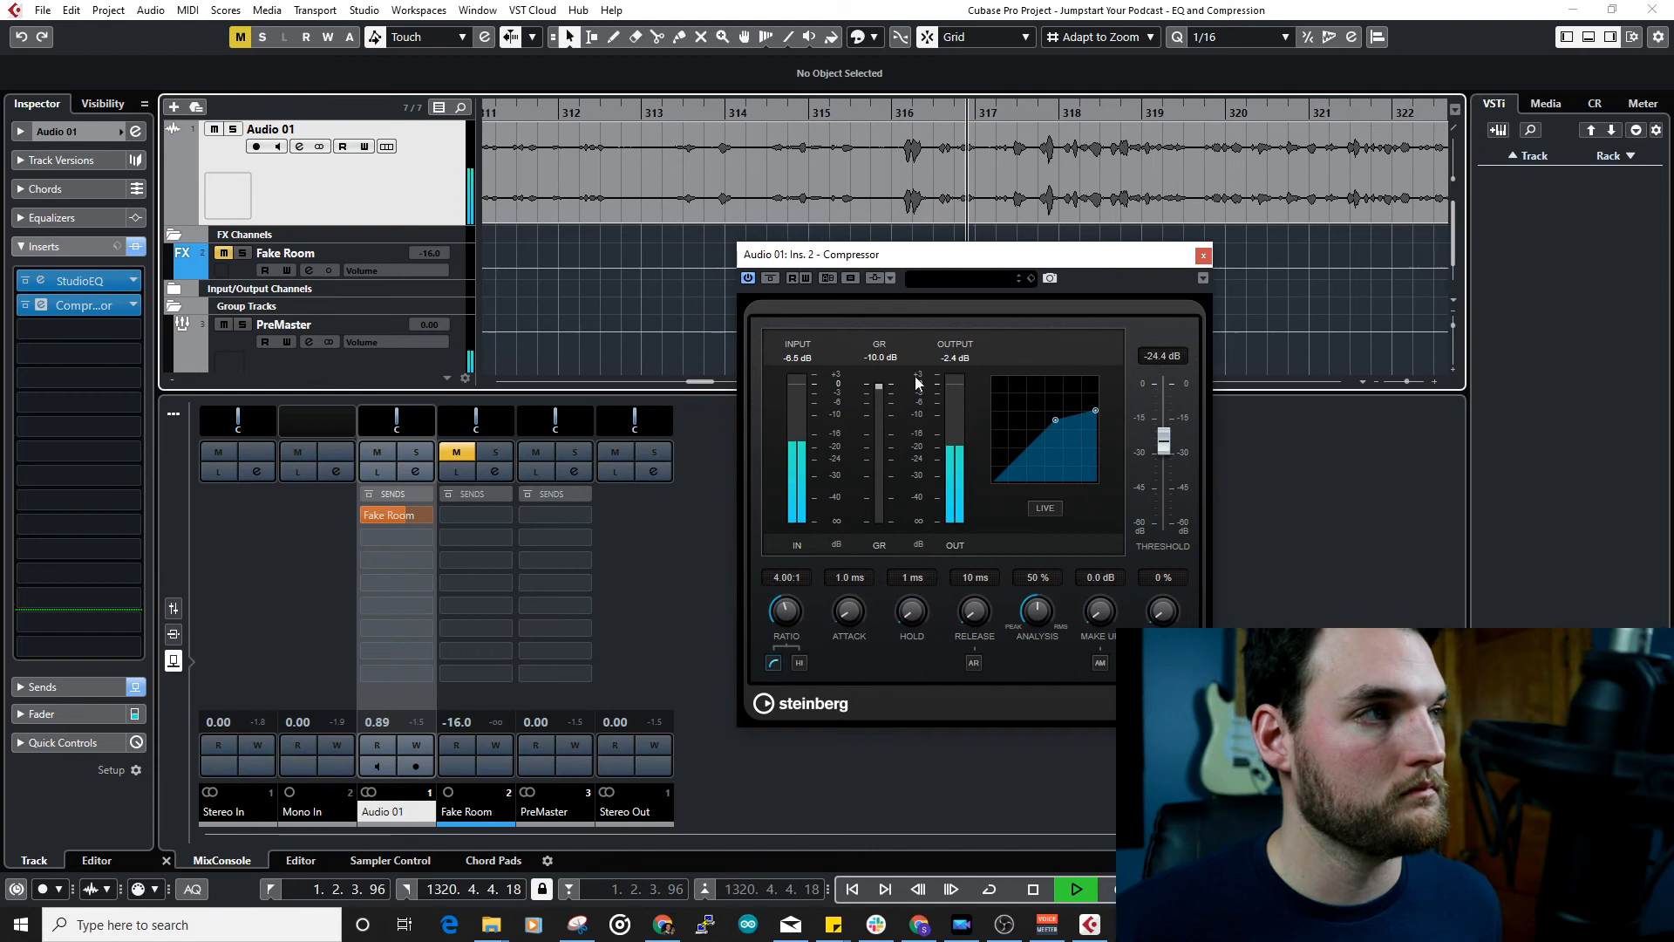
key(space)
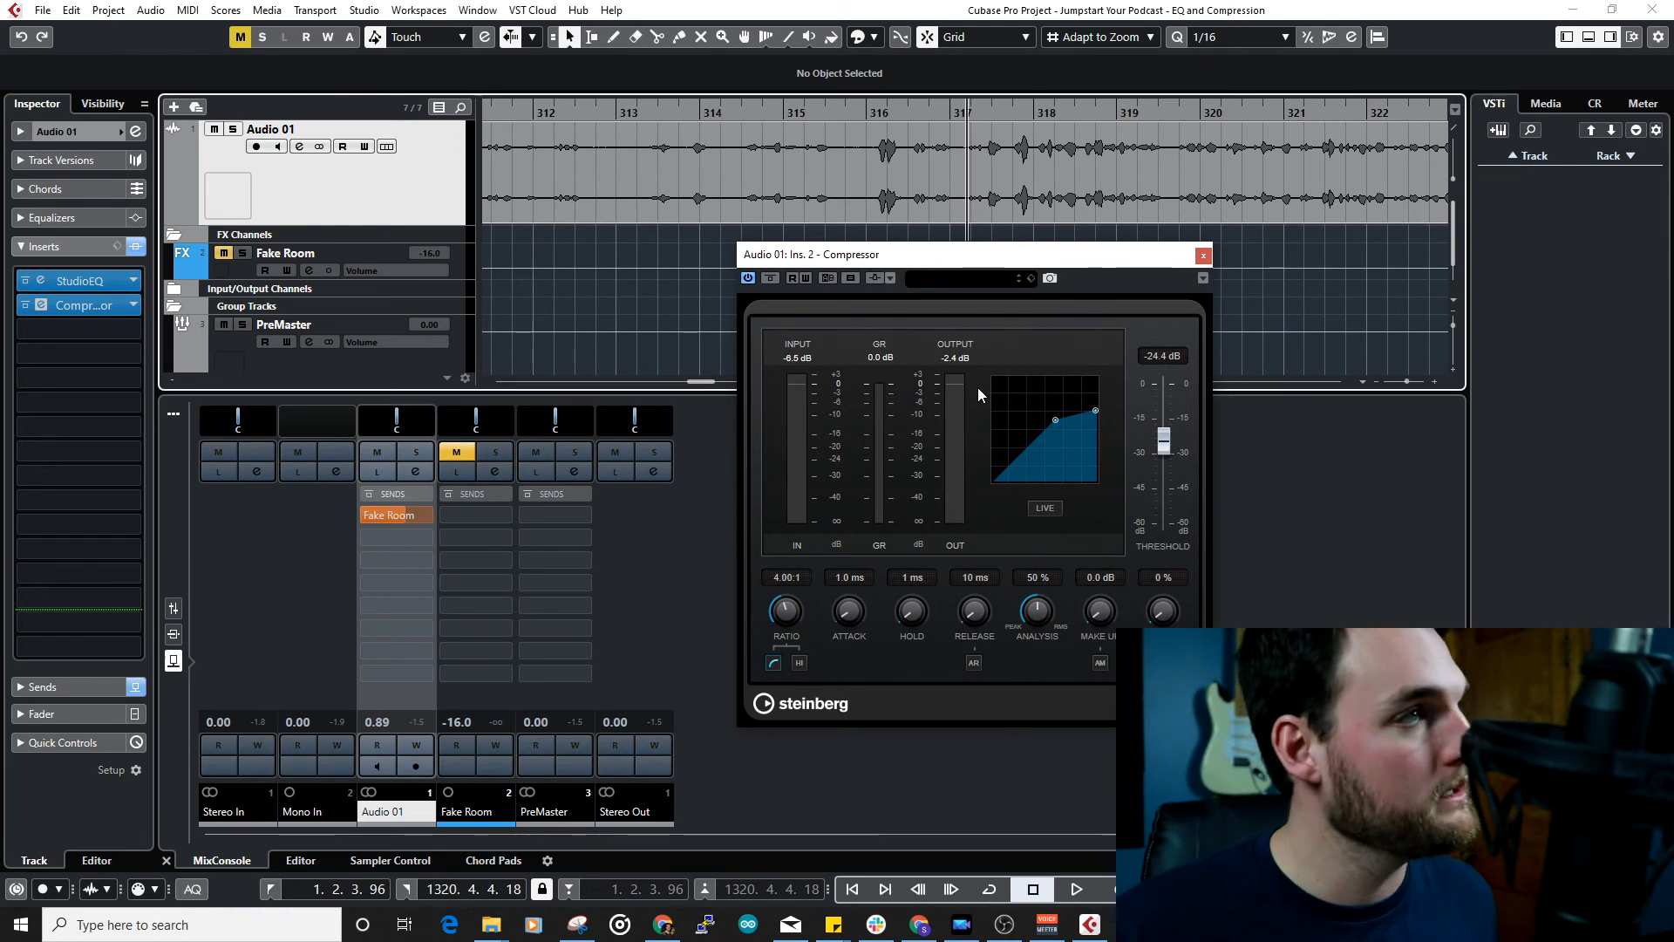
Step: Raise the Compressor's make-up gain to 6.6 dB during playback, resetting the peak readings to compare input and output levels
key(space)
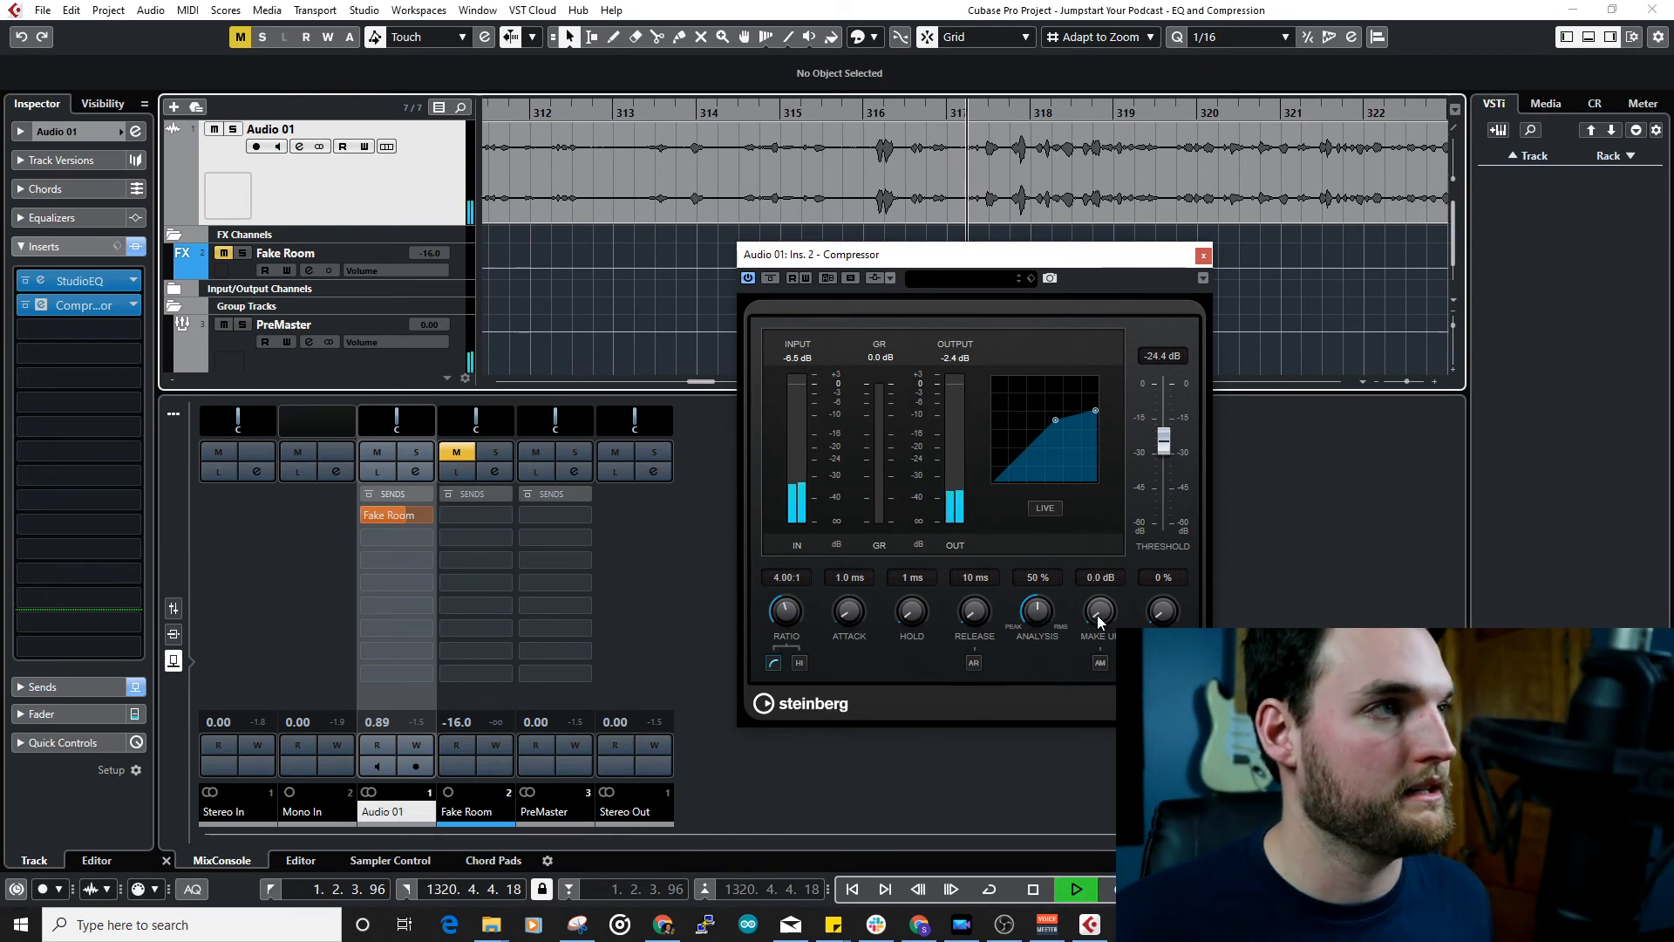
drag(1098, 620, 1101, 588)
click(955, 357)
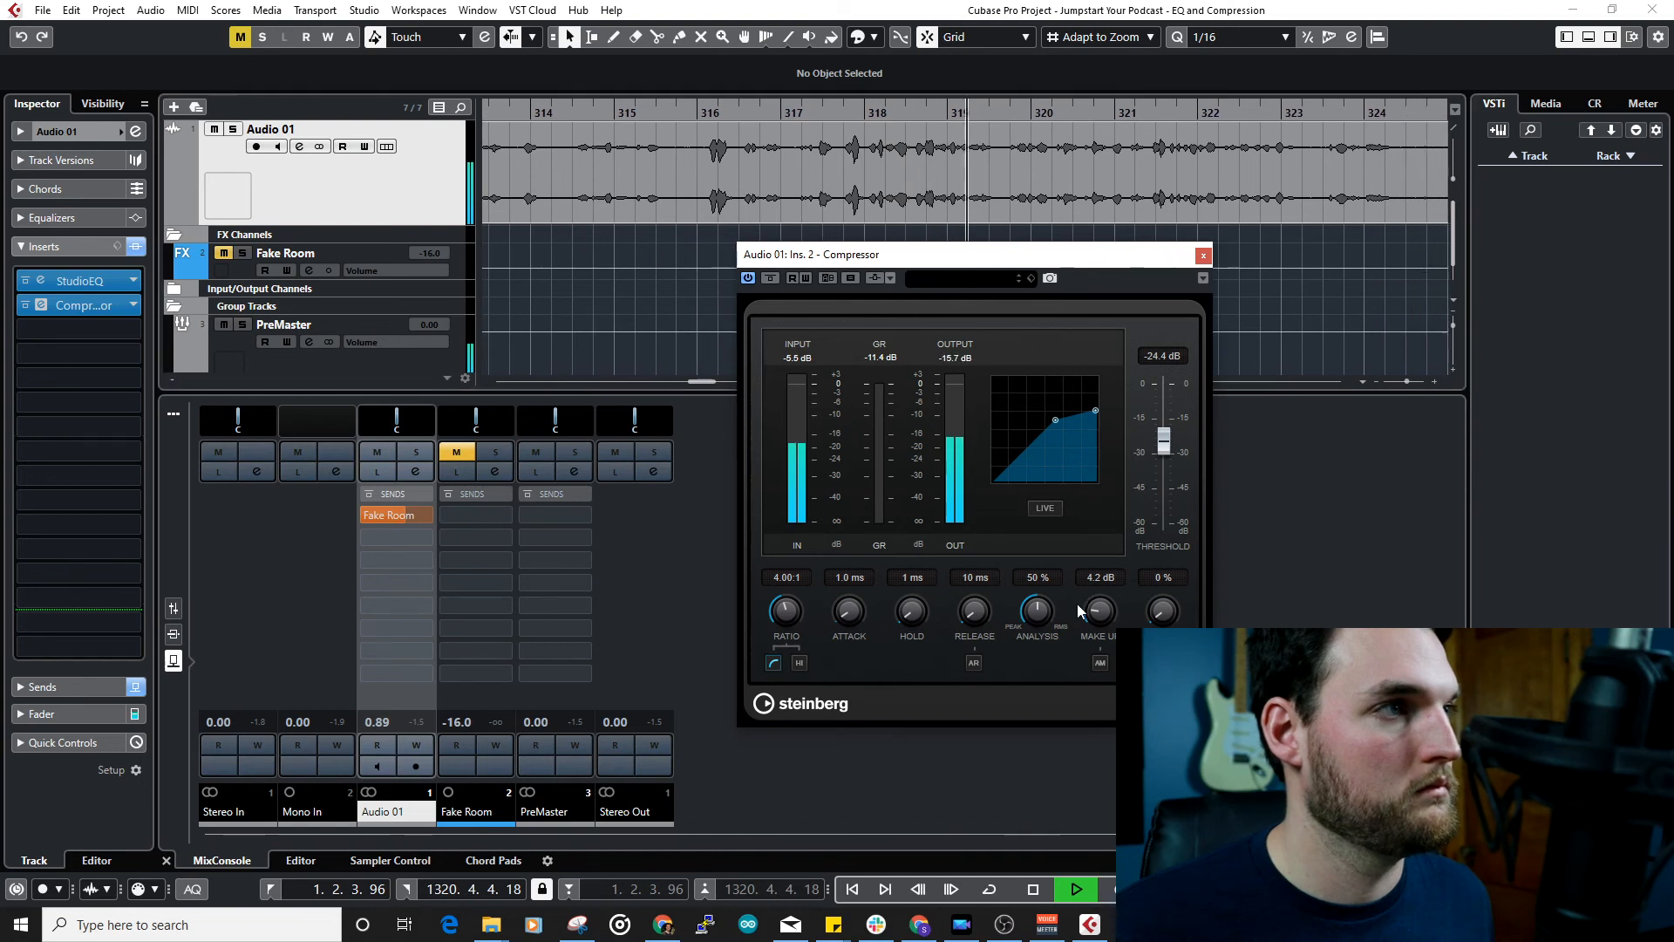
drag(1097, 609, 1099, 593)
click(787, 358)
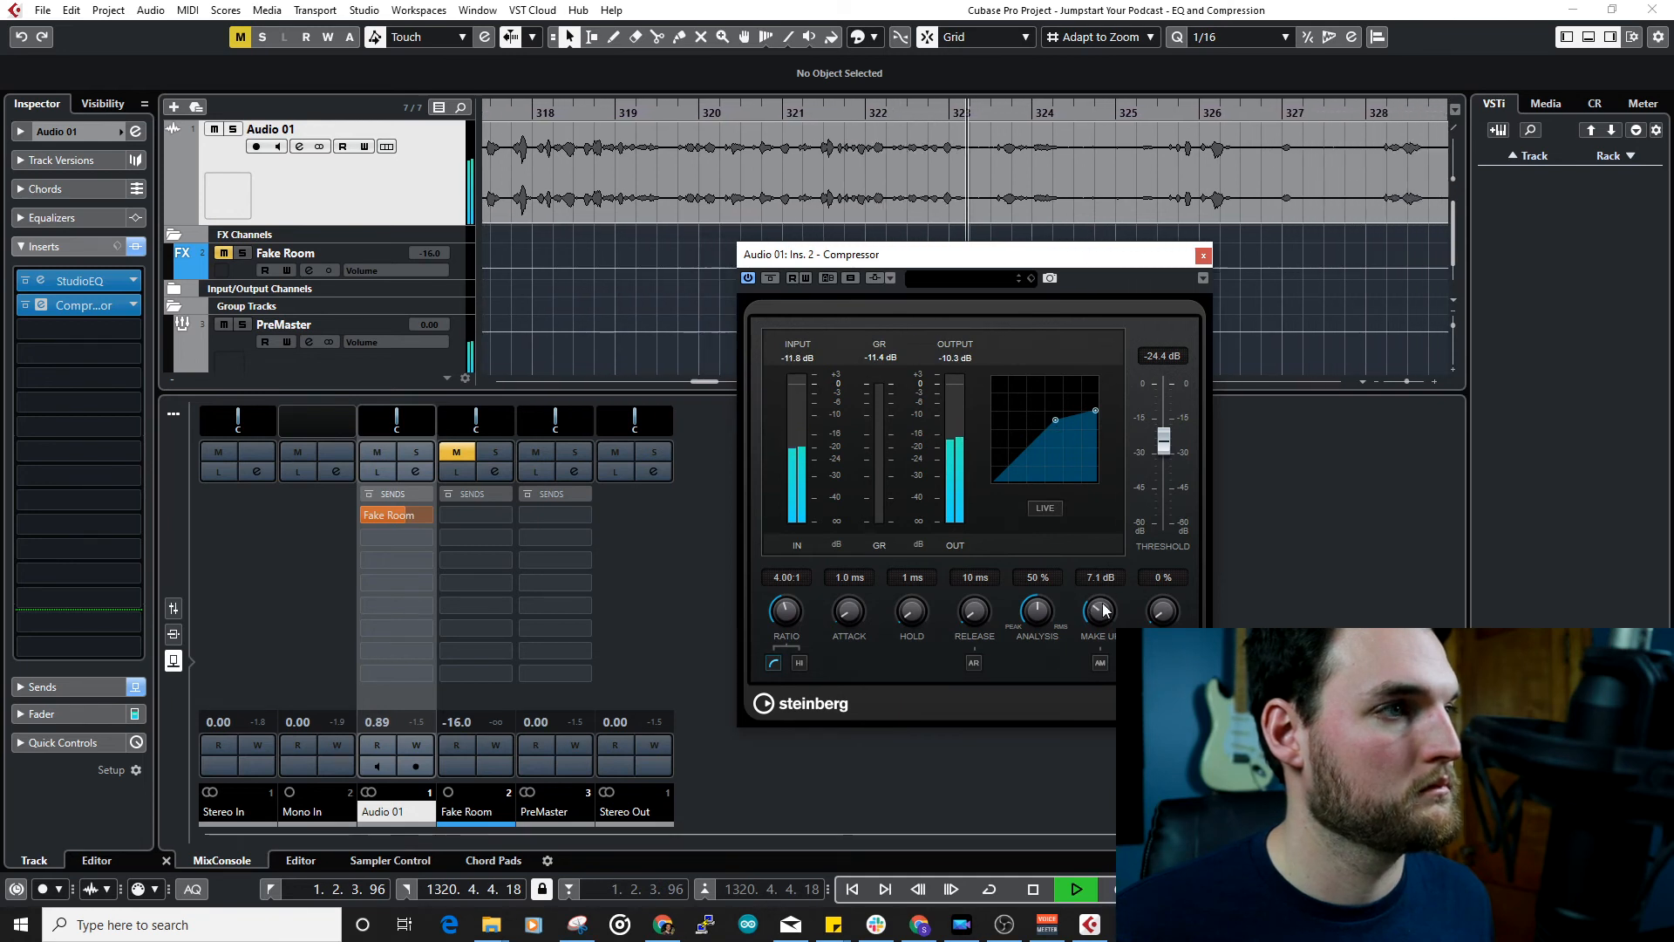
drag(1111, 610, 1112, 615)
click(956, 358)
click(886, 360)
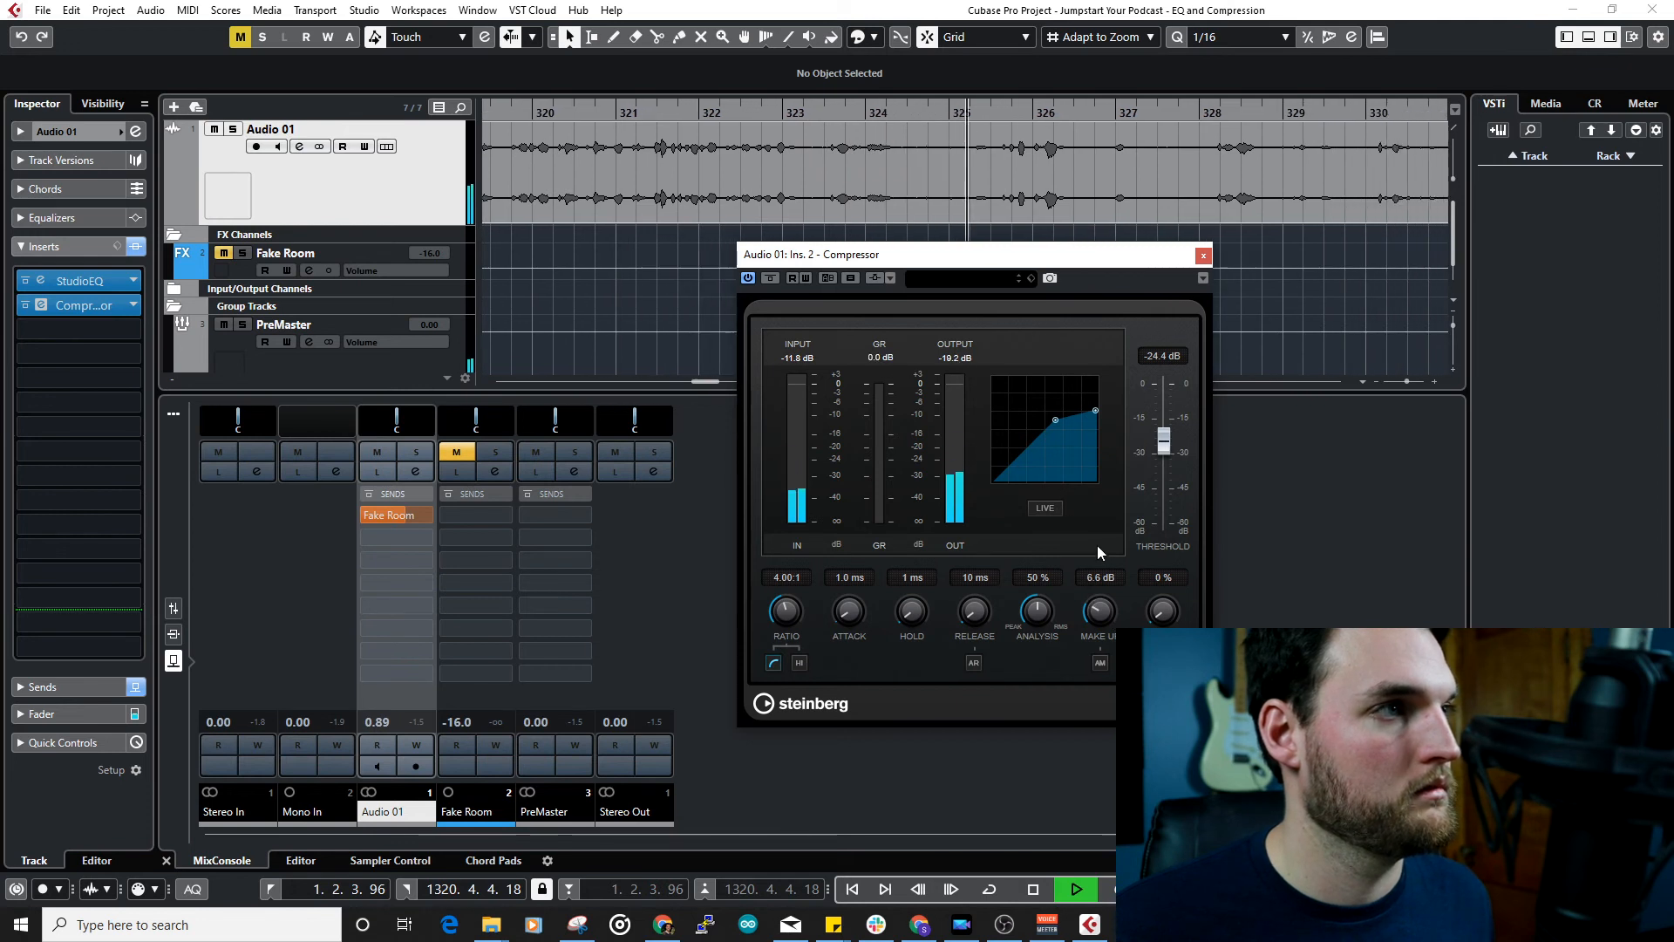
Step: Close the Compressor window and stop playback
click(1203, 256)
key(g)
key(g)
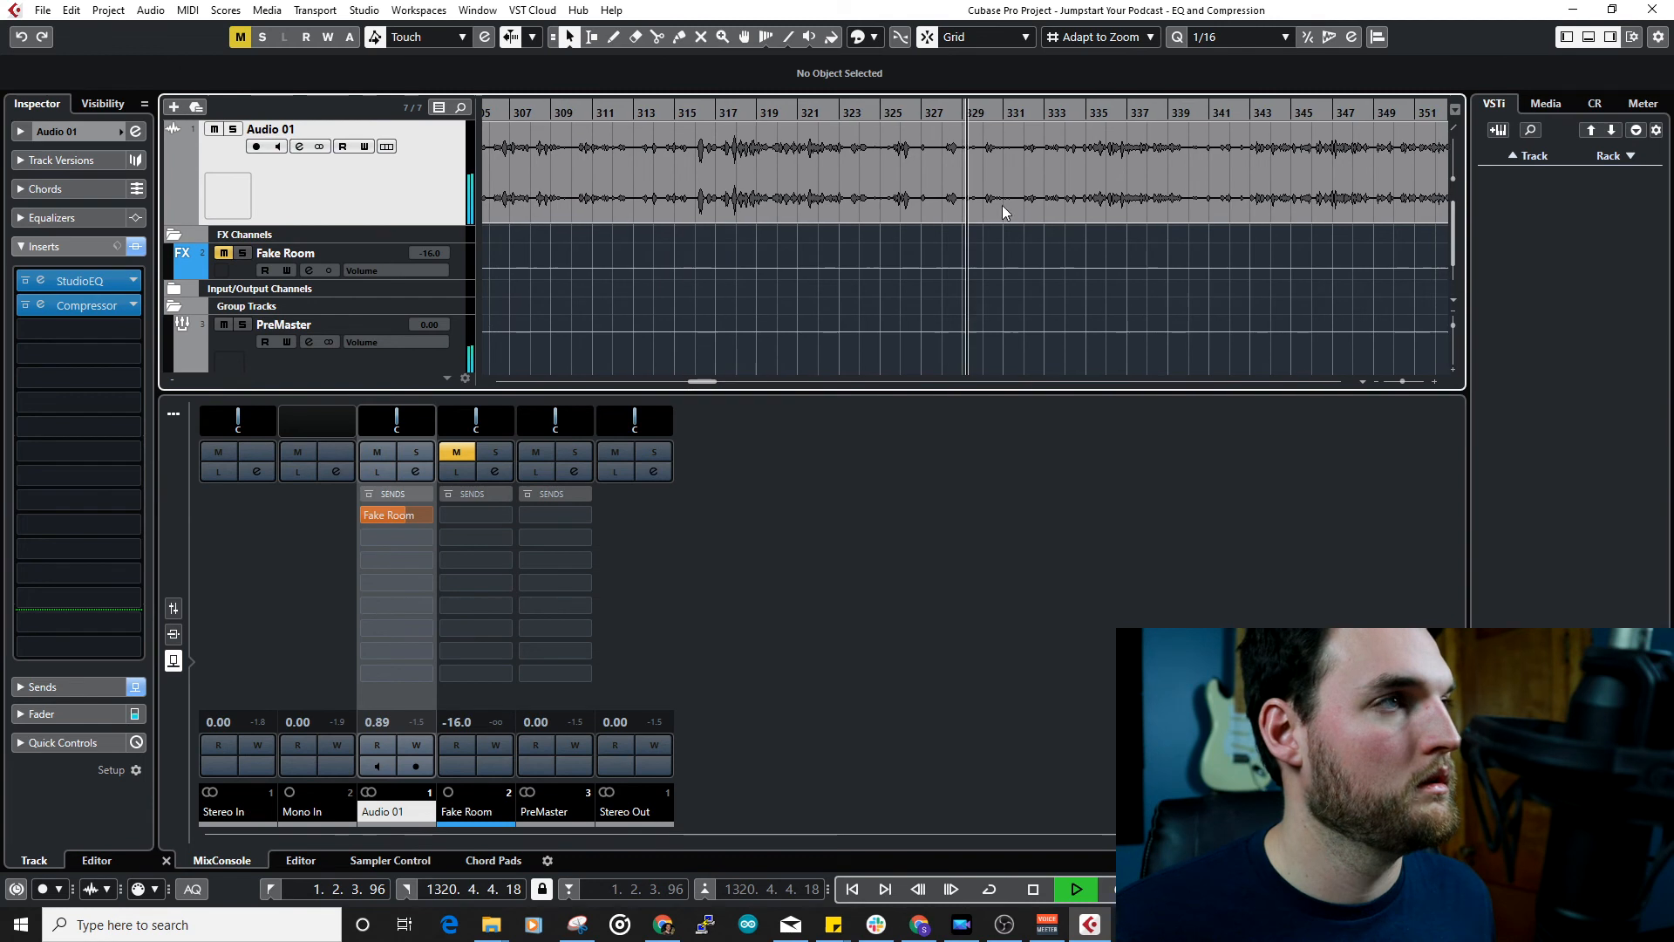
key(space)
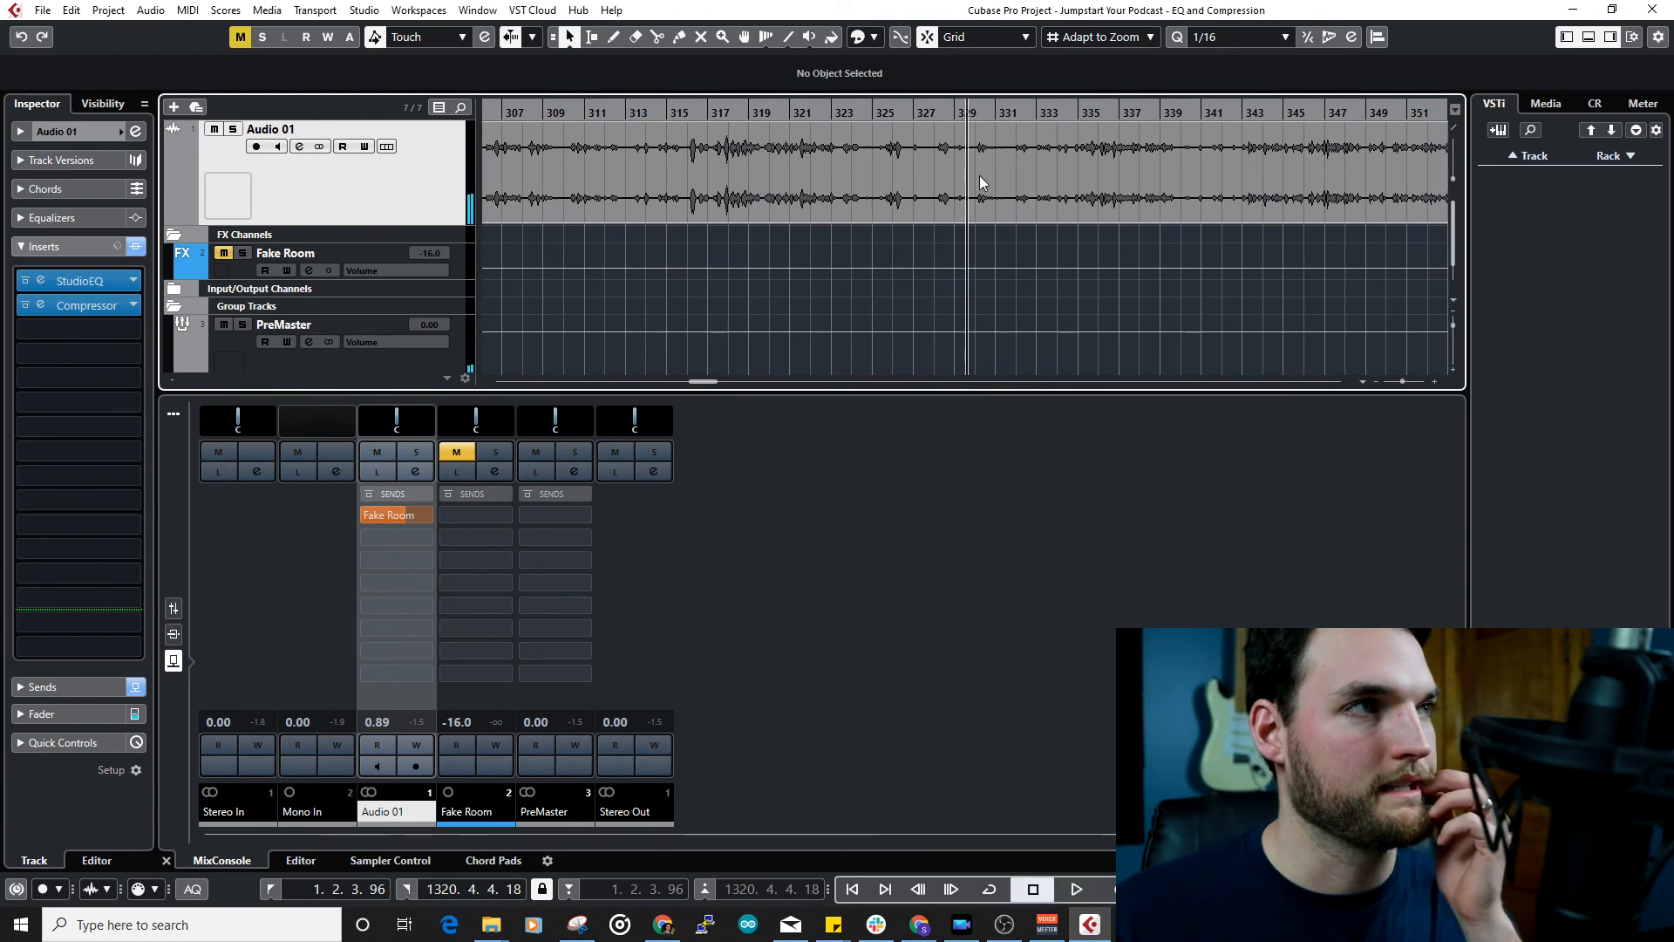
Step: Place the playback cursor just before the loud word at bar 316 and play the passage with the inserts active
click(725, 112)
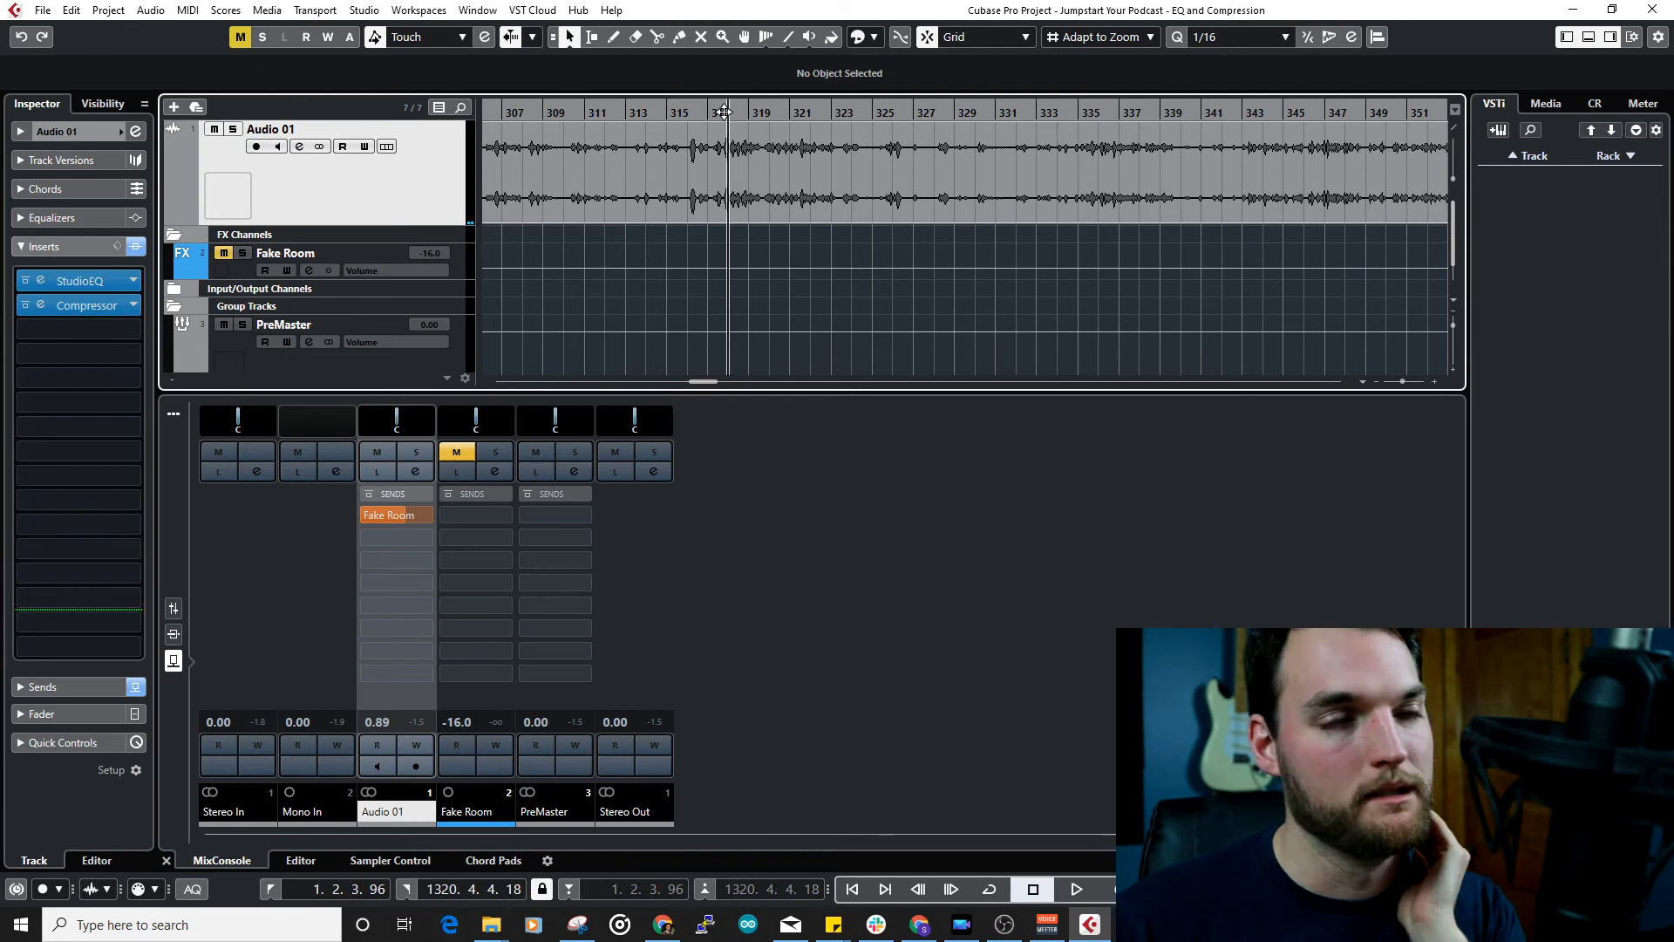
click(688, 111)
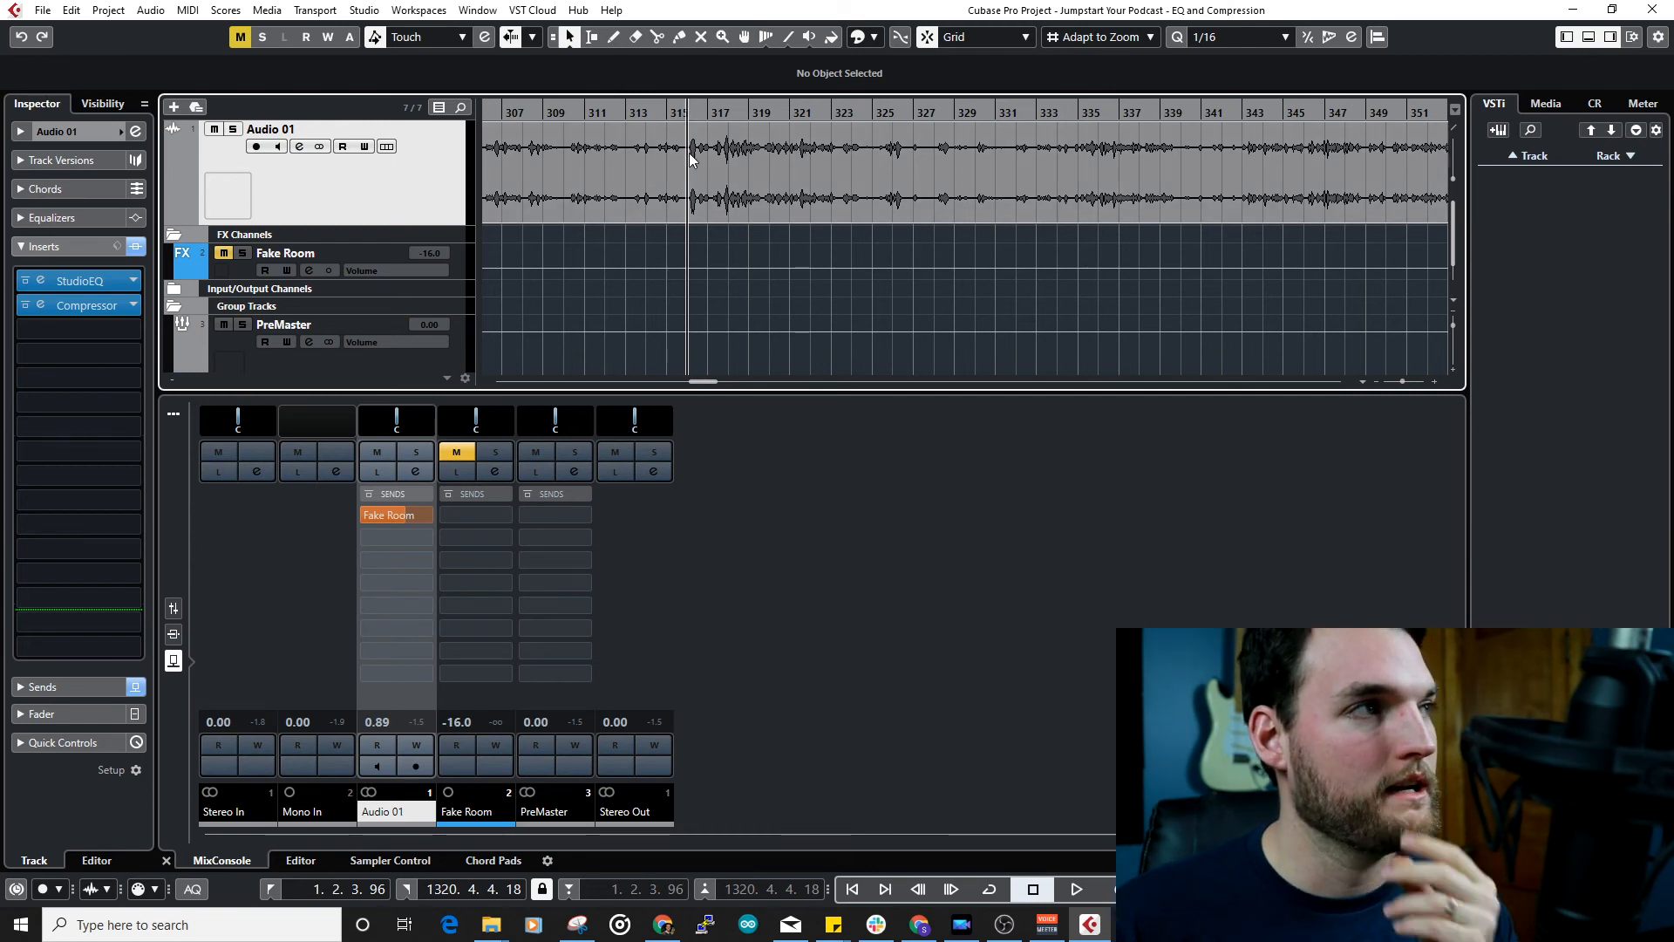
scroll(692, 164, up, 5)
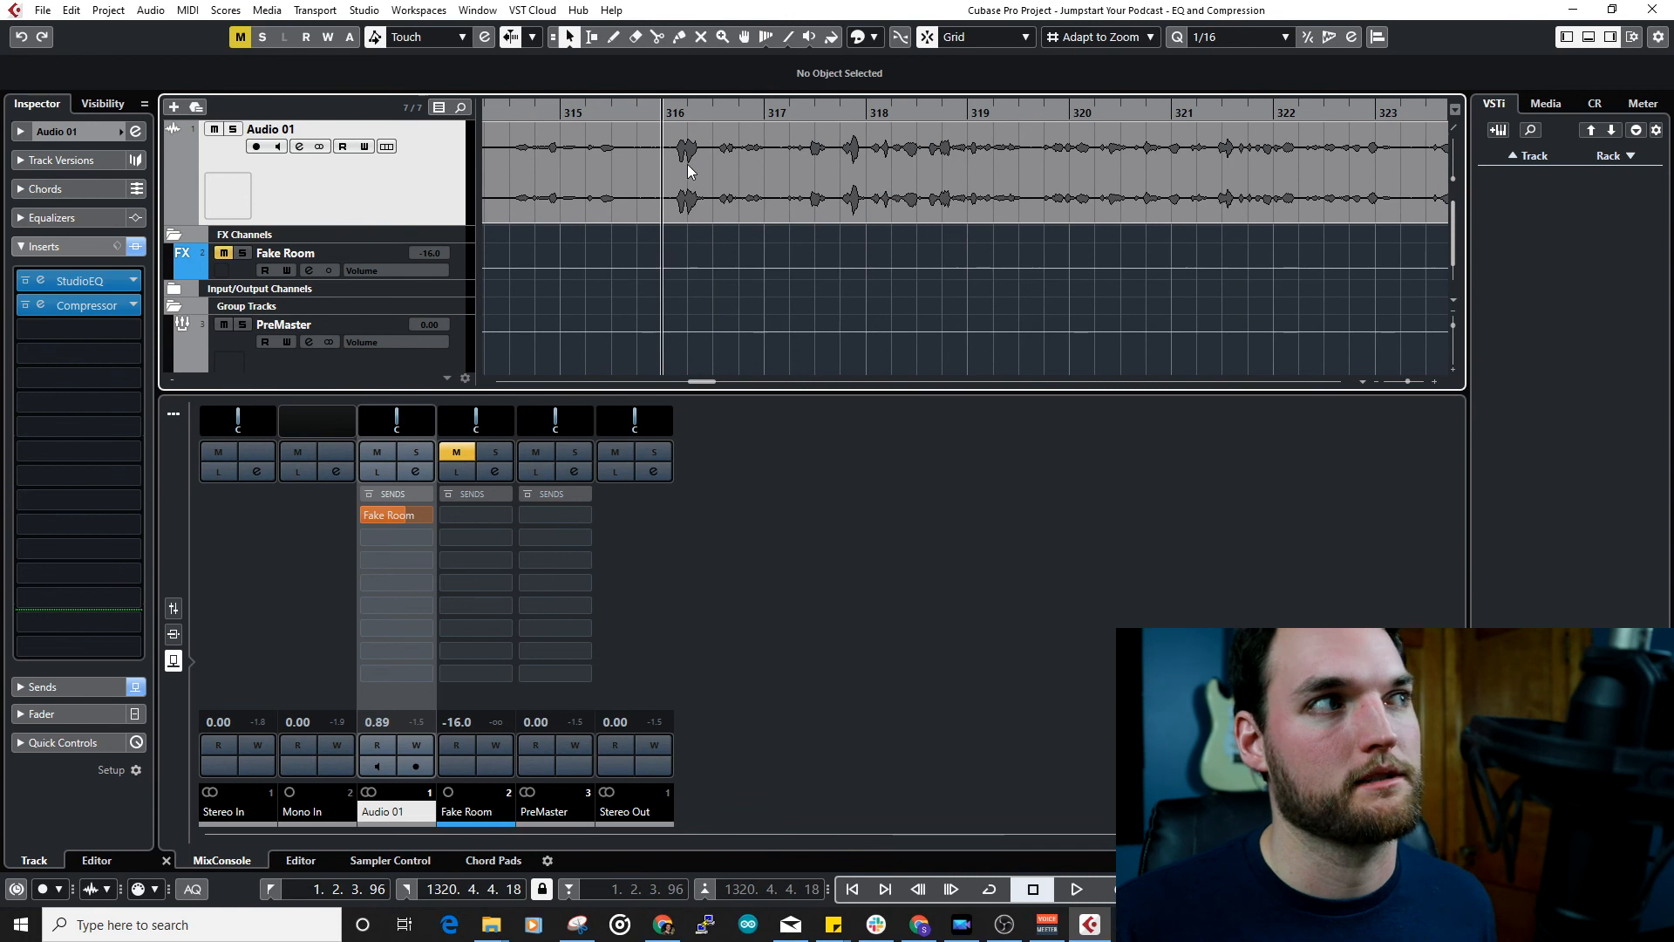
click(617, 115)
drag(617, 115, 687, 115)
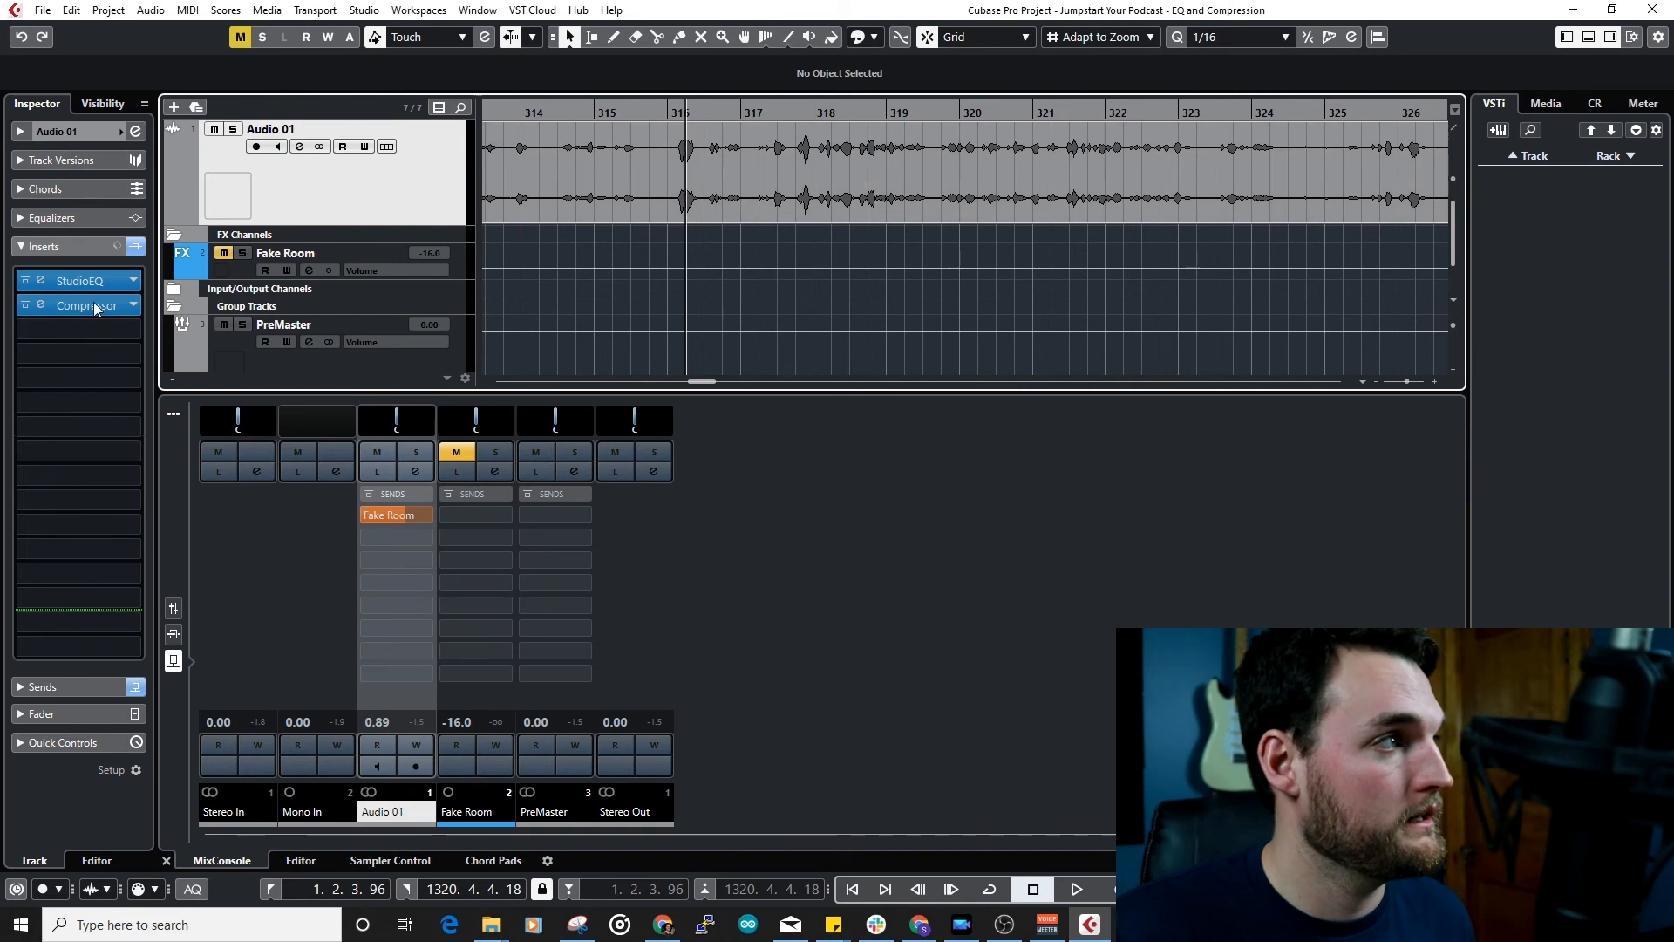
ctrl+scroll(617, 176, up, 3)
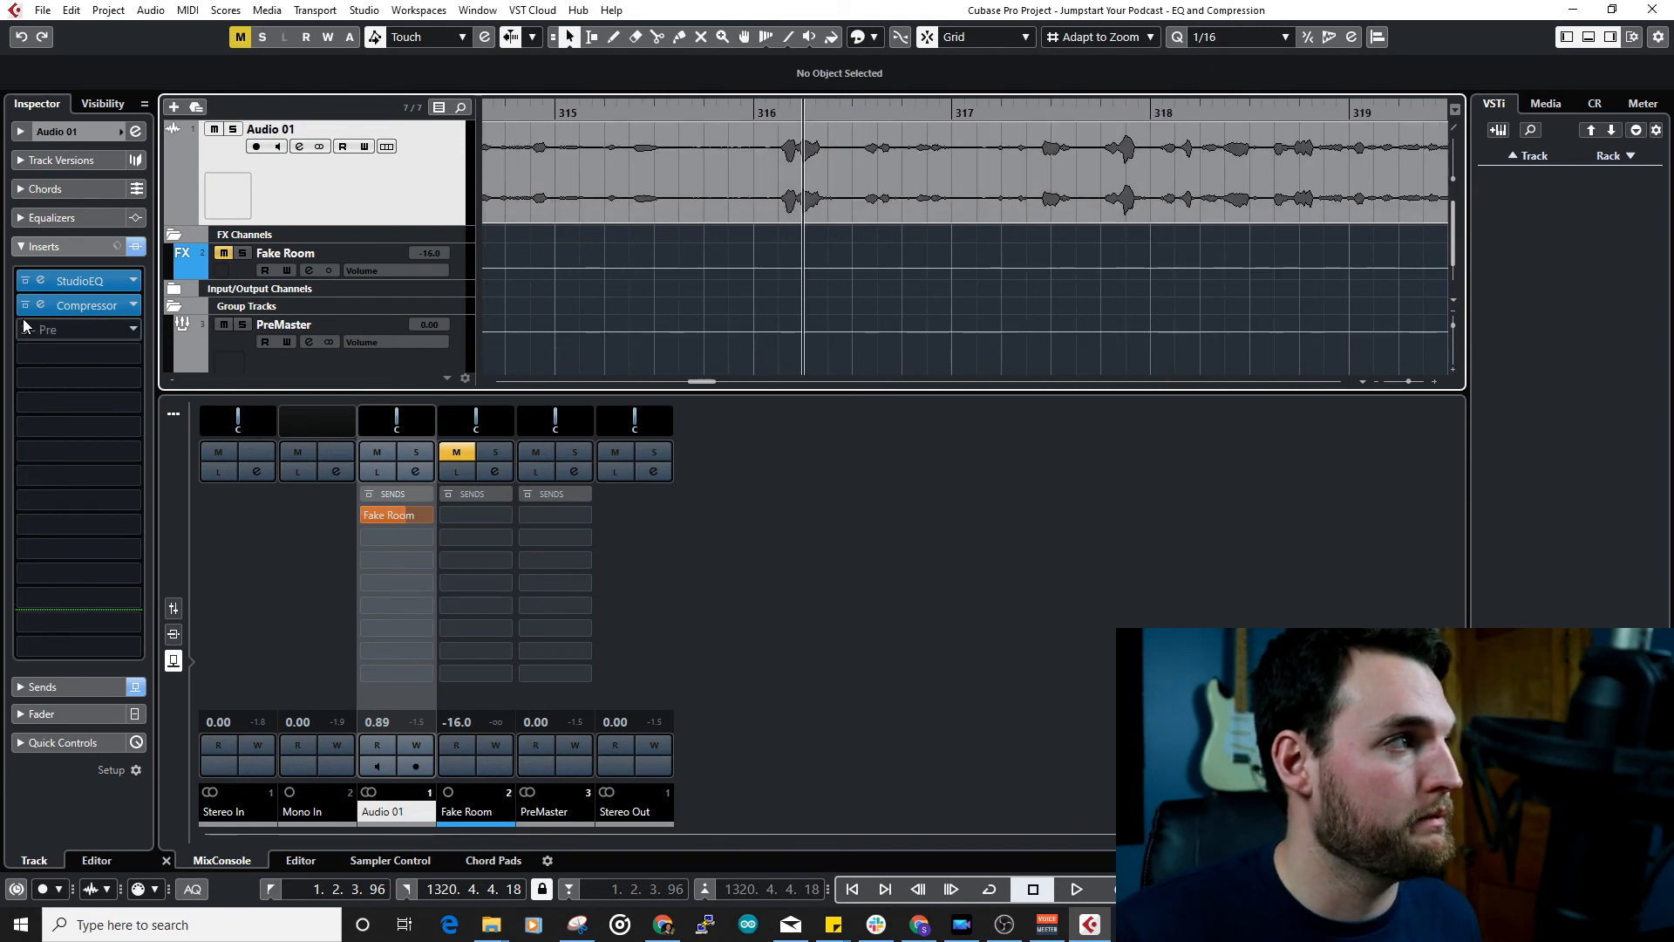
click(753, 113)
key(space)
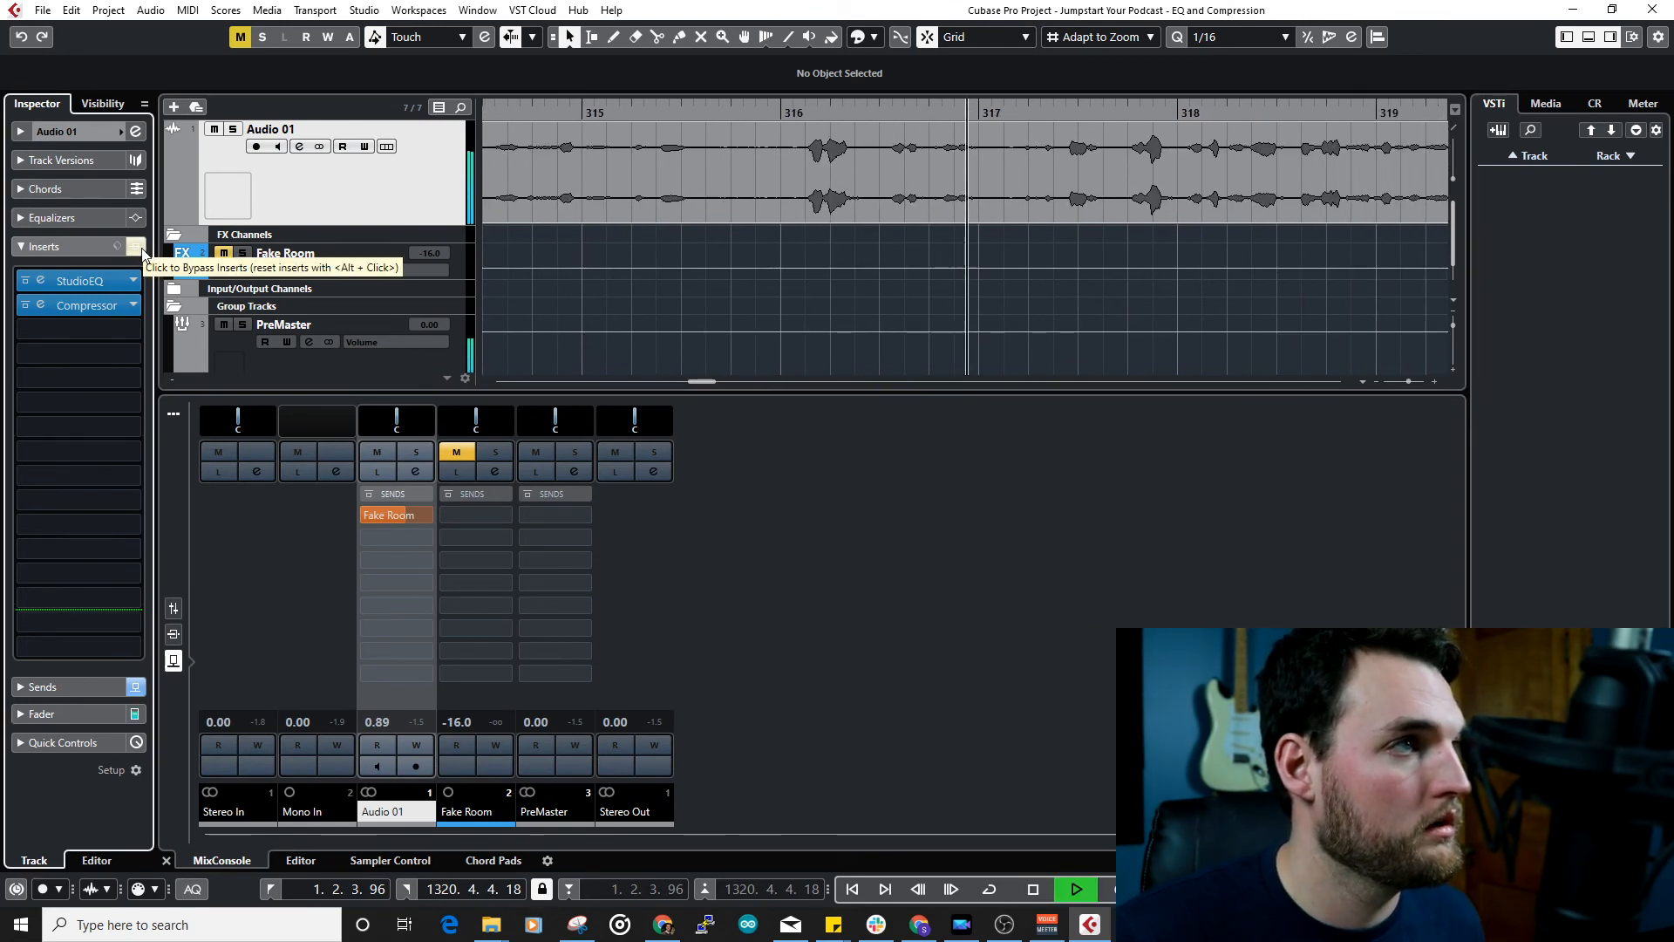
Step: Bypass all inserts on Audio 01 and replay the passage around bar 316 for comparison
click(137, 249)
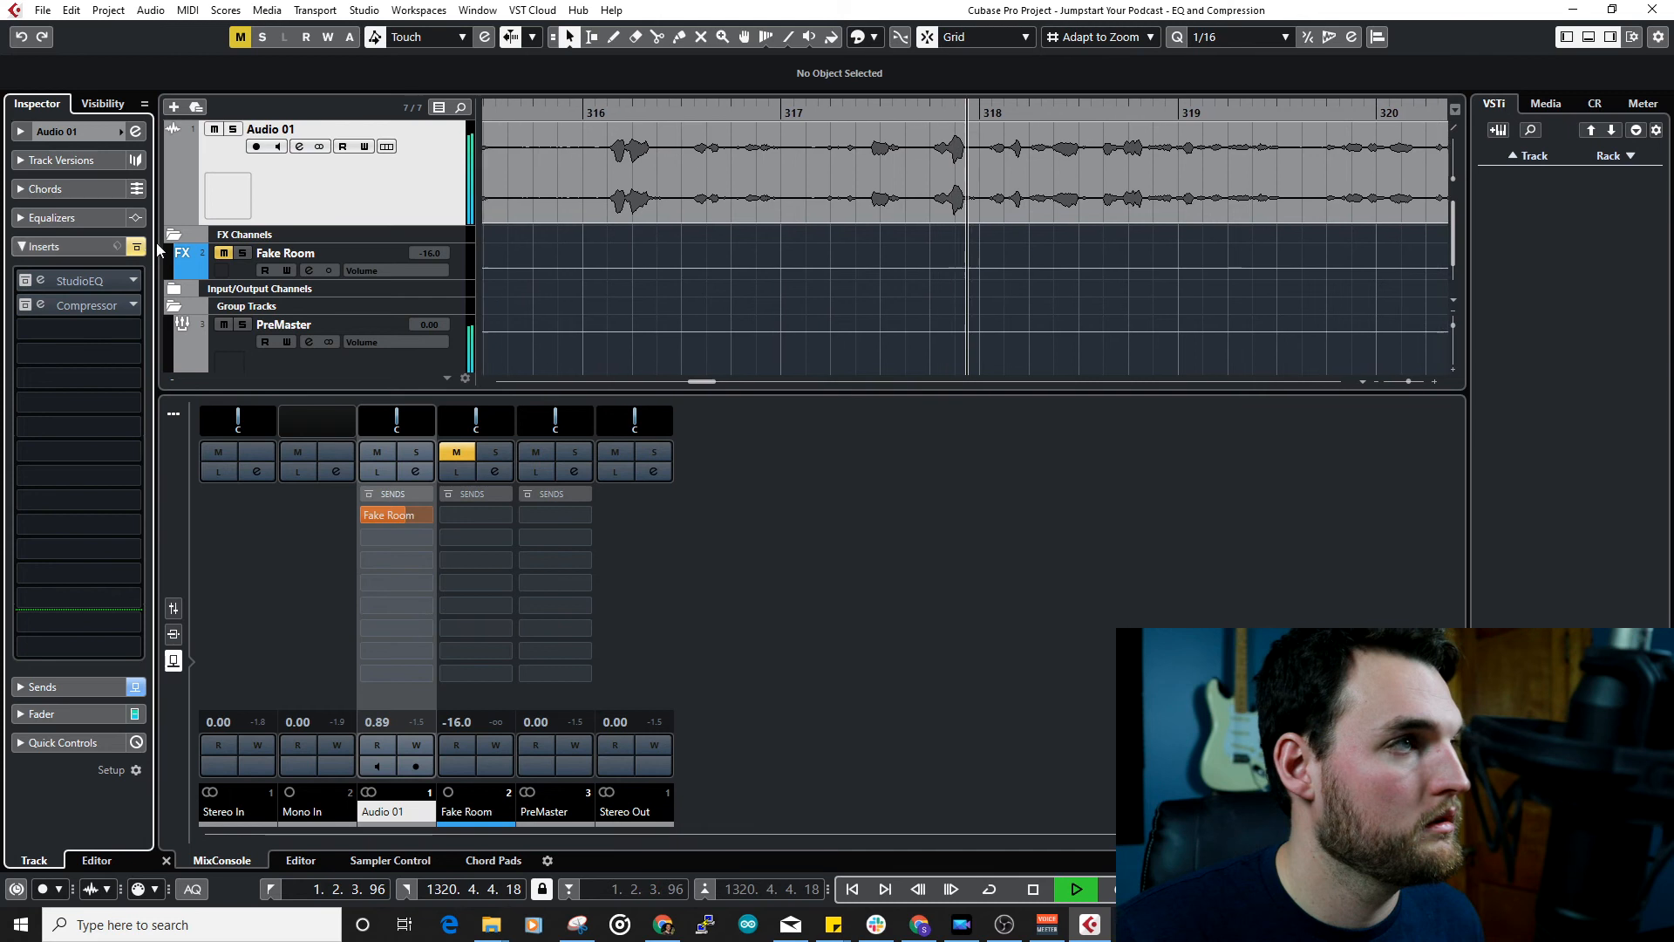
key(space)
key(space)
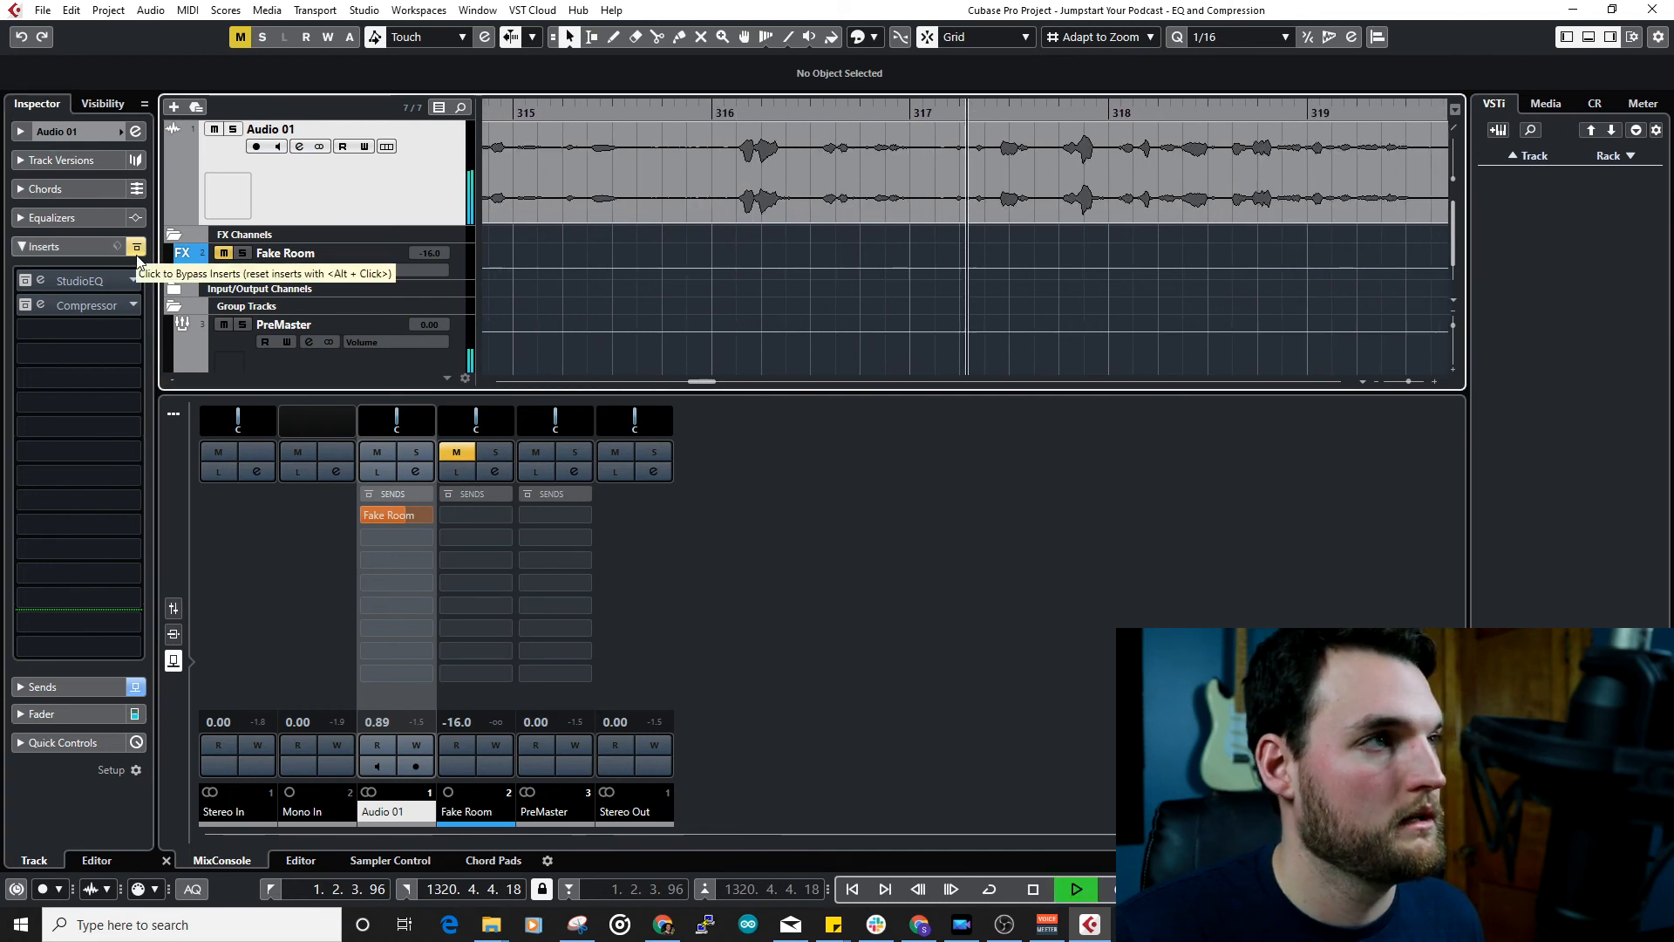
Step: Reactivate all inserts on Audio 01 and replay the passage from about bar 314 through the loud word at bar 316
key(space)
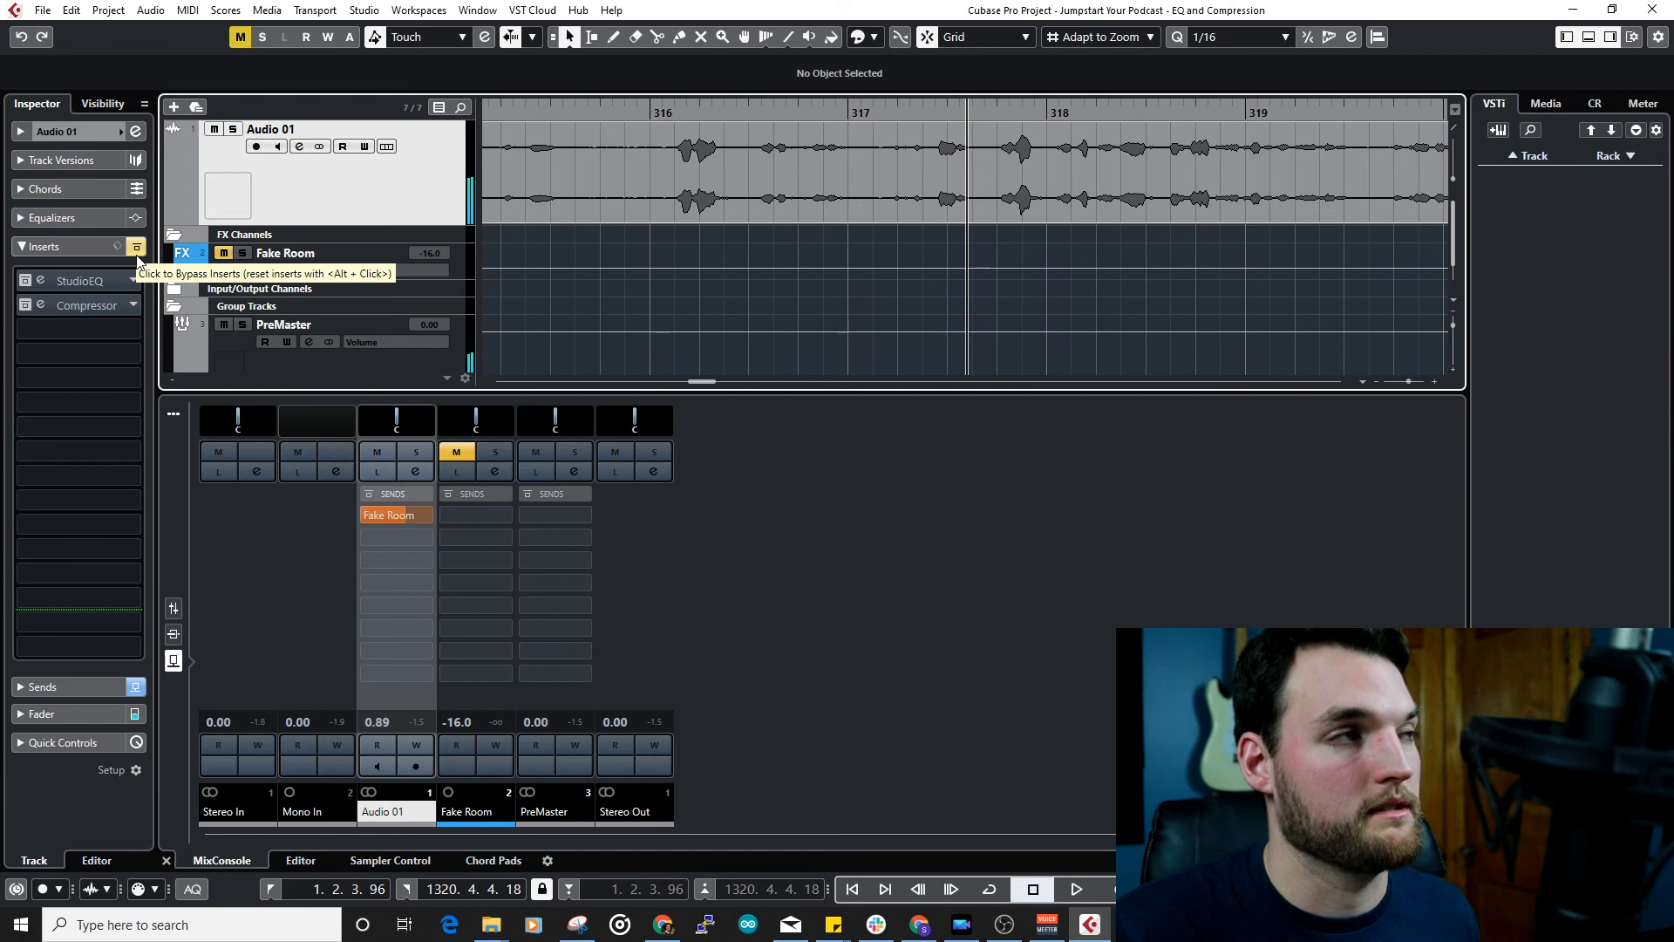
scroll(752, 178, down, 3)
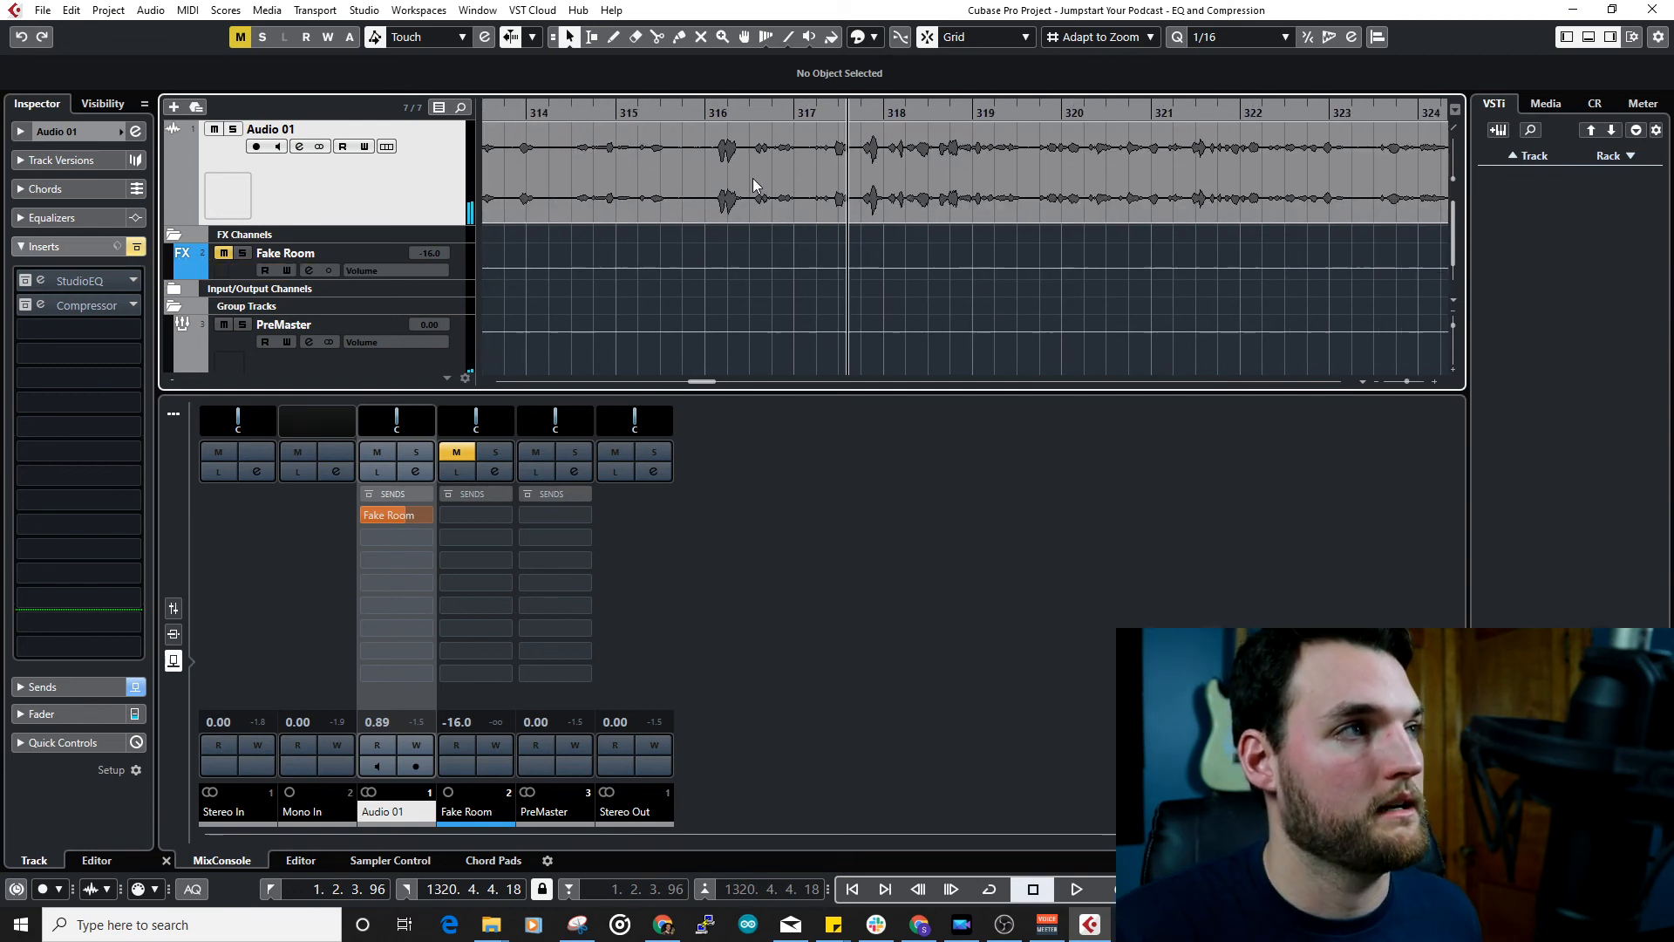
click(672, 108)
click(668, 113)
click(695, 112)
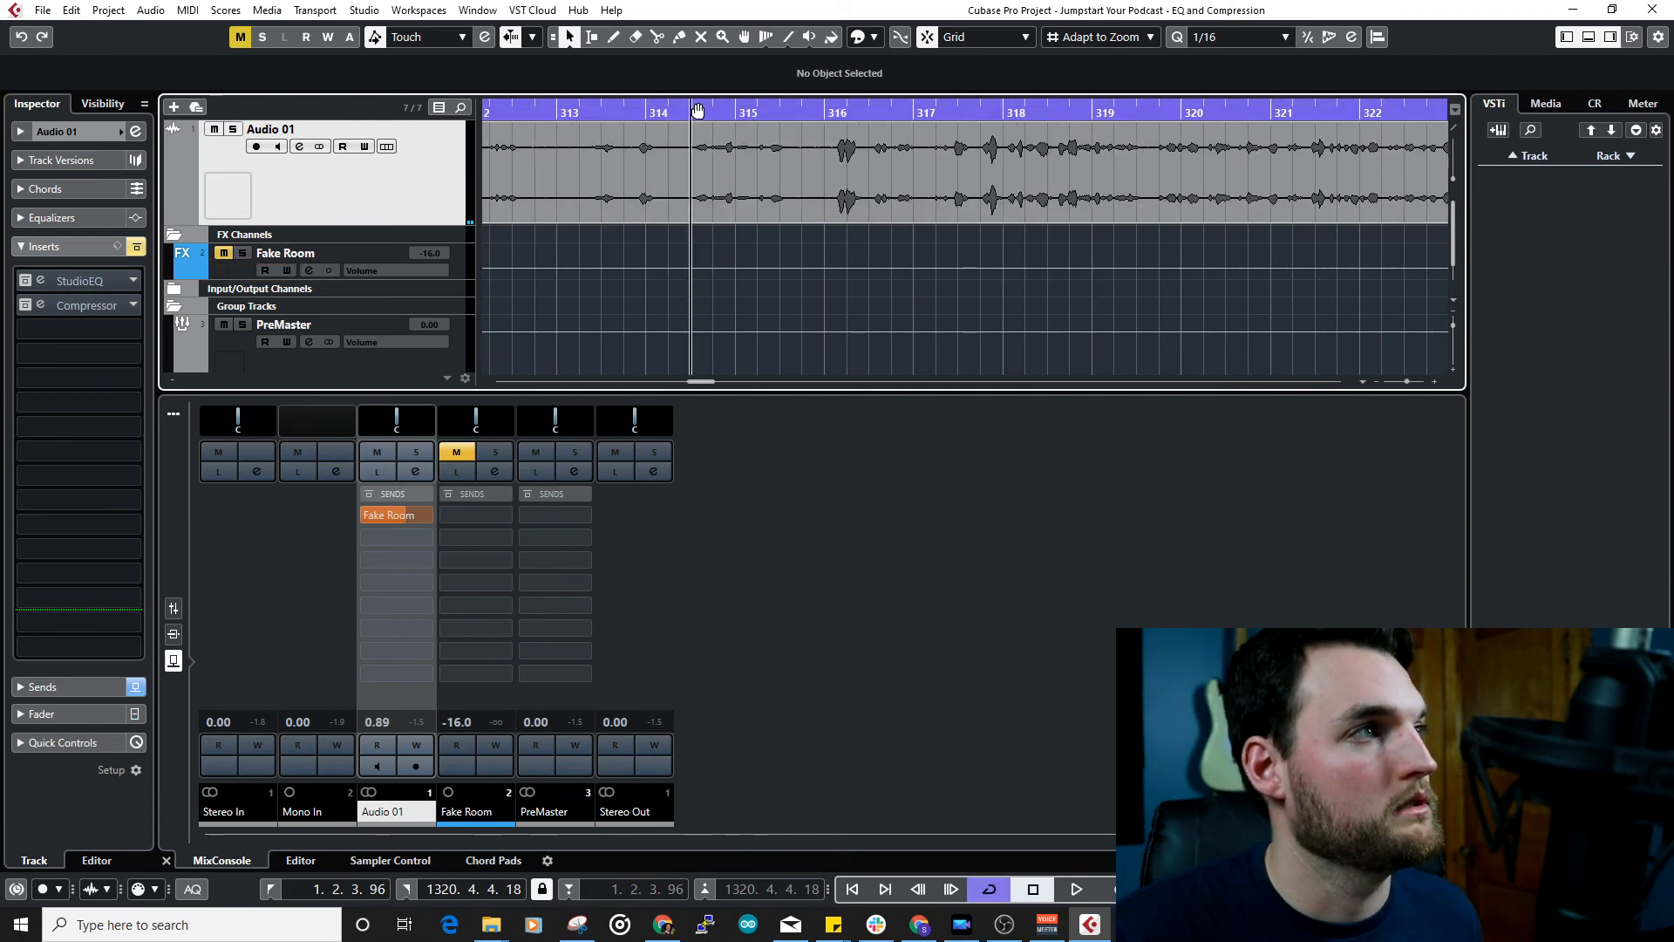
click(698, 110)
drag(789, 157, 1295, 160)
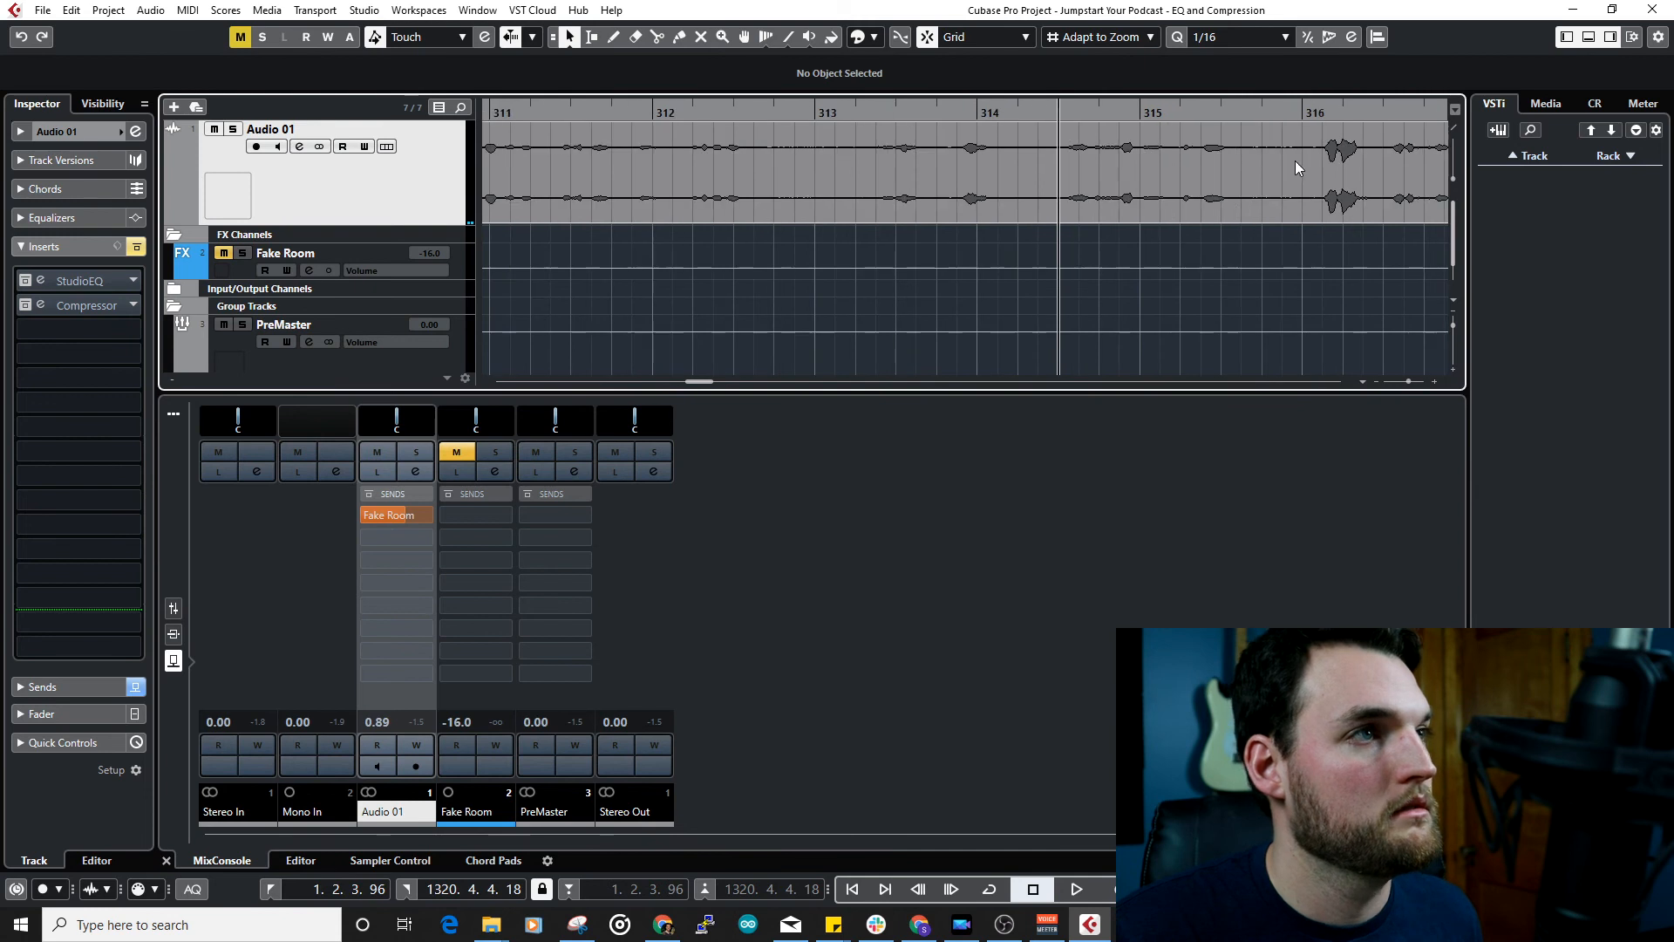
click(136, 247)
key(space)
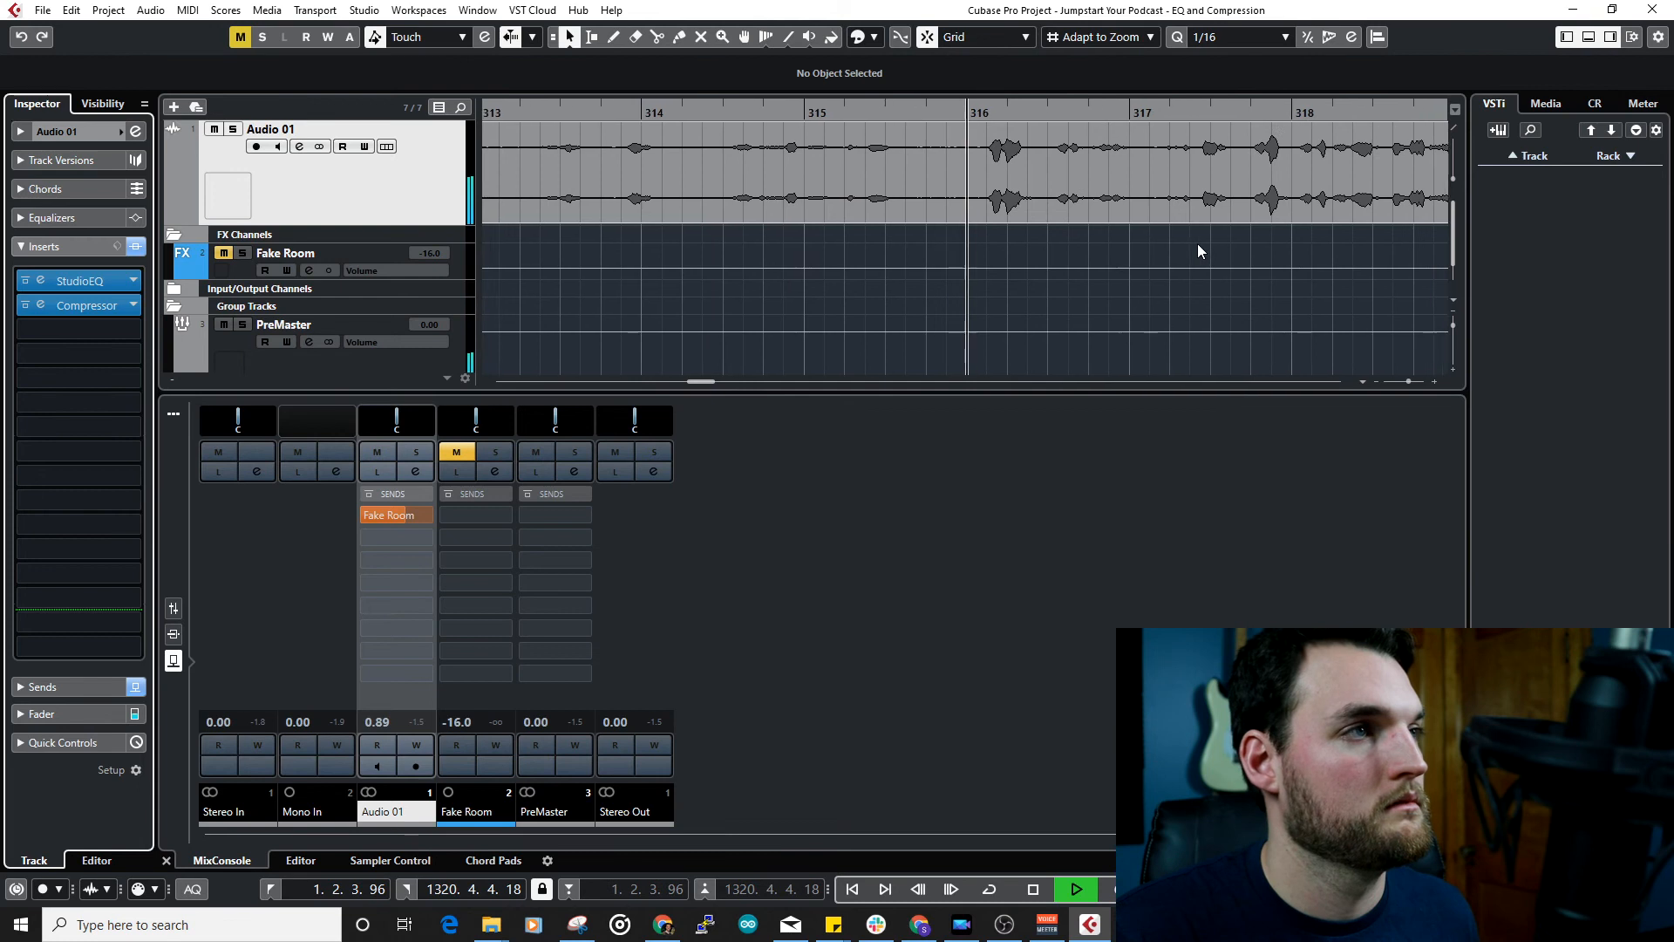
scroll(1042, 206, down, 3)
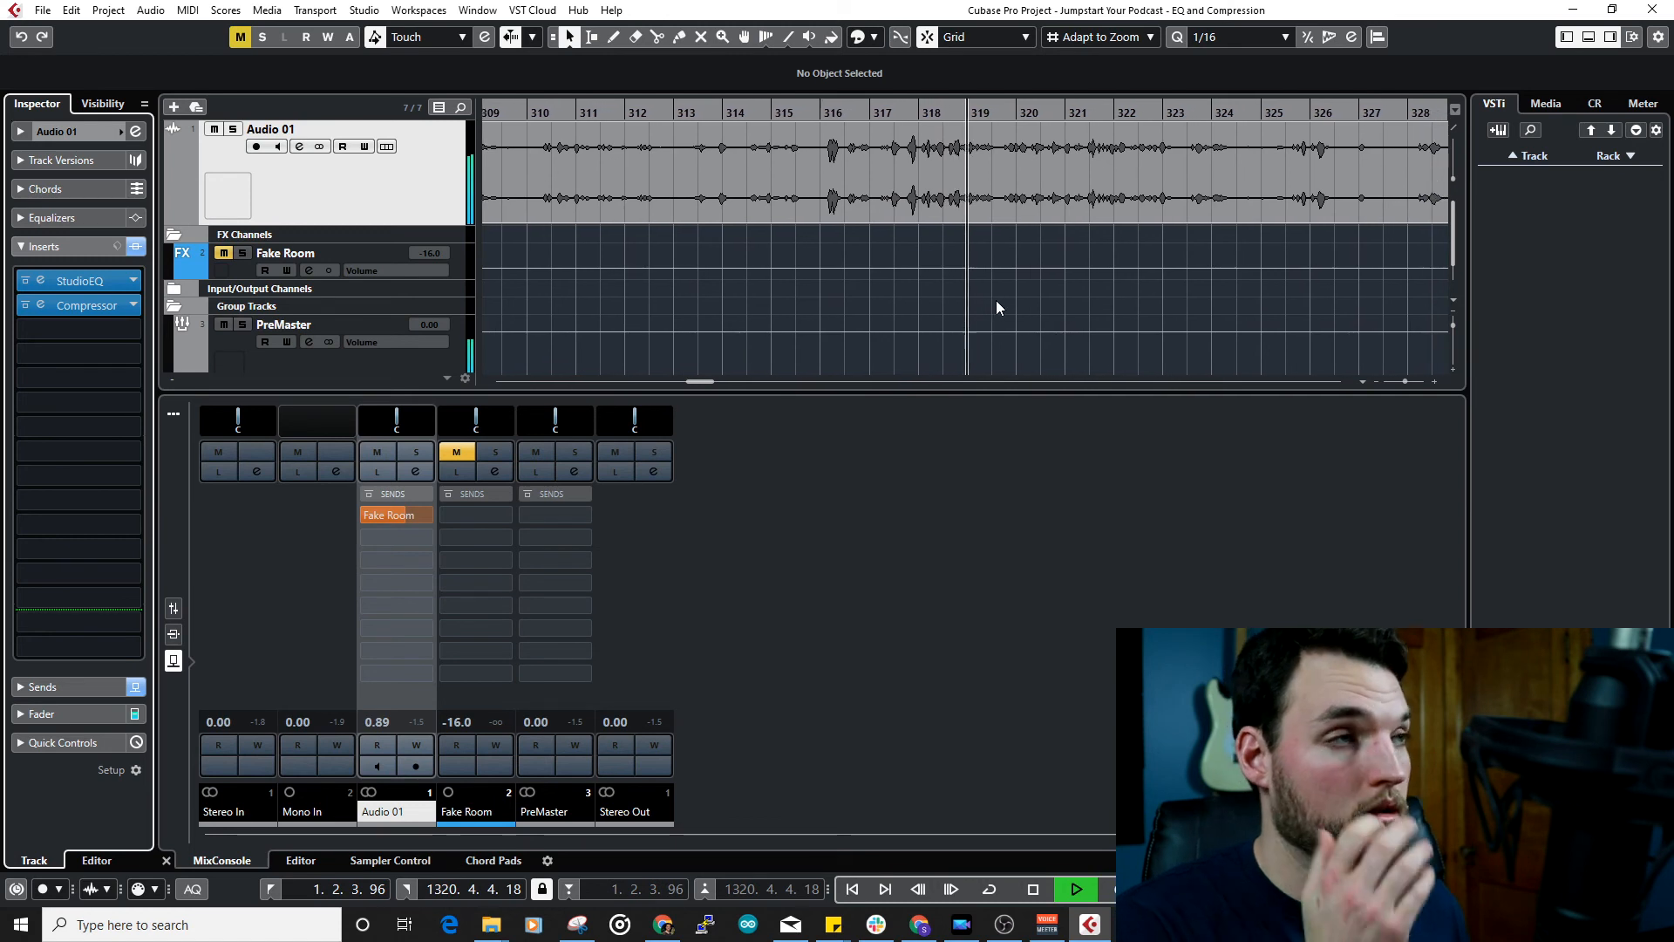
key(space)
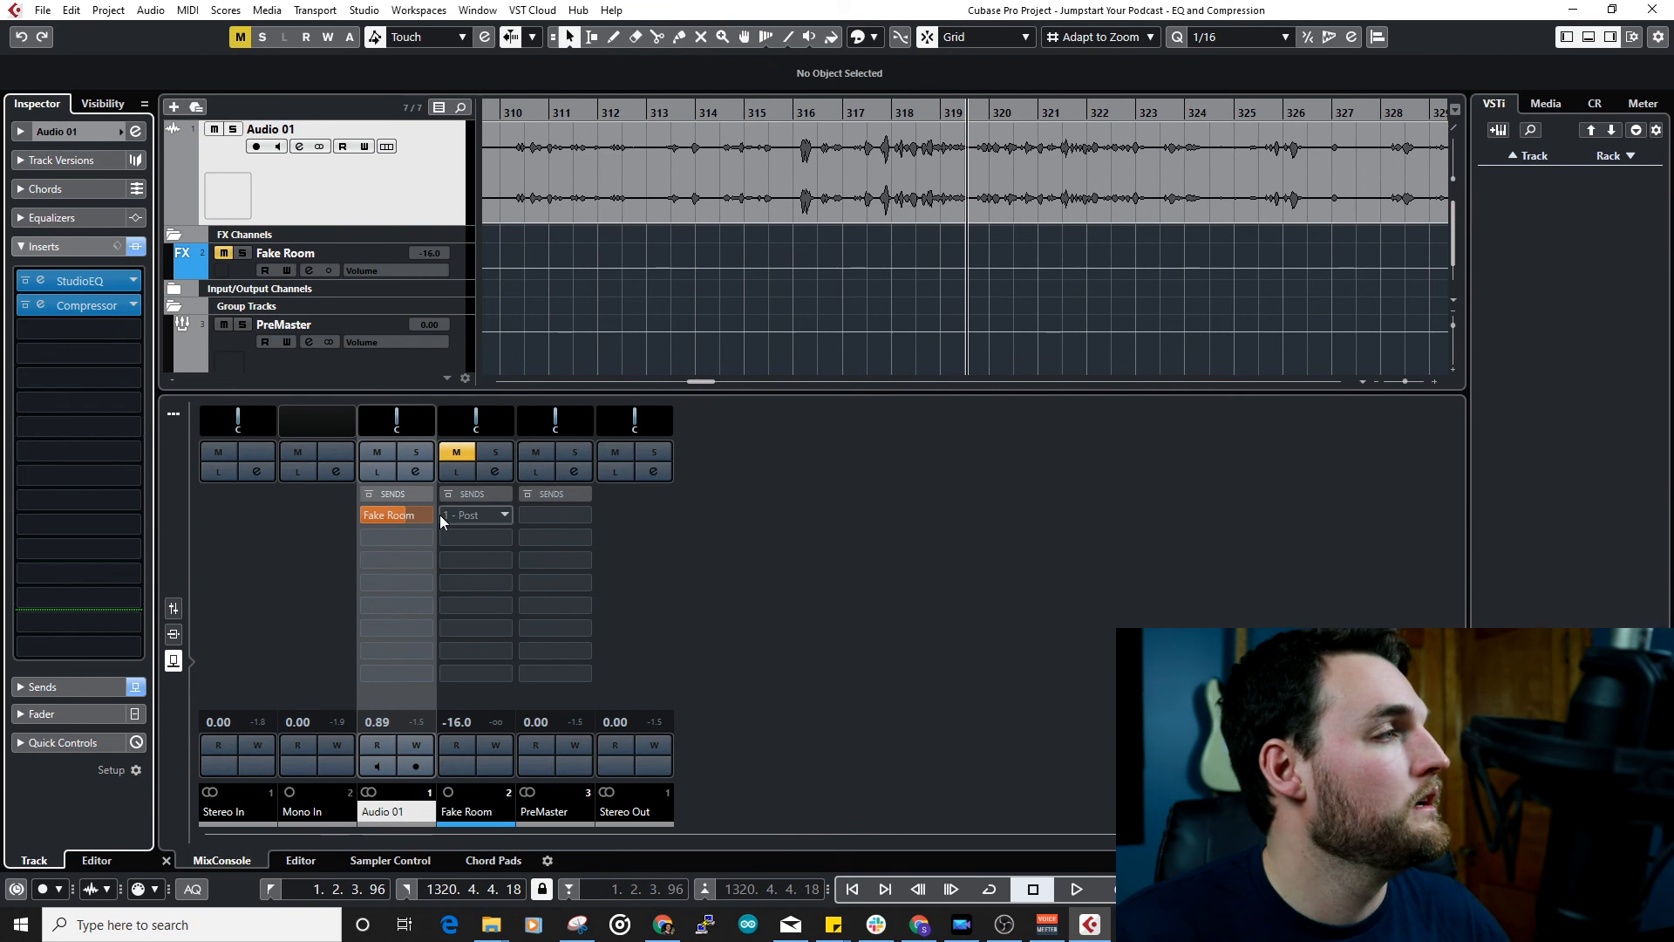
Step: Load the DeEsser from the Dynamics effects into the third insert slot of Audio 01
click(137, 335)
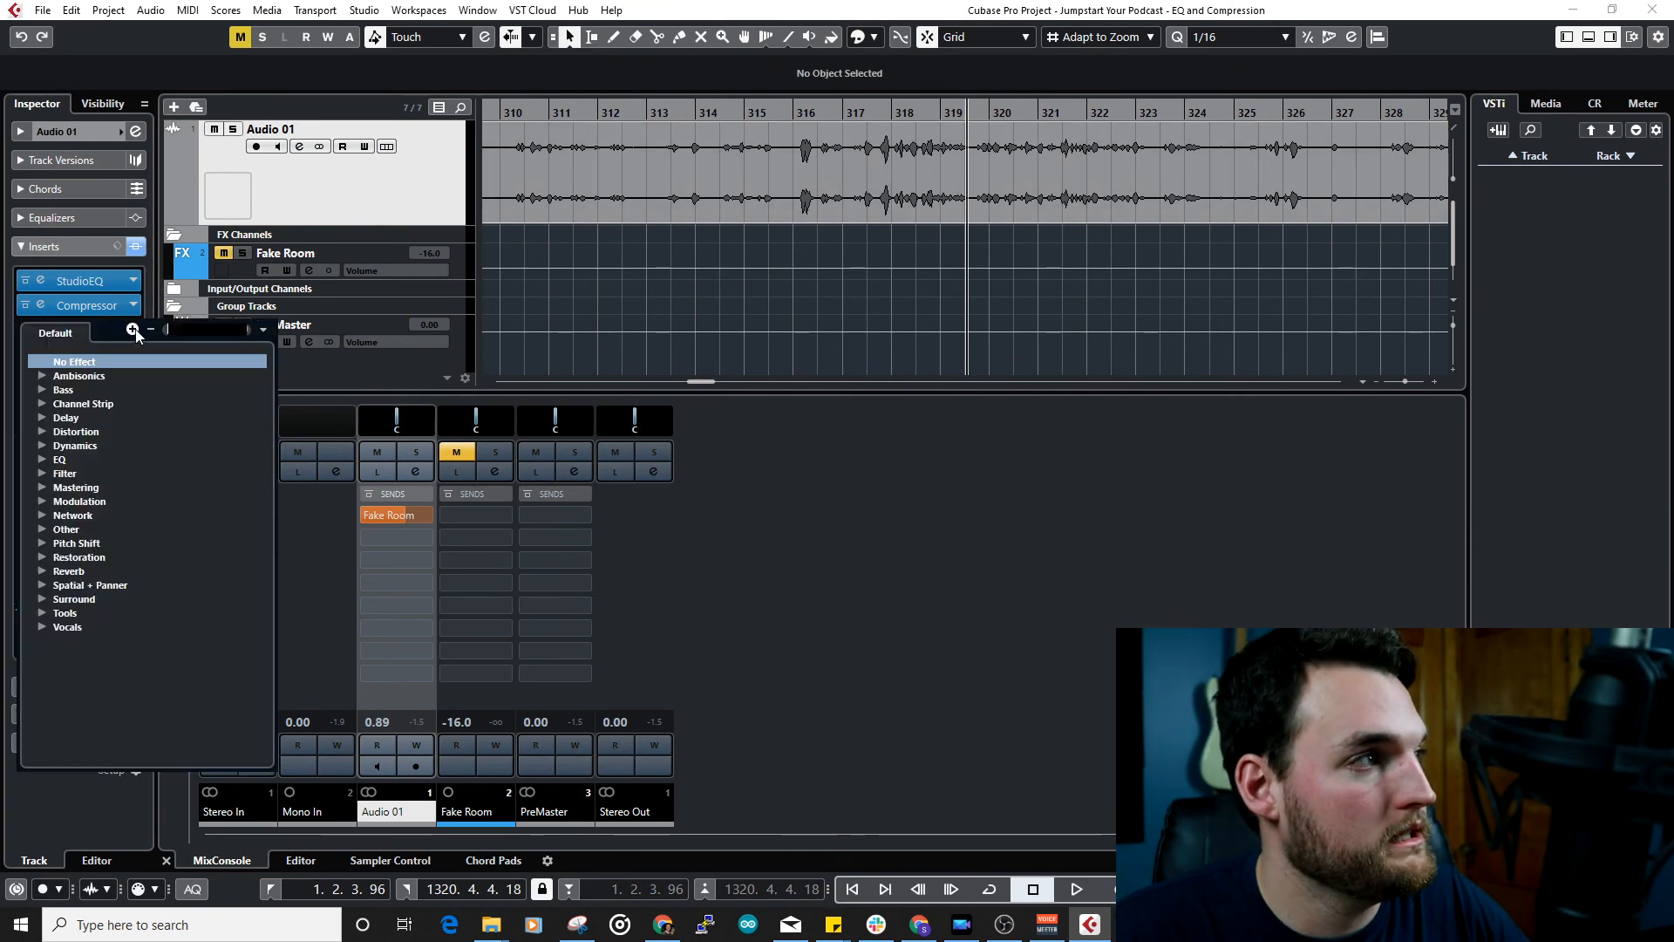
click(43, 447)
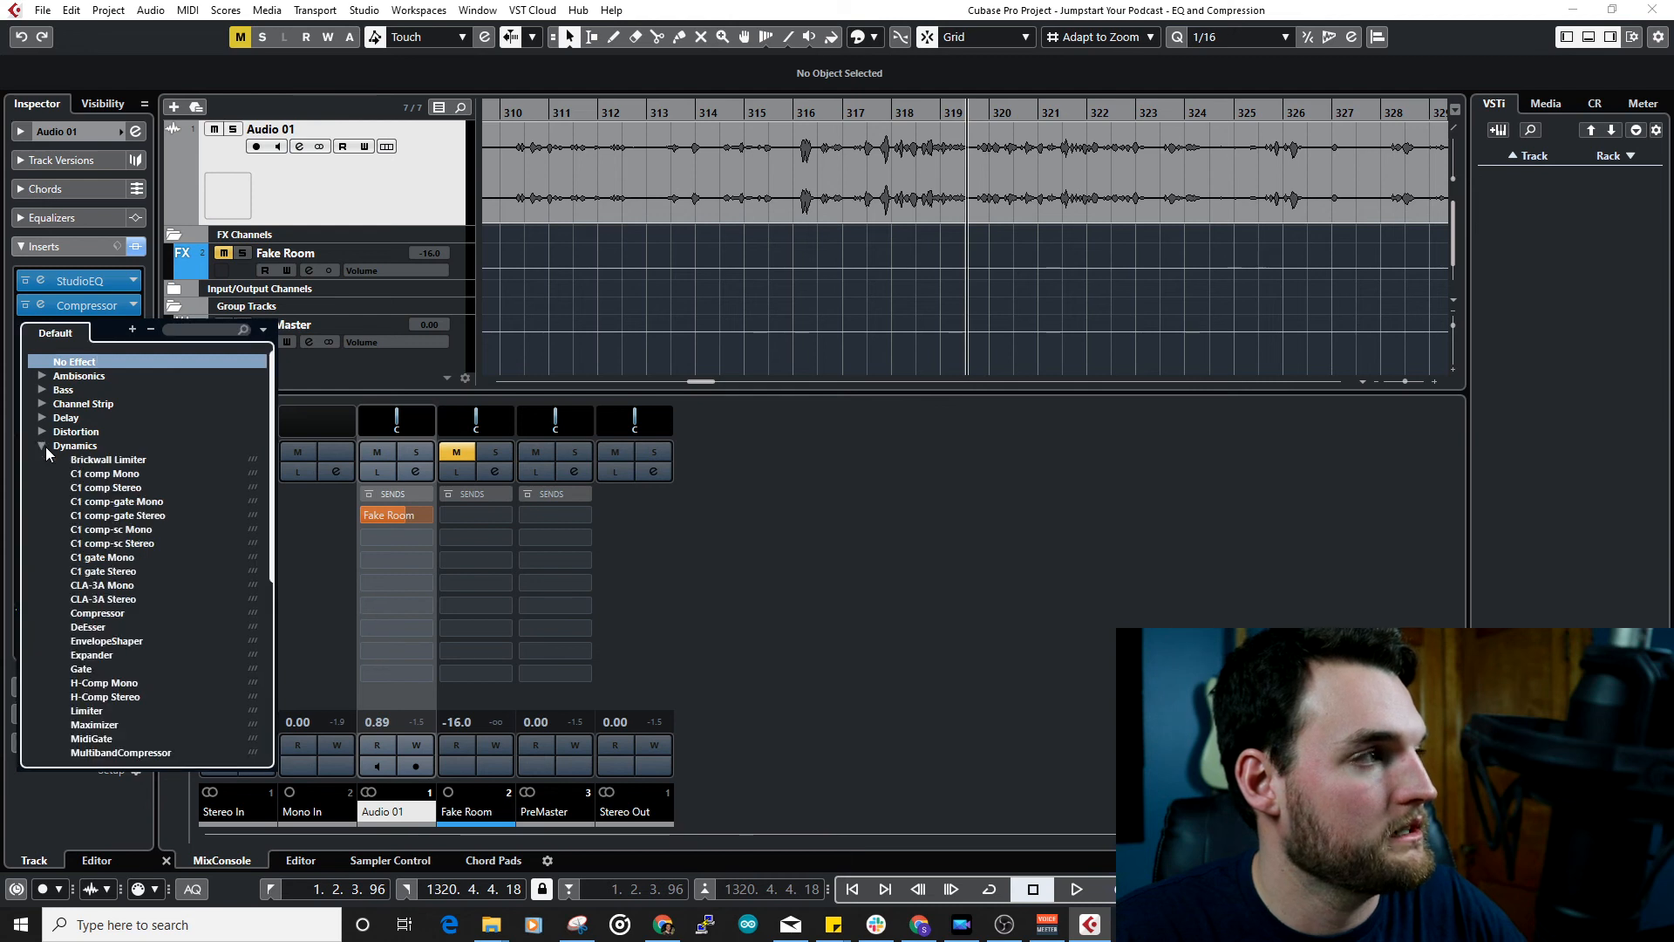
scroll(175, 658, down, 1)
scroll(171, 671, down, 3)
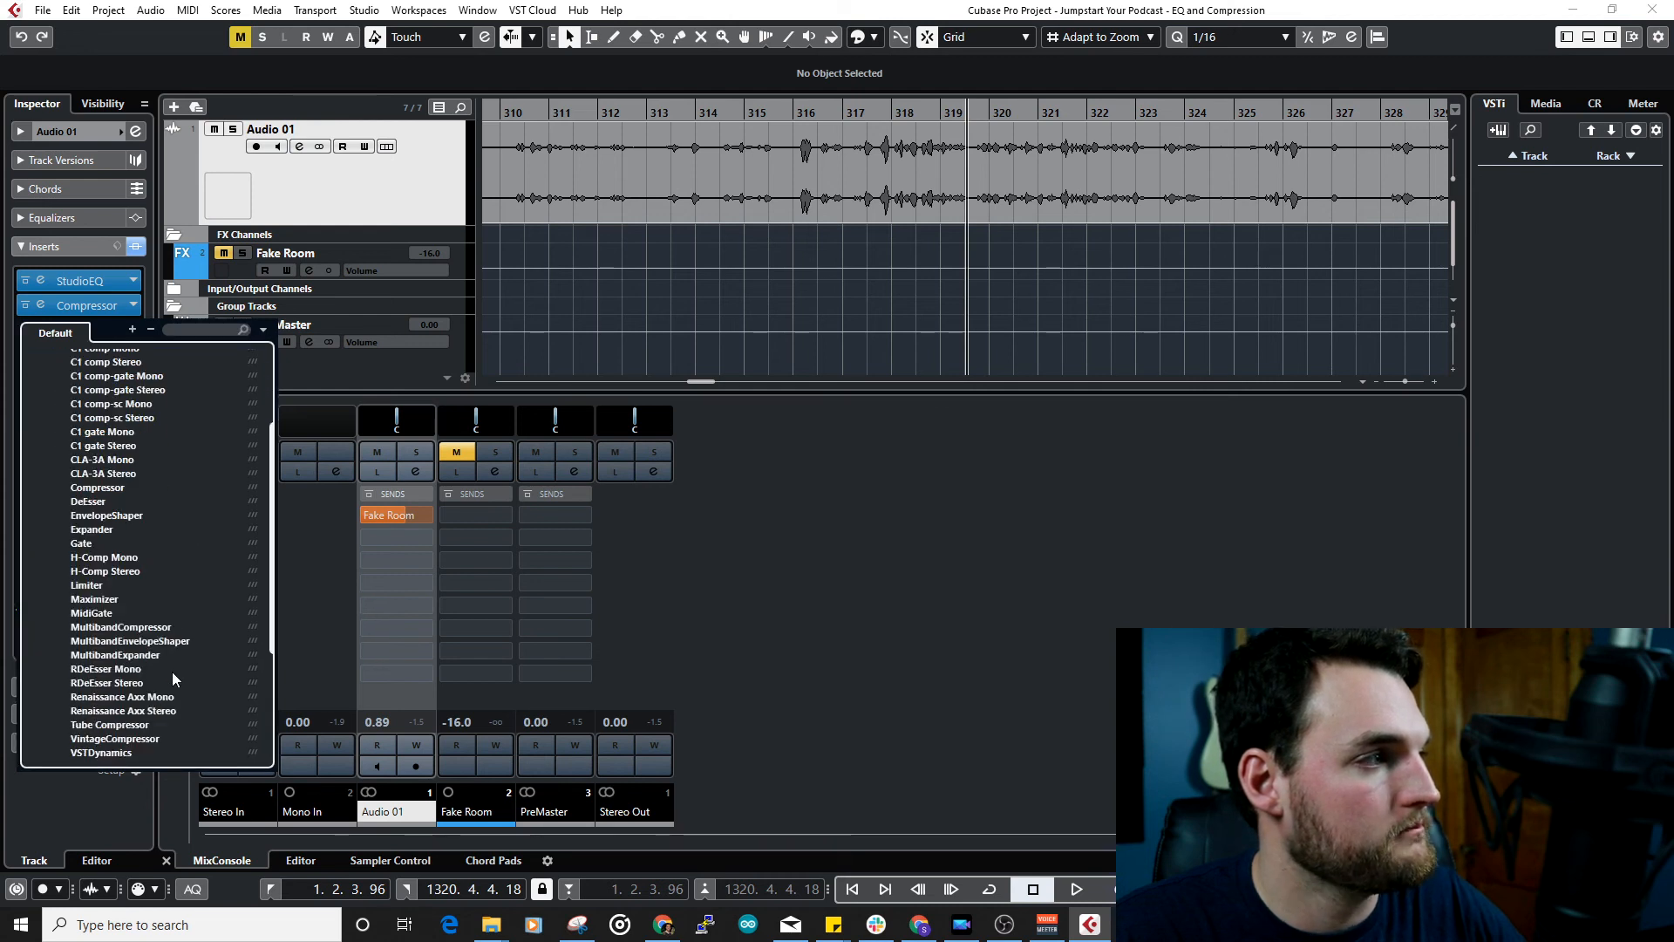
scroll(171, 672, down, 2)
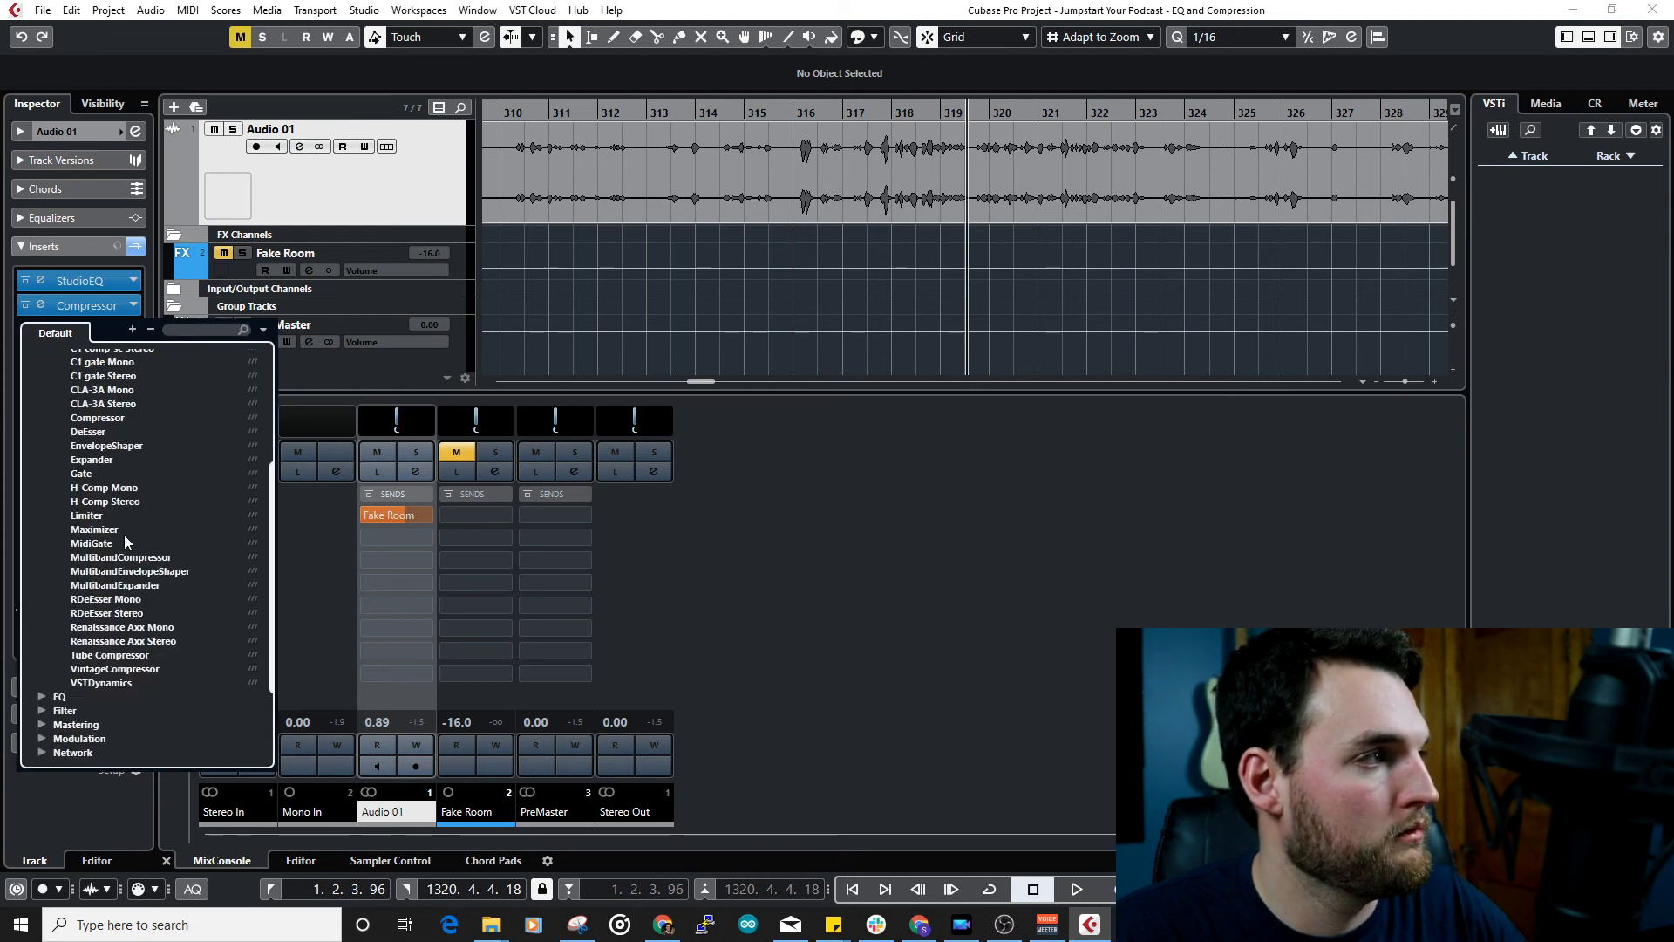
click(111, 432)
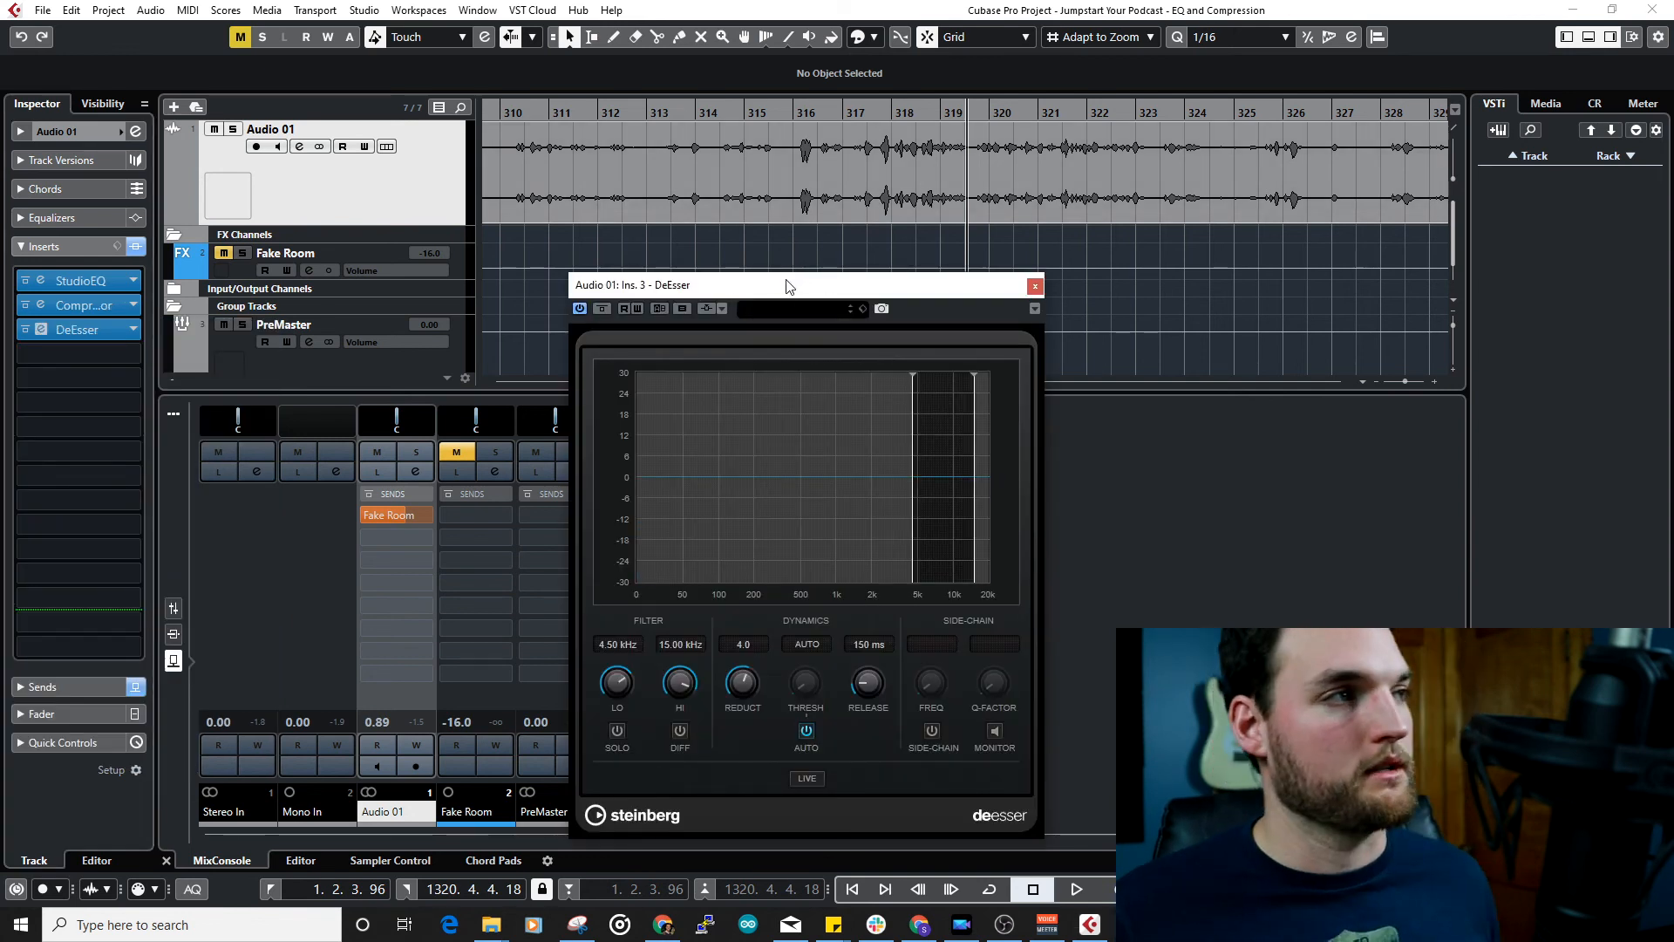
drag(788, 284, 786, 297)
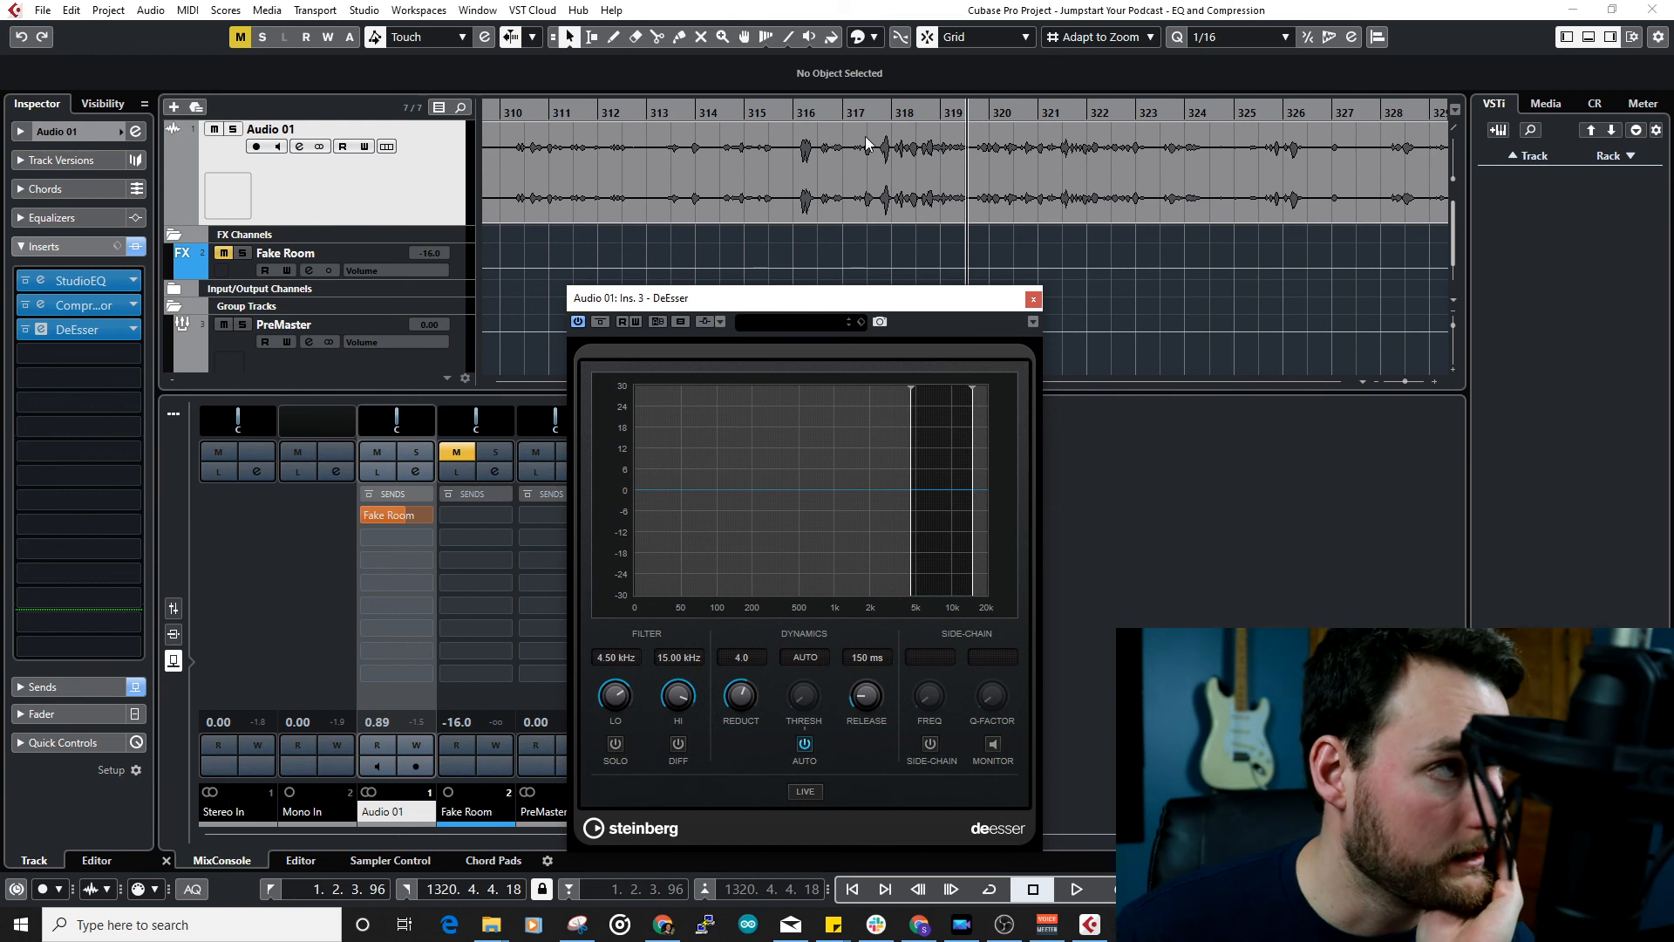
Step: Play the passage starting just before bar 318 with the DeEsser active to check its gain reduction
click(891, 111)
key(space)
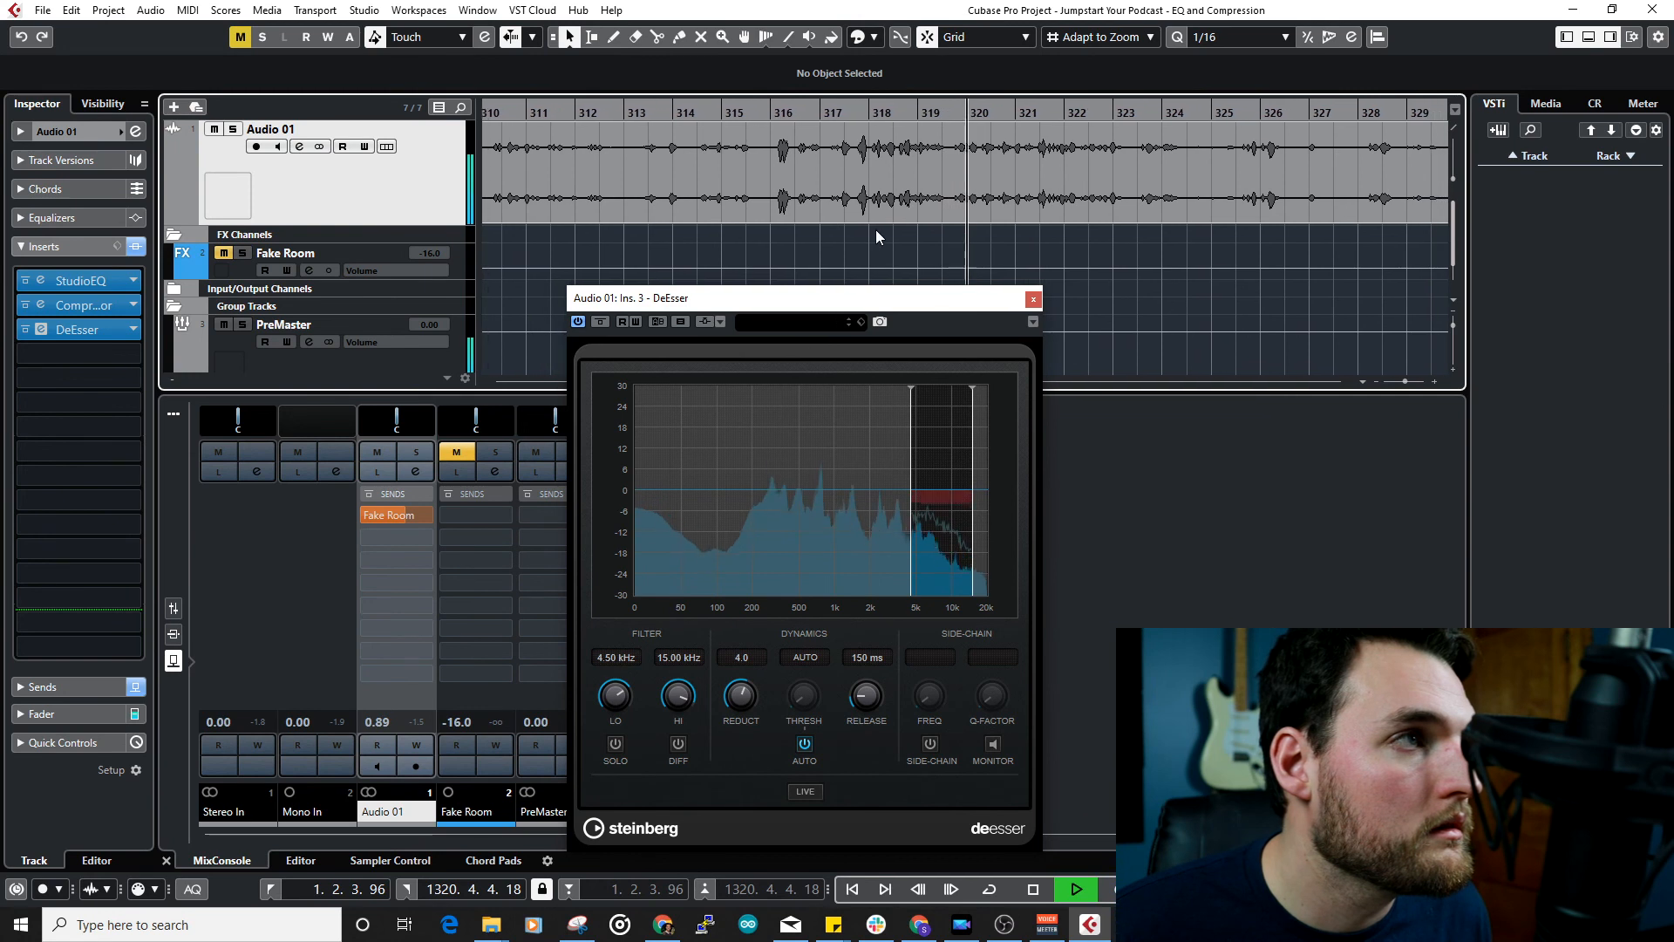
key(space)
Step: Bypass the DeEsser and replay the passage from around bar 318 to compare the sibilance
scroll(808, 211, up, 3)
click(600, 322)
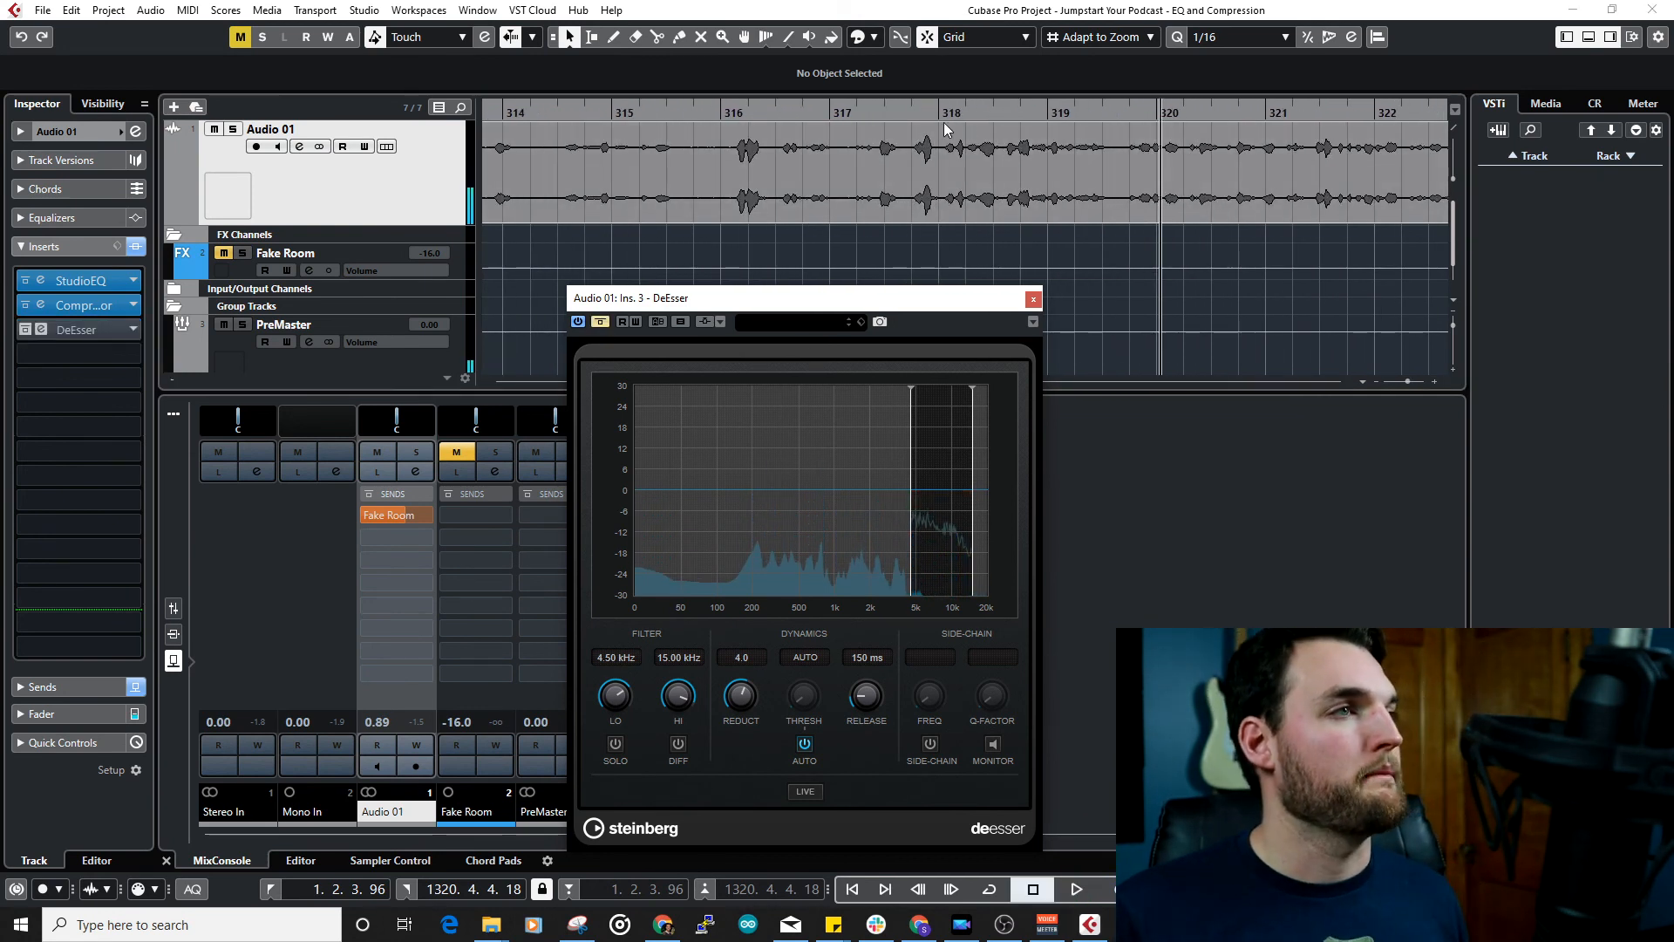
click(958, 111)
key(space)
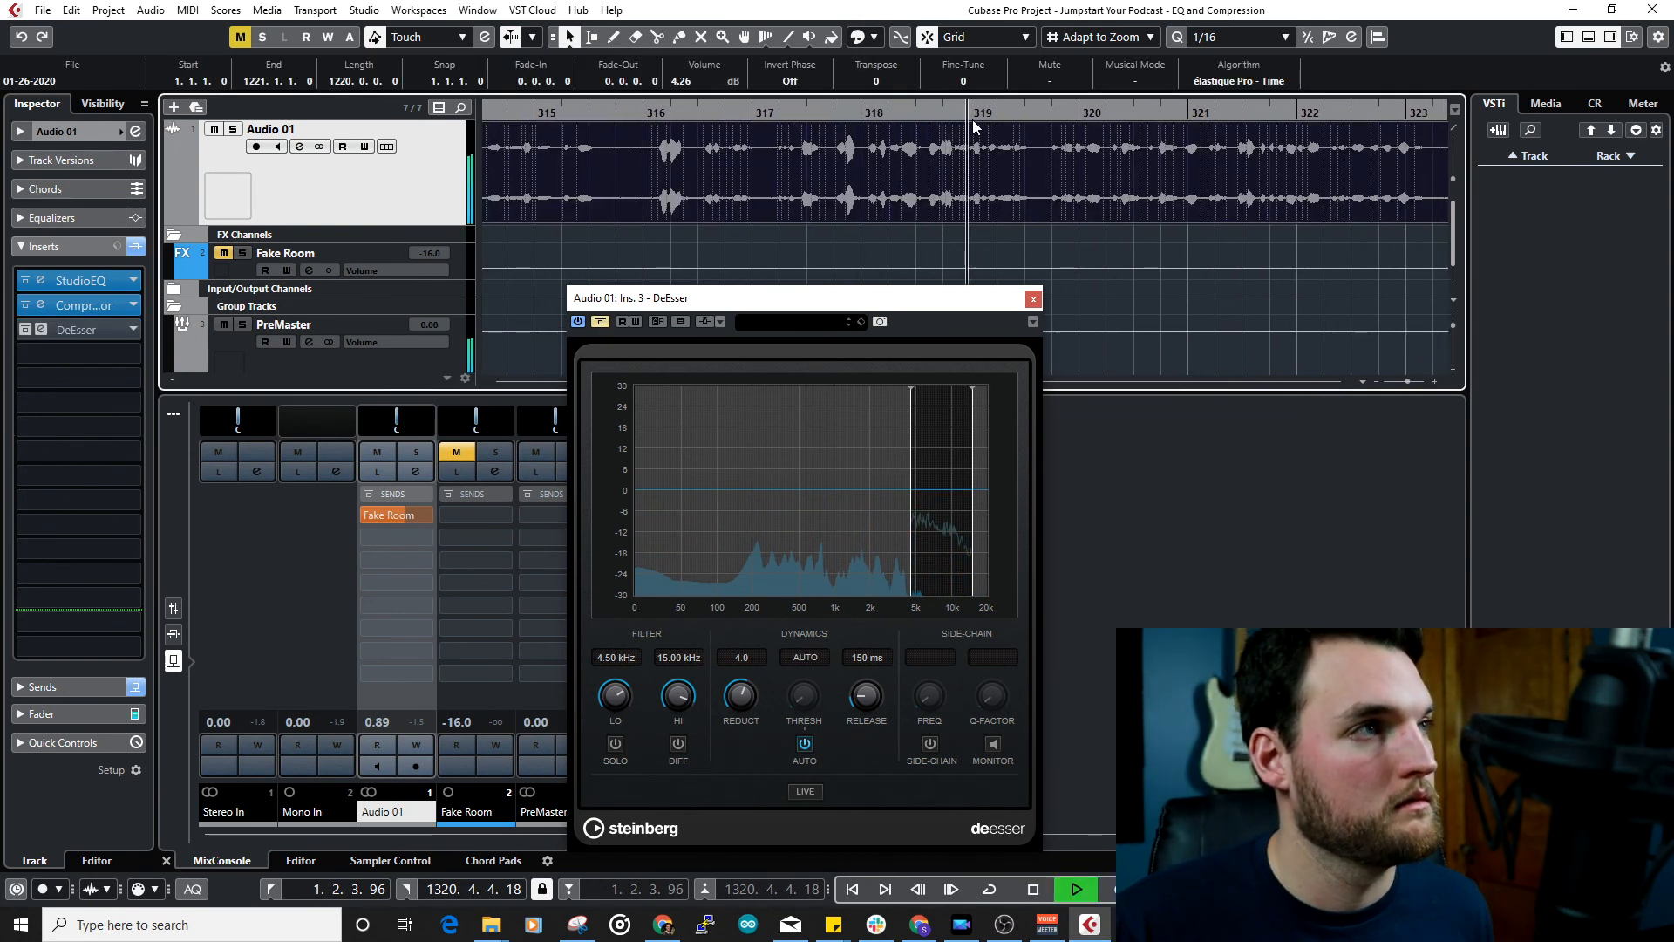
key(space)
click(821, 115)
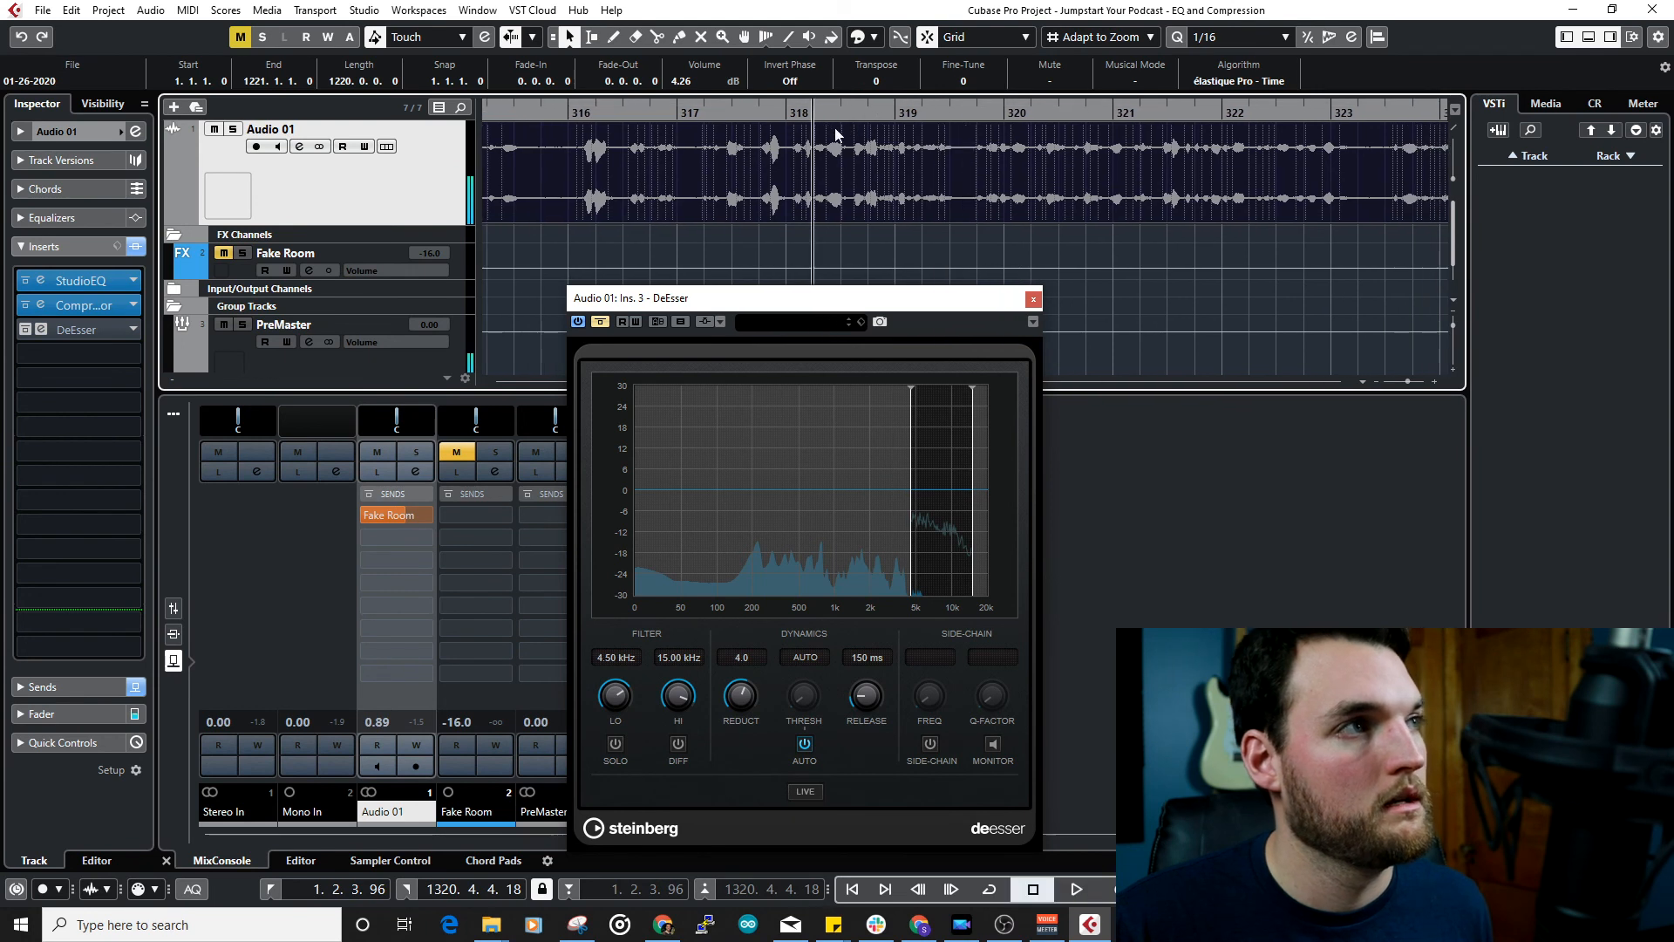
key(space)
key(space)
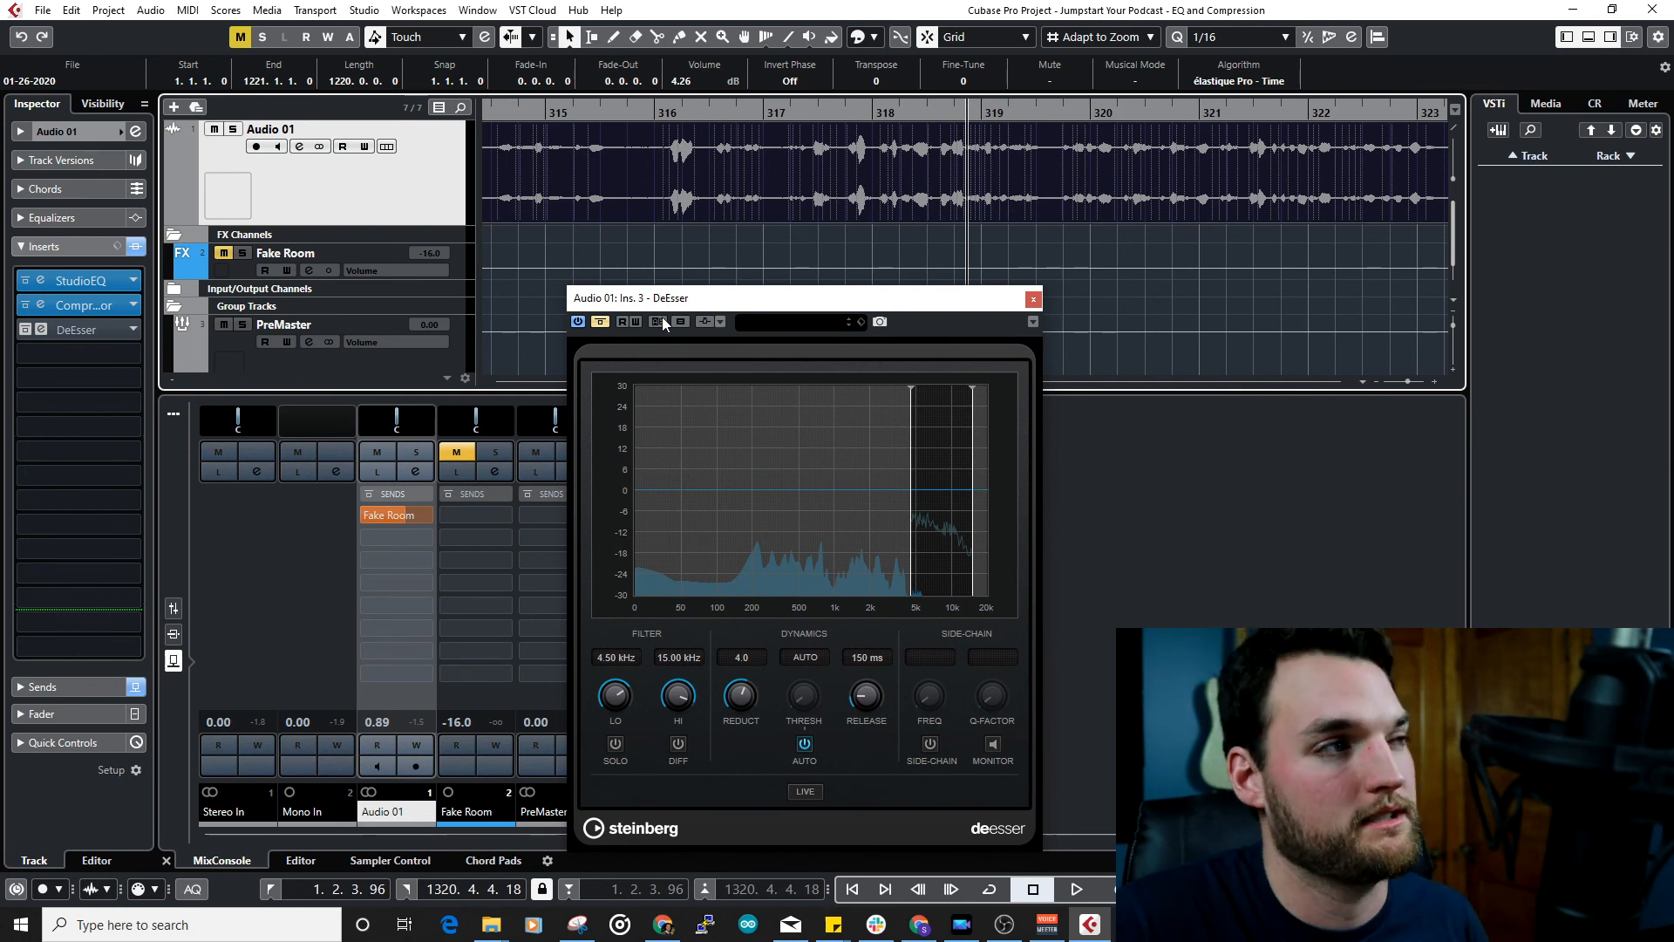
Step: Reactivate the DeEsser, set its reduction to 2.0 and turn off the automatic threshold
click(603, 321)
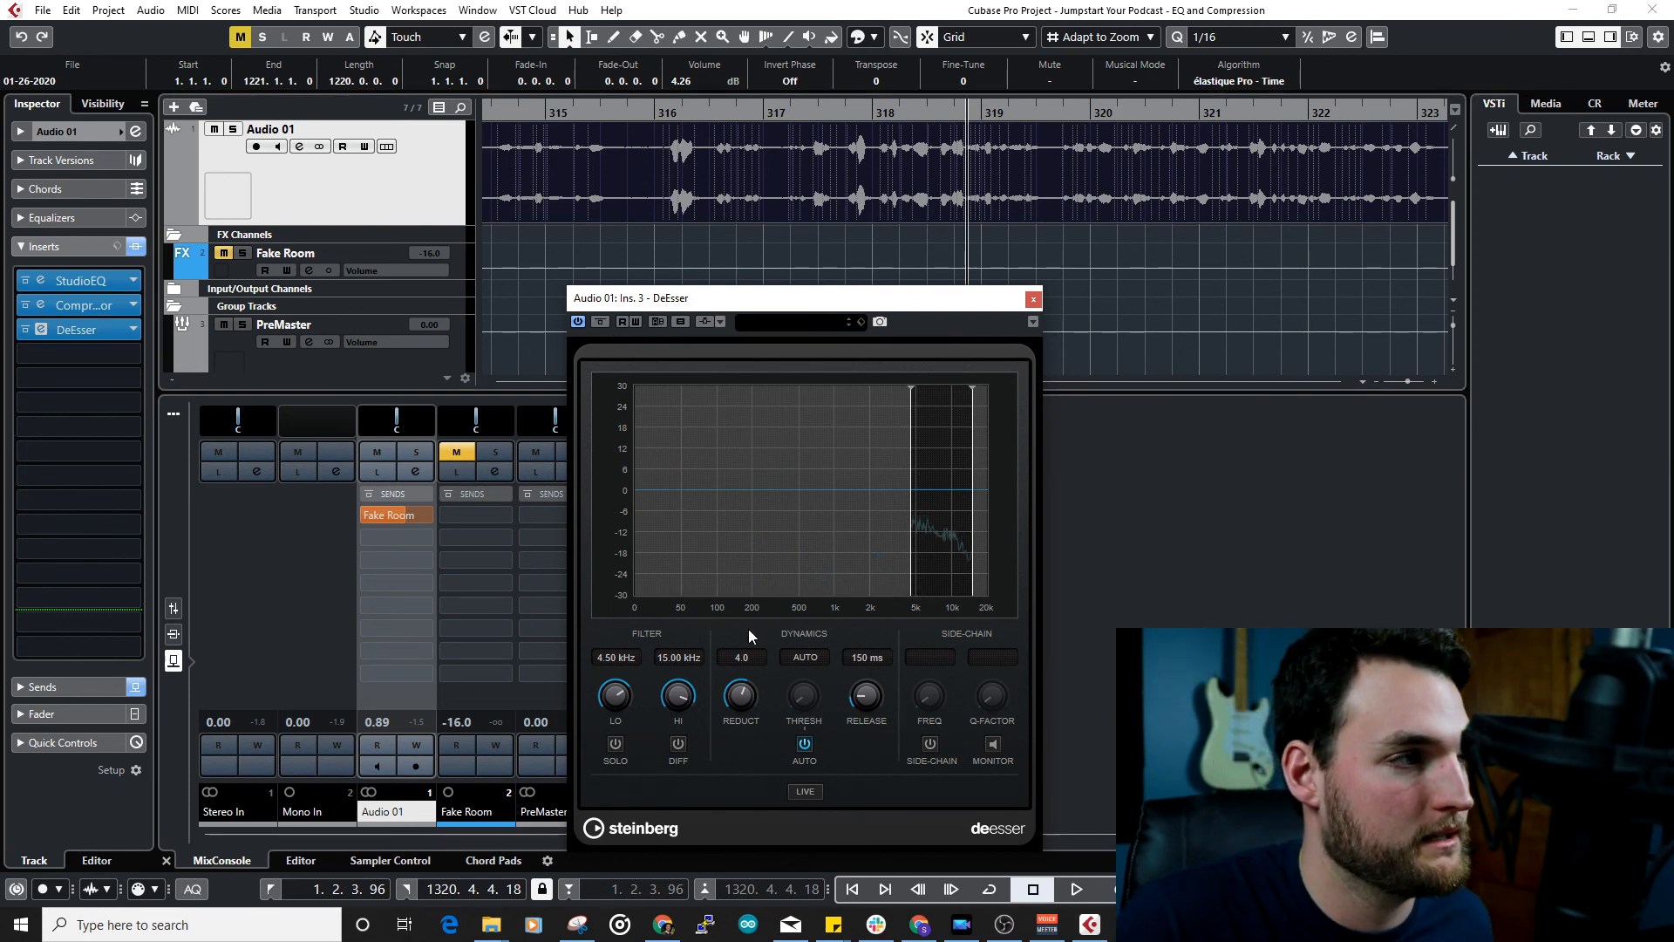
scroll(742, 659, up, 1)
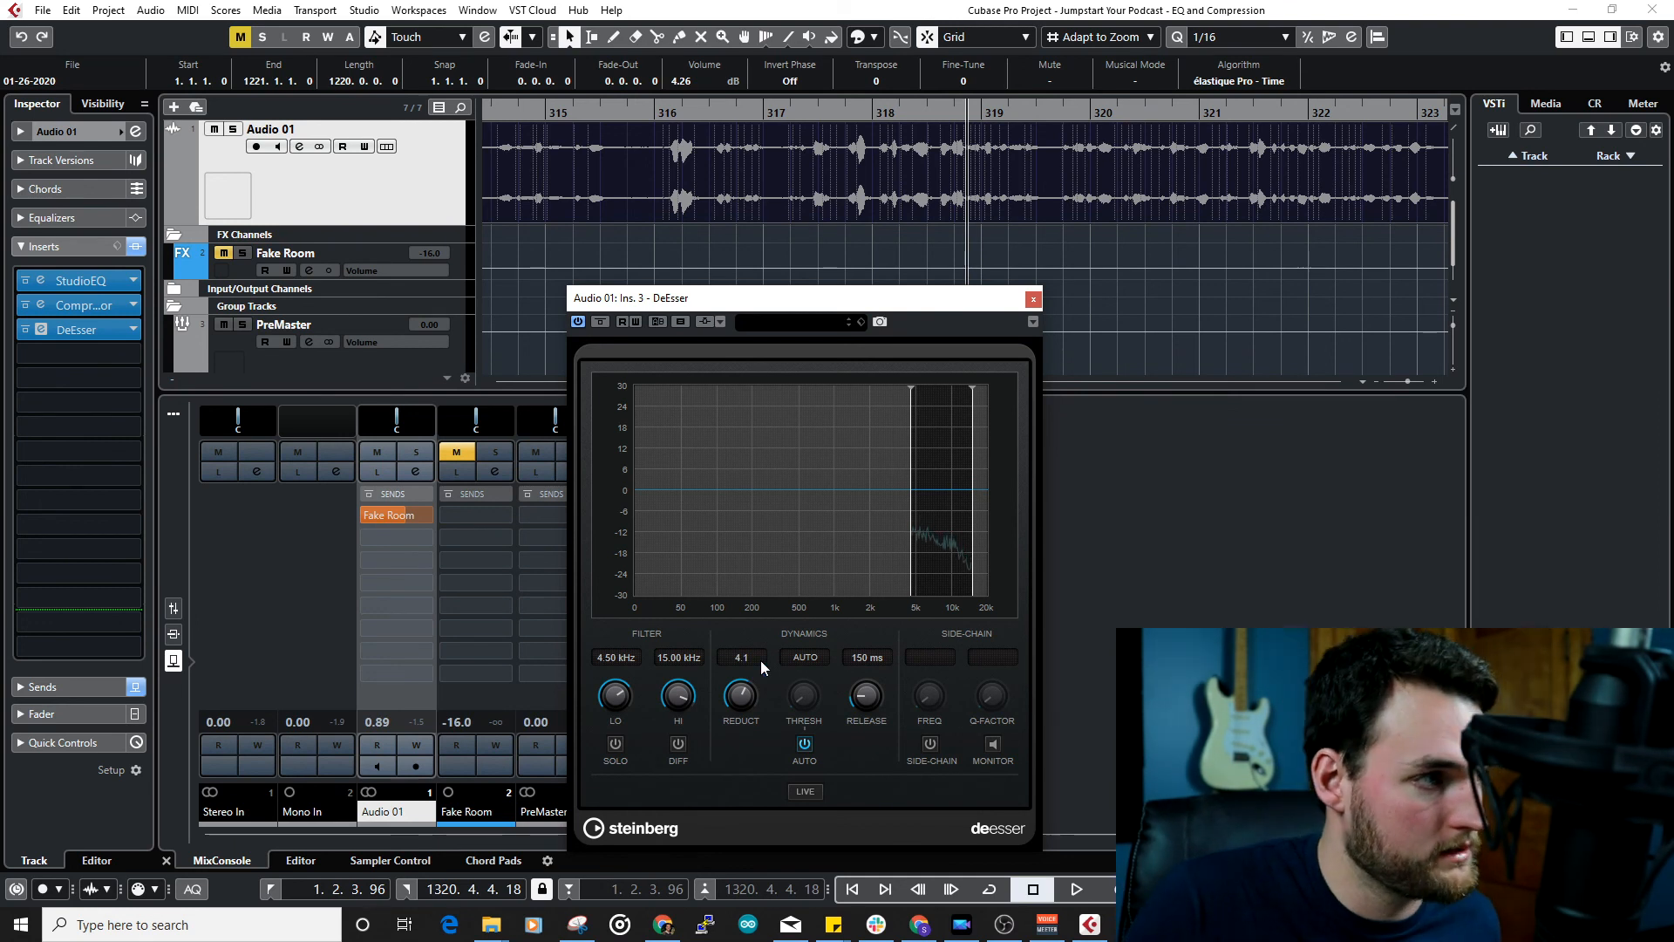
text(2)
key(Return)
click(804, 743)
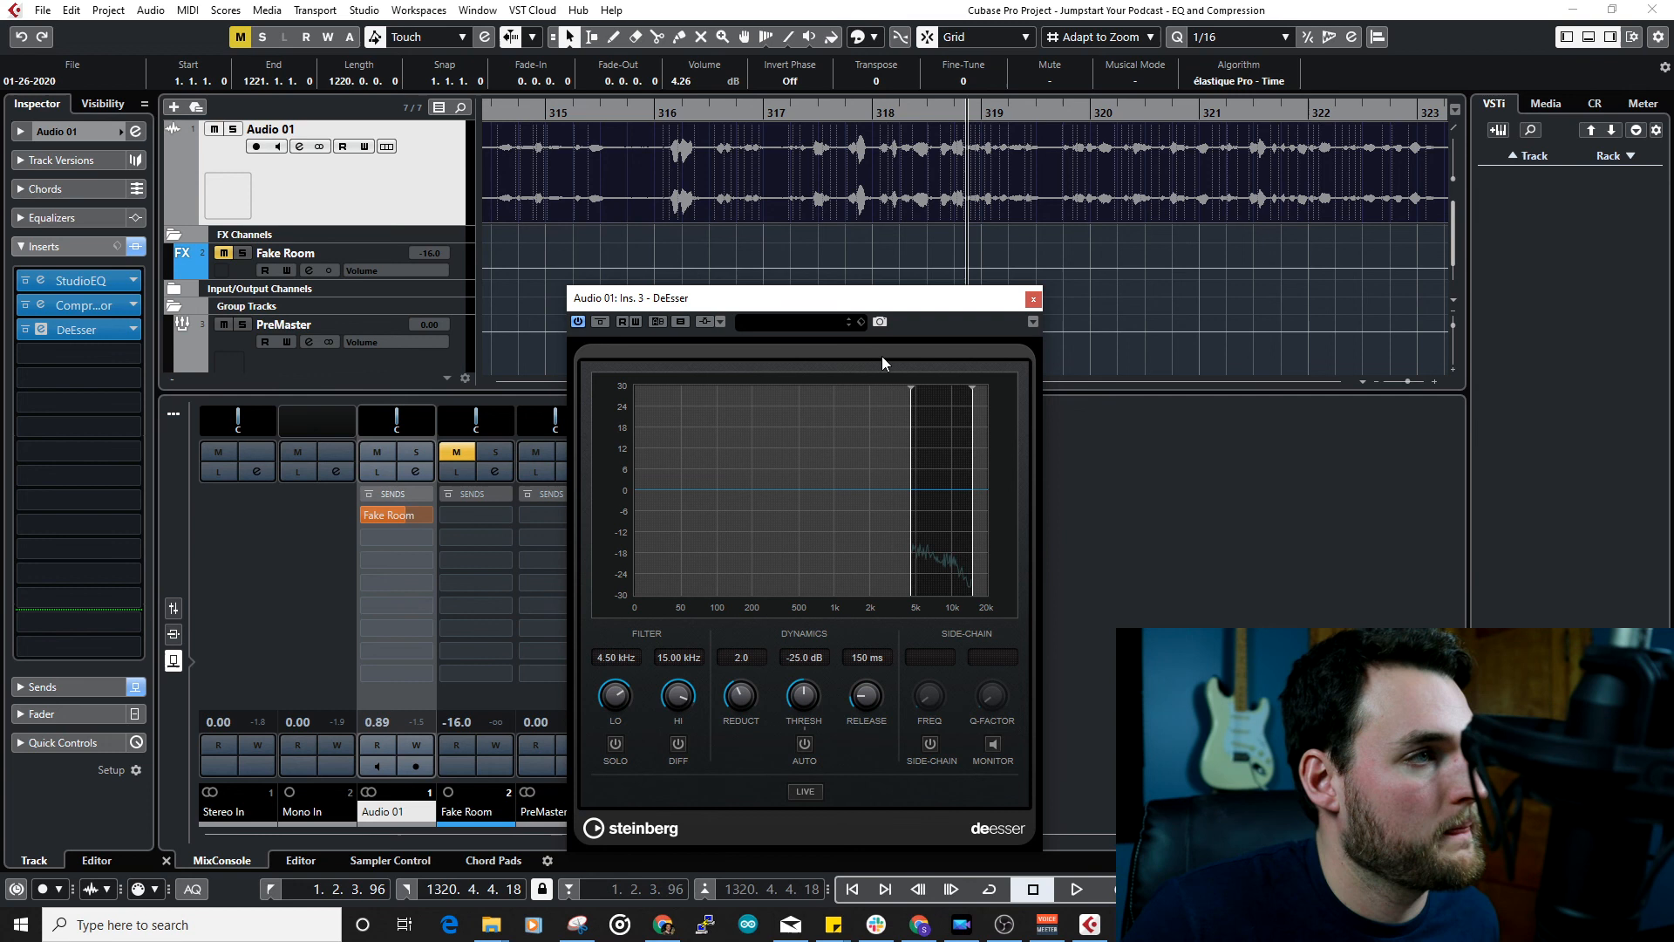
Step: Lower the DeEsser threshold to -30.2 dB while replaying the passage from bar 317, and close the plug-in window when done
click(814, 112)
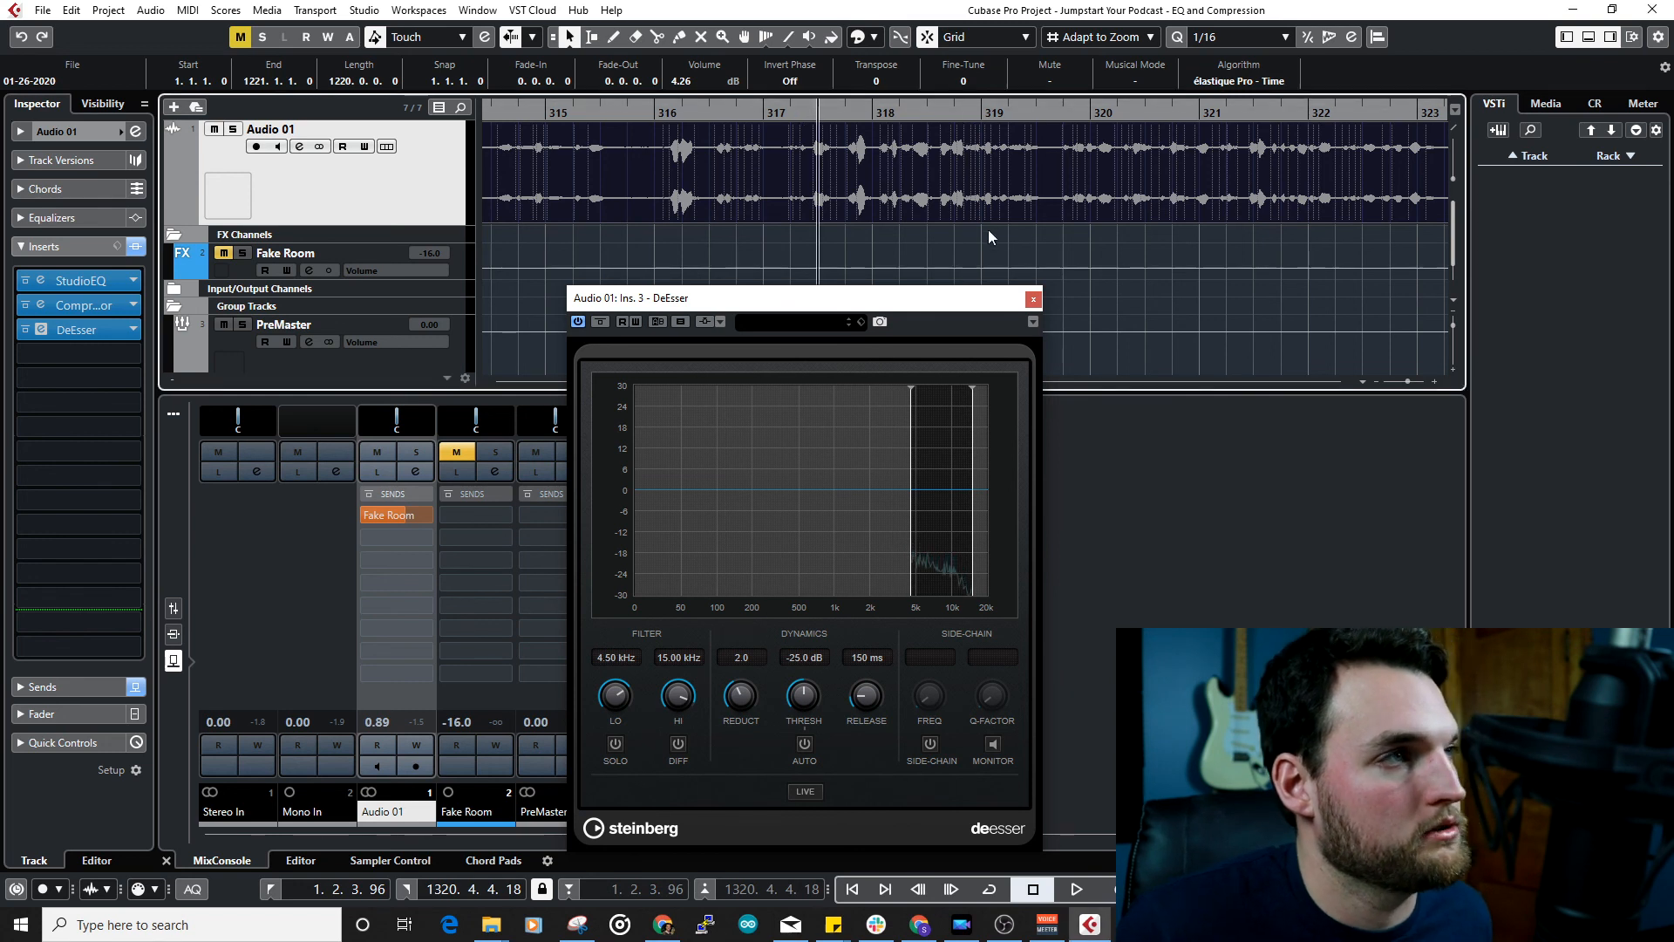
key(space)
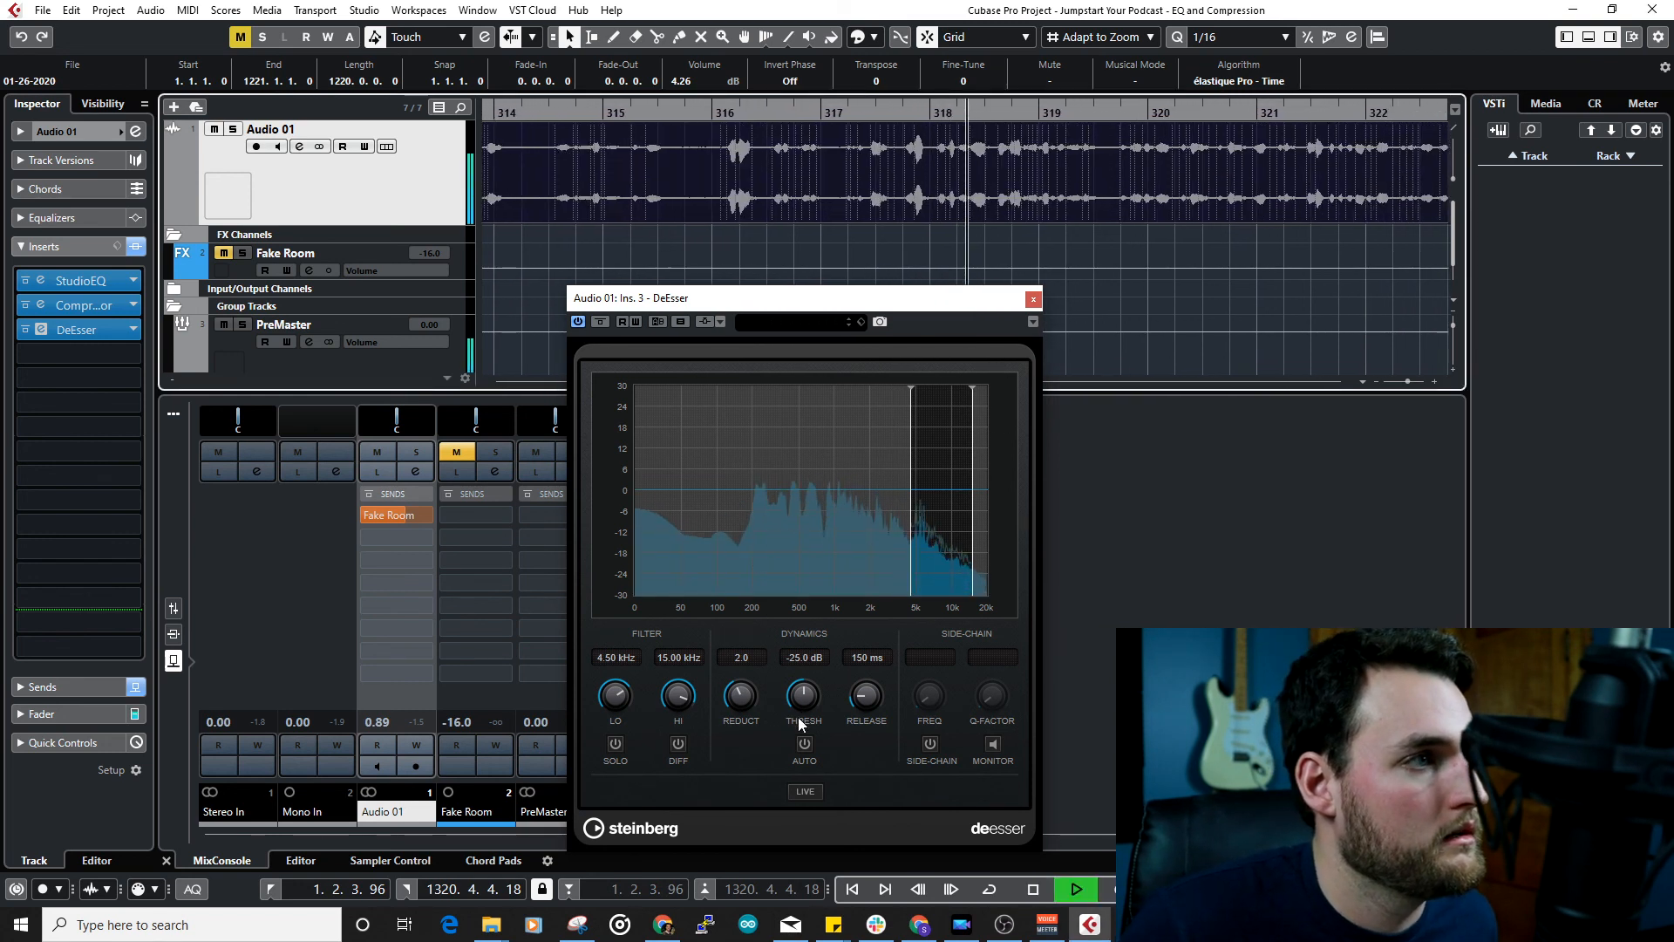
drag(797, 703, 806, 704)
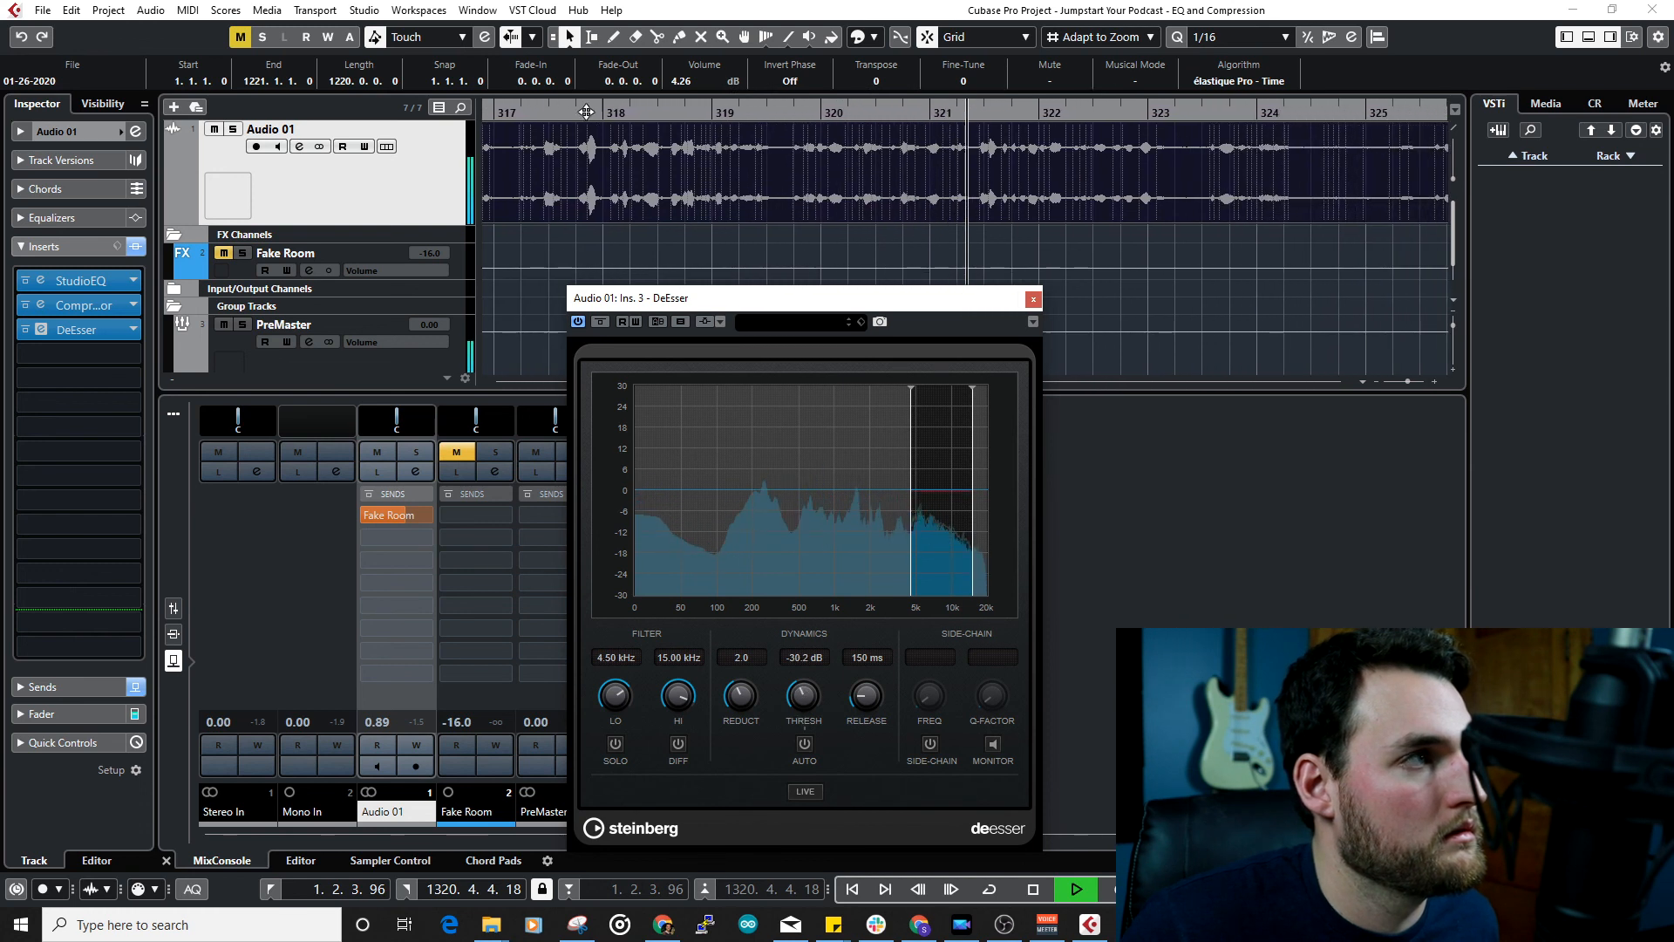
key(g)
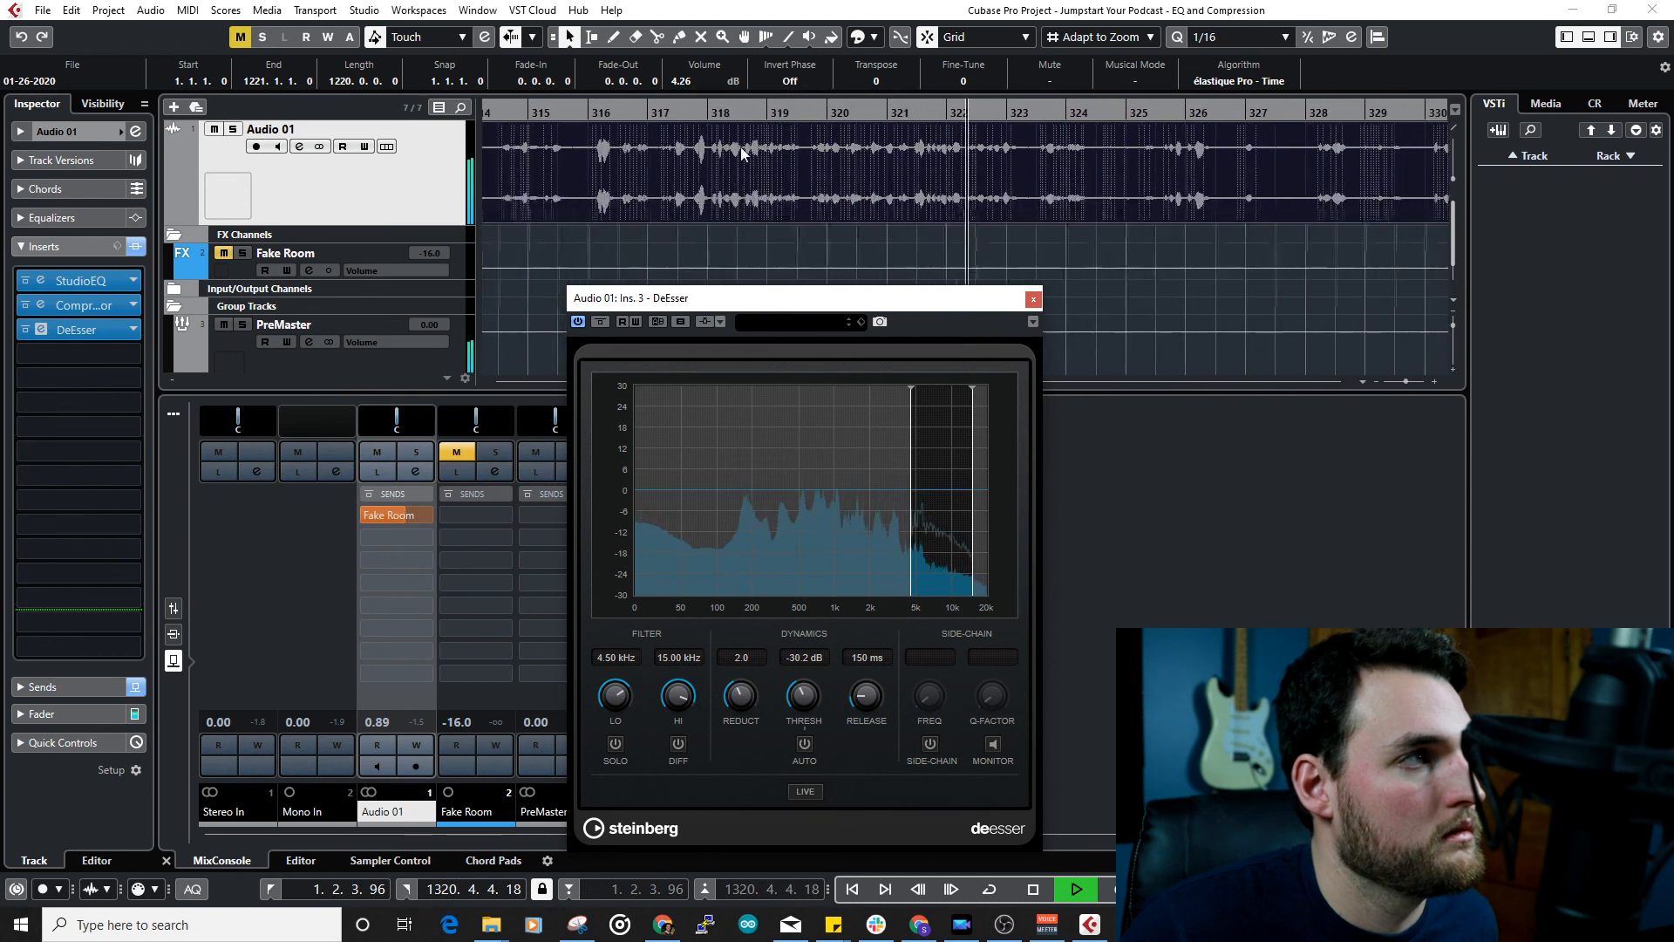
click(577, 110)
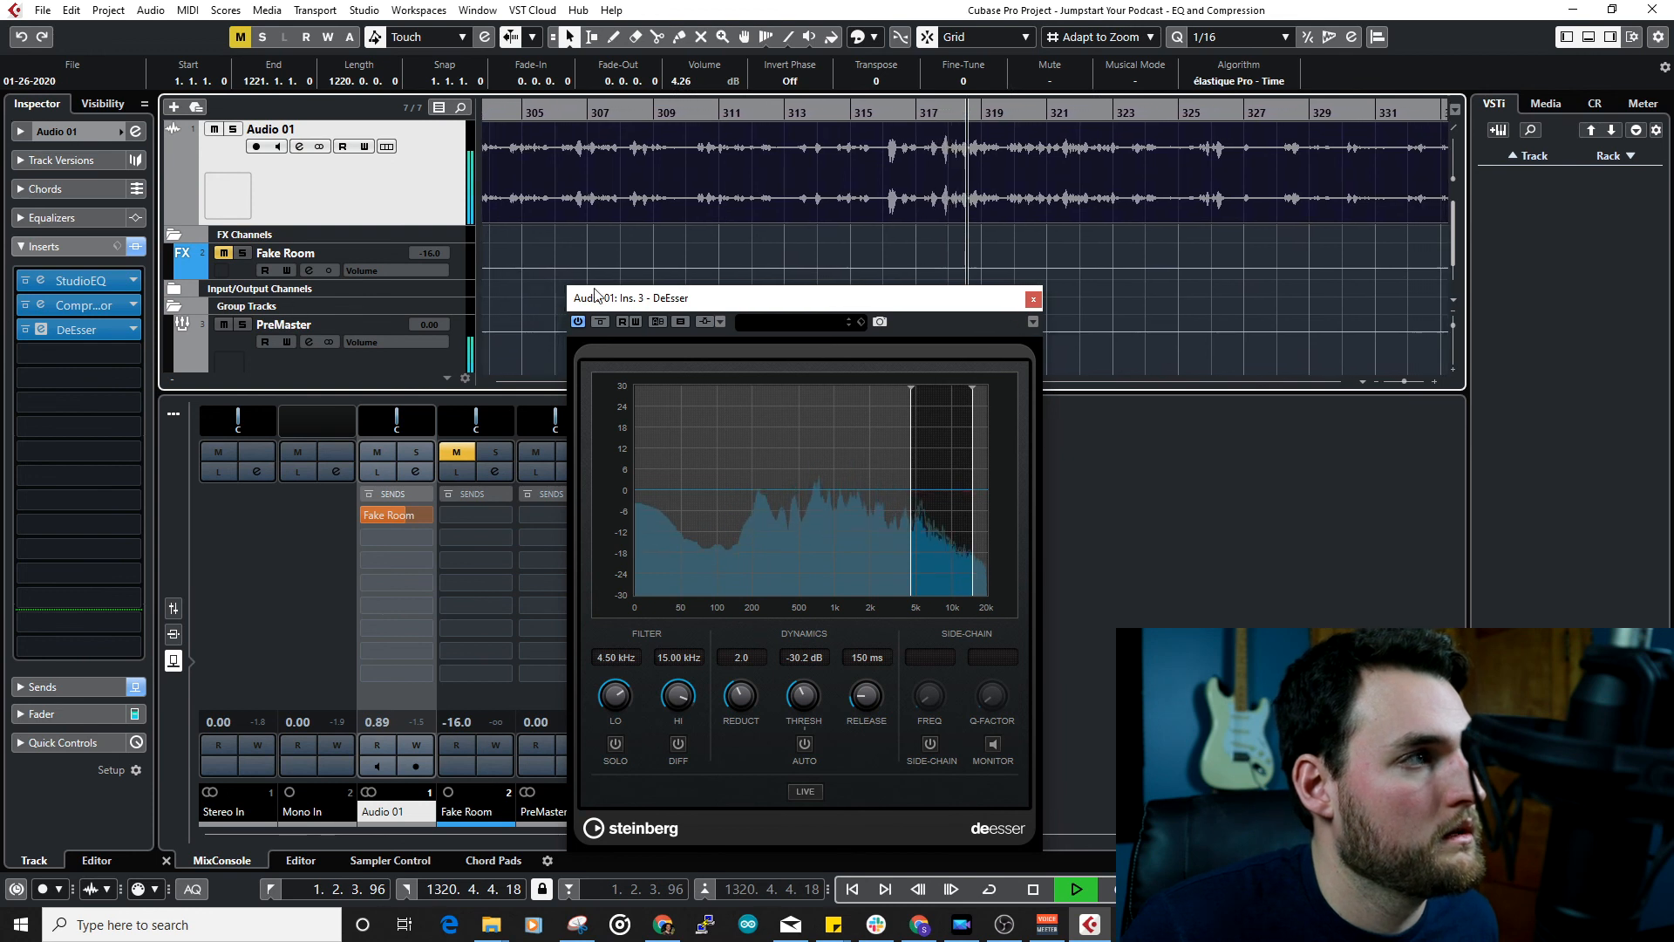
click(1034, 298)
key(space)
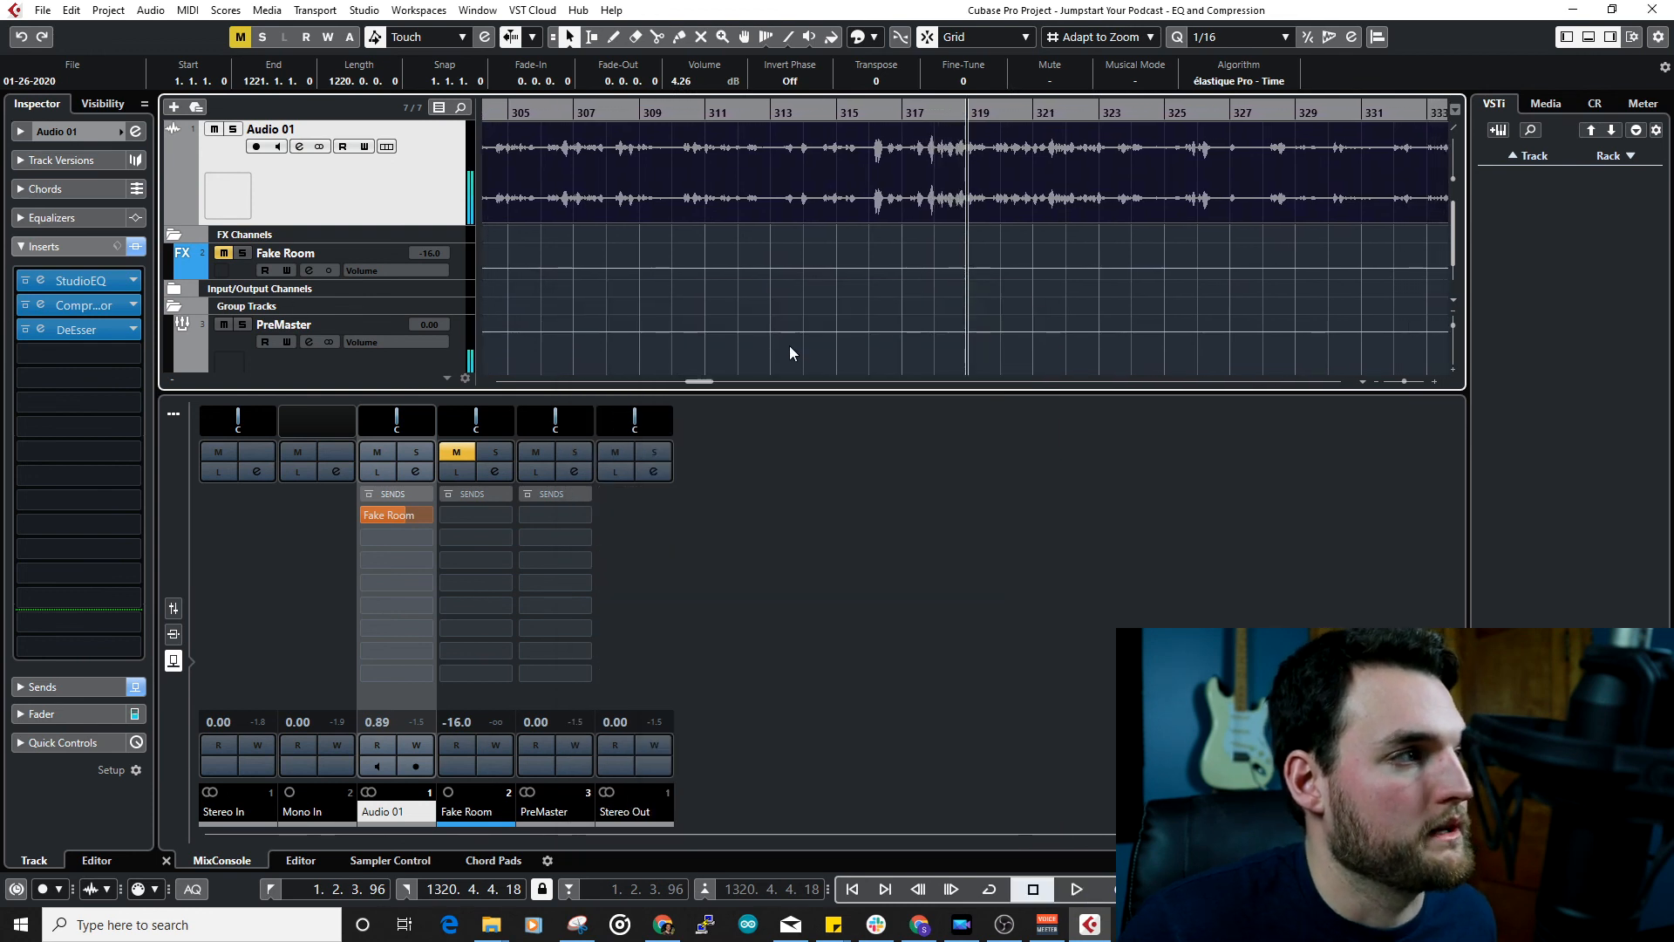
Step: Display the insert racks in the MixConsole and switch from them to the channel faders
scroll(788, 345, down, 2)
click(174, 634)
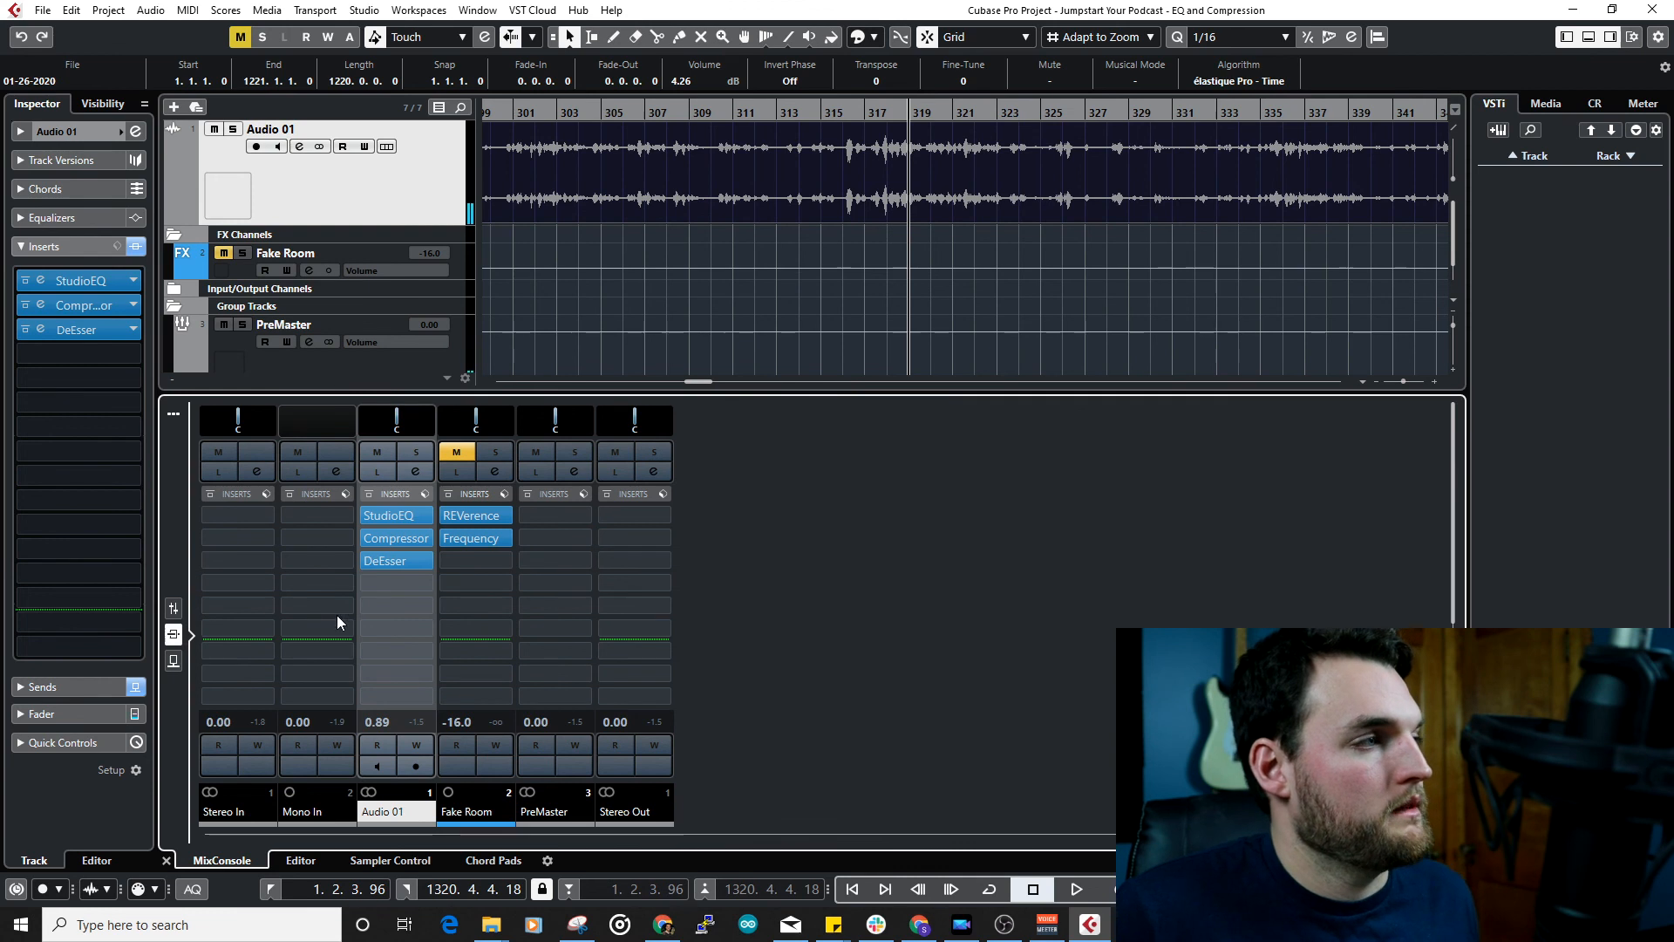
click(174, 609)
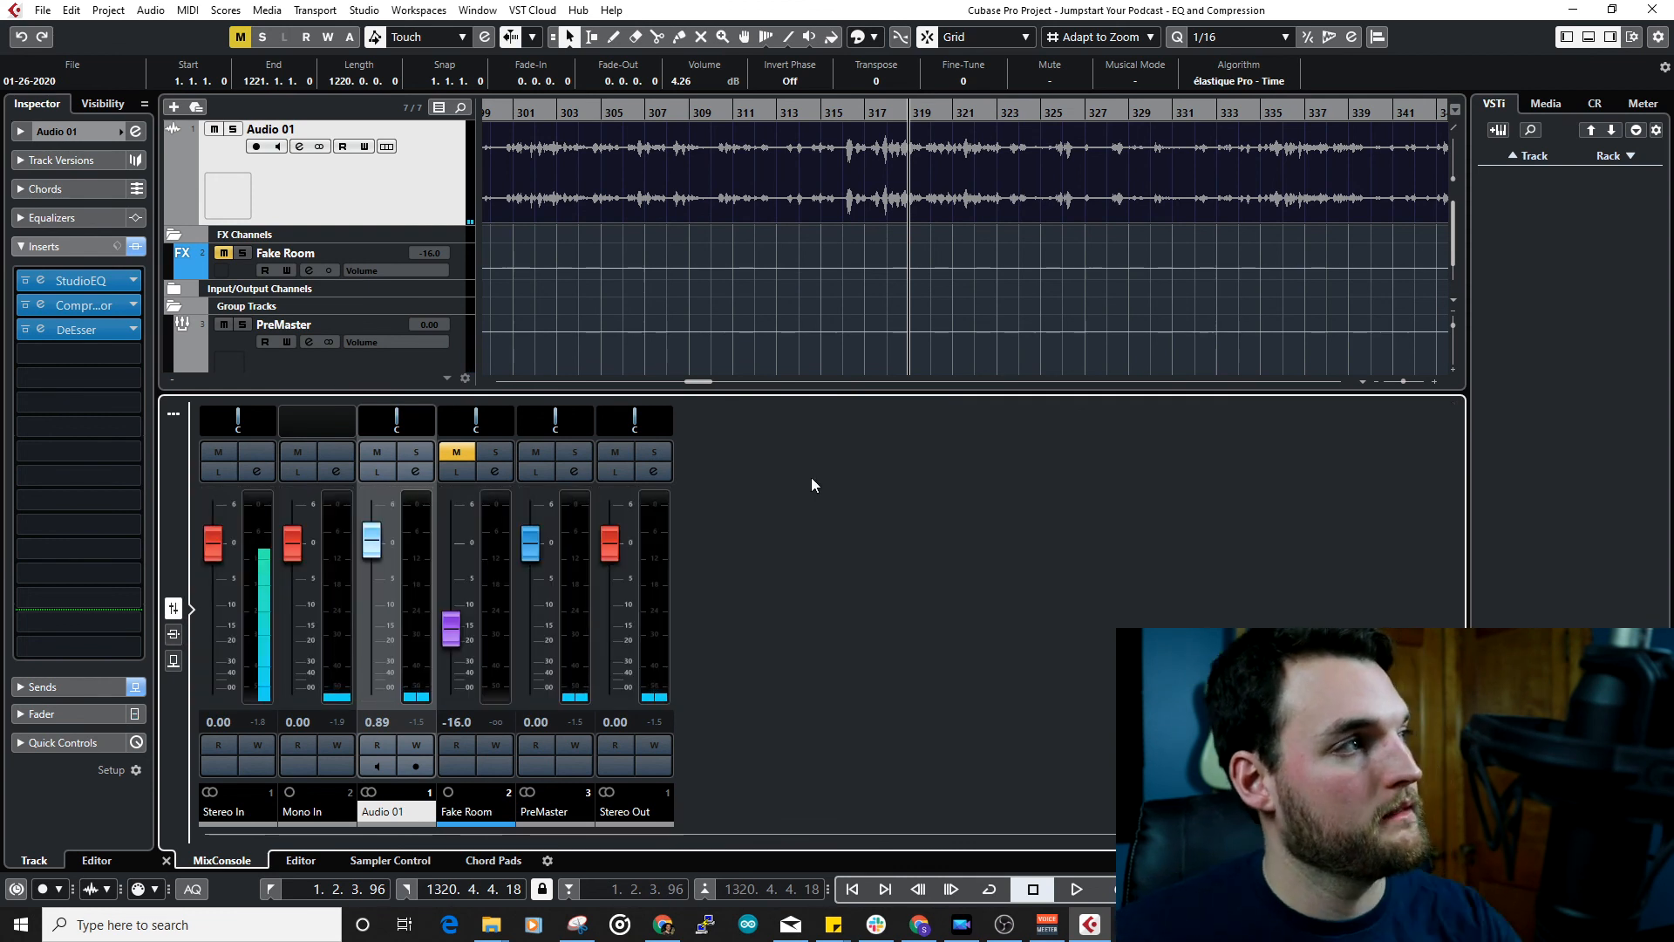